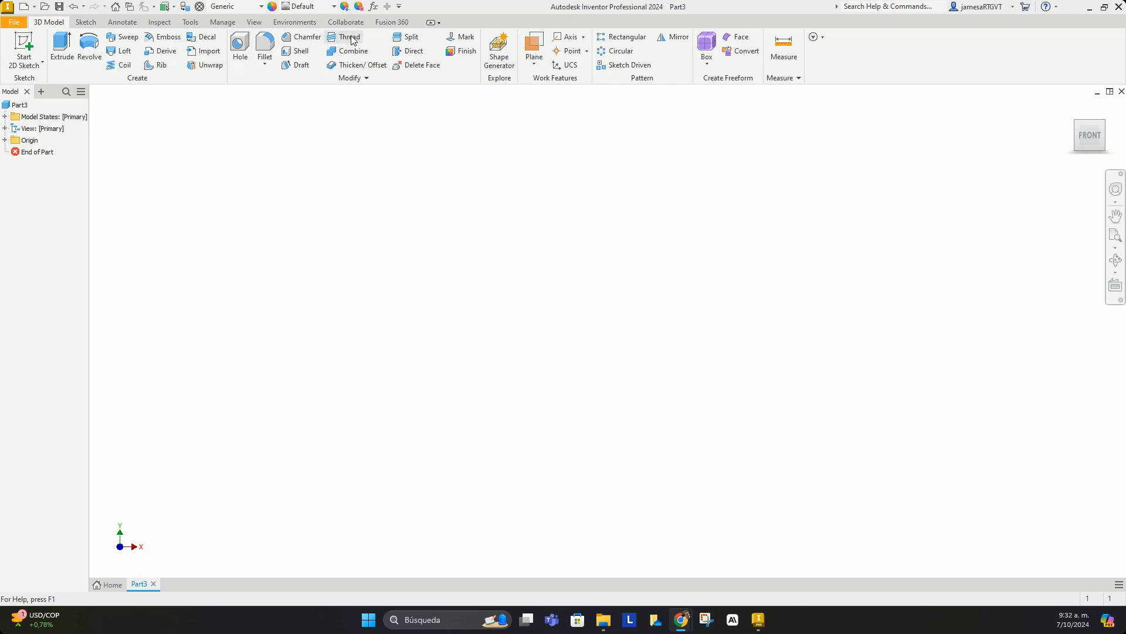
Create a new 2D sketch on the XZ origin plane
{"action": "left_click", "coordinate": [6, 128]}
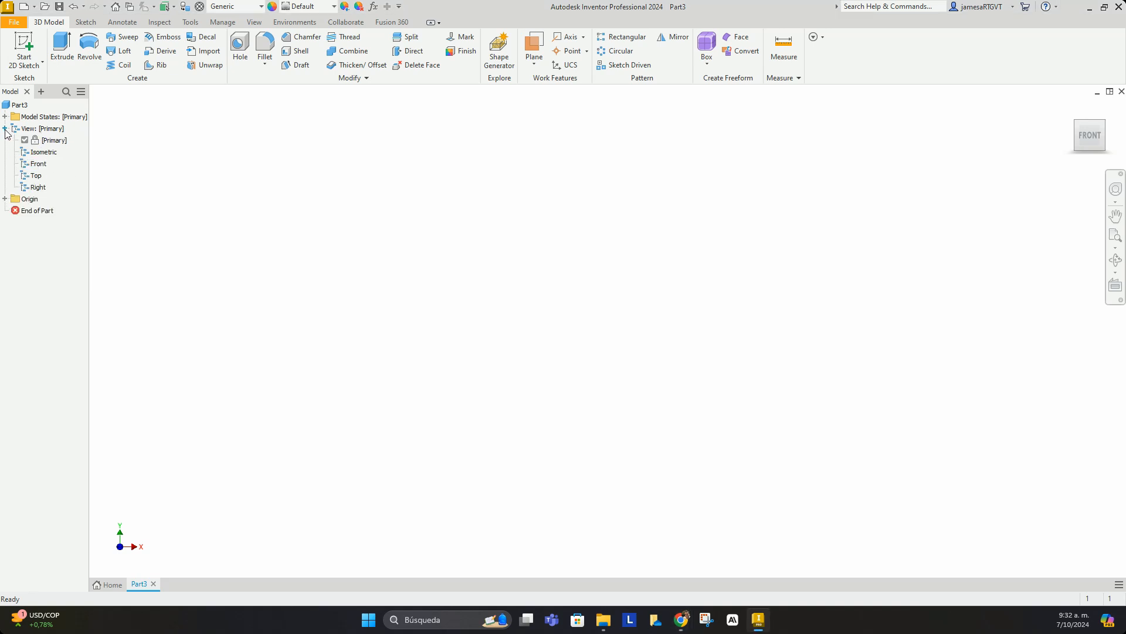
{"action": "left_click", "coordinate": [5, 128]}
{"action": "left_click", "coordinate": [5, 140]}
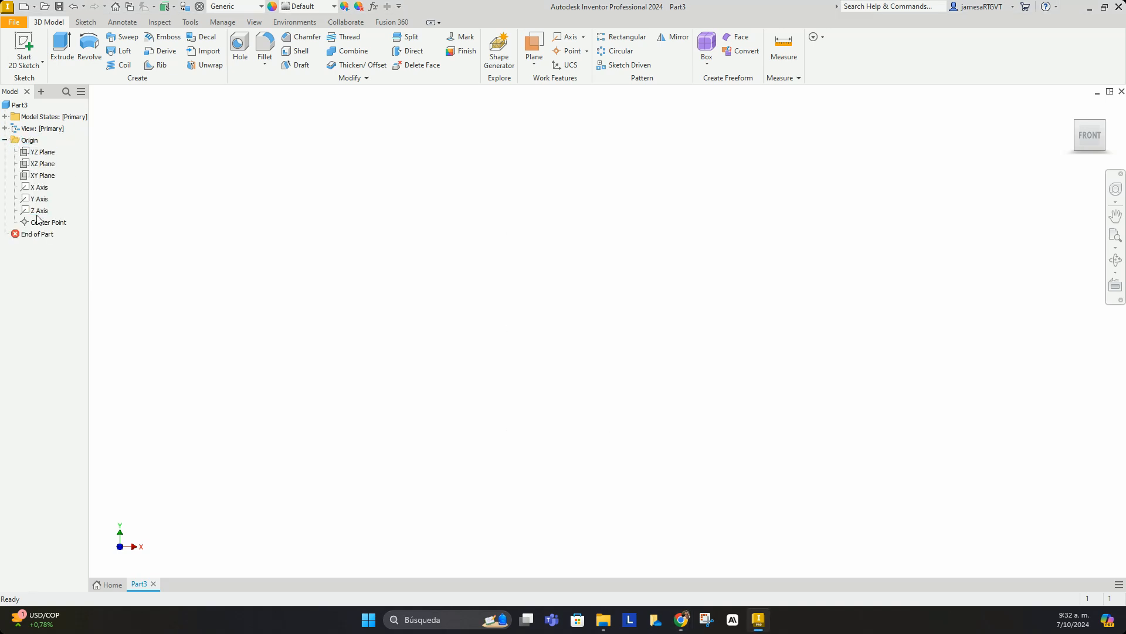
{"action": "left_click", "coordinate": [43, 164]}
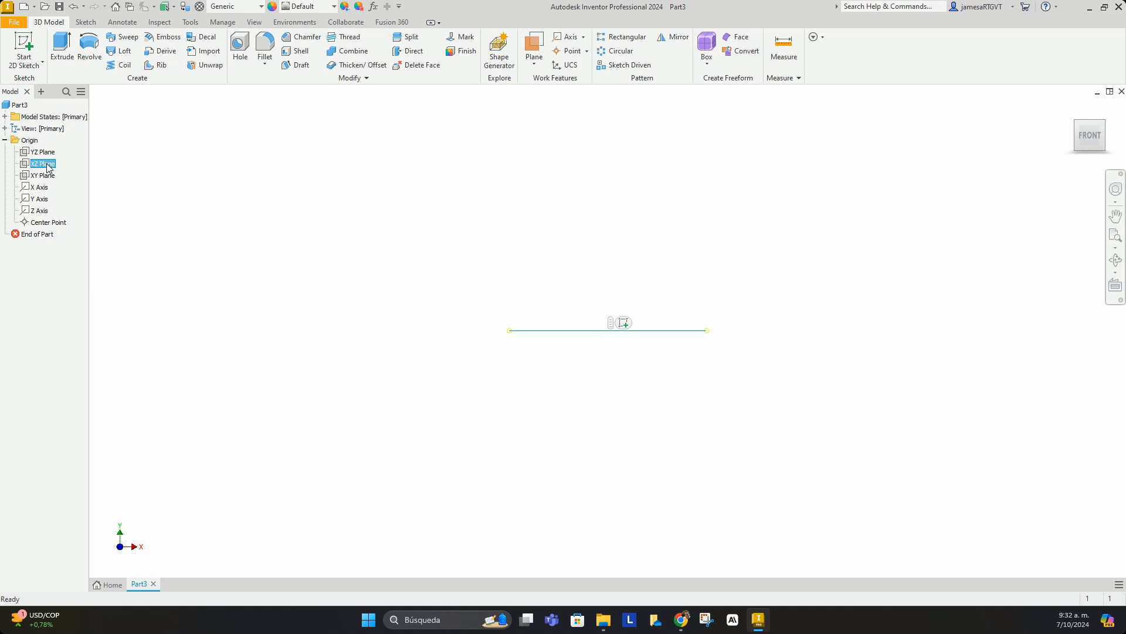
{"action": "right_click", "coordinate": [47, 167]}
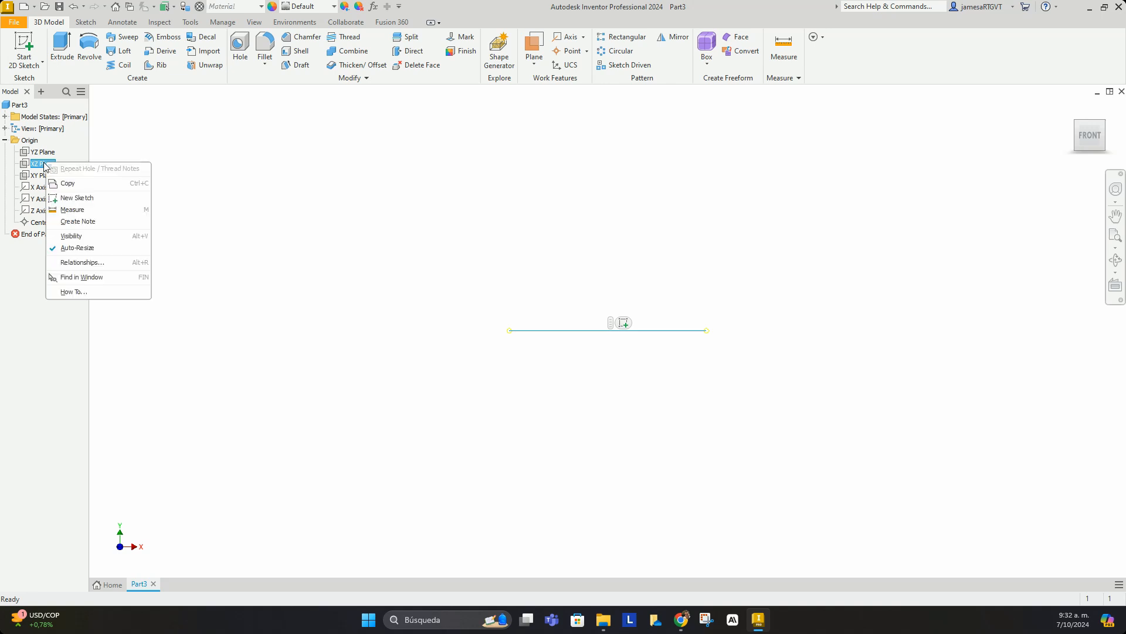
{"action": "left_click", "coordinate": [76, 198]}
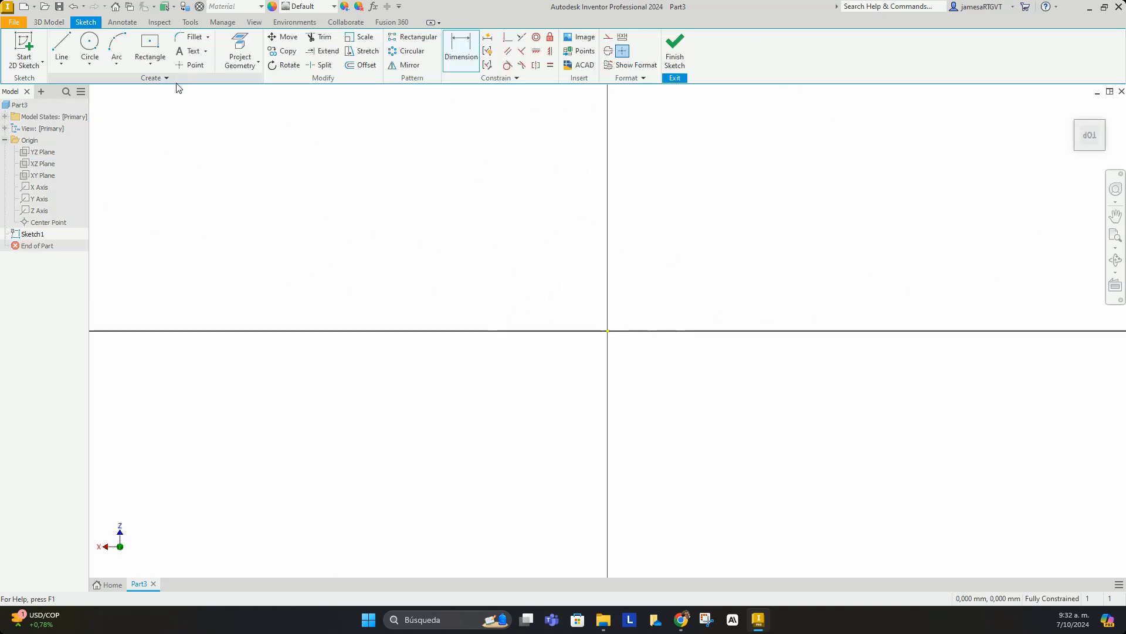
Sketch a rectangle about 82 mm long, centred on the origin
{"action": "left_click", "coordinate": [149, 47]}
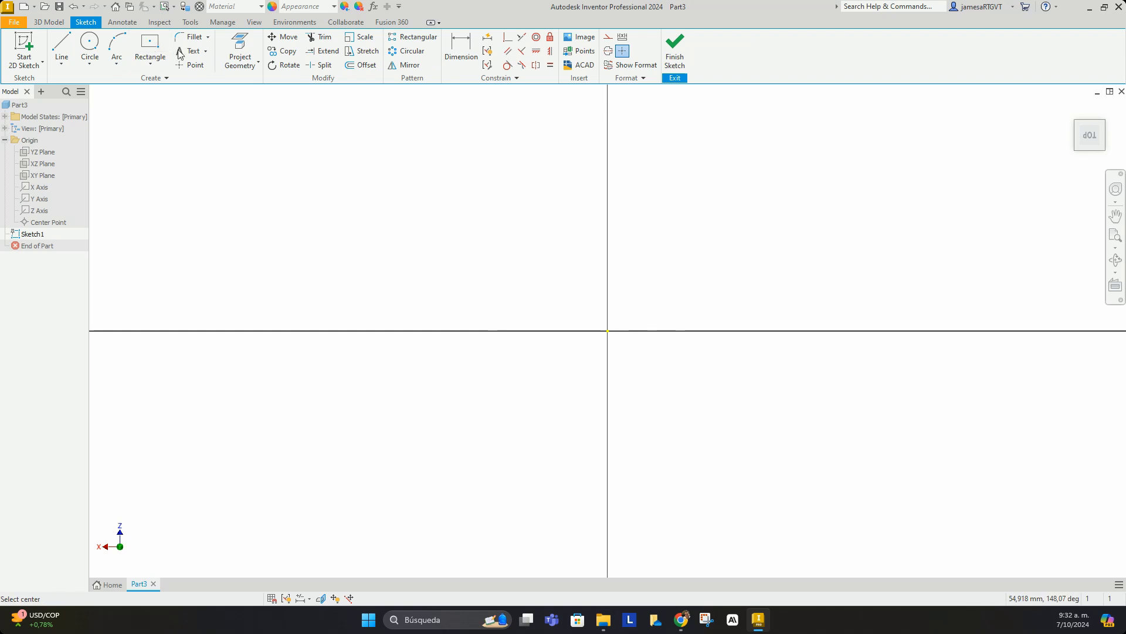
{"action": "left_click", "coordinate": [608, 331]}
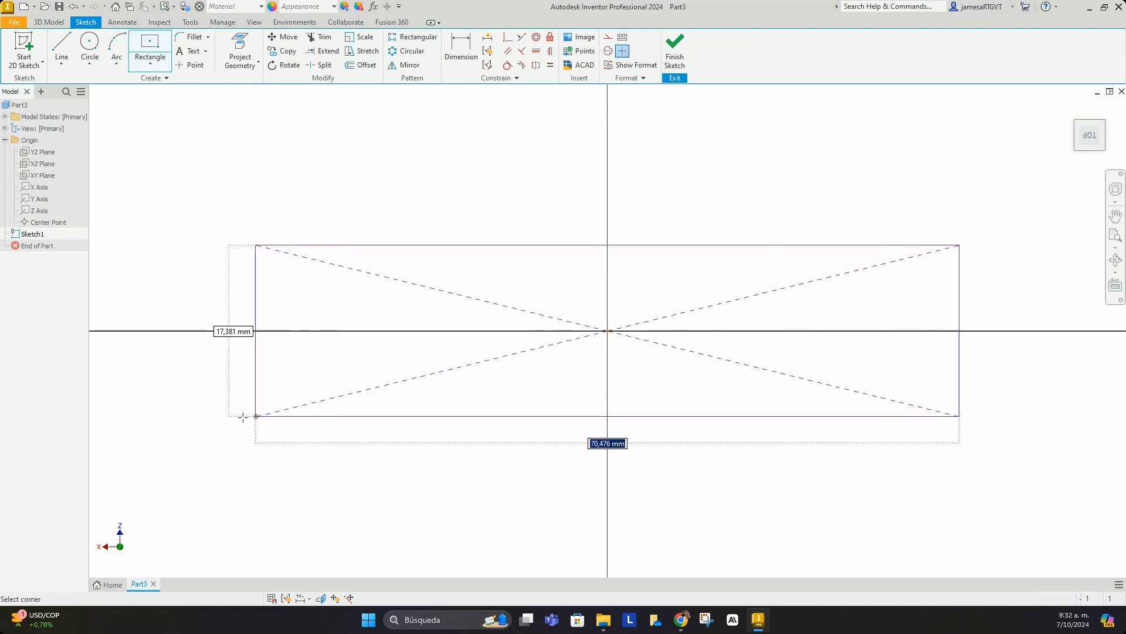
{"action": "left_click", "coordinate": [205, 419]}
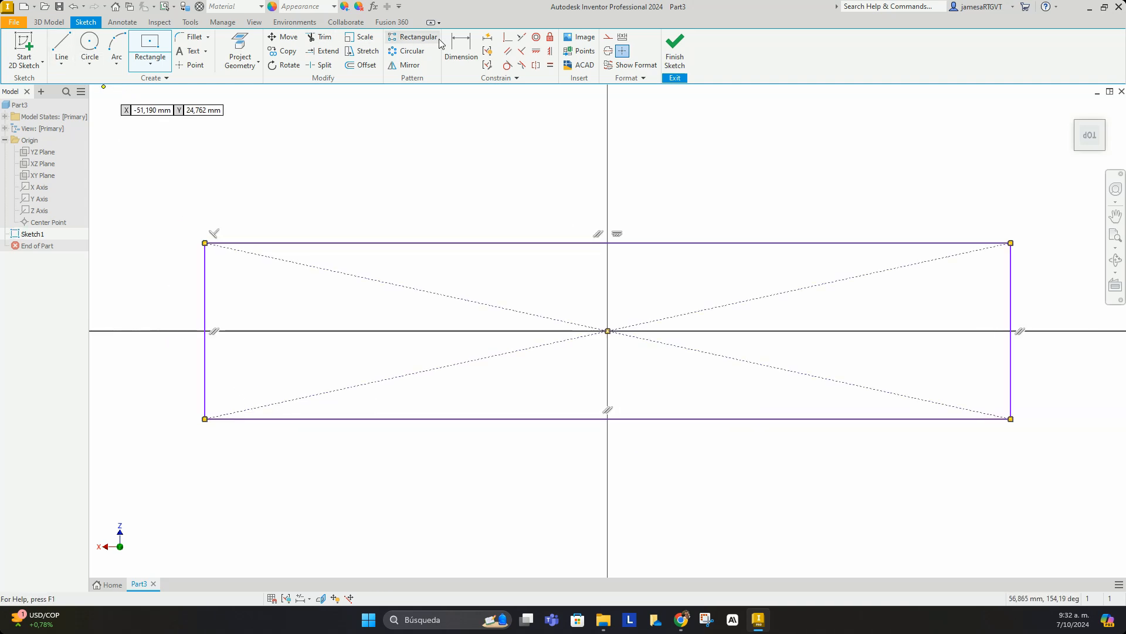
Dimension the rectangle's horizontal side to 100 mm and its vertical side to 25 mm
{"action": "left_click", "coordinate": [461, 48]}
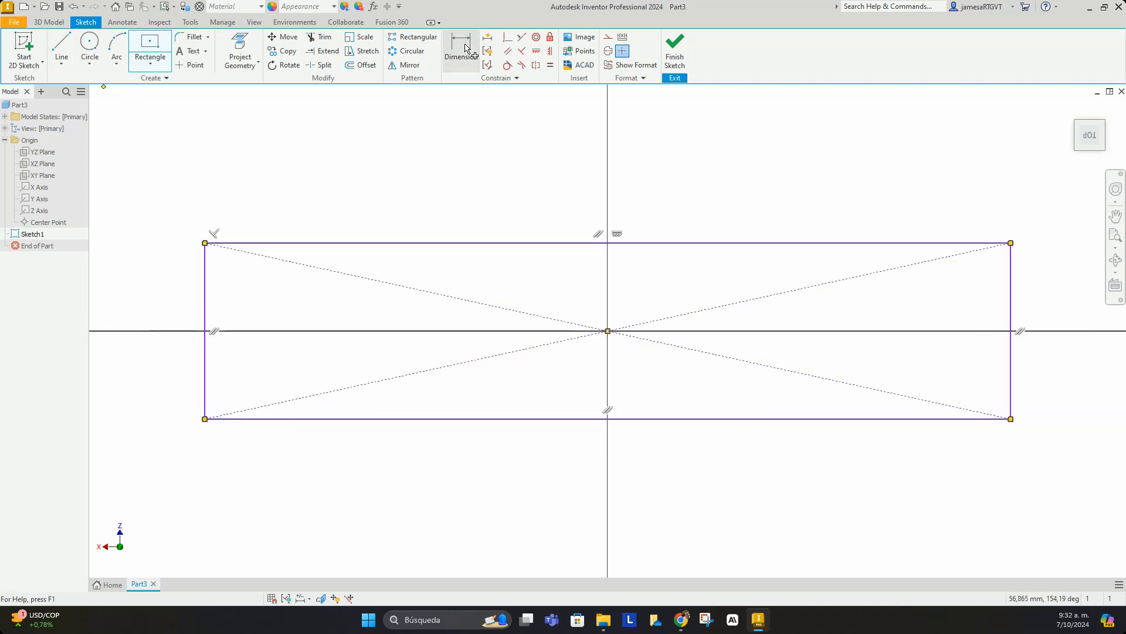
{"action": "left_click", "coordinate": [543, 419]}
{"action": "left_click", "coordinate": [548, 483]}
{"action": "type", "text": "1"}
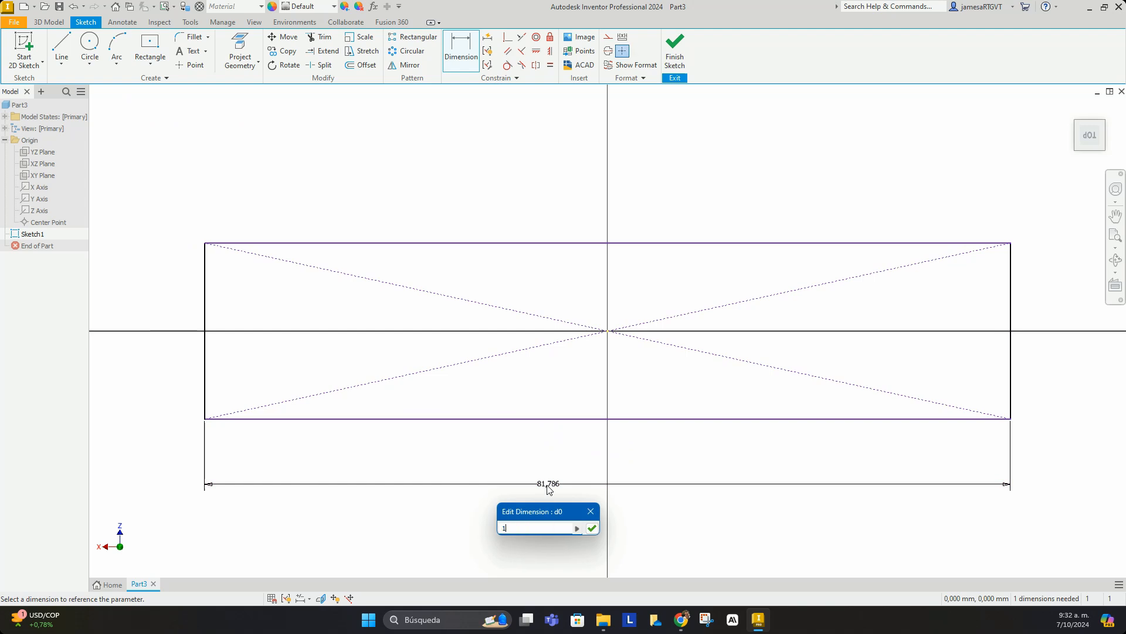
{"action": "type", "text": "00"}
{"action": "key", "text": "Return"}
{"action": "scroll", "coordinate": [537, 496], "scroll_direction": "down", "scroll_amount": 5}
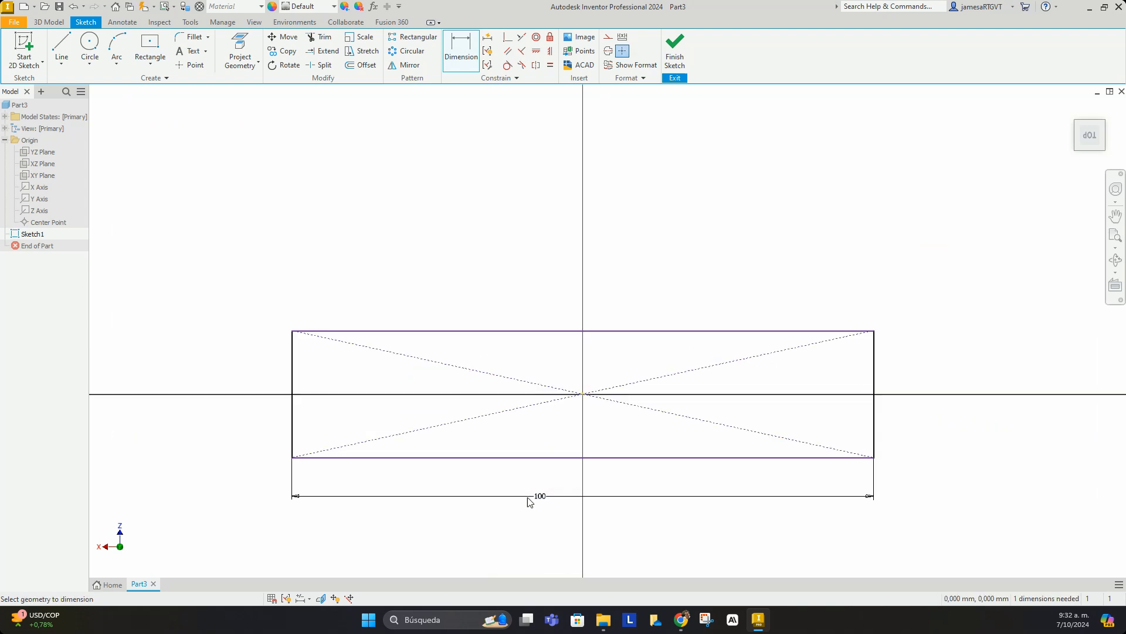
{"action": "left_click", "coordinate": [449, 455]}
{"action": "left_click", "coordinate": [432, 400]}
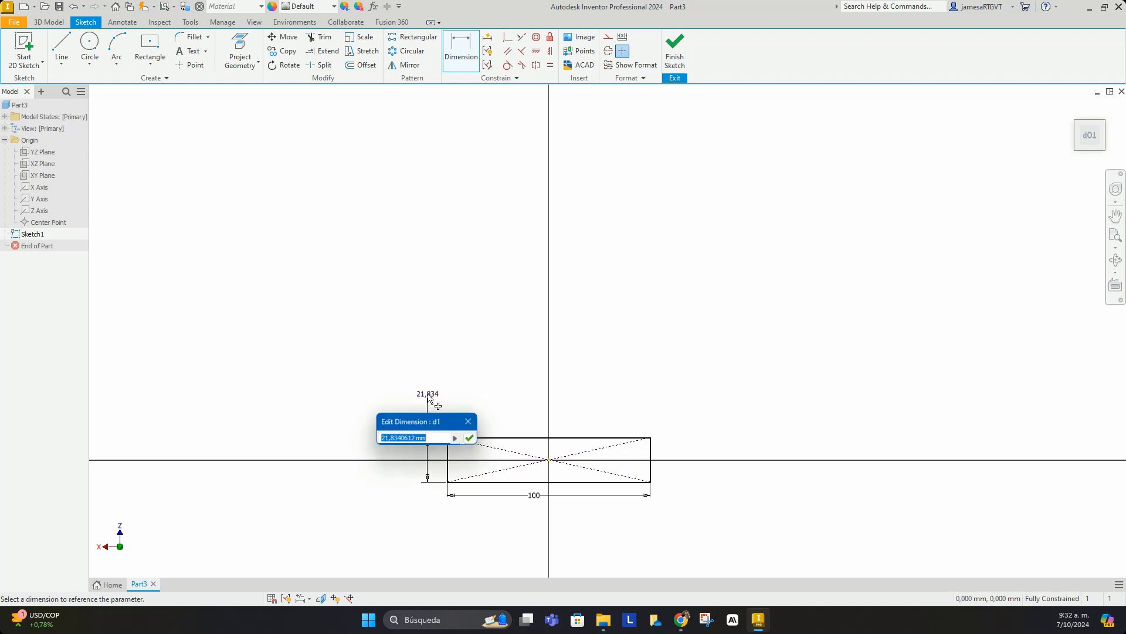
{"action": "type", "text": "25"}
{"action": "key", "text": "Return"}
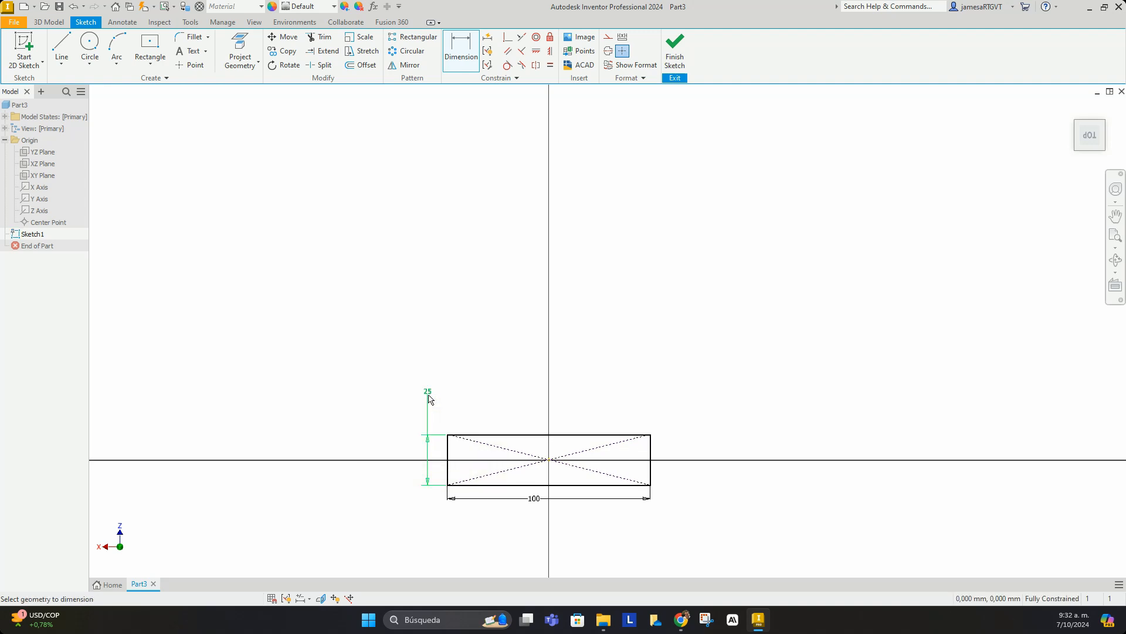
Extrude the rectangular profile upward by 20 mm as a new solid
{"action": "scroll", "coordinate": [603, 518], "scroll_direction": "up", "scroll_amount": 3}
{"action": "scroll", "coordinate": [420, 506], "scroll_direction": "up", "scroll_amount": 3}
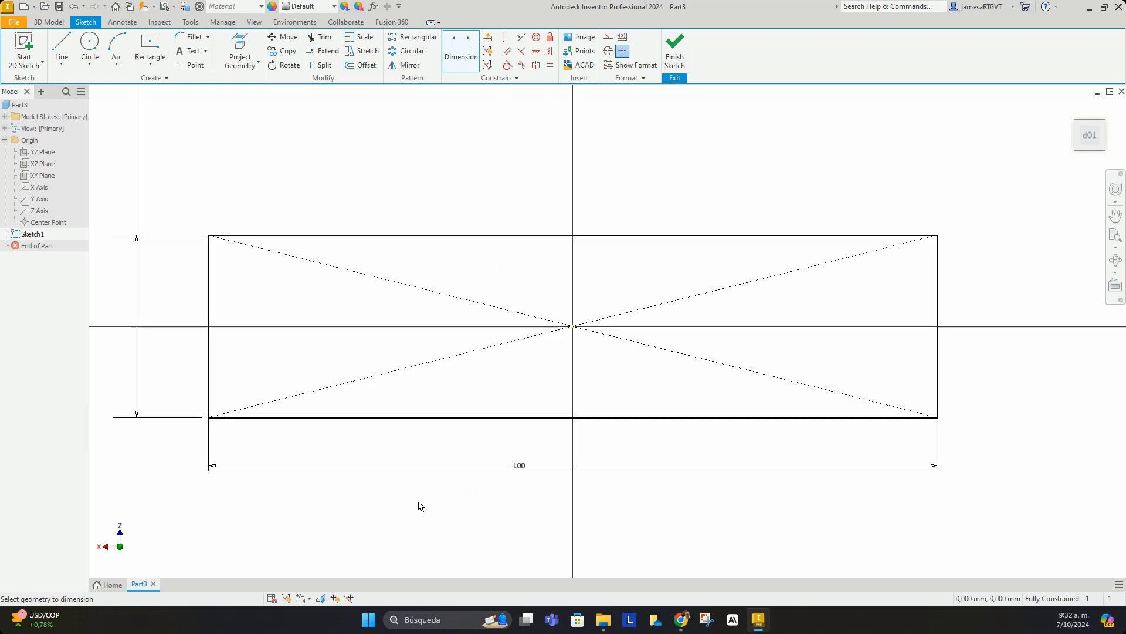
{"action": "scroll", "coordinate": [420, 506], "scroll_direction": "down", "scroll_amount": 2}
{"action": "left_click", "coordinate": [48, 22]}
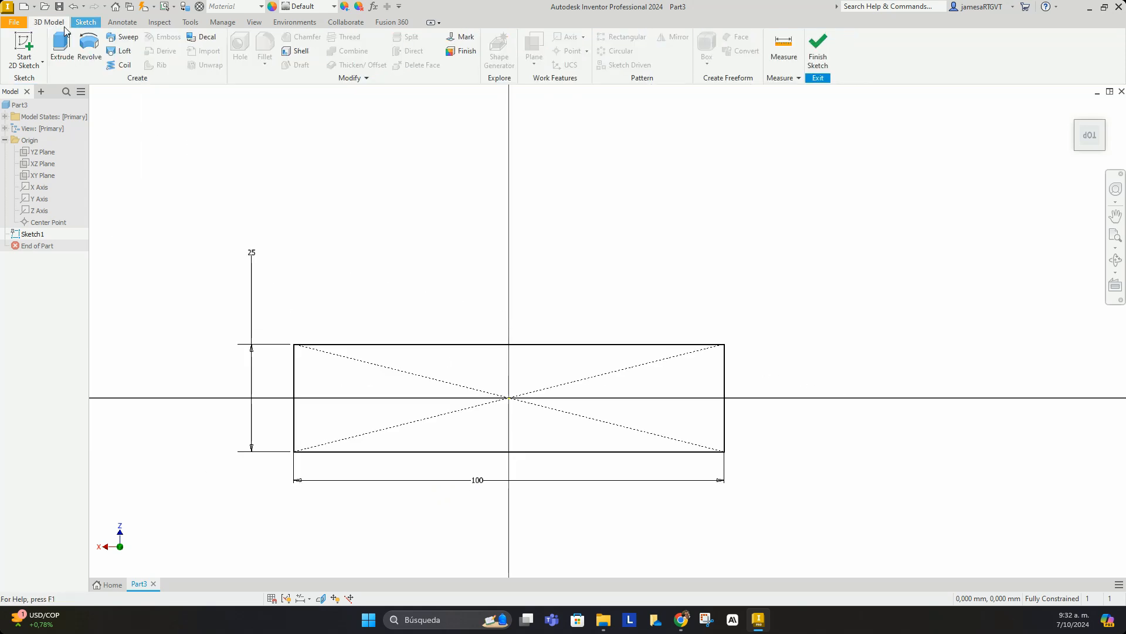
{"action": "left_click", "coordinate": [61, 47]}
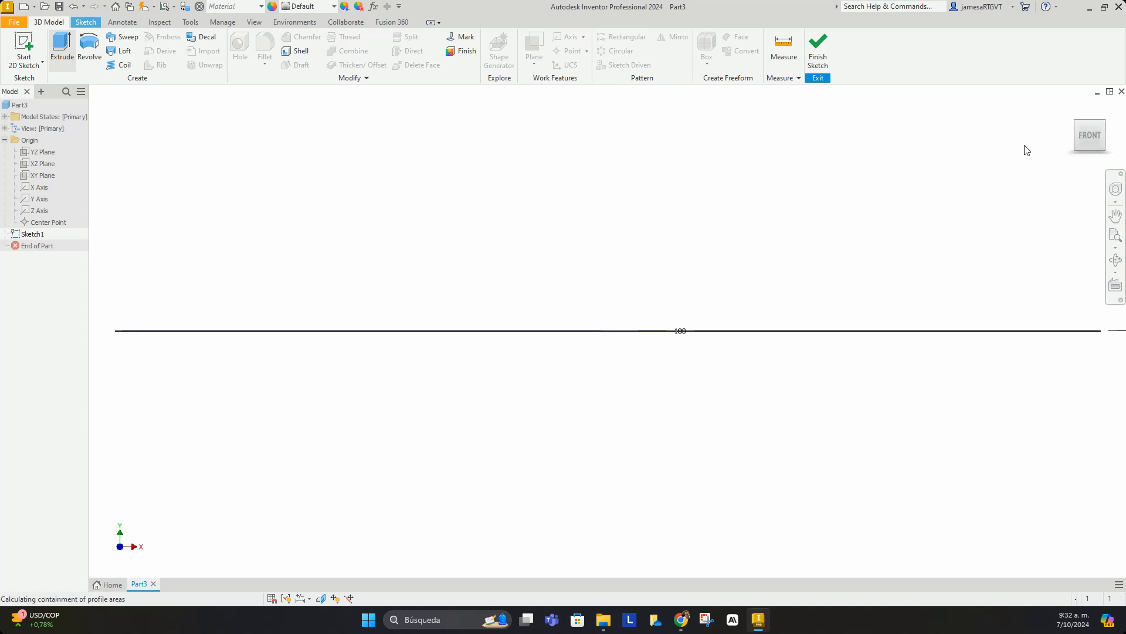
{"action": "left_click", "coordinate": [1103, 126]}
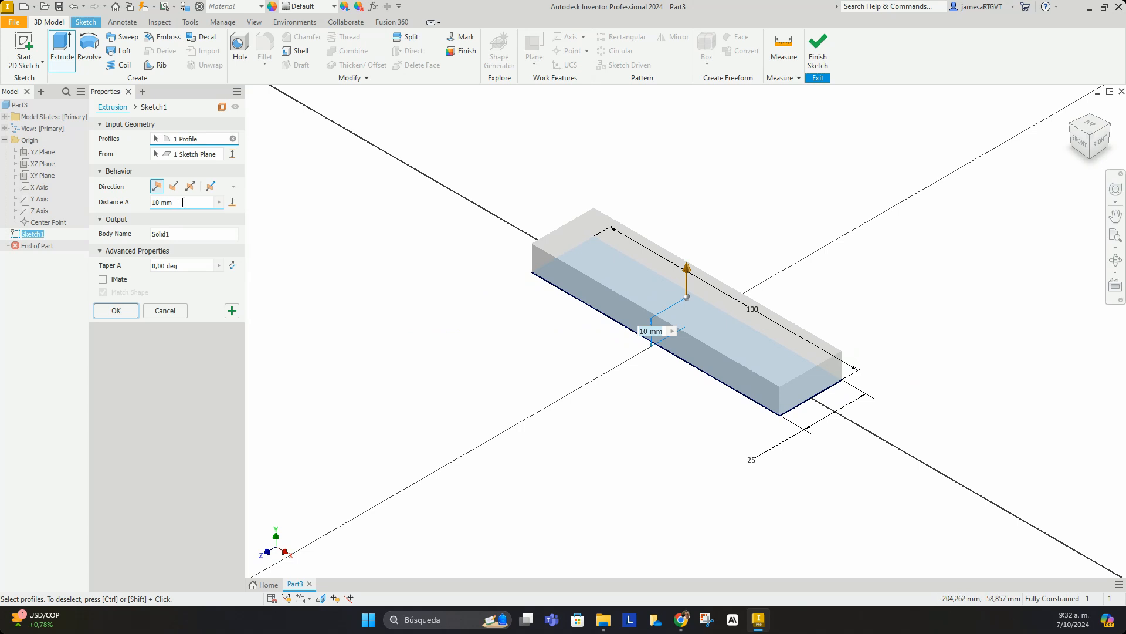
{"action": "left_click_drag", "start_coordinate": [182, 202], "coordinate": [151, 204]}
{"action": "type", "text": "20"}
{"action": "left_click", "coordinate": [106, 311]}
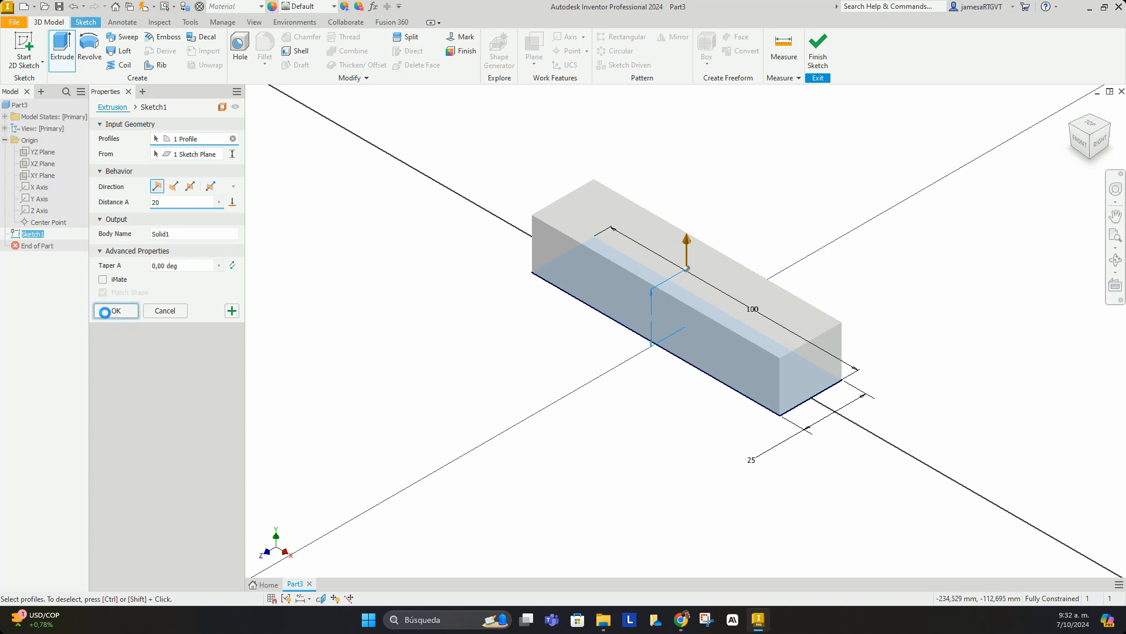
Change the visual style so the block is shaded with its edges drawn
{"action": "scroll", "coordinate": [390, 182], "scroll_direction": "down", "scroll_amount": 2}
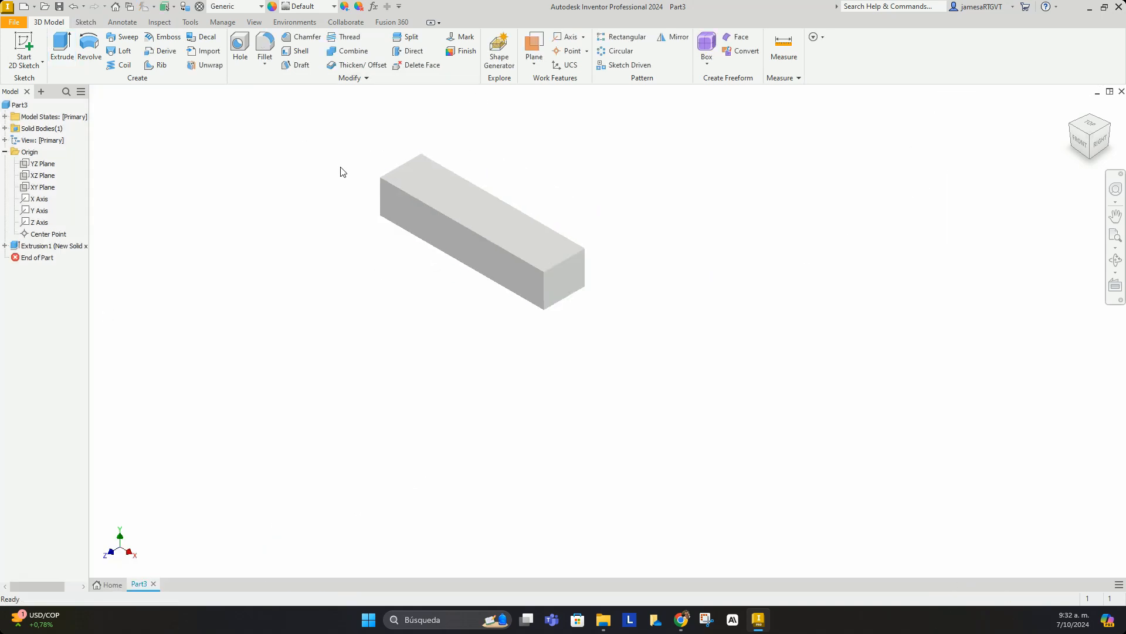
{"action": "scroll", "coordinate": [340, 173], "scroll_direction": "up", "scroll_amount": 4}
{"action": "scroll", "coordinate": [359, 174], "scroll_direction": "down", "scroll_amount": 4}
{"action": "scroll", "coordinate": [403, 170], "scroll_direction": "up", "scroll_amount": 2}
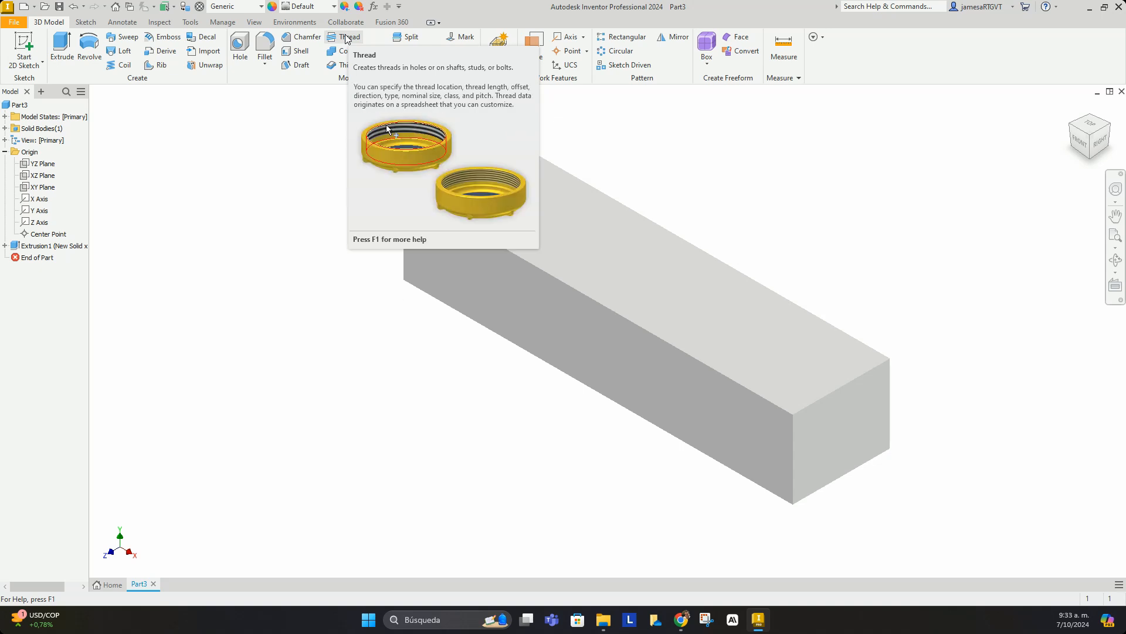
{"action": "left_click", "coordinate": [253, 23]}
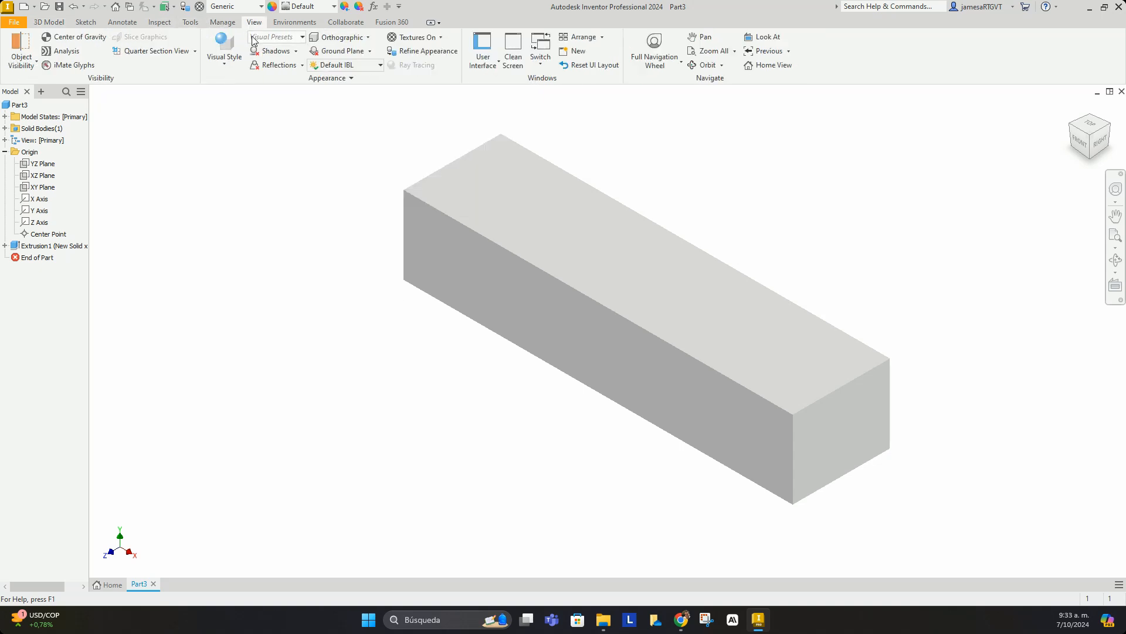
{"action": "left_click", "coordinate": [221, 50]}
{"action": "left_click", "coordinate": [252, 139]}
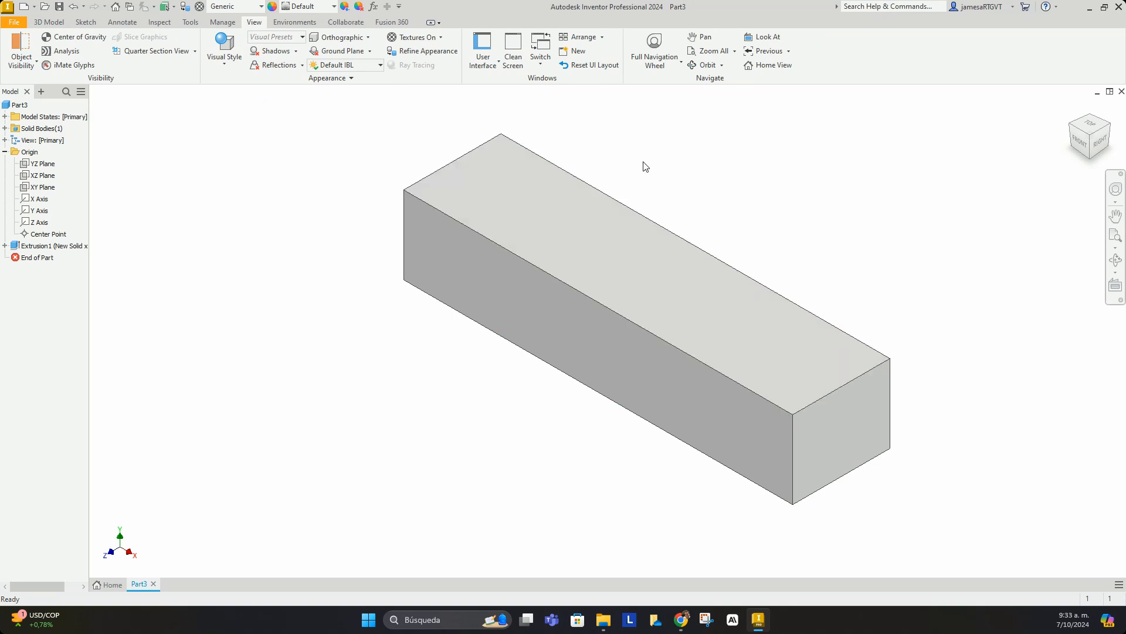
Start a sketch on the block's top face and place a point on the horizontal axis, about 6 mm from the left edge
{"action": "left_click", "coordinate": [621, 242]}
{"action": "left_click", "coordinate": [653, 229]}
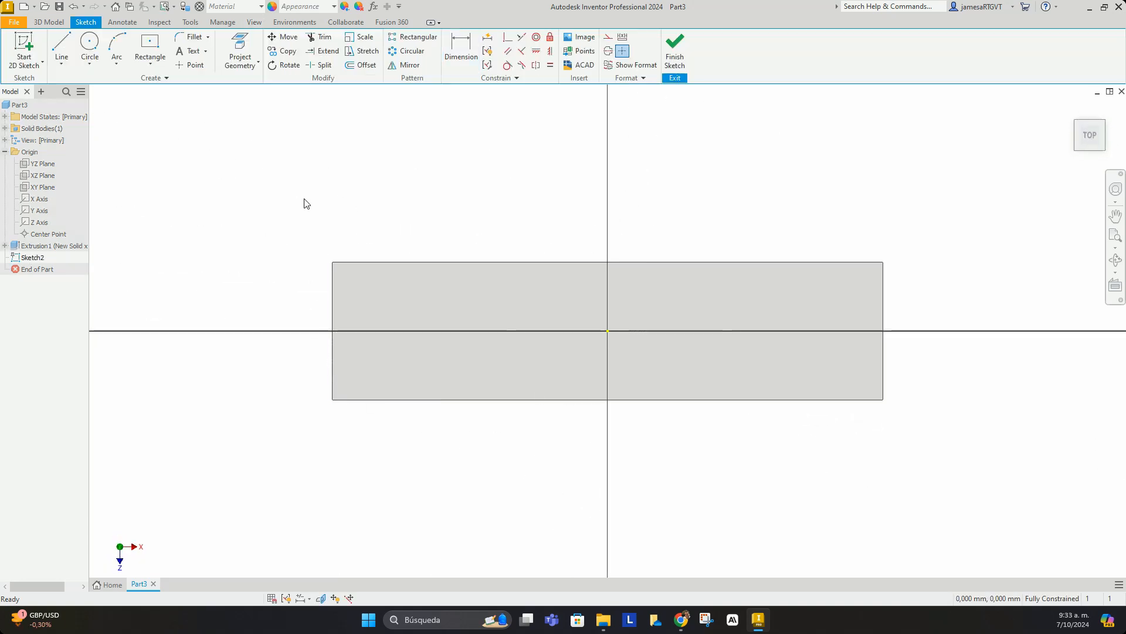
{"action": "scroll", "coordinate": [354, 341], "scroll_direction": "up", "scroll_amount": 3}
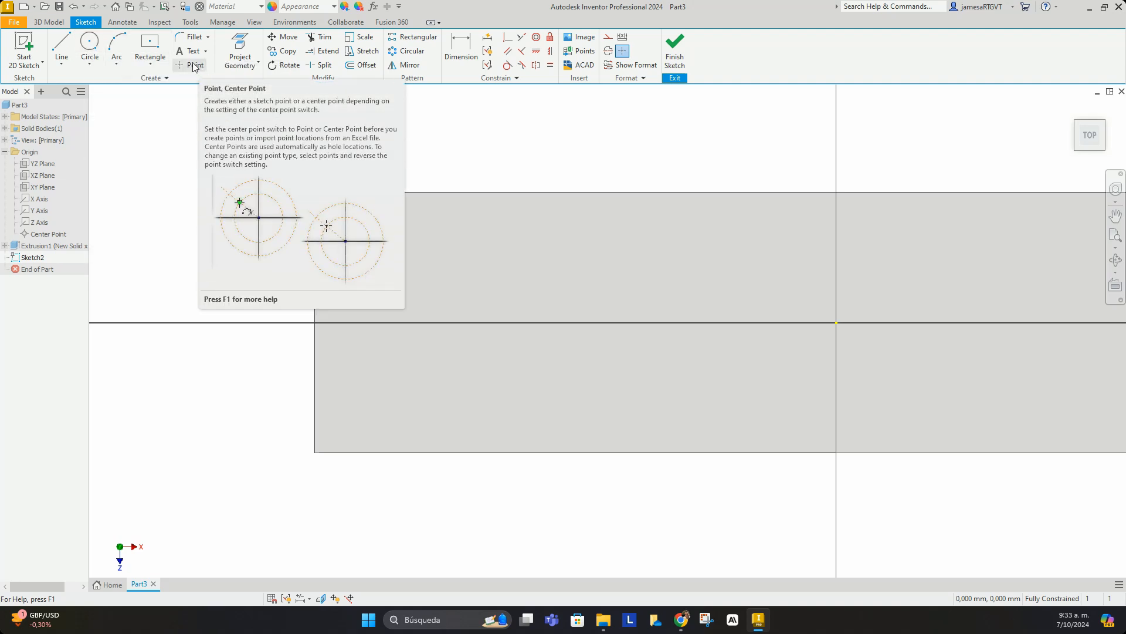
{"action": "left_click", "coordinate": [195, 65]}
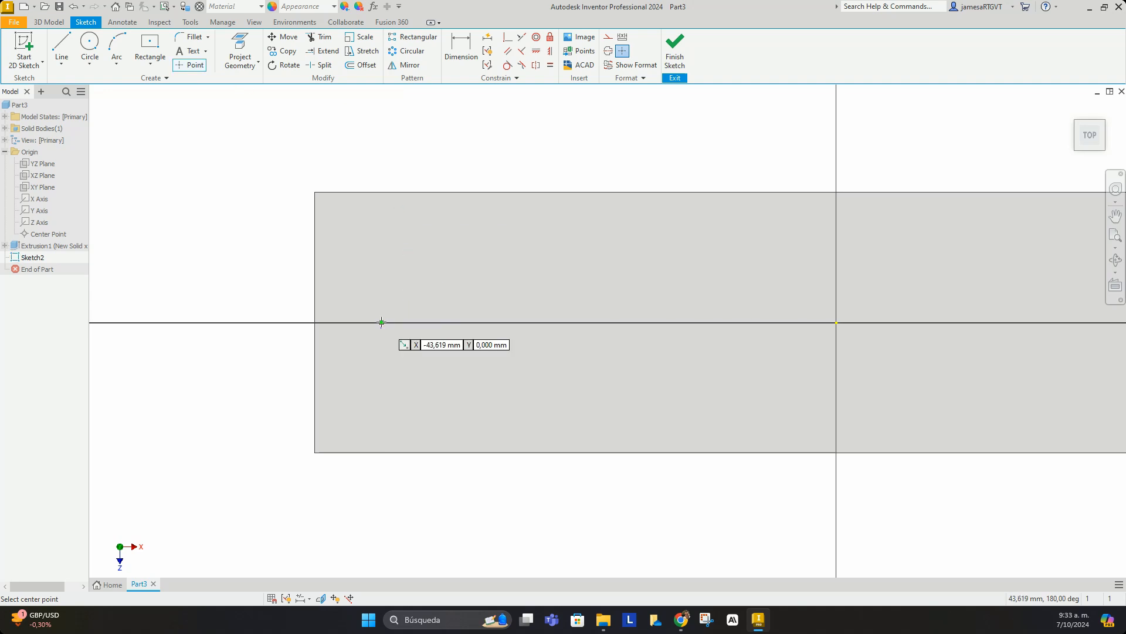
{"action": "left_click", "coordinate": [381, 322]}
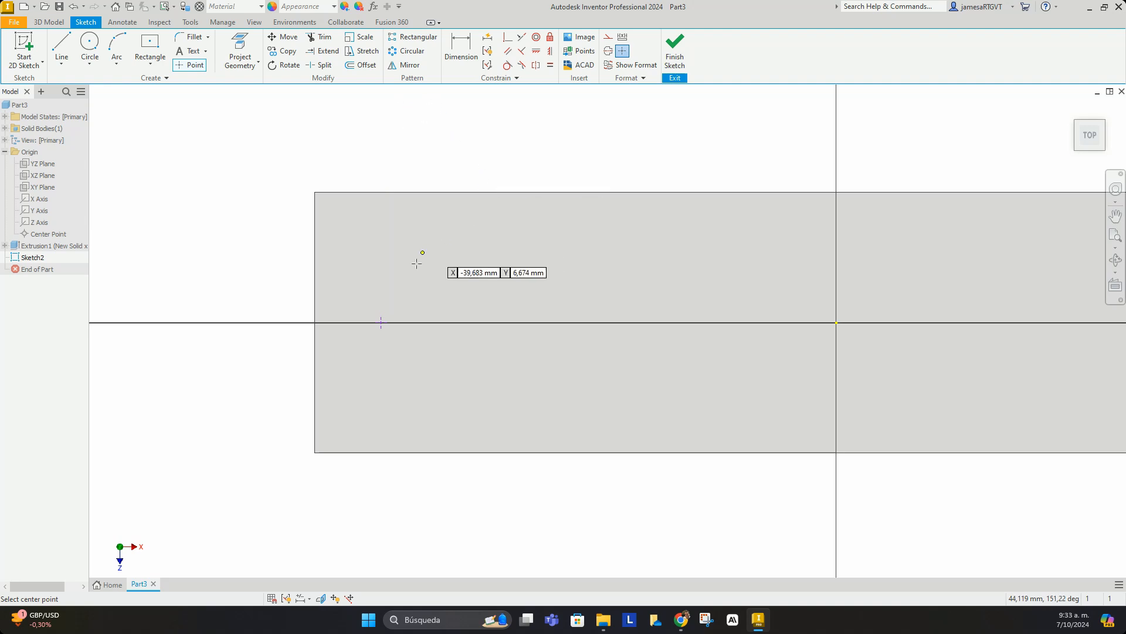
Dimension the point 10 mm from the block's left edge
{"action": "left_click", "coordinate": [464, 56]}
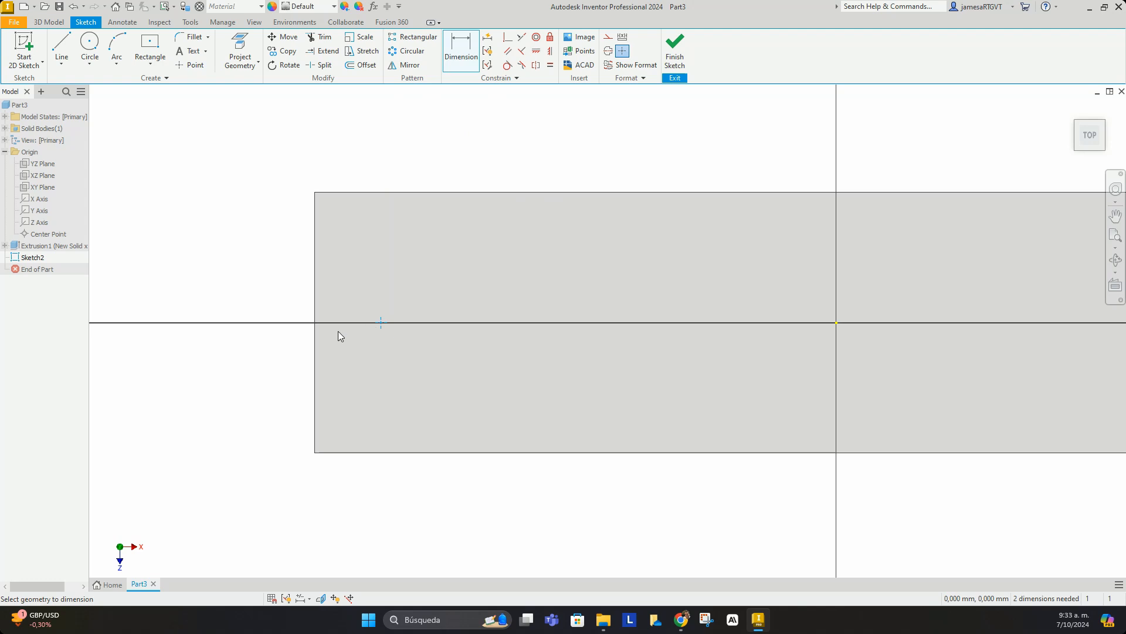
{"action": "left_click", "coordinate": [314, 338]}
{"action": "left_click", "coordinate": [357, 508]}
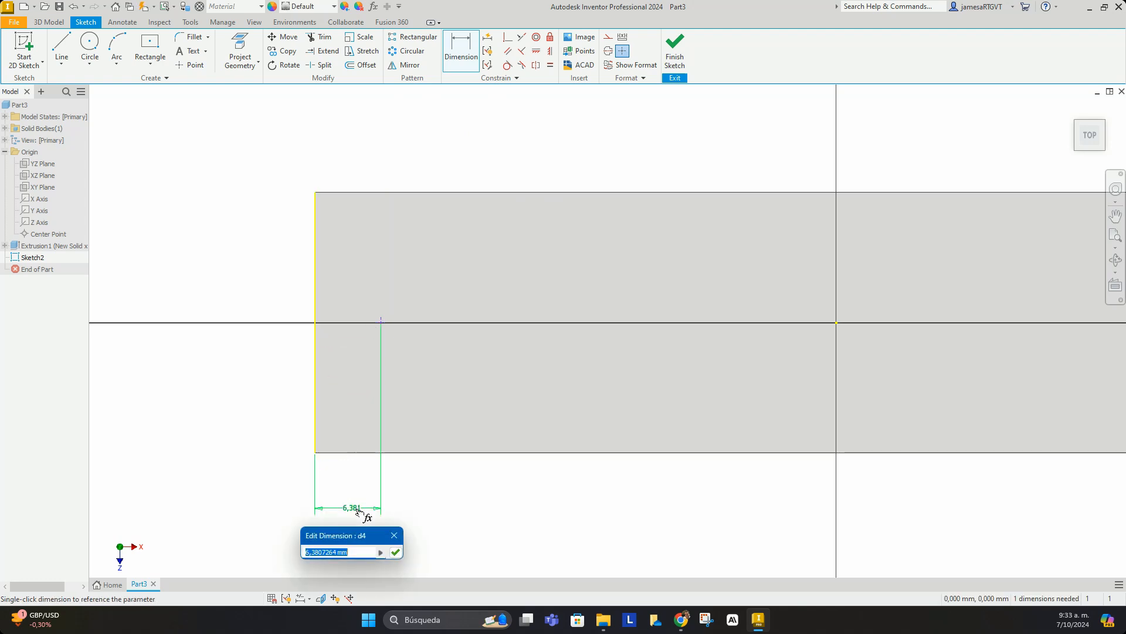
{"action": "type", "text": "10"}
{"action": "key", "text": "Return"}
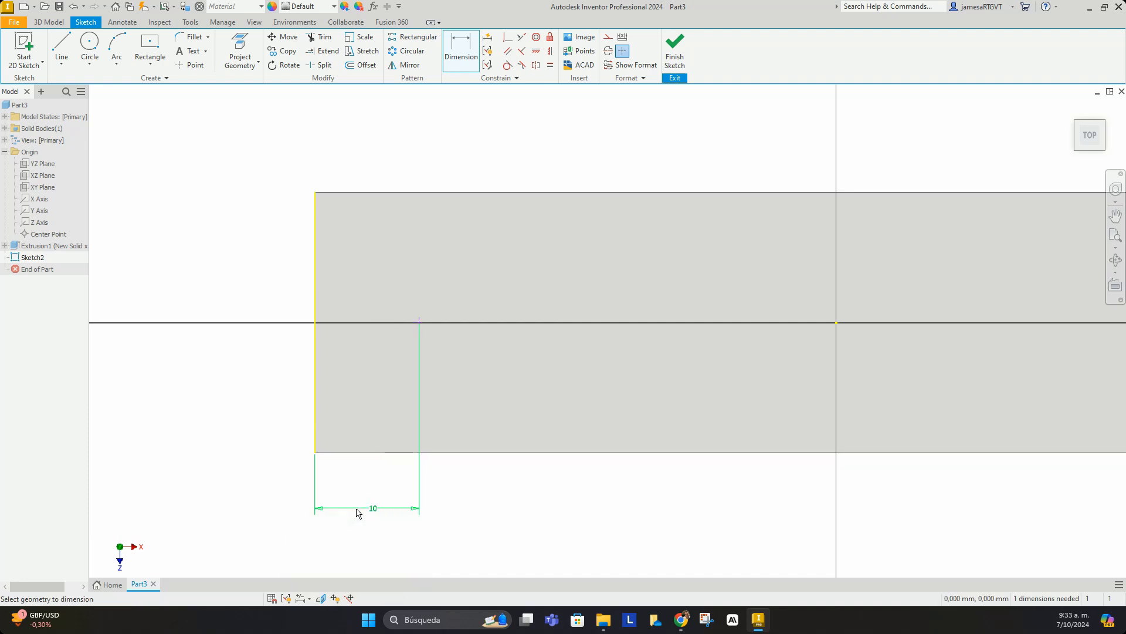
Start a Hole feature on the sketched point and set its type to Simple Hole
{"action": "scroll", "coordinate": [404, 318], "scroll_direction": "up", "scroll_amount": 5}
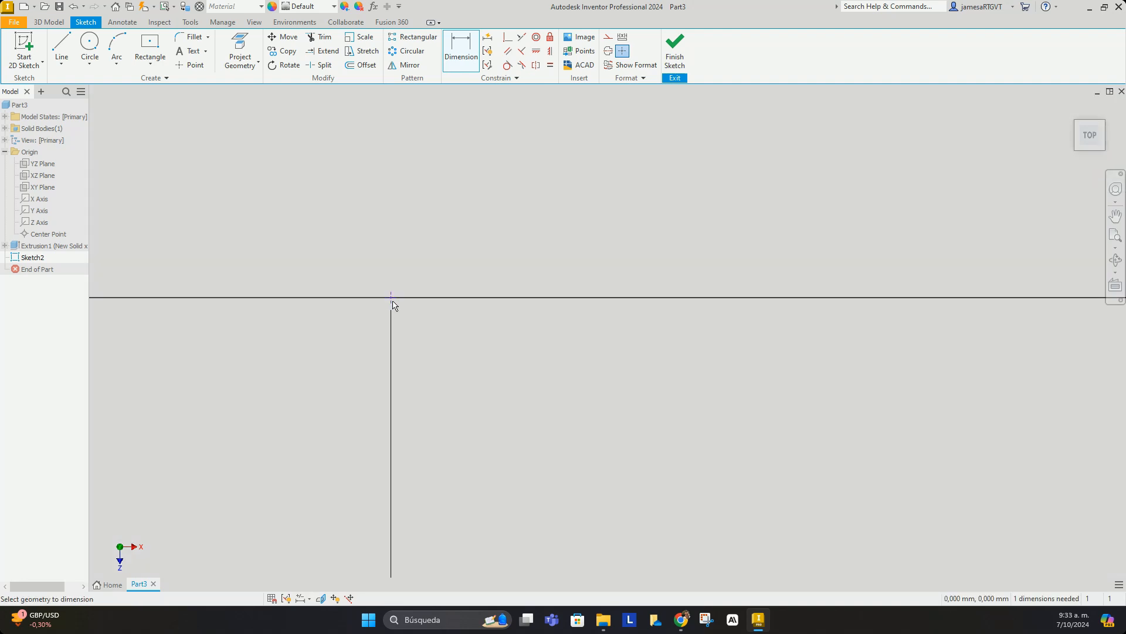
{"action": "scroll", "coordinate": [393, 301], "scroll_direction": "down", "scroll_amount": 5}
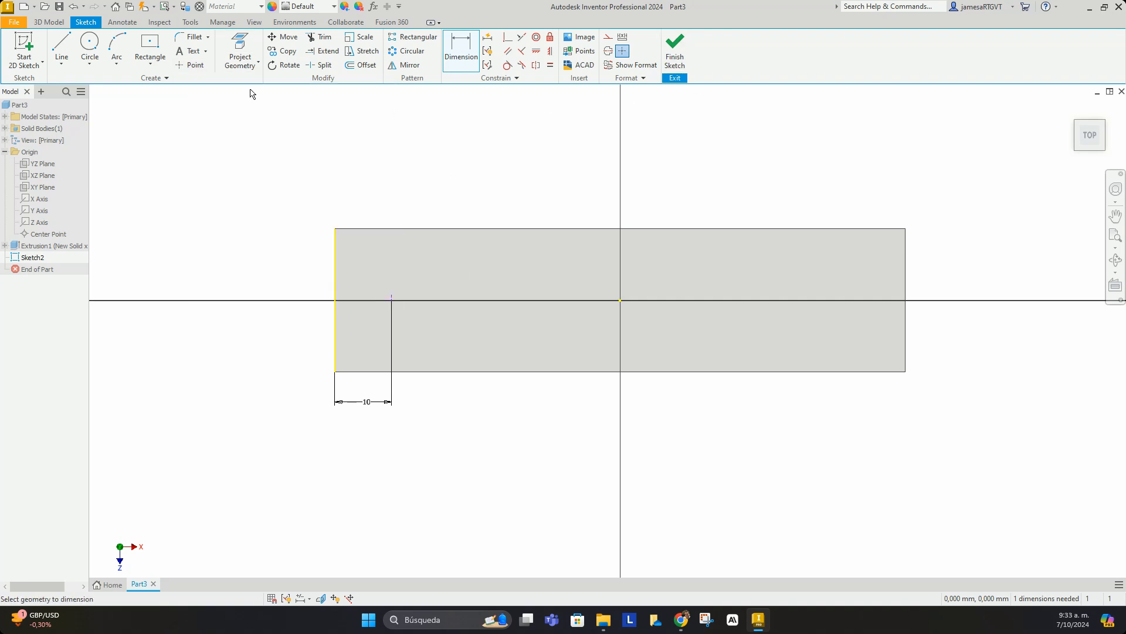
{"action": "left_click", "coordinate": [48, 22]}
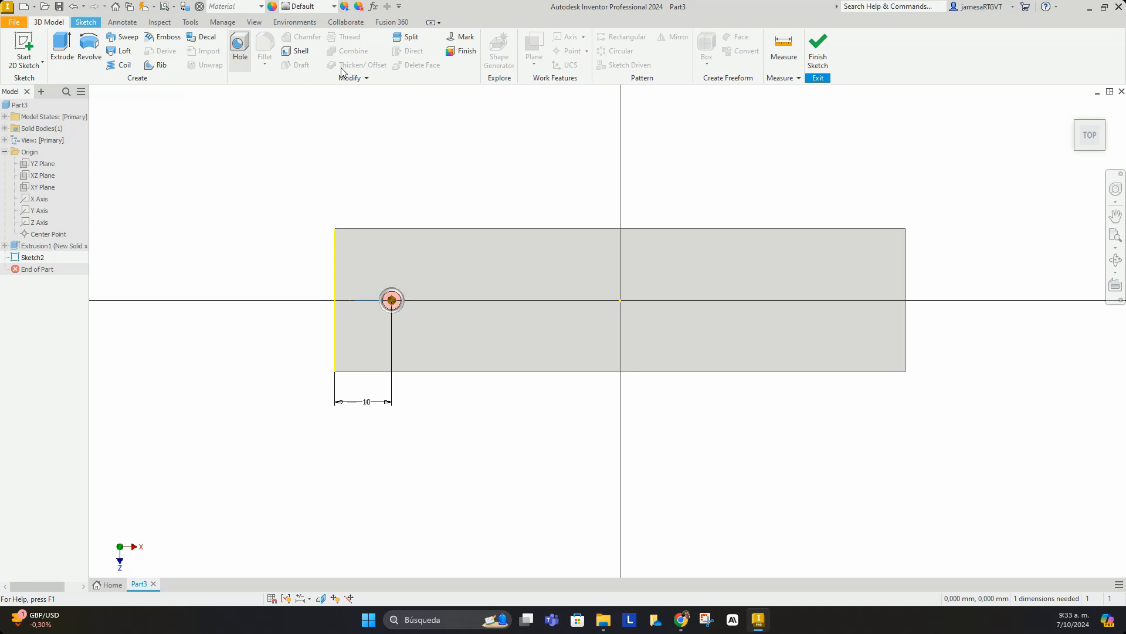
{"action": "scroll", "coordinate": [502, 316], "scroll_direction": "up", "scroll_amount": 3}
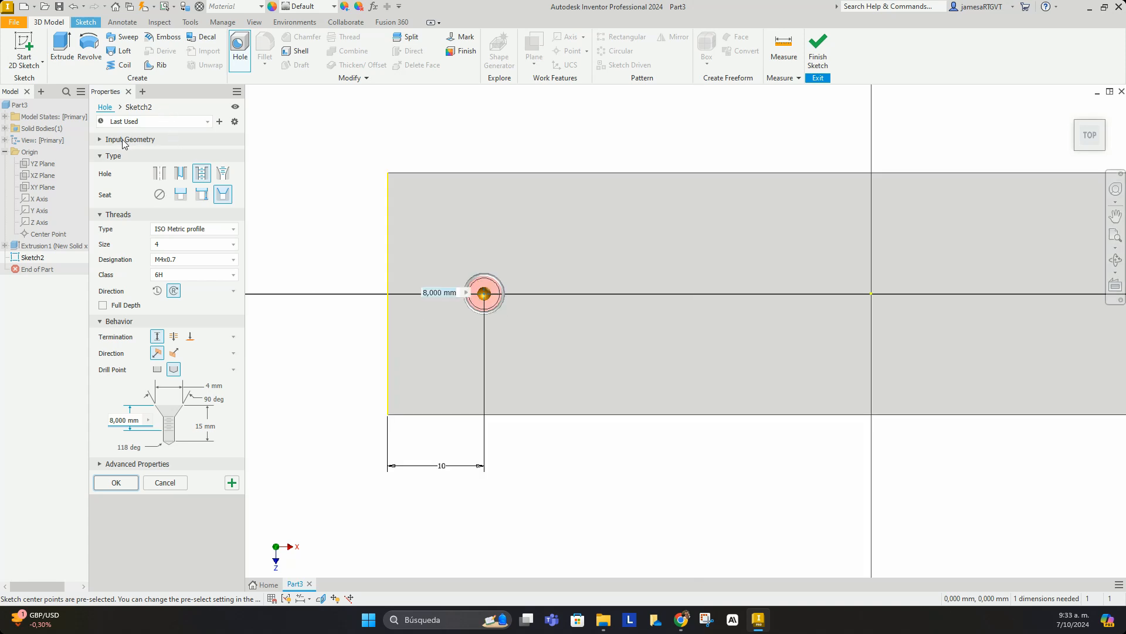
{"action": "left_click", "coordinate": [125, 139]}
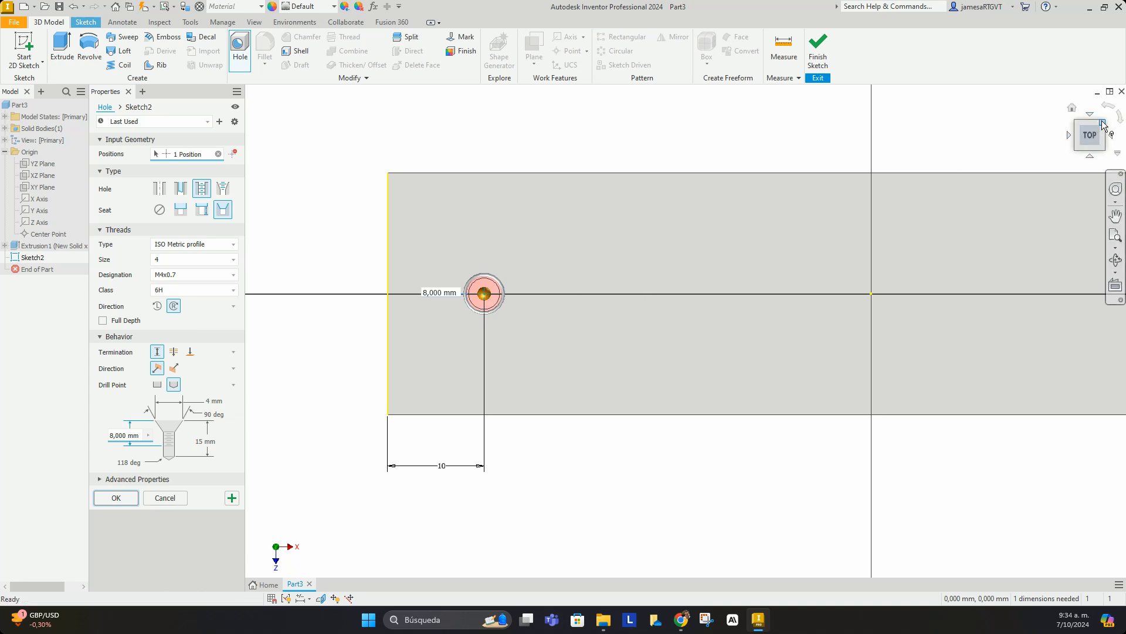
{"action": "left_click", "coordinate": [1098, 135]}
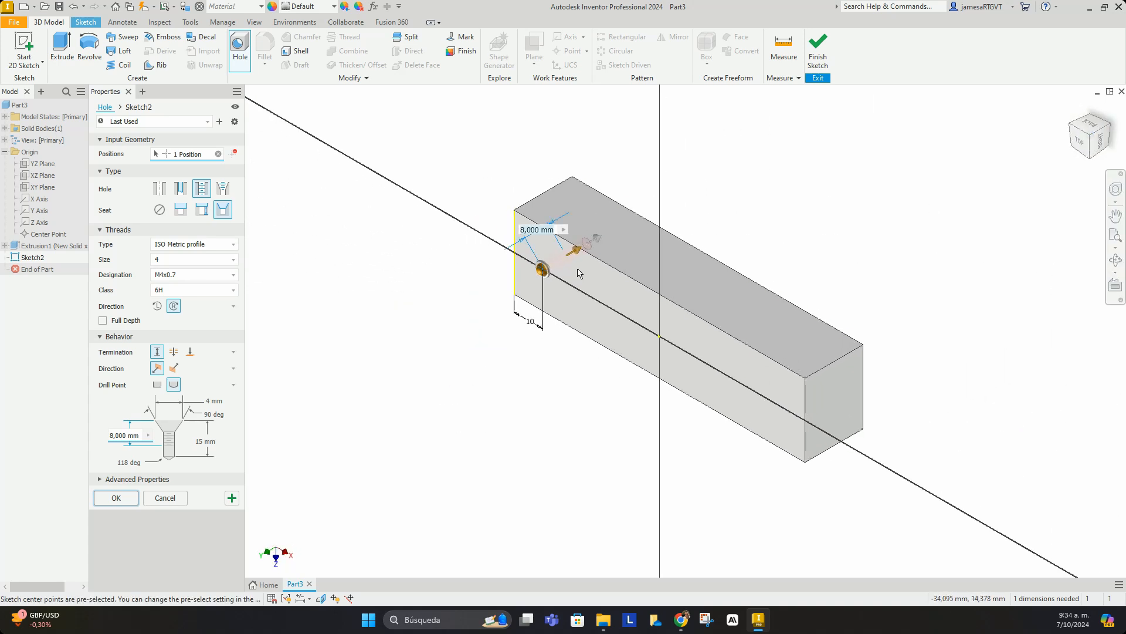
{"action": "scroll", "coordinate": [579, 270], "scroll_direction": "down", "scroll_amount": 5}
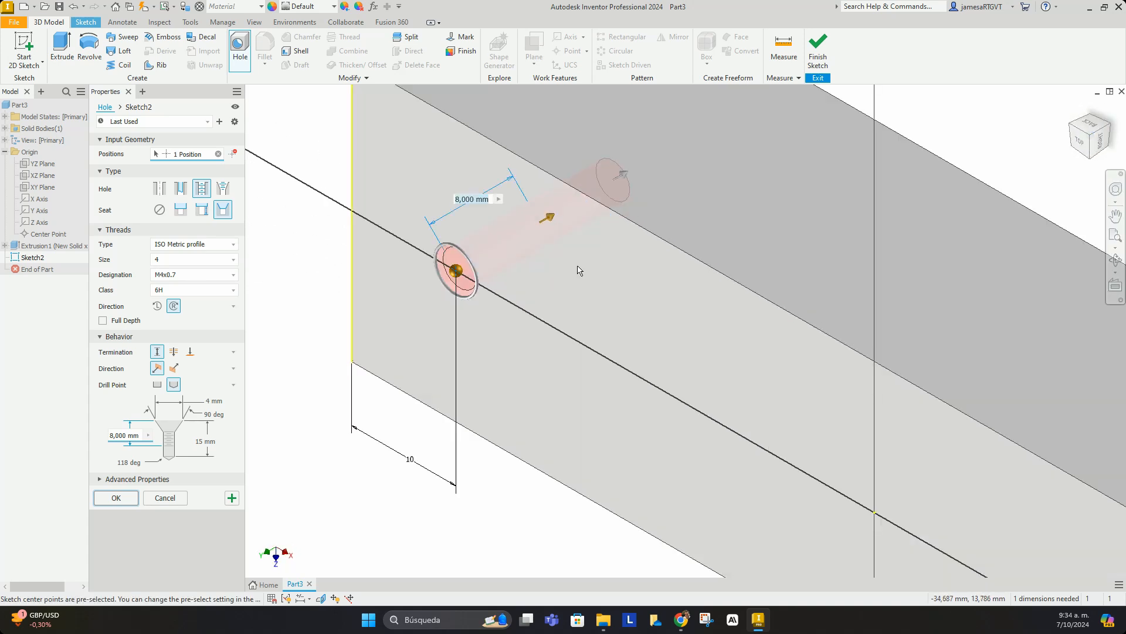
{"action": "left_click", "coordinate": [1090, 150]}
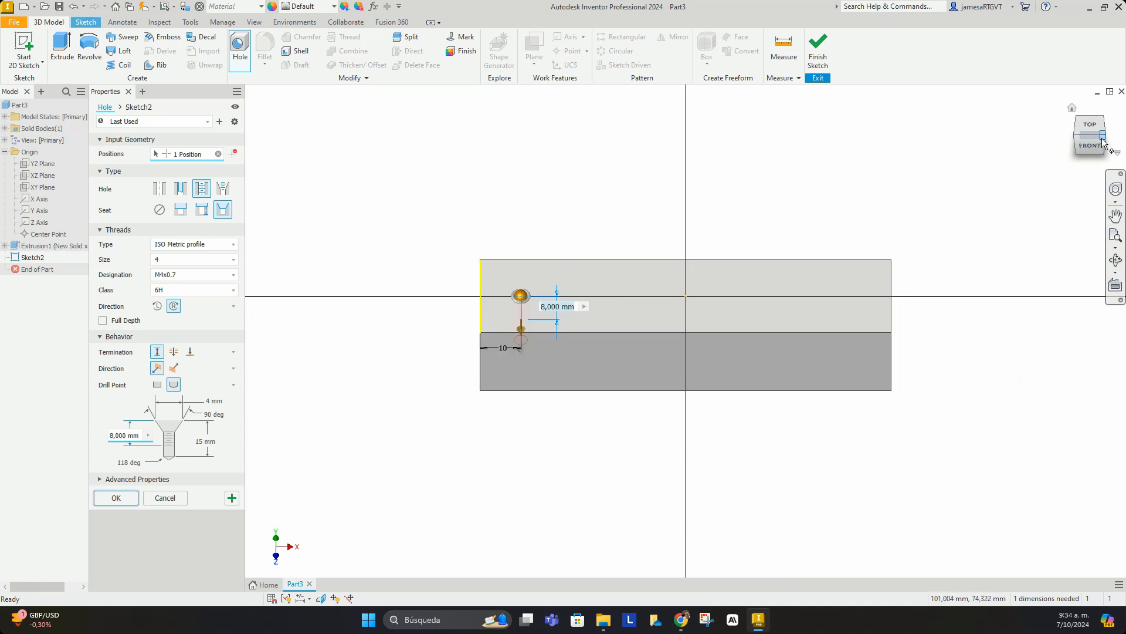
{"action": "left_click", "coordinate": [1103, 138]}
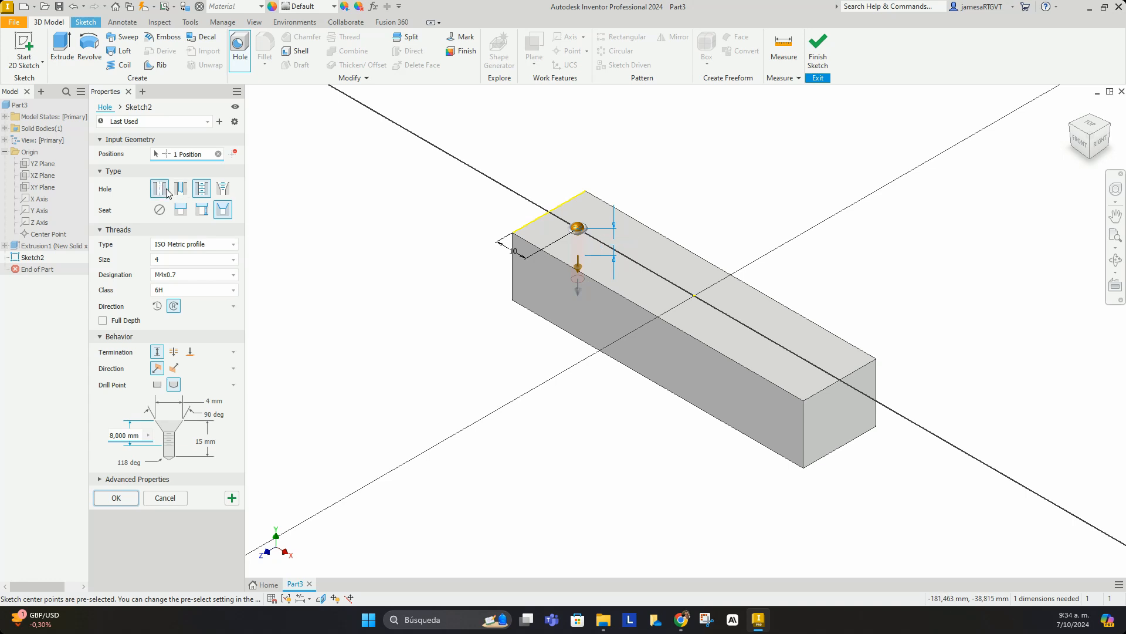
{"action": "left_click", "coordinate": [159, 188]}
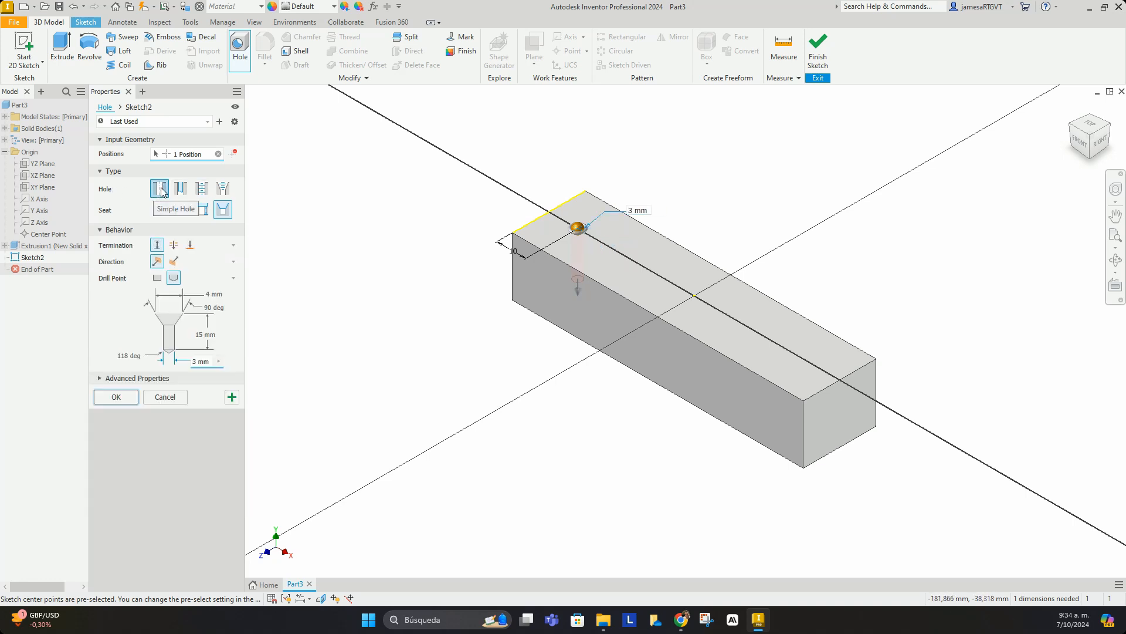
Set the simple hole's diameter to 4 mm, with no seat and a Through All termination
{"action": "left_click", "coordinate": [160, 246]}
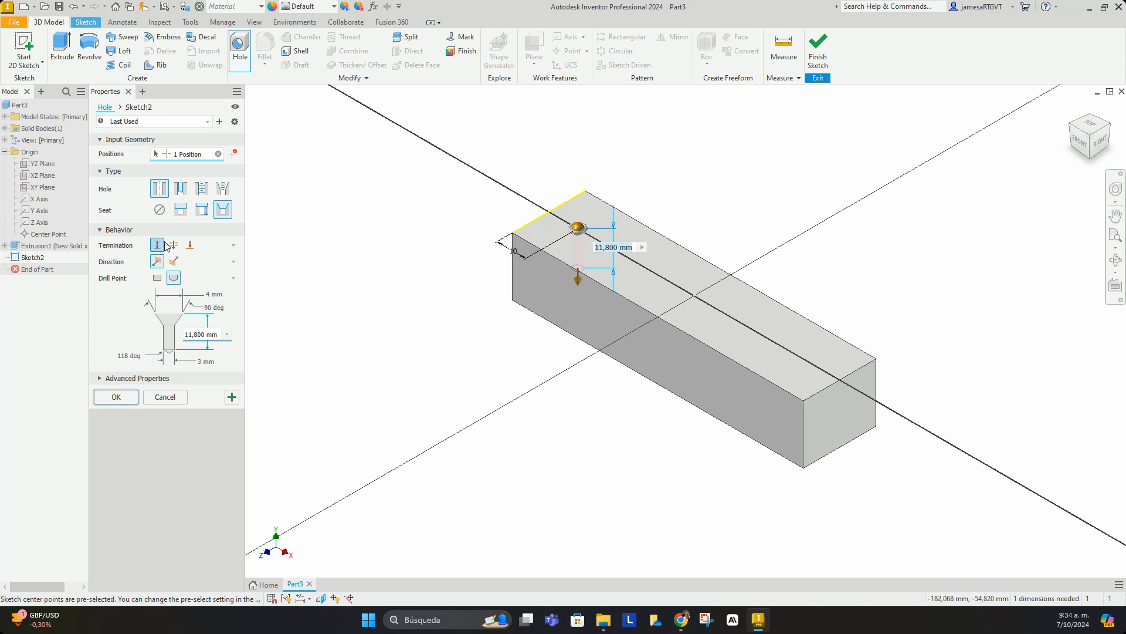
{"action": "left_click", "coordinate": [208, 306]}
{"action": "left_click", "coordinate": [213, 333]}
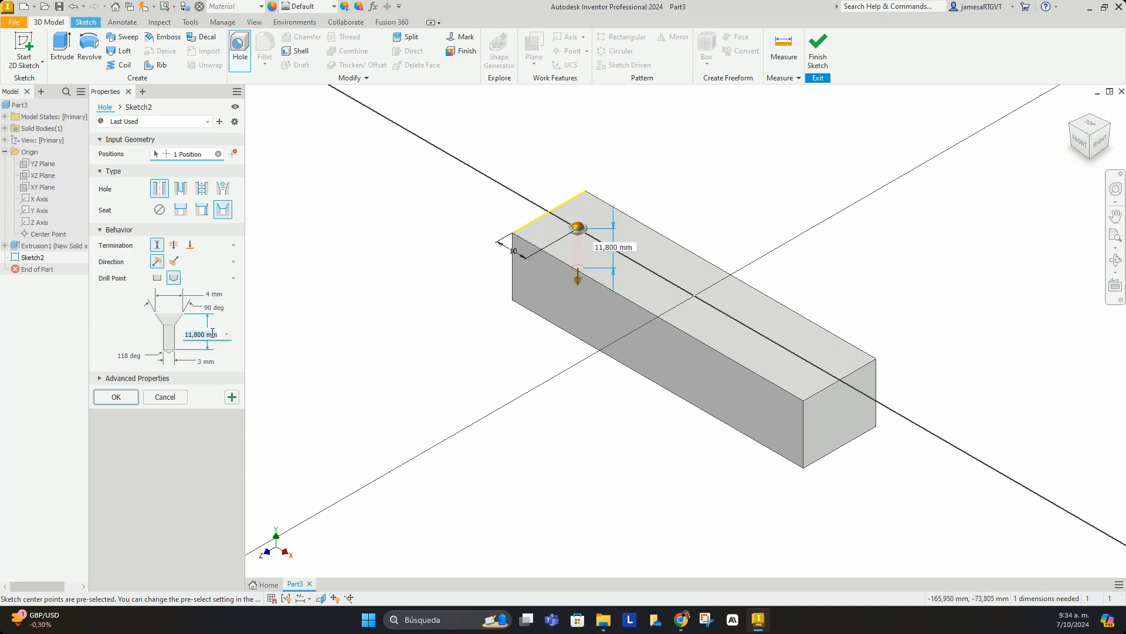
{"action": "left_click", "coordinate": [124, 355]}
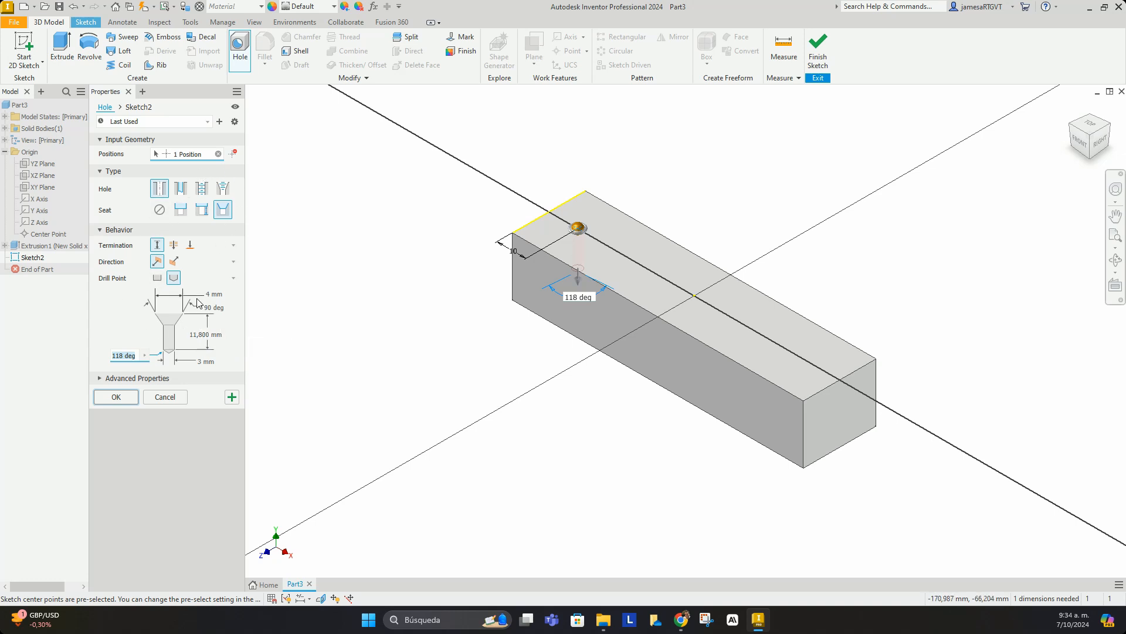
{"action": "left_click", "coordinate": [208, 360]}
{"action": "type", "text": "4"}
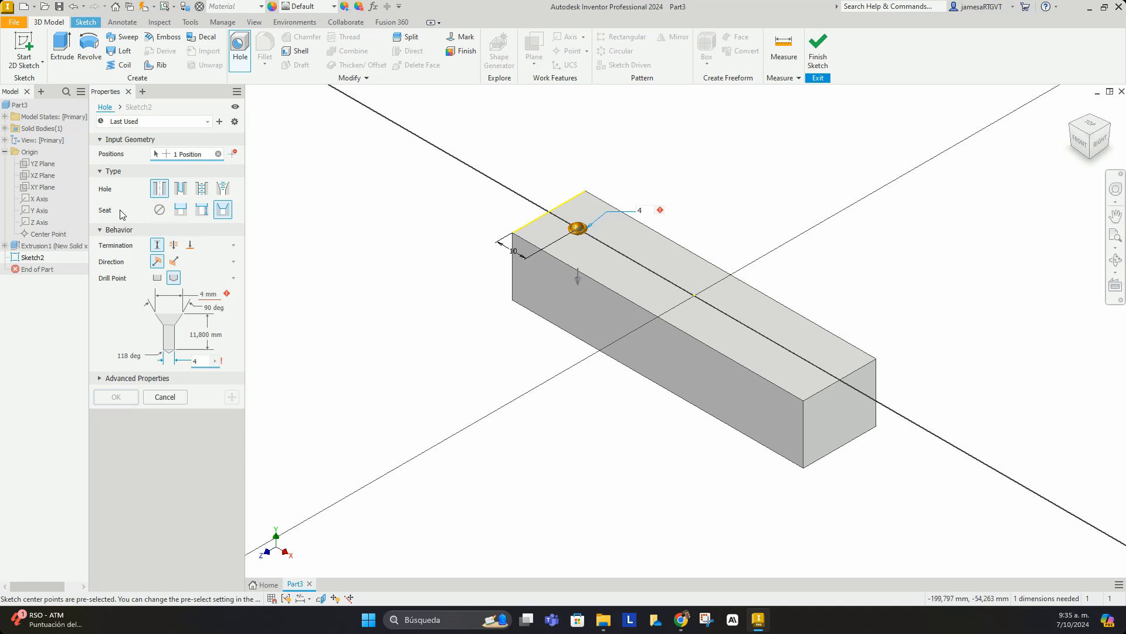
{"action": "left_click", "coordinate": [159, 211]}
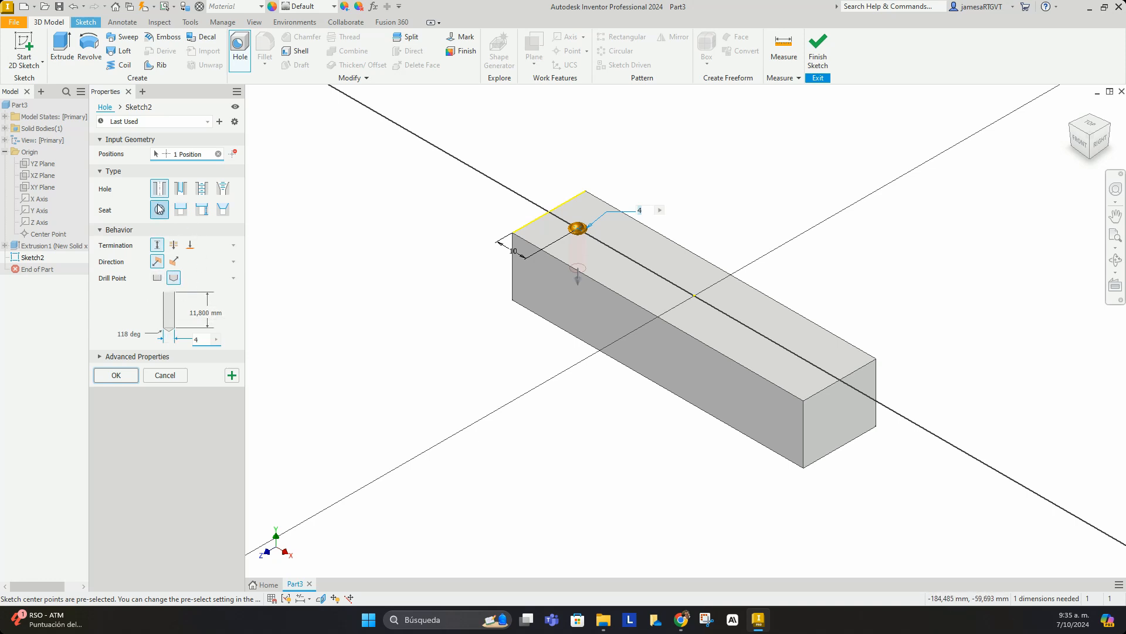
{"action": "left_click", "coordinate": [174, 245]}
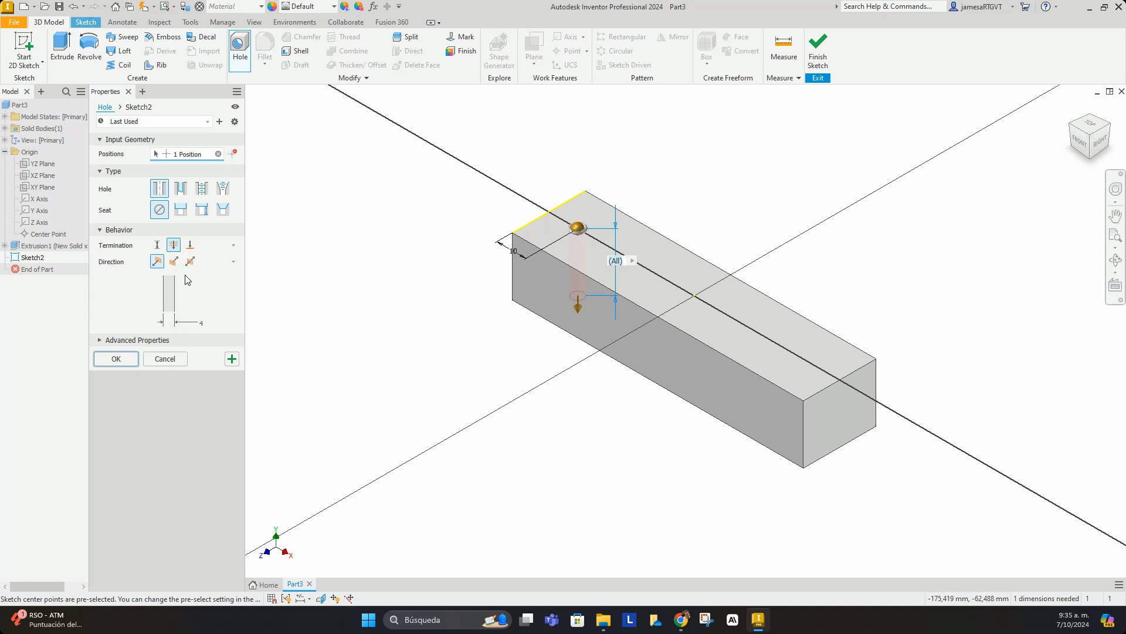
Try the counterbore, countersink and spotface seats on the hole
{"action": "left_click", "coordinate": [181, 209]}
{"action": "left_click", "coordinate": [222, 210]}
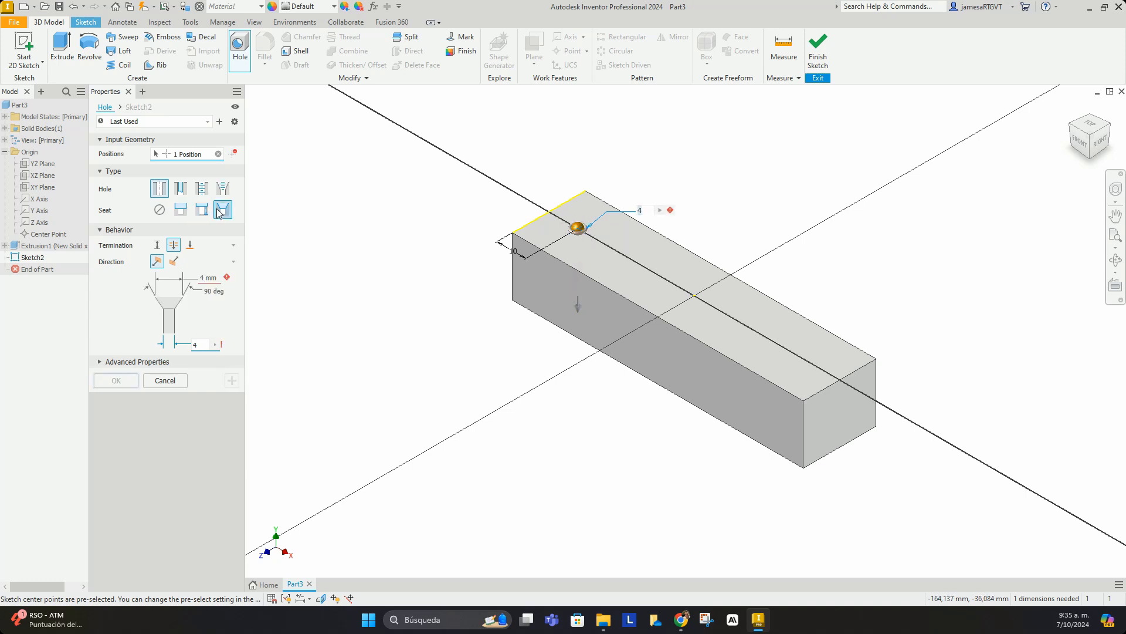
{"action": "left_click", "coordinate": [202, 210]}
{"action": "left_click", "coordinate": [181, 210]}
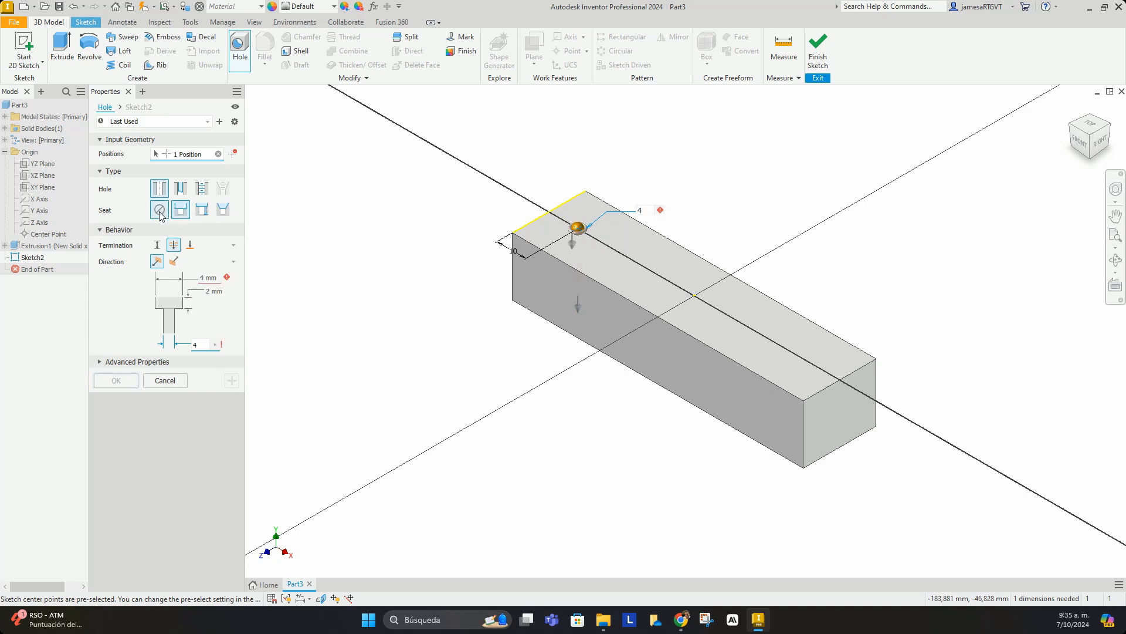
Set the hole's seat to None and create the 4 mm through hole
{"action": "left_click", "coordinate": [159, 211]}
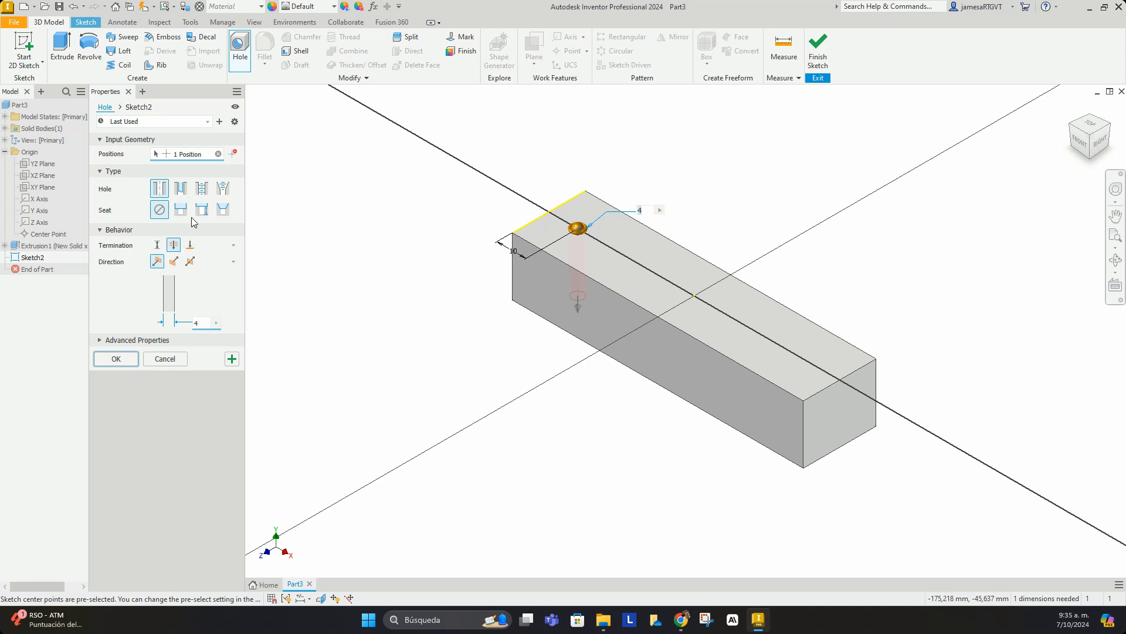
{"action": "left_click", "coordinate": [116, 358]}
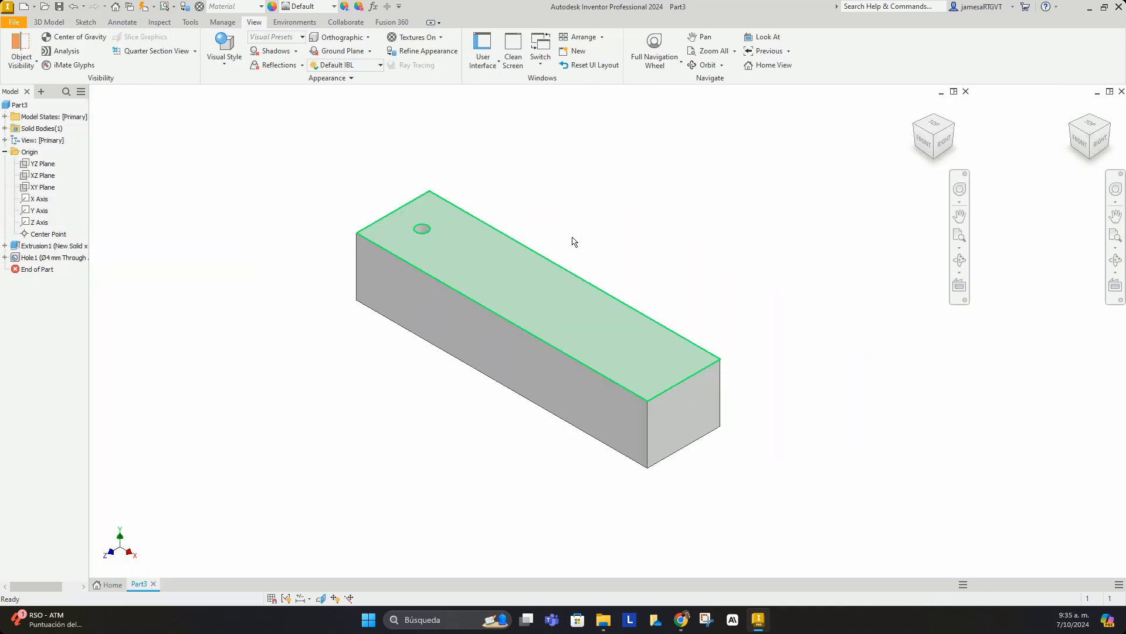
Start a sketch on the block's top face and place a point on the horizontal axis, about 9.6 mm right of the hole's centre
{"action": "scroll", "coordinate": [488, 212], "scroll_direction": "down", "scroll_amount": 2}
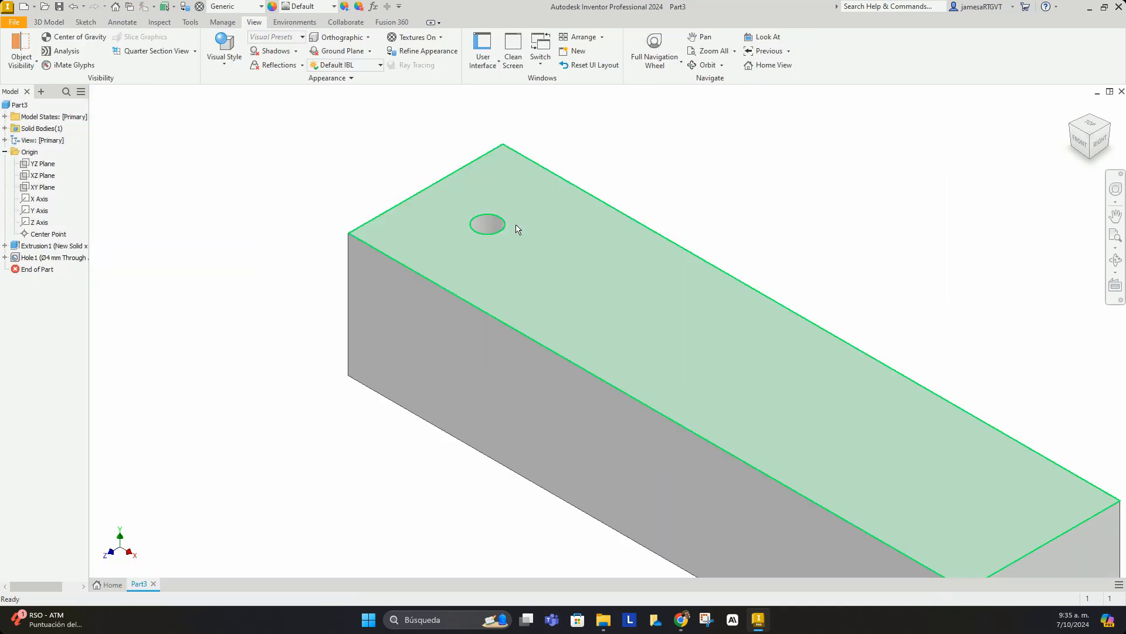
{"action": "left_click", "coordinate": [562, 257]}
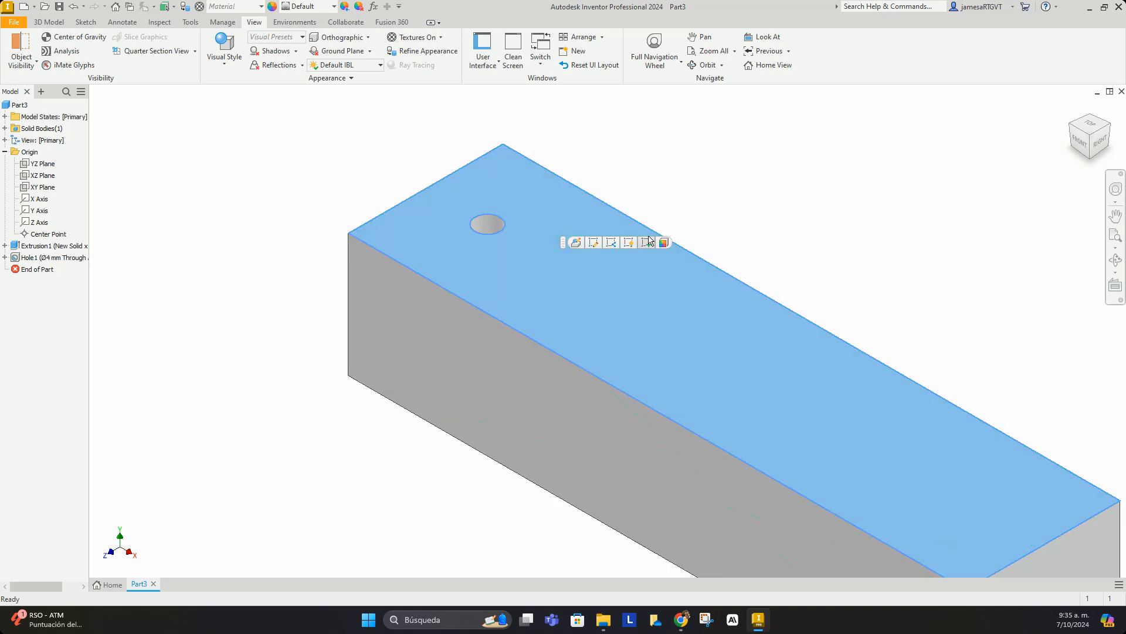
{"action": "left_click", "coordinate": [647, 241]}
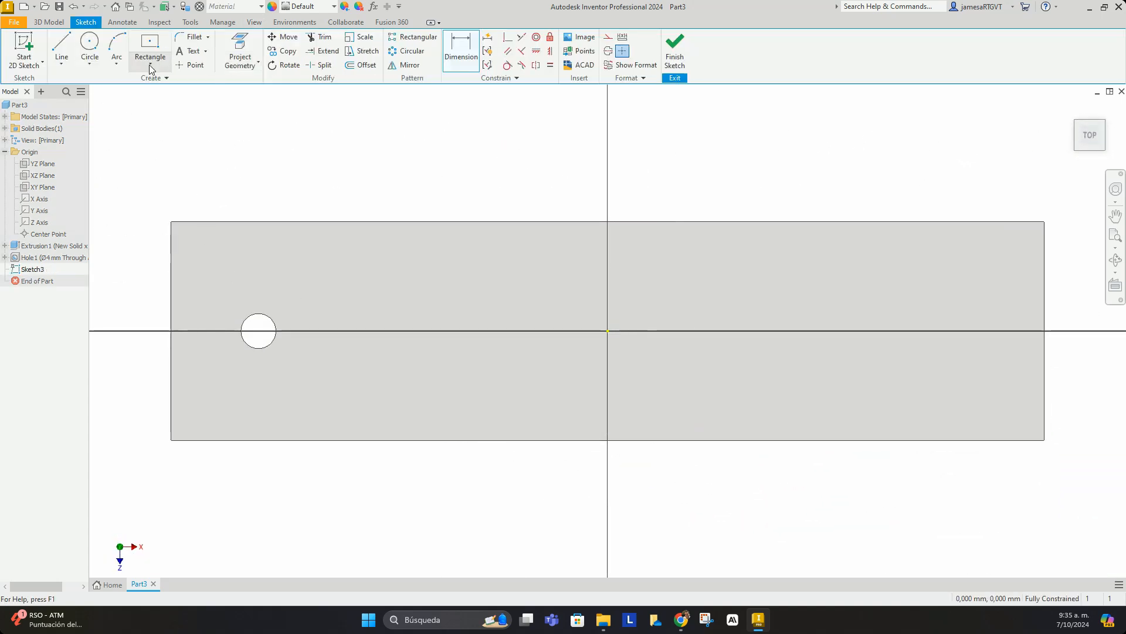
{"action": "left_click", "coordinate": [192, 66]}
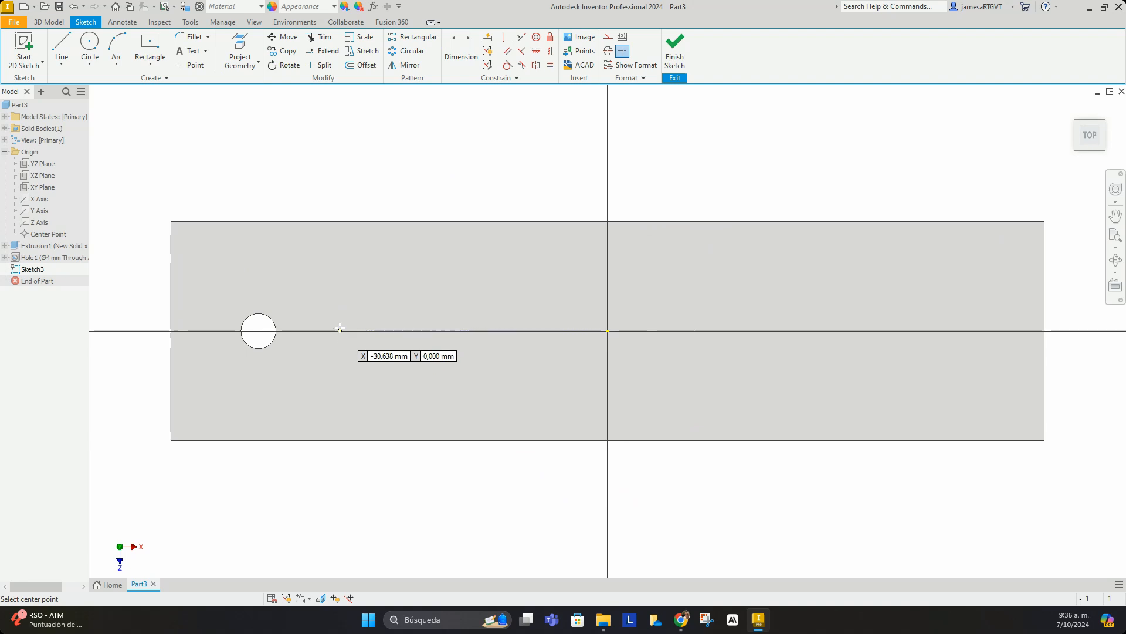
{"action": "left_click", "coordinate": [342, 331]}
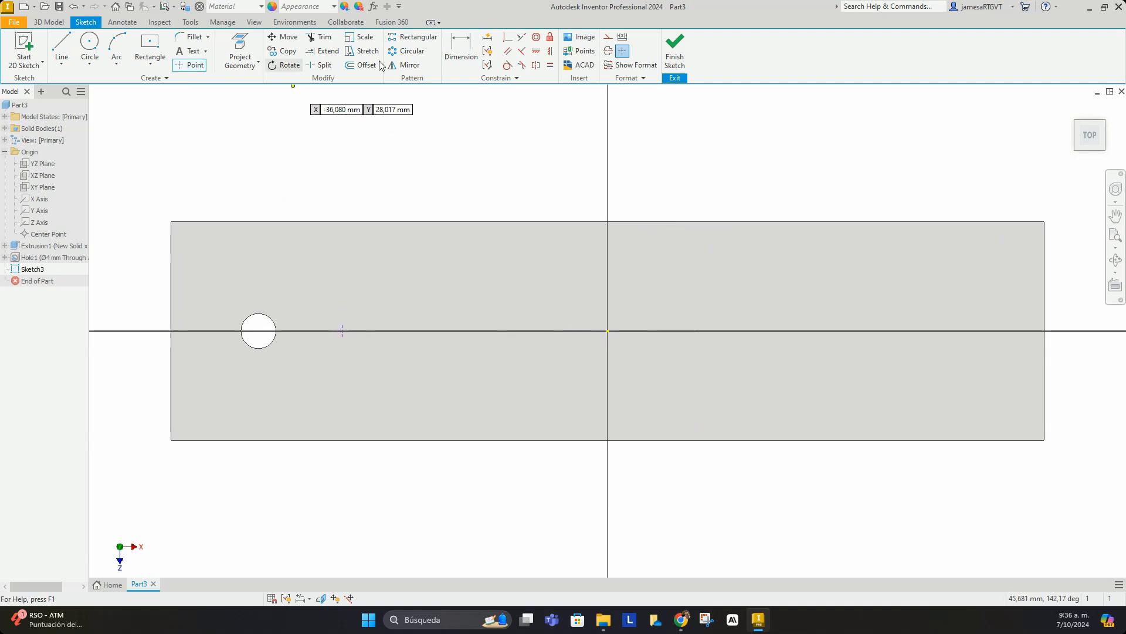
Dimension the new point 10 mm from the centre of the 4 mm hole
{"action": "left_click", "coordinate": [461, 50]}
{"action": "left_click", "coordinate": [268, 346]}
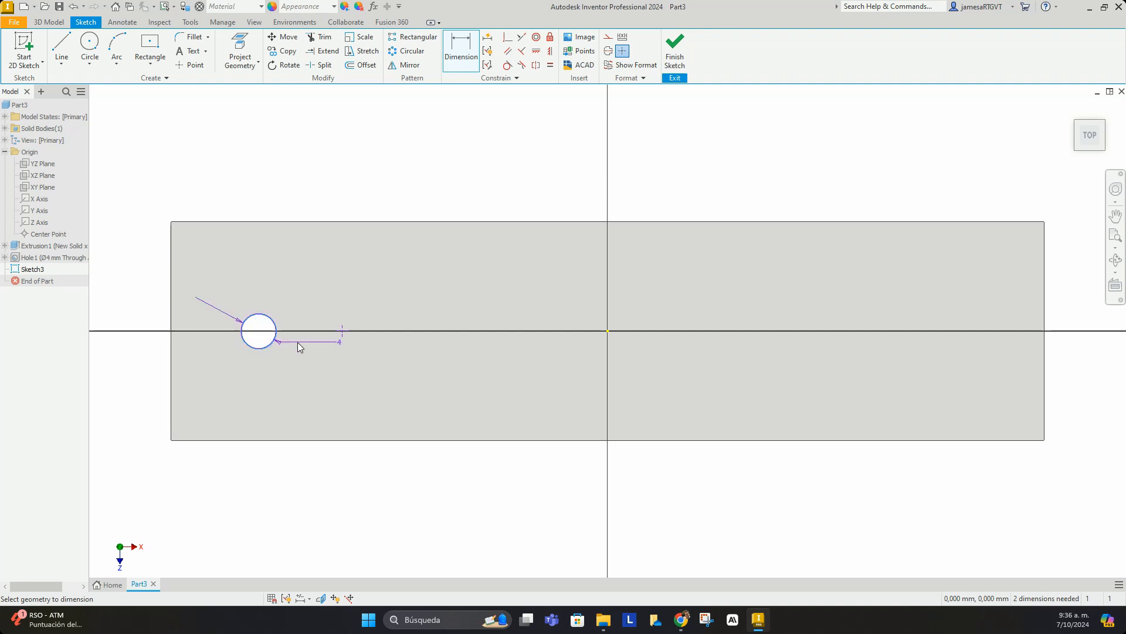
{"action": "left_click", "coordinate": [342, 330]}
{"action": "left_click", "coordinate": [305, 384]}
{"action": "type", "text": "1"}
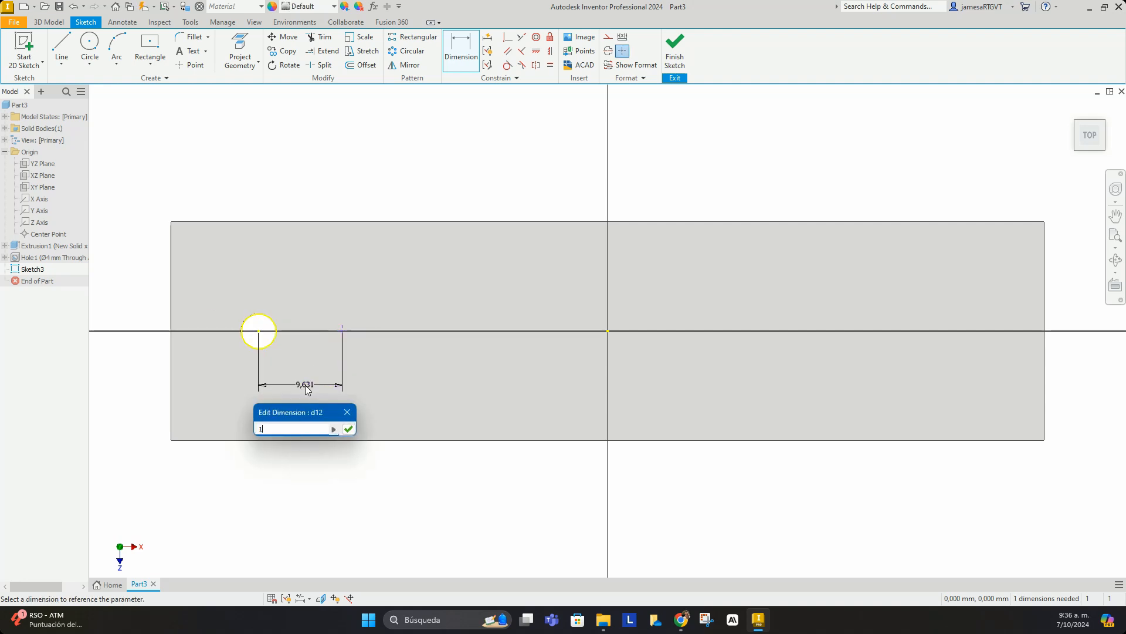
{"action": "type", "text": "0"}
{"action": "key", "text": "Return"}
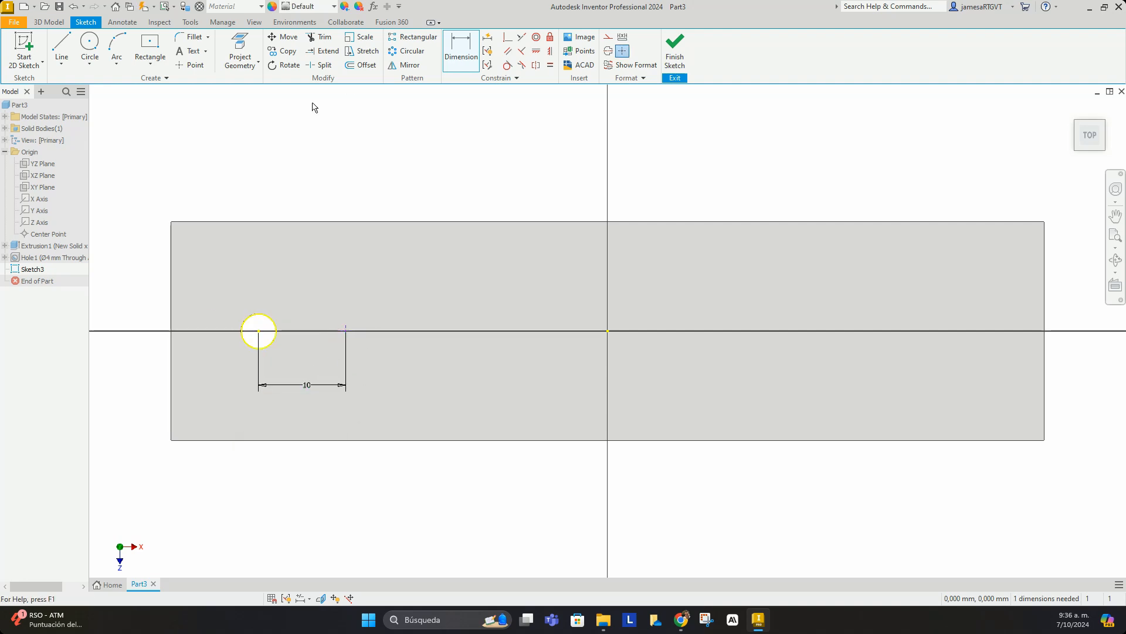
Create an M1.6 clearance hole through the block at the new point, using the ISO fastener standard and no seat
{"action": "left_click", "coordinate": [42, 22]}
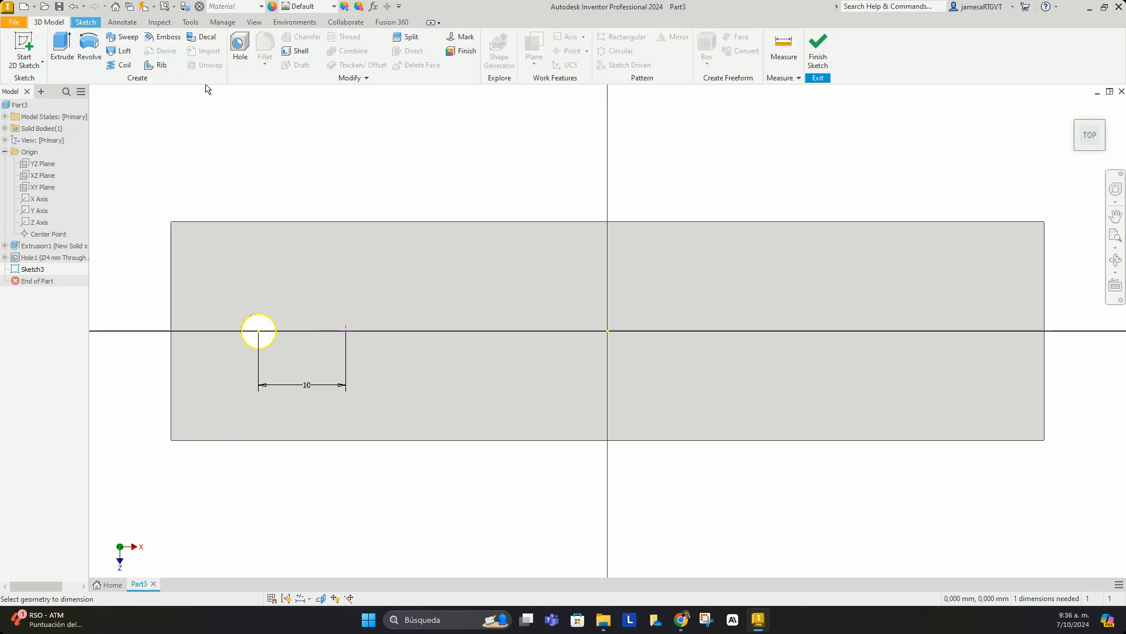
{"action": "left_click", "coordinate": [240, 45]}
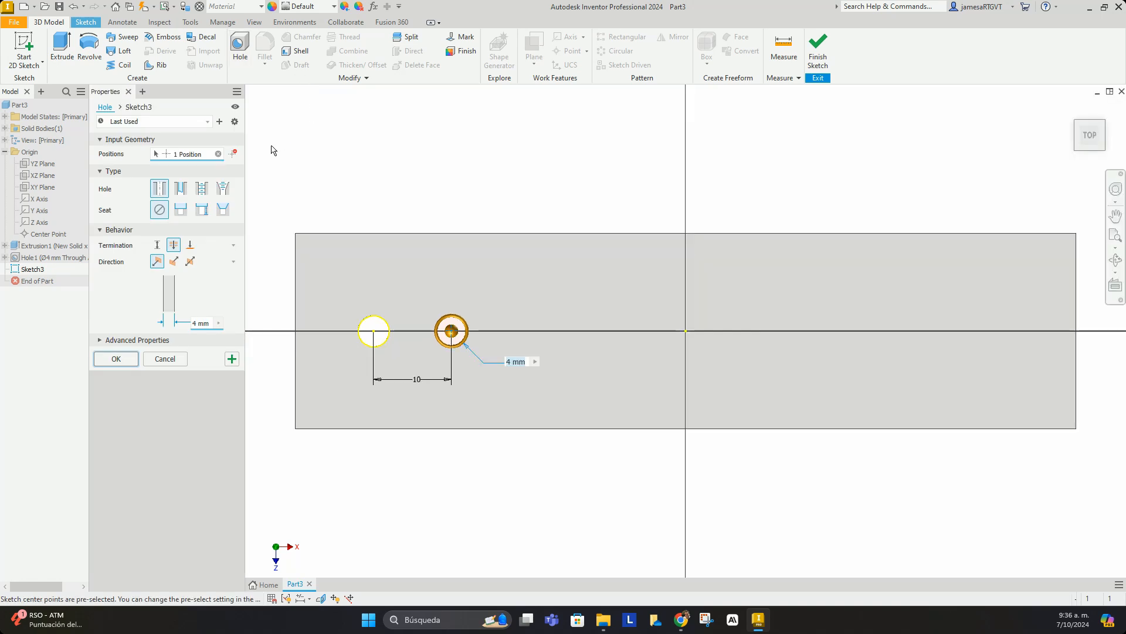
{"action": "left_click", "coordinate": [181, 188]}
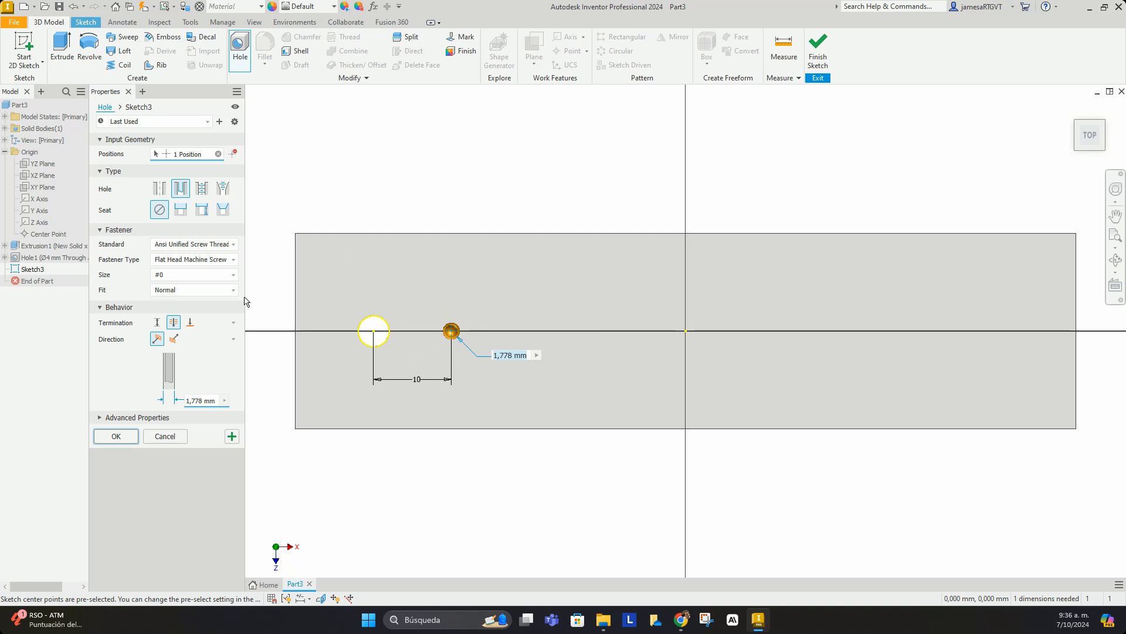
{"action": "left_click", "coordinate": [210, 245]}
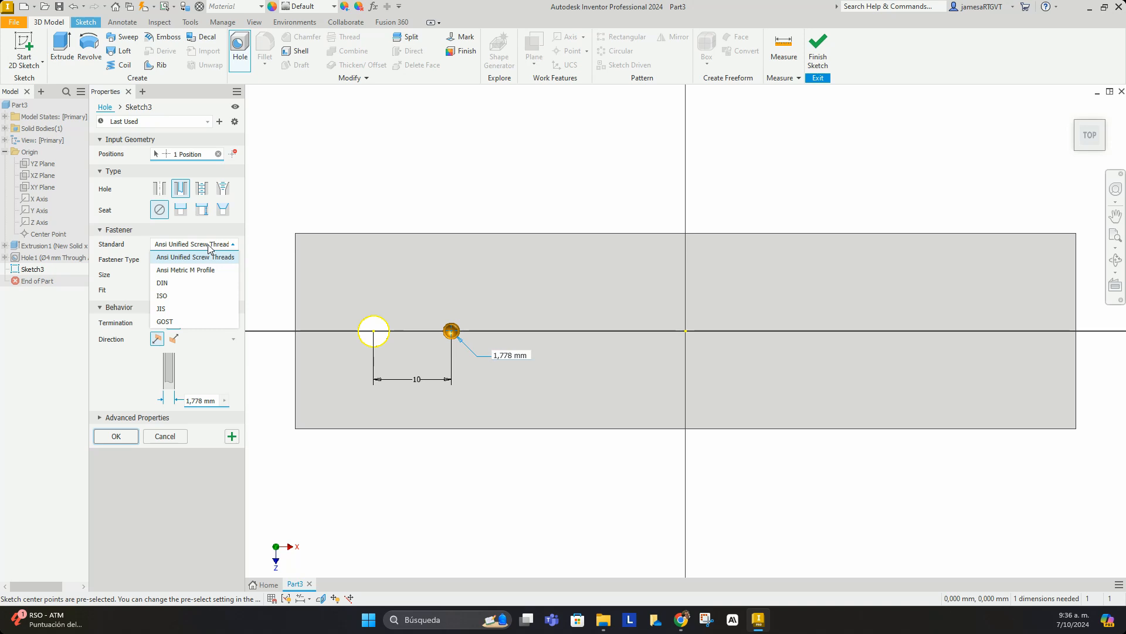
{"action": "left_click", "coordinate": [193, 295]}
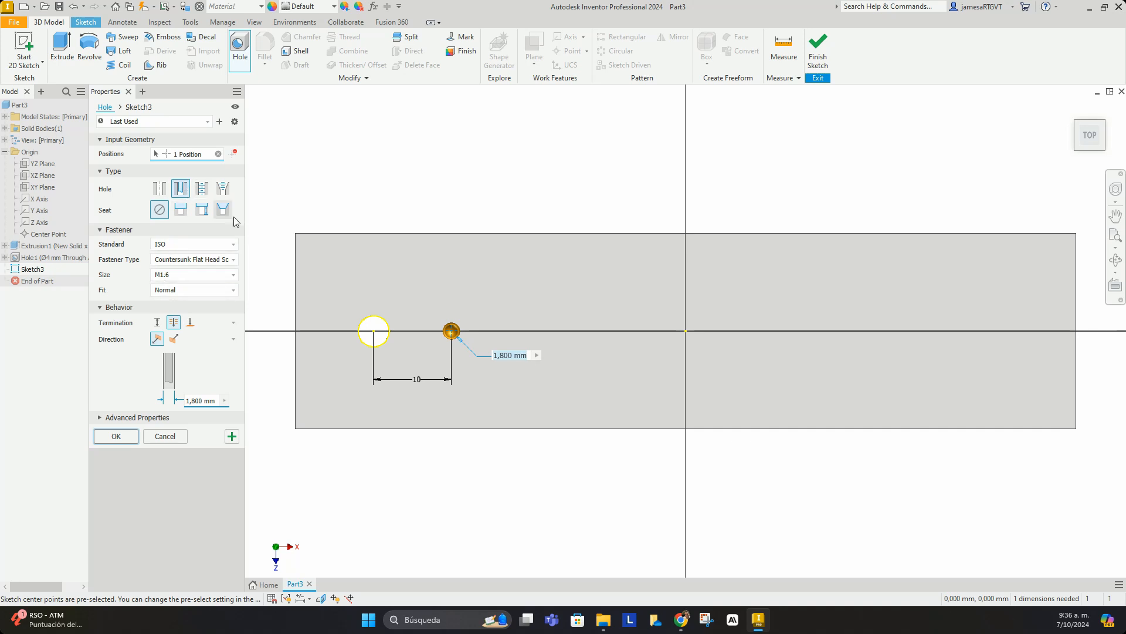
{"action": "key", "text": "Return"}
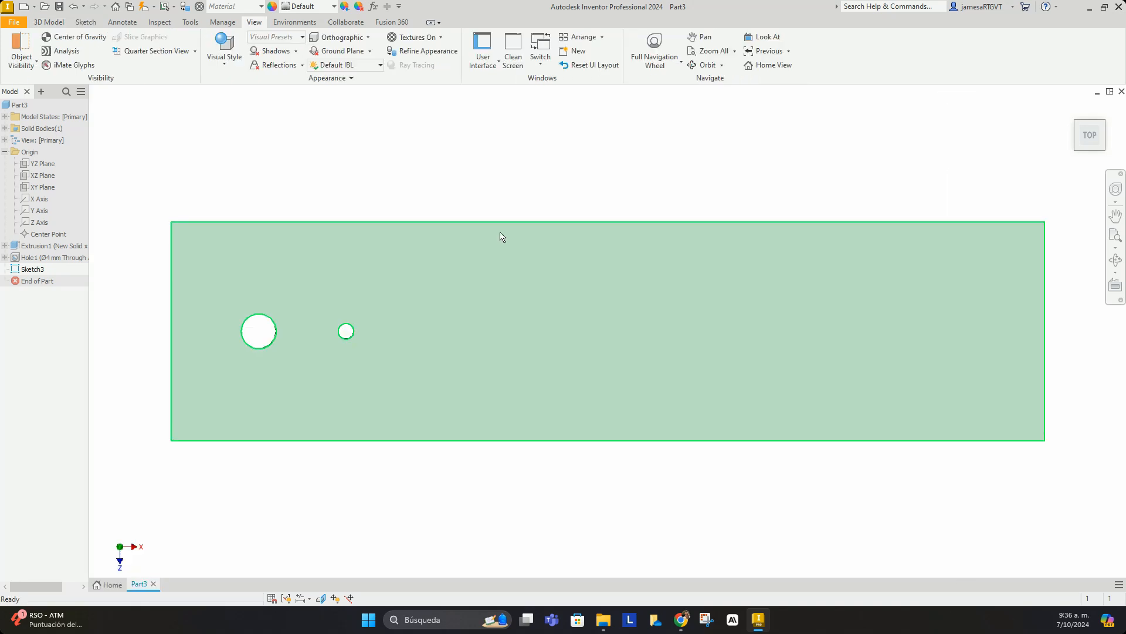
Start a sketch on the block's top face and place a point on the horizontal axis, about 8.1 mm right of the M1.6 hole's centre
{"action": "left_click", "coordinate": [454, 311]}
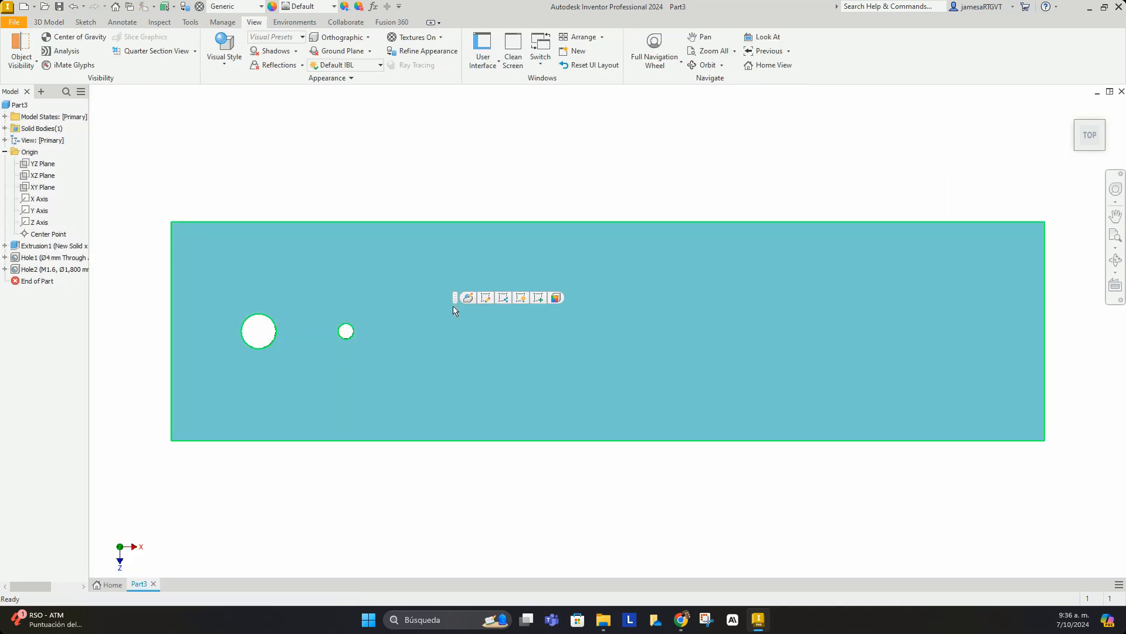
{"action": "left_click", "coordinate": [539, 298]}
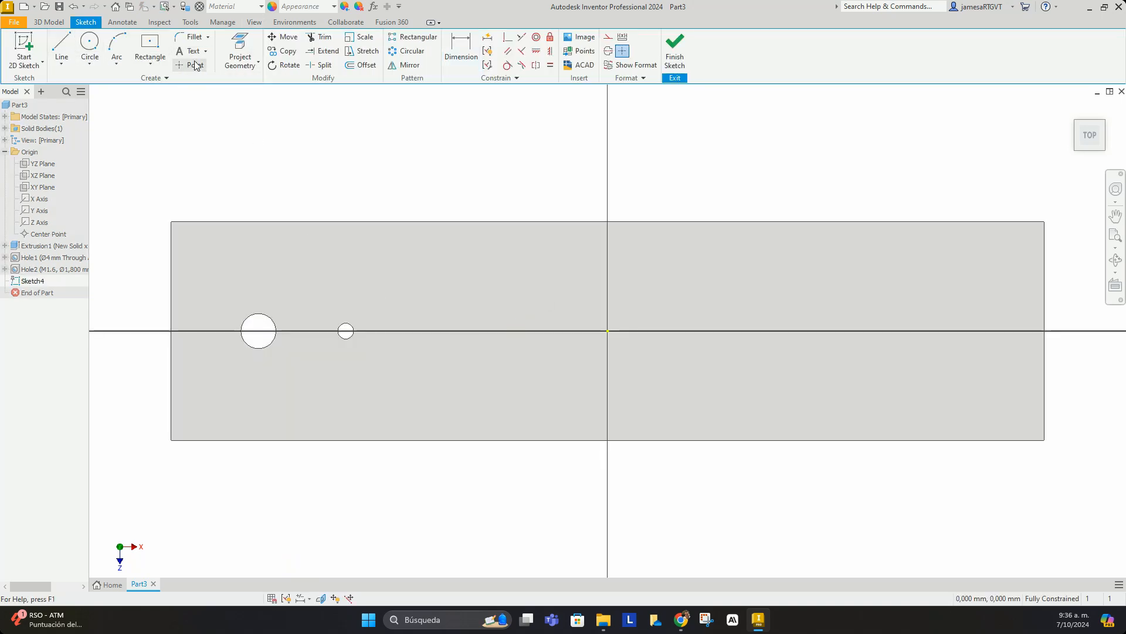
{"action": "left_click", "coordinate": [196, 65]}
{"action": "left_click", "coordinate": [416, 331]}
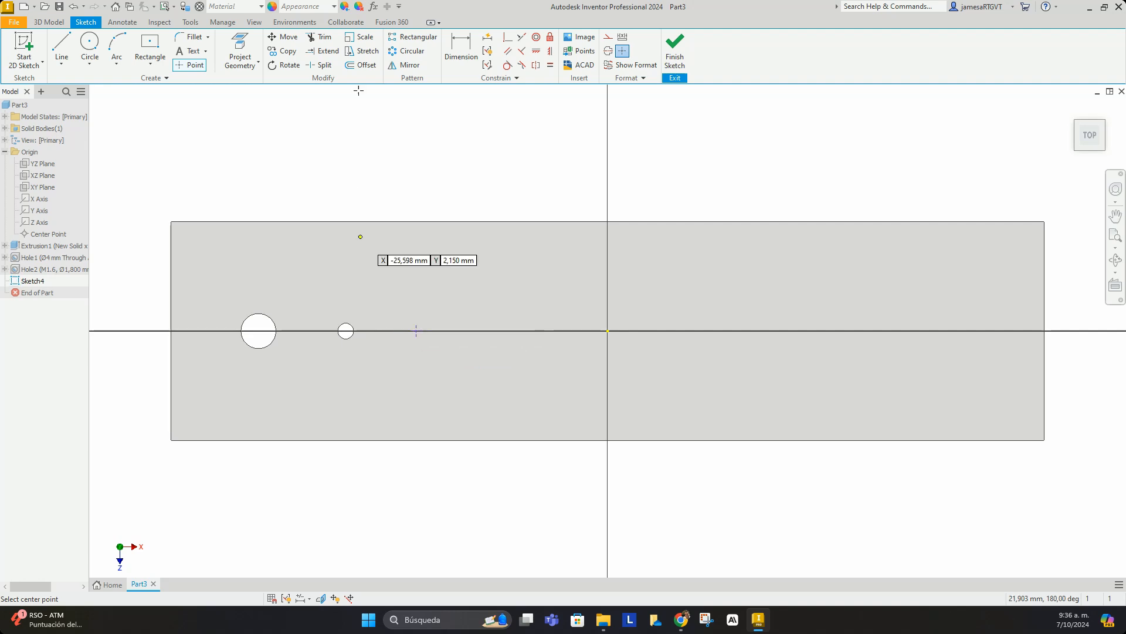
Dimension the new point 10 mm from the centre of the M1.6 clearance hole
{"action": "left_click", "coordinate": [461, 47]}
{"action": "left_click", "coordinate": [416, 330]}
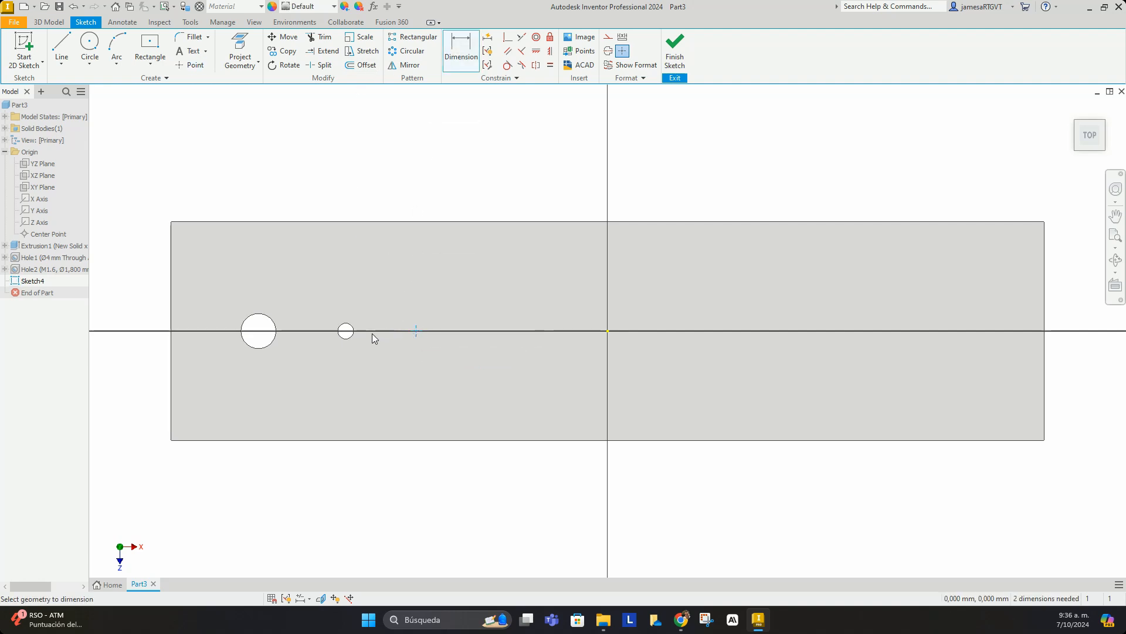
{"action": "left_click", "coordinate": [351, 337]}
{"action": "left_click", "coordinate": [370, 394]}
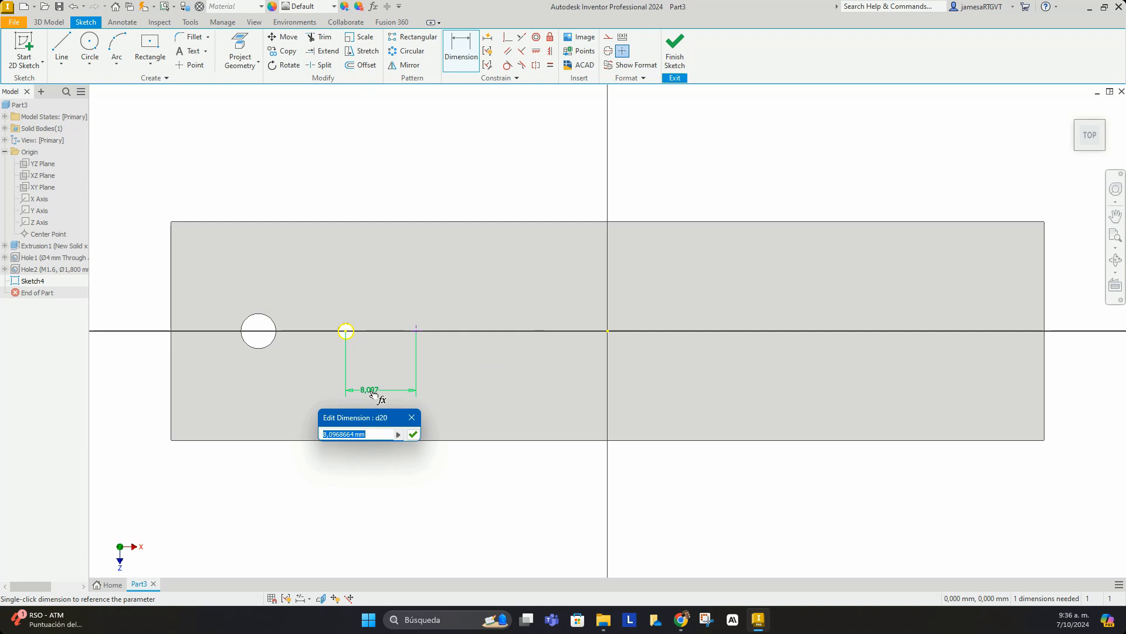
{"action": "type", "text": "10"}
{"action": "key", "text": "Return"}
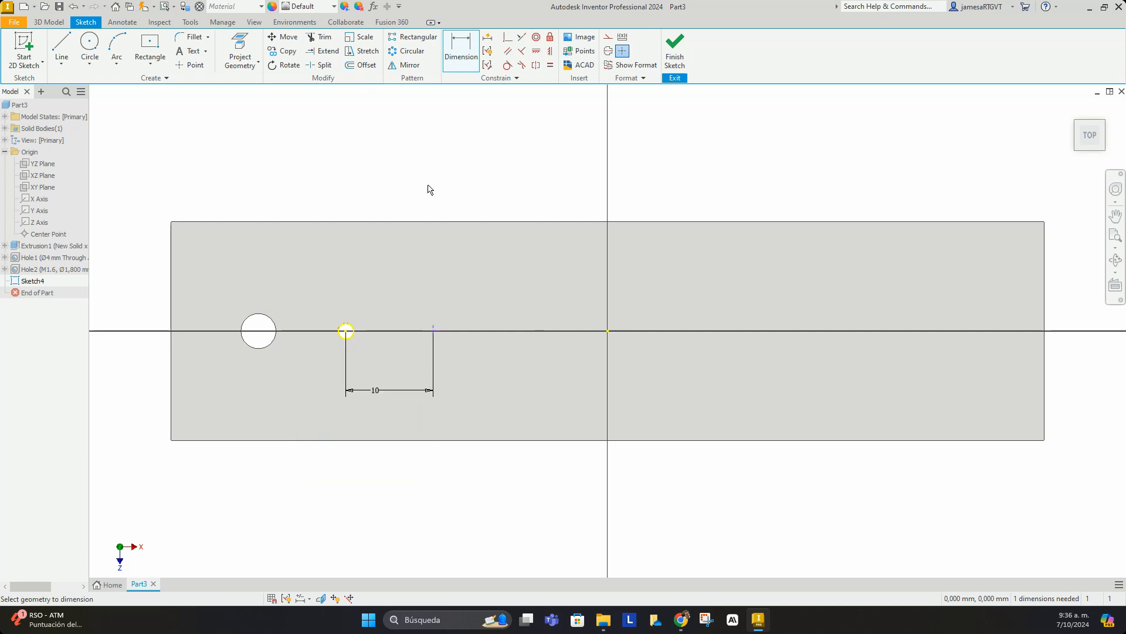
Start a tapped hole at the new point and set its thread type to ISO Metric profile
{"action": "left_click", "coordinate": [49, 21]}
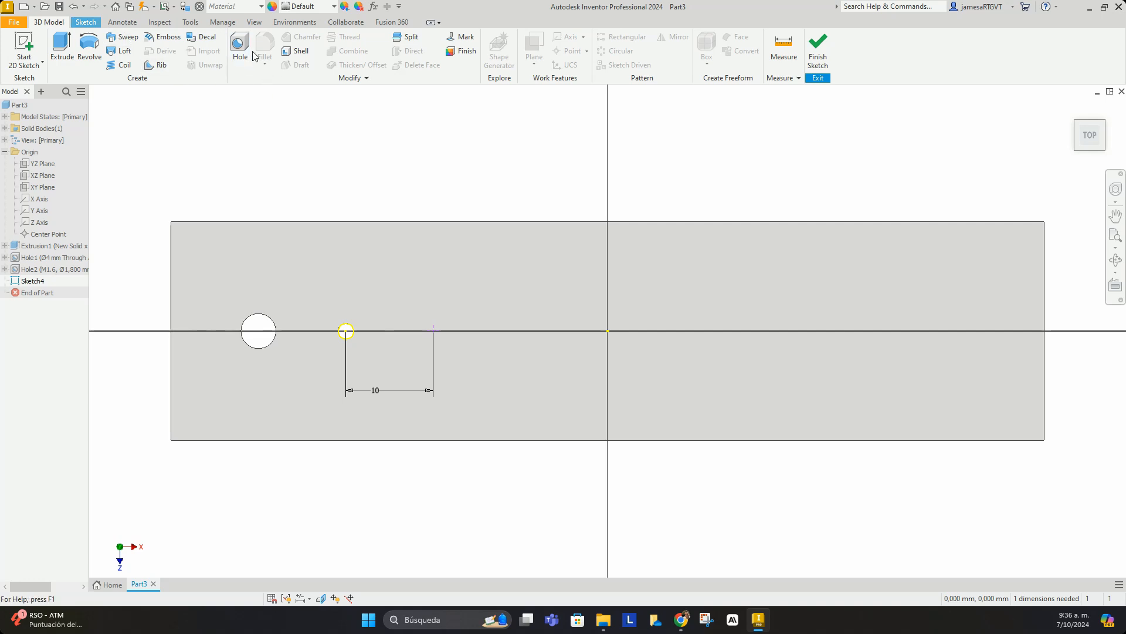
{"action": "left_click", "coordinate": [237, 56]}
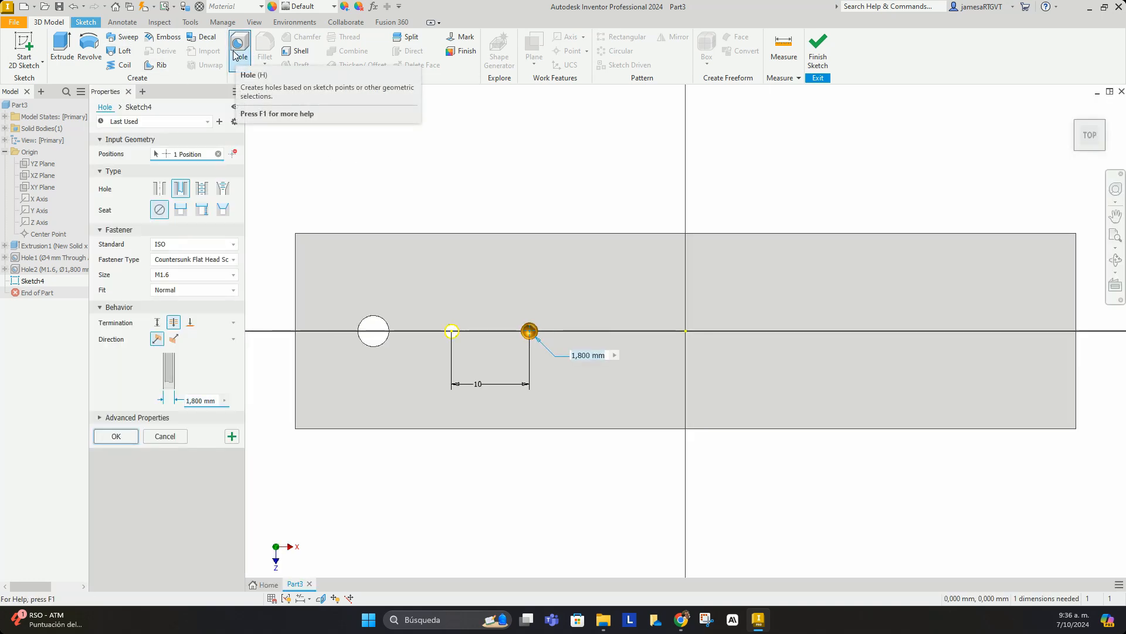
{"action": "left_click", "coordinate": [205, 191]}
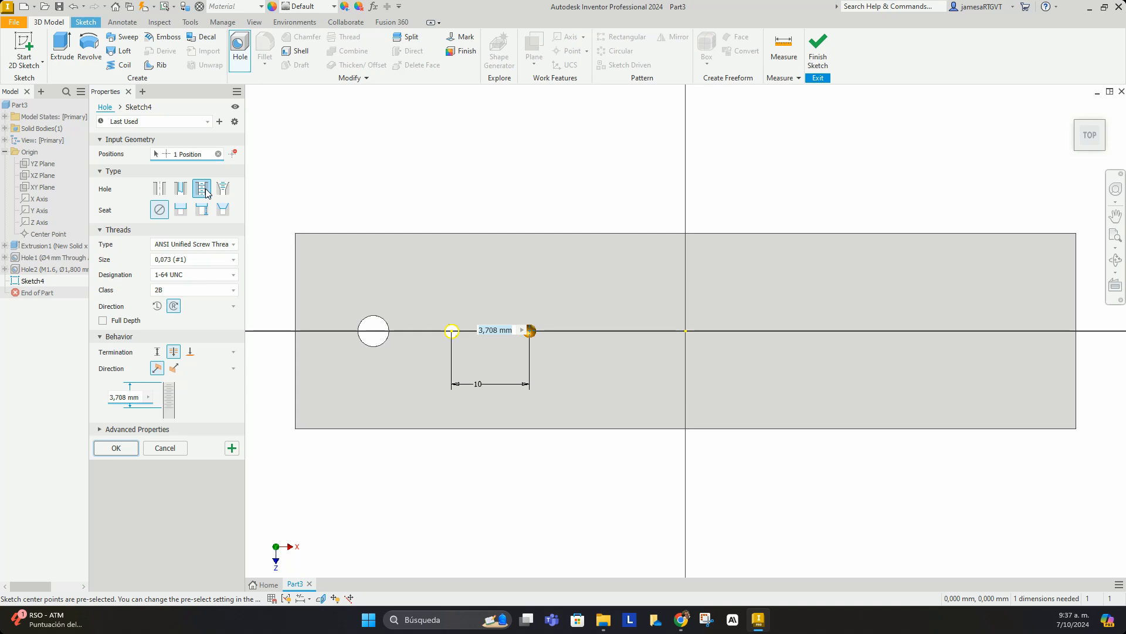
{"action": "left_click", "coordinate": [210, 245]}
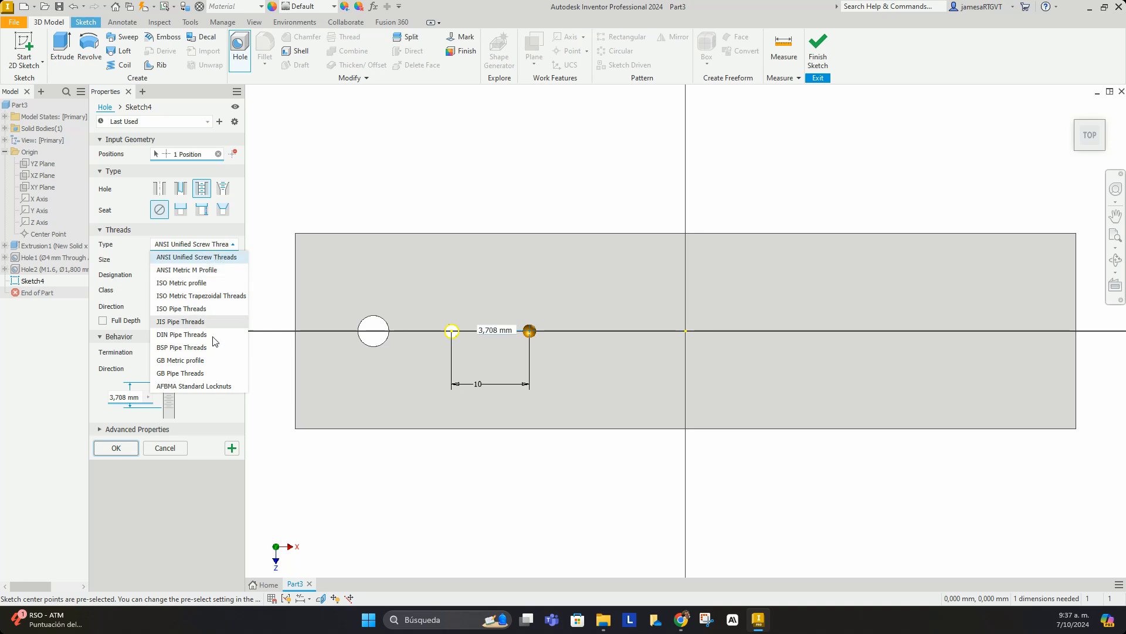
{"action": "left_click", "coordinate": [191, 284]}
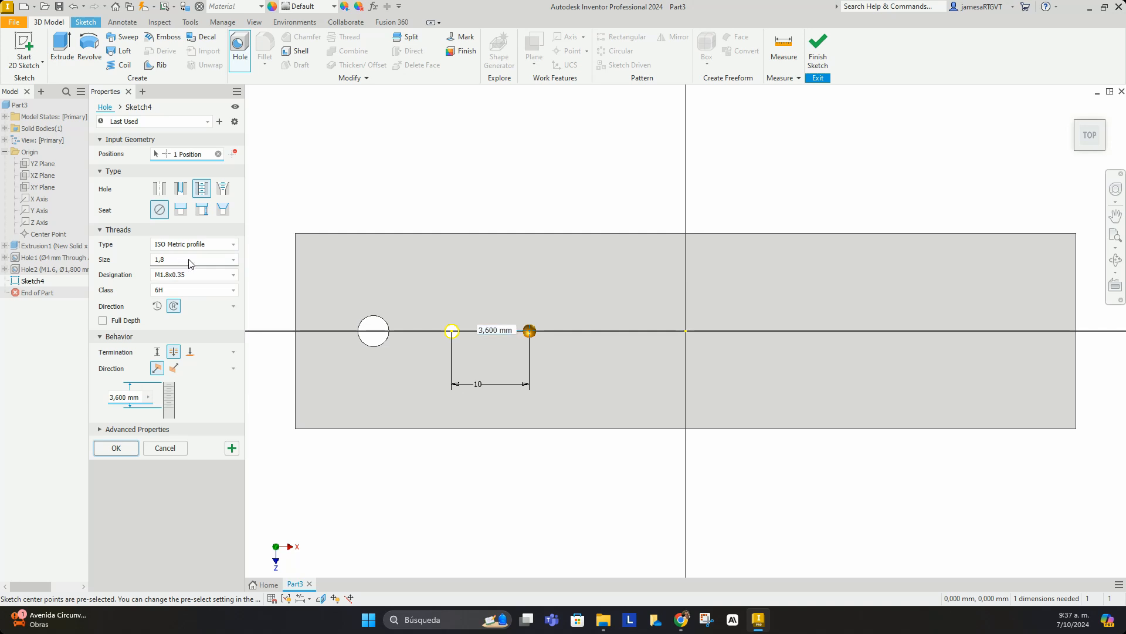
Set the tapped hole's thread size to 3 with designation M3x0.5
{"action": "left_click", "coordinate": [204, 262]}
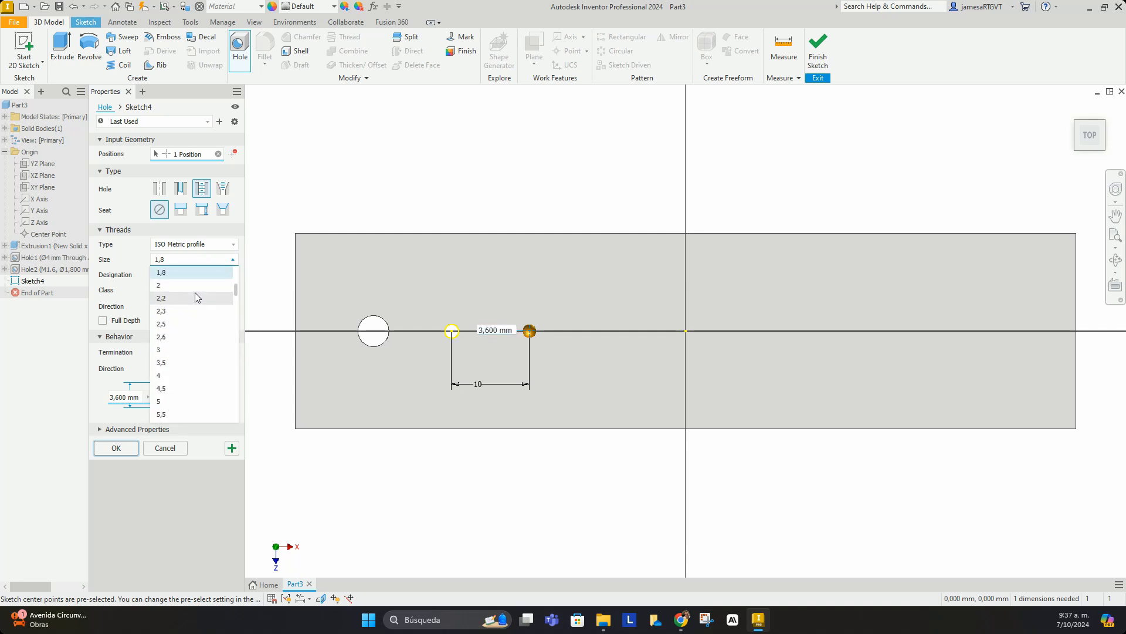
{"action": "left_click", "coordinate": [192, 350]}
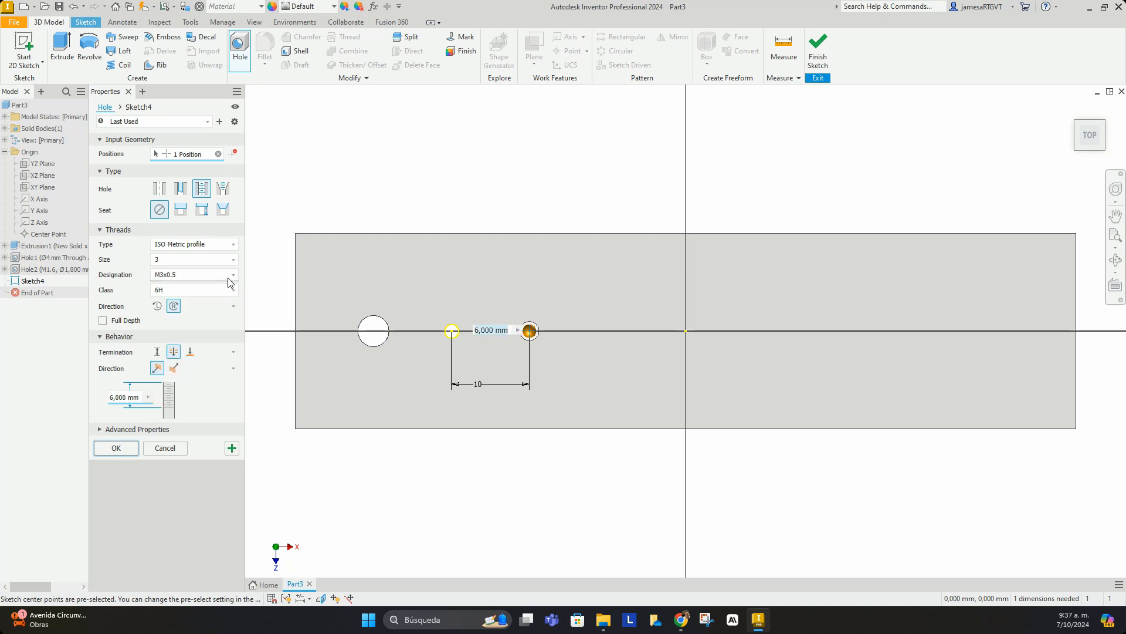
{"action": "left_click", "coordinate": [178, 276]}
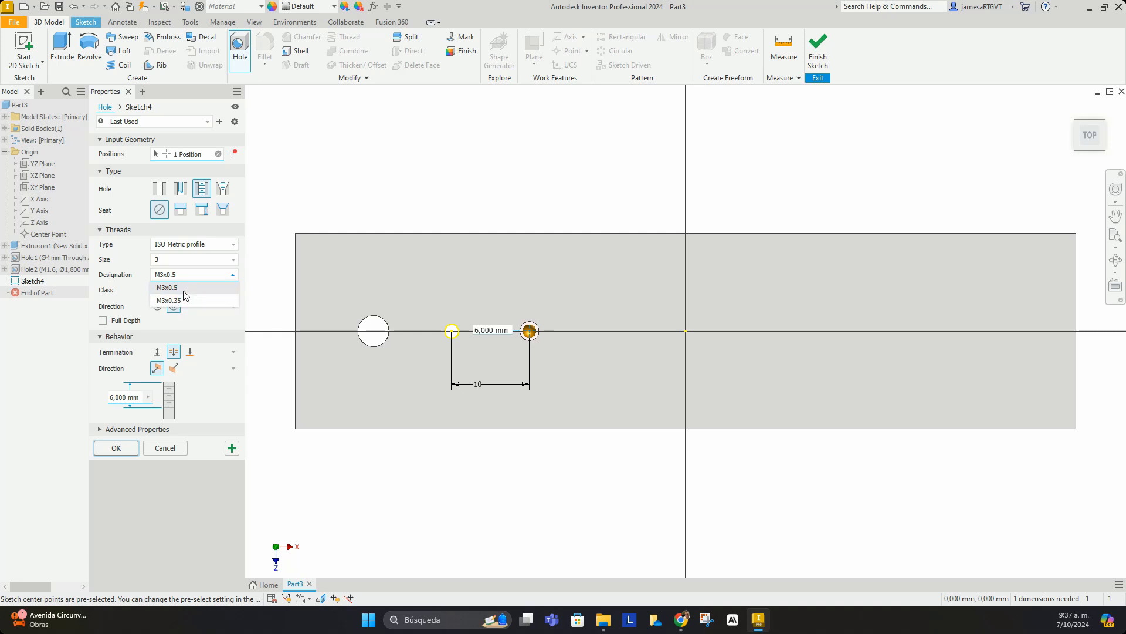
{"action": "left_click", "coordinate": [194, 287]}
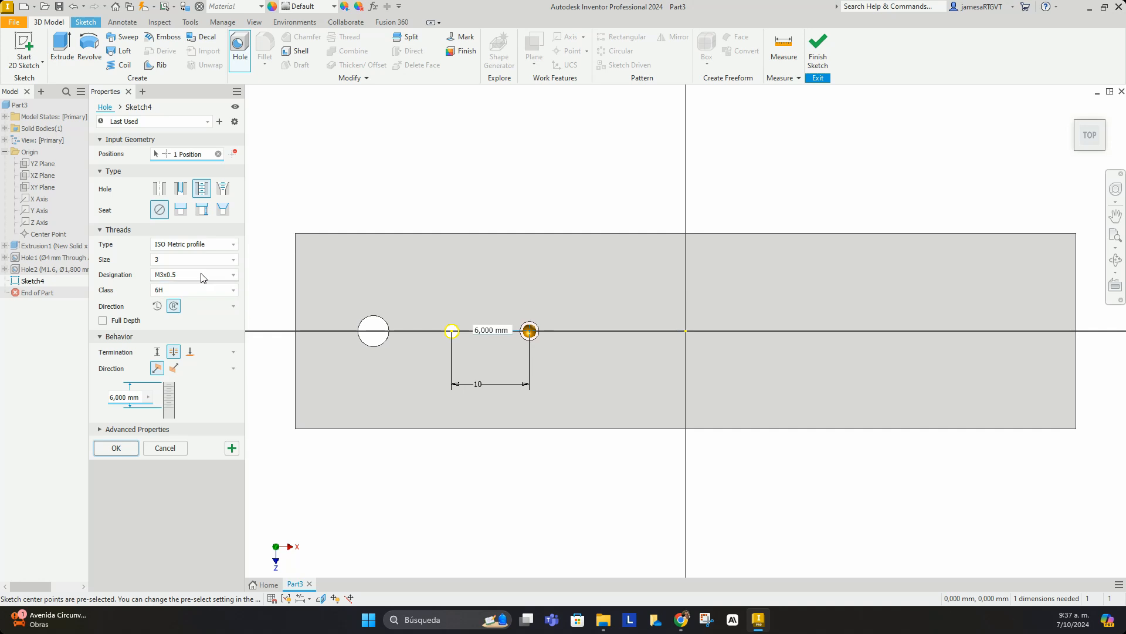
Set the tapped hole's thread size to 5 and its designation to M5x0.5
{"action": "left_click", "coordinate": [203, 260]}
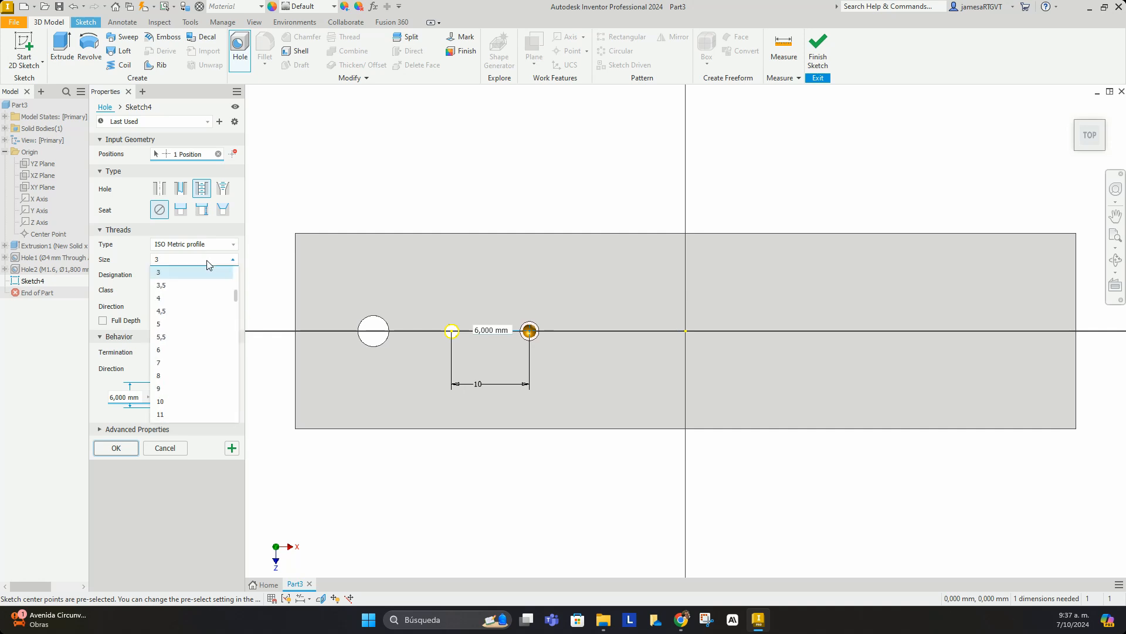
{"action": "left_click", "coordinate": [193, 324]}
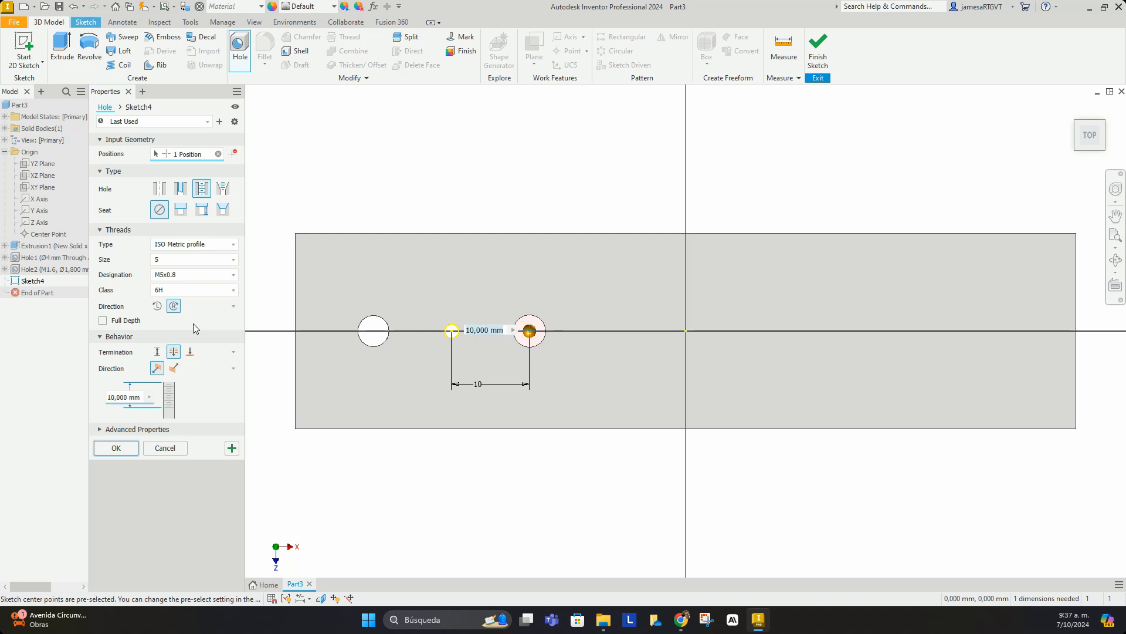
{"action": "left_click", "coordinate": [220, 277]}
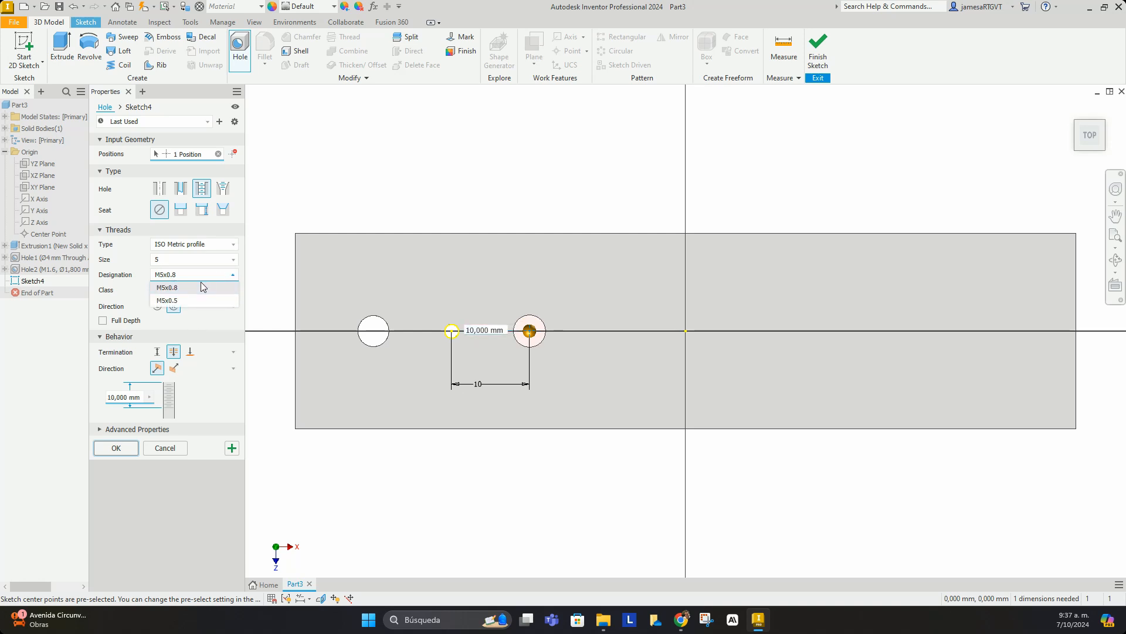
{"action": "left_click", "coordinate": [190, 300]}
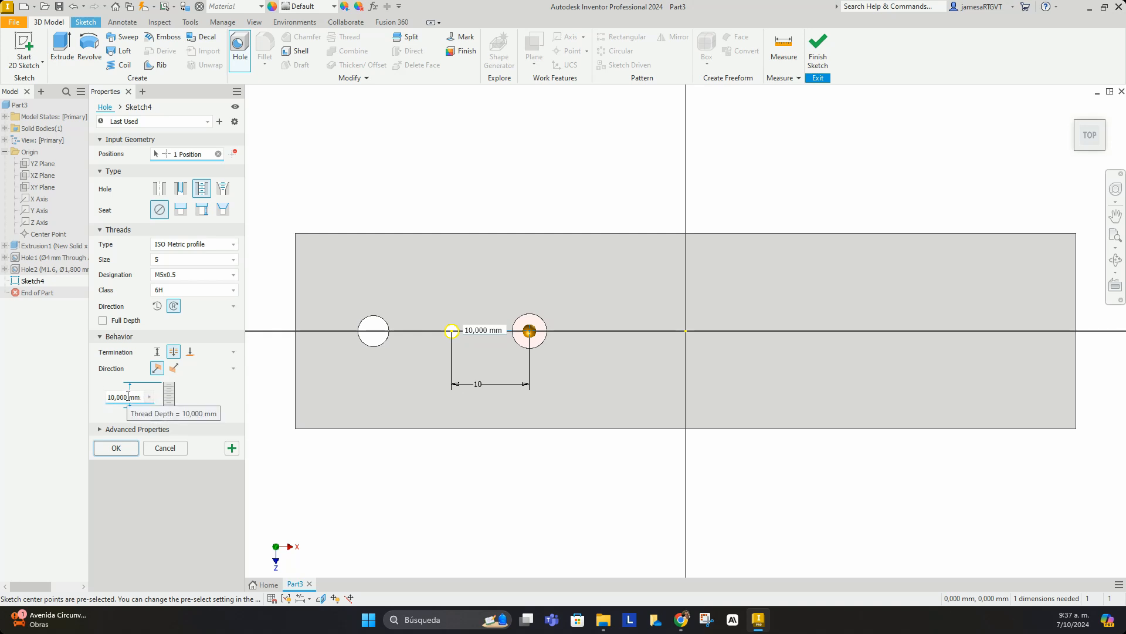
Set the tapped hole's termination to Through All with a 15 mm thread depth and create the hole
{"action": "left_click", "coordinate": [156, 351]}
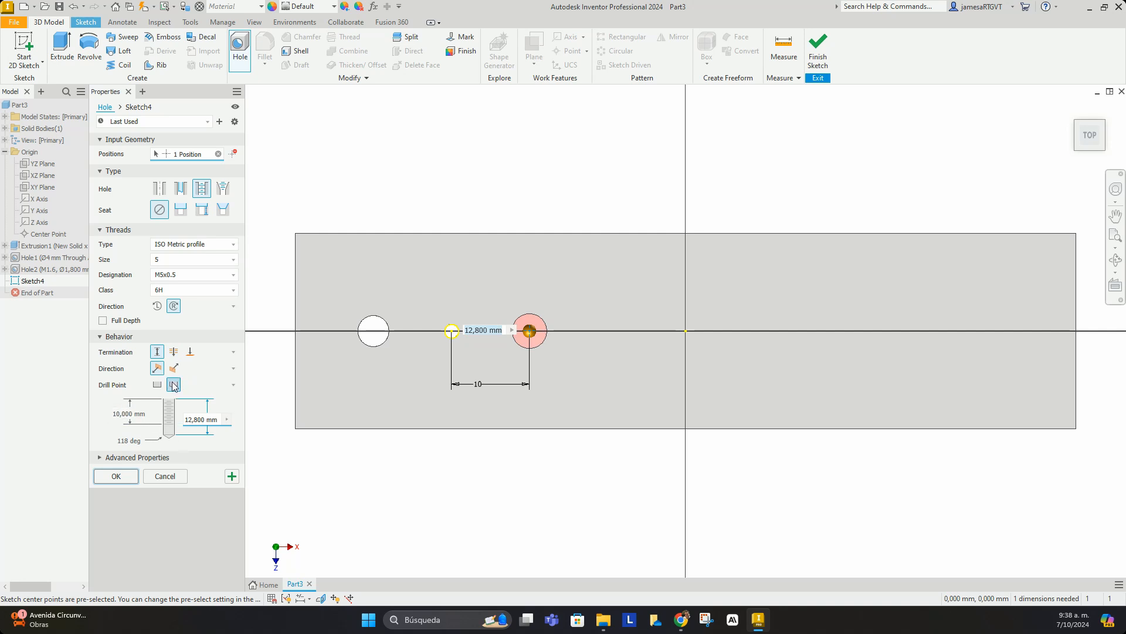
{"action": "left_click", "coordinate": [173, 352]}
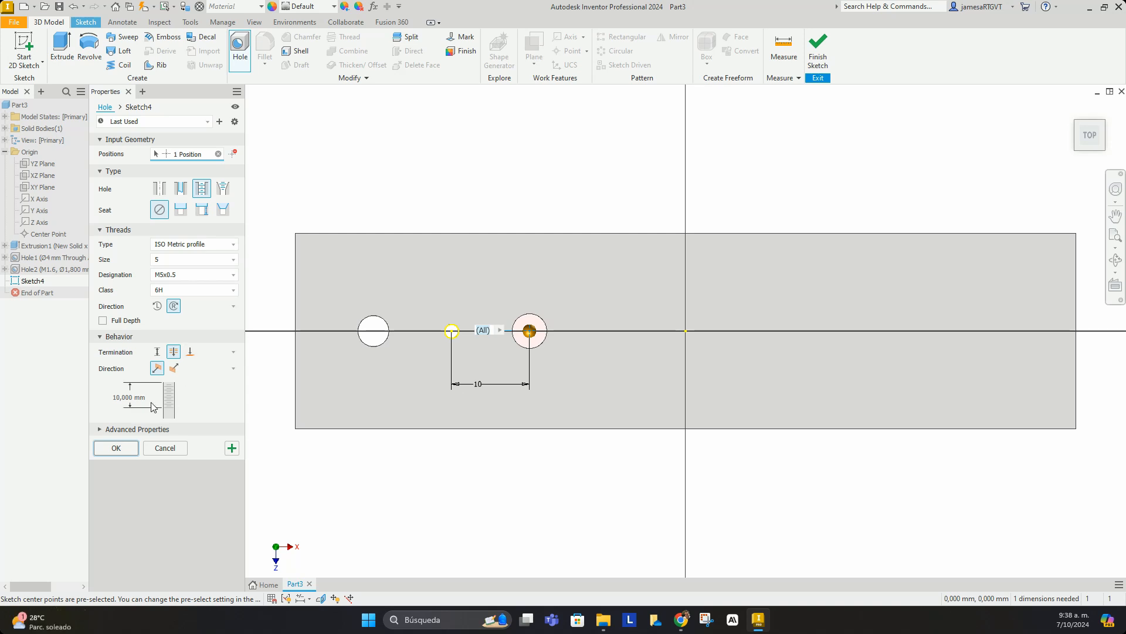
{"action": "left_click", "coordinate": [127, 398]}
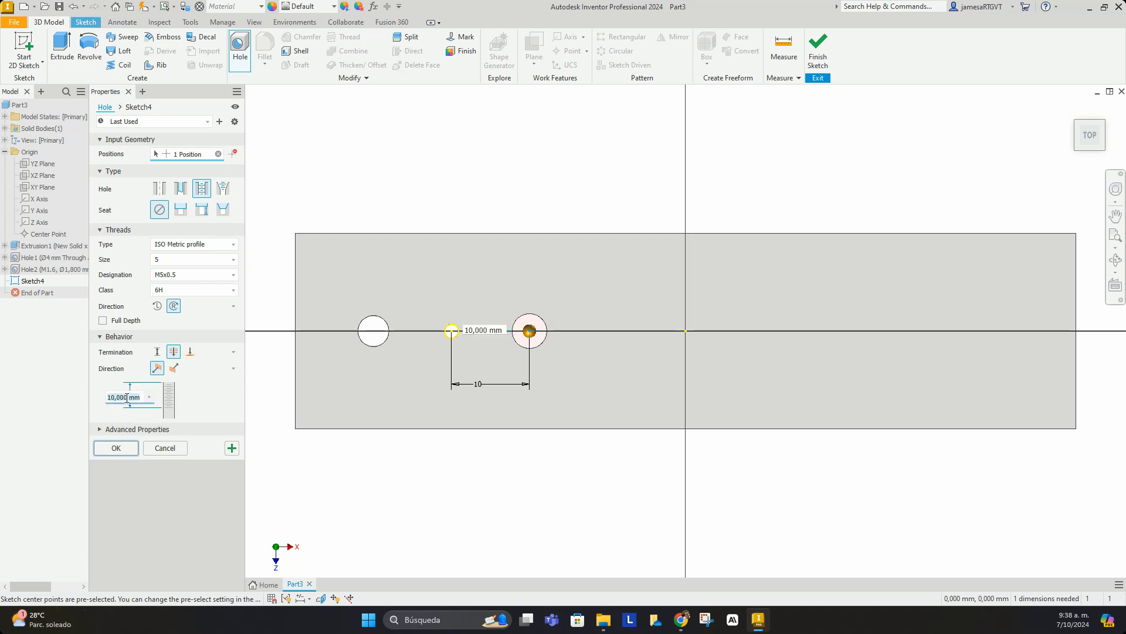
{"action": "type", "text": "15"}
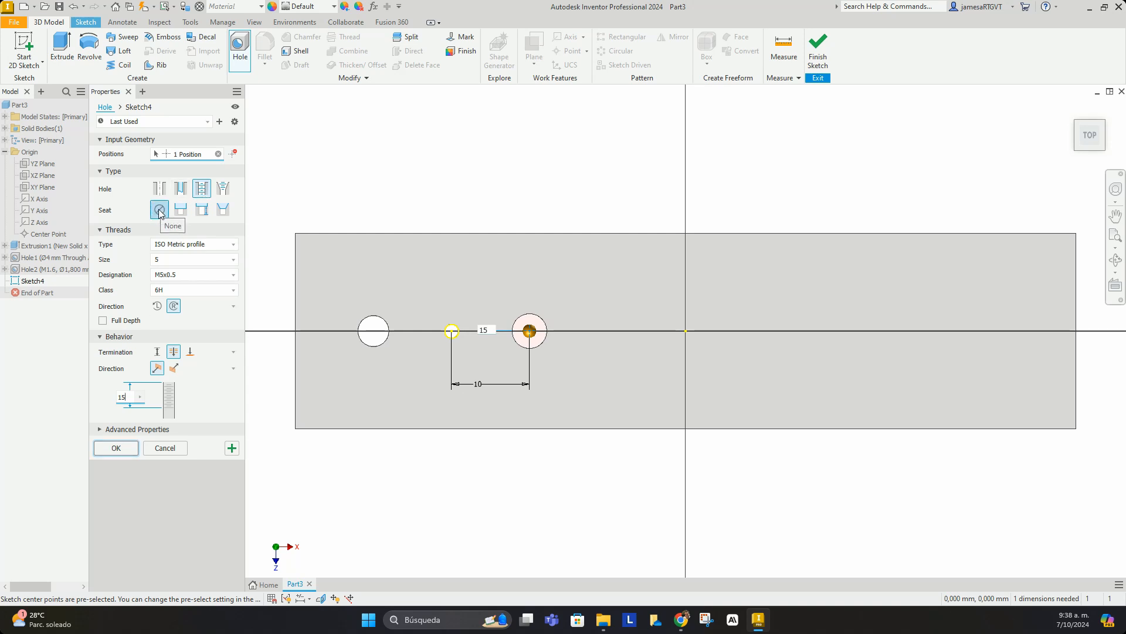
{"action": "left_click", "coordinate": [116, 448]}
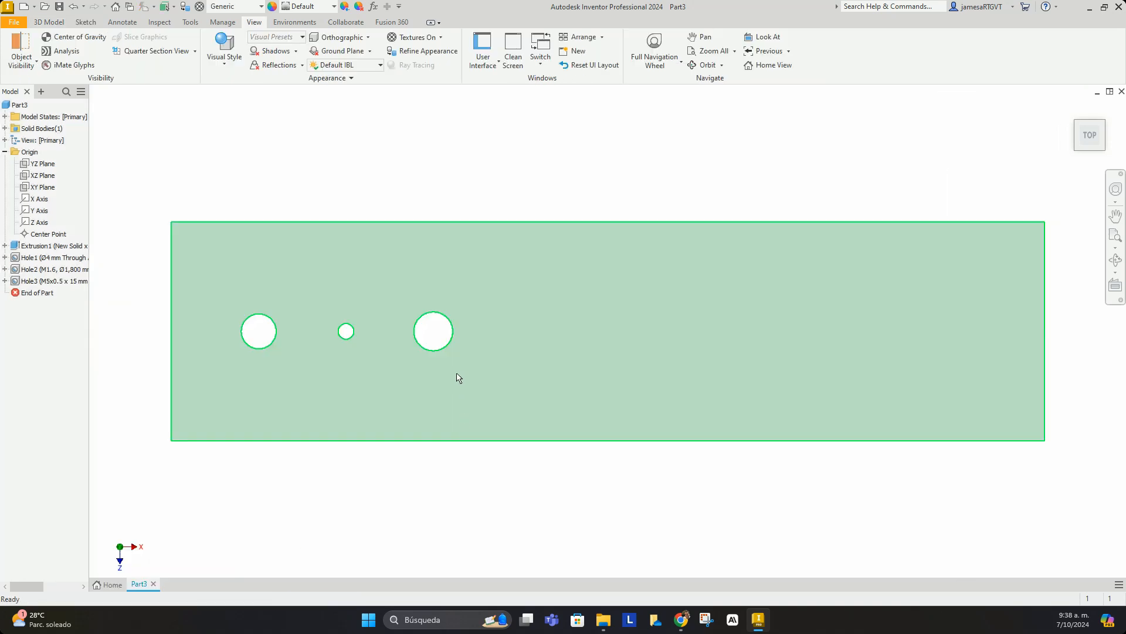
Examine the thread inside the tapped hole up close and compare it with the two plain holes beside it
{"action": "middle_click_drag", "start_coordinate": [450, 378], "coordinate": [433, 350], "text": "shift"}
{"action": "scroll", "coordinate": [428, 282], "scroll_direction": "down", "scroll_amount": 3}
{"action": "scroll", "coordinate": [427, 285], "scroll_direction": "down", "scroll_amount": 8}
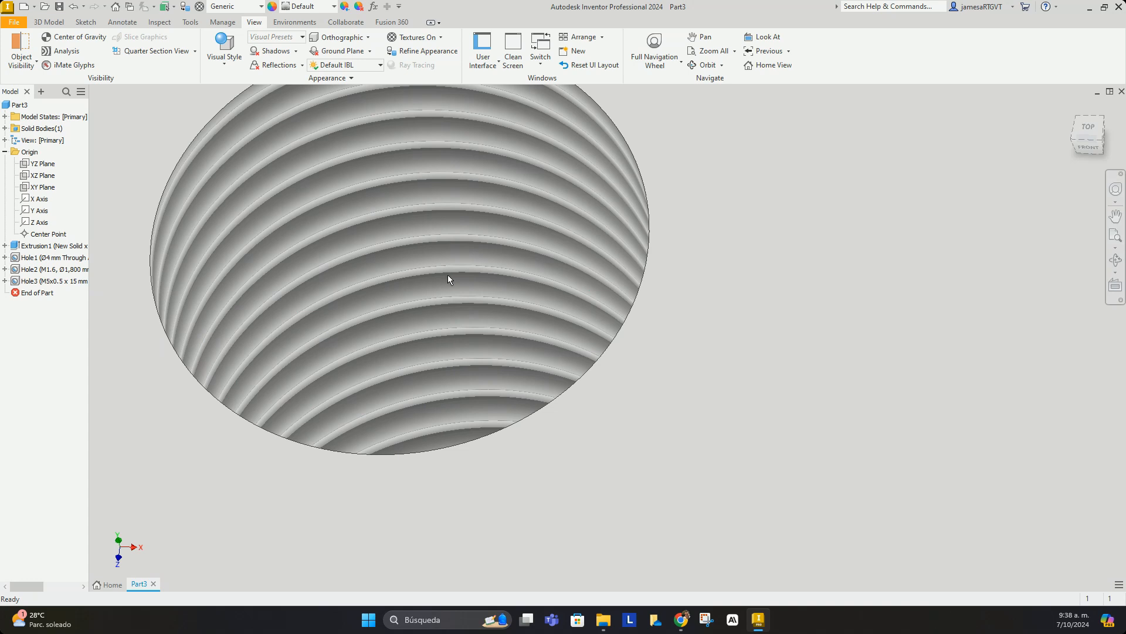
{"action": "mouse_move", "coordinate": [448, 275]}
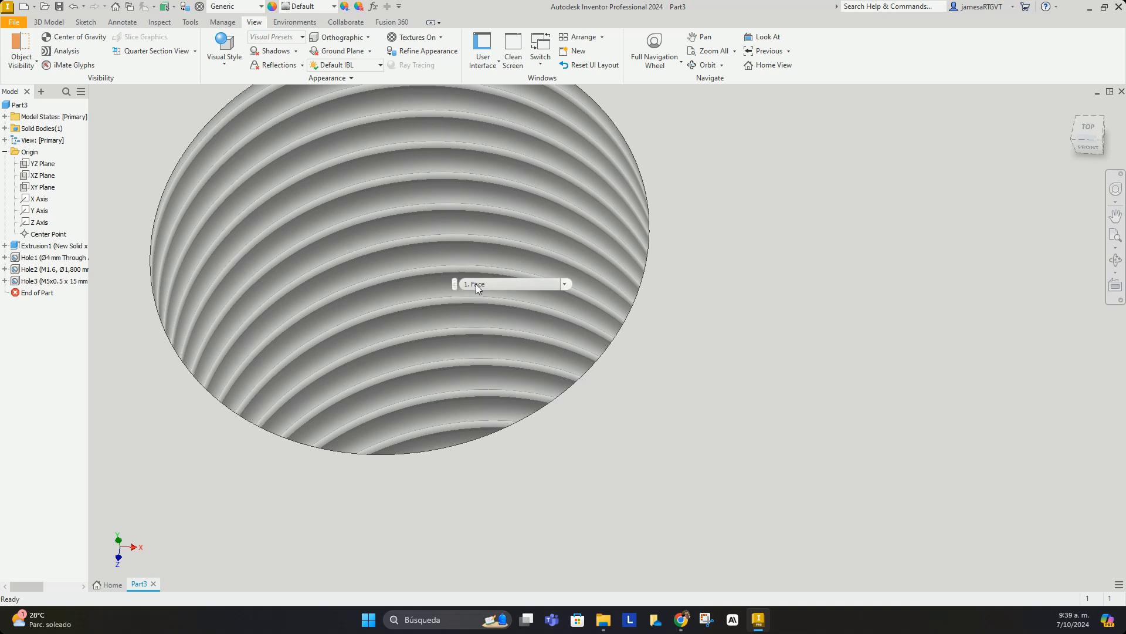
{"action": "scroll", "coordinate": [490, 272], "scroll_direction": "down", "scroll_amount": 5}
{"action": "scroll", "coordinate": [491, 272], "scroll_direction": "down", "scroll_amount": 5}
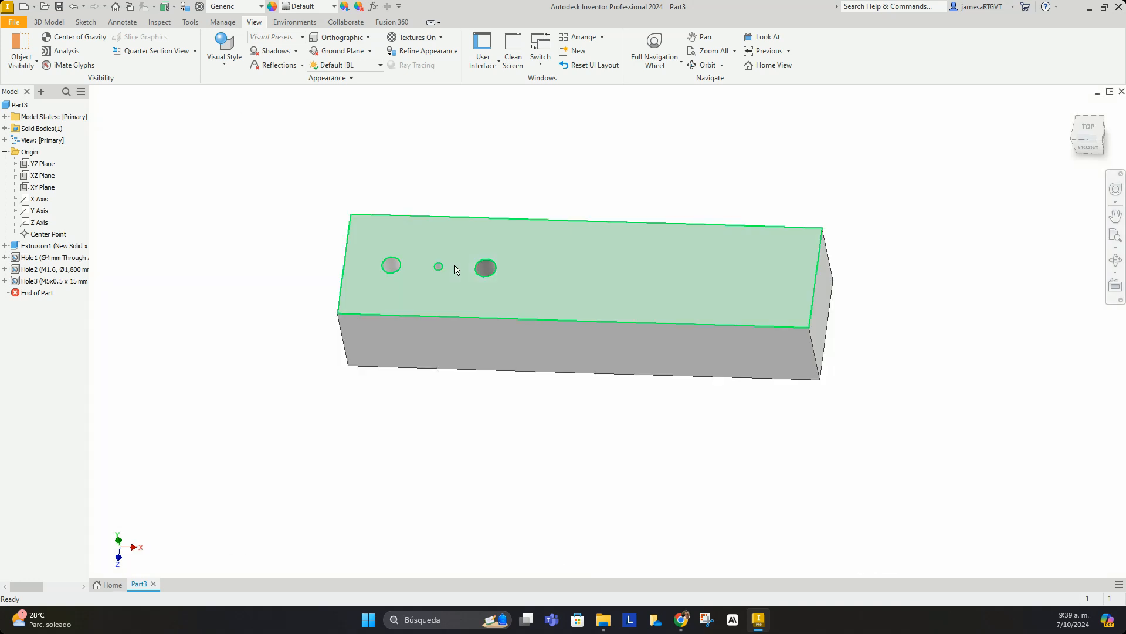
{"action": "scroll", "coordinate": [506, 240], "scroll_direction": "up", "scroll_amount": 4}
{"action": "scroll", "coordinate": [512, 243], "scroll_direction": "down", "scroll_amount": 4}
{"action": "scroll", "coordinate": [535, 234], "scroll_direction": "up", "scroll_amount": 3}
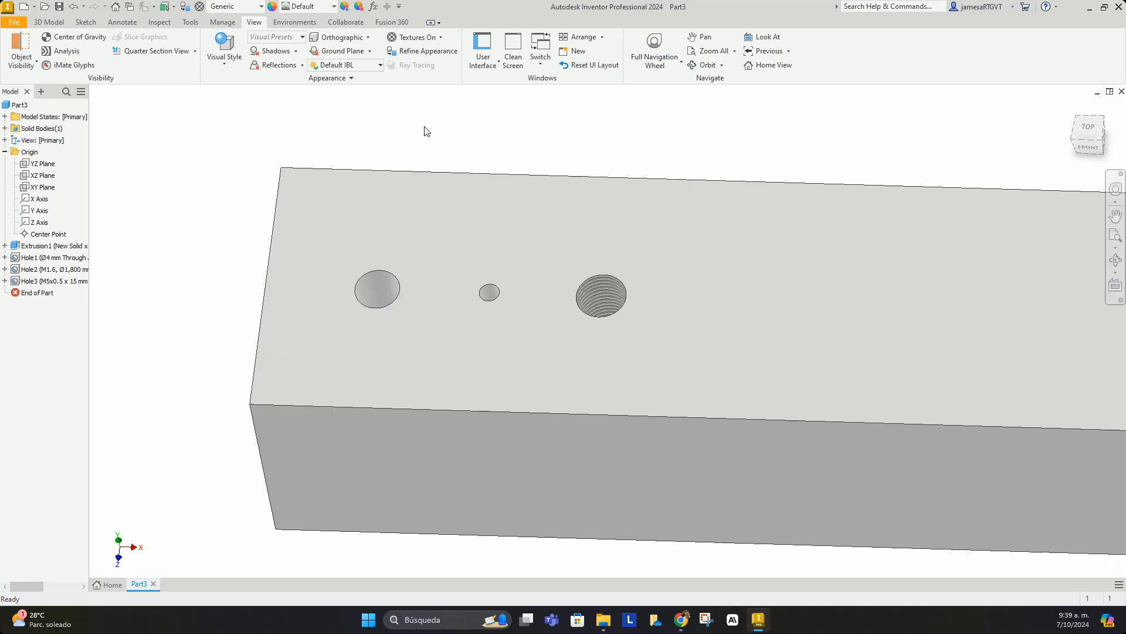
Start a sketch on the block's top face and place a point on the horizontal axis, about 9.1 mm right of the tapped hole's centre
{"action": "left_click", "coordinate": [580, 233]}
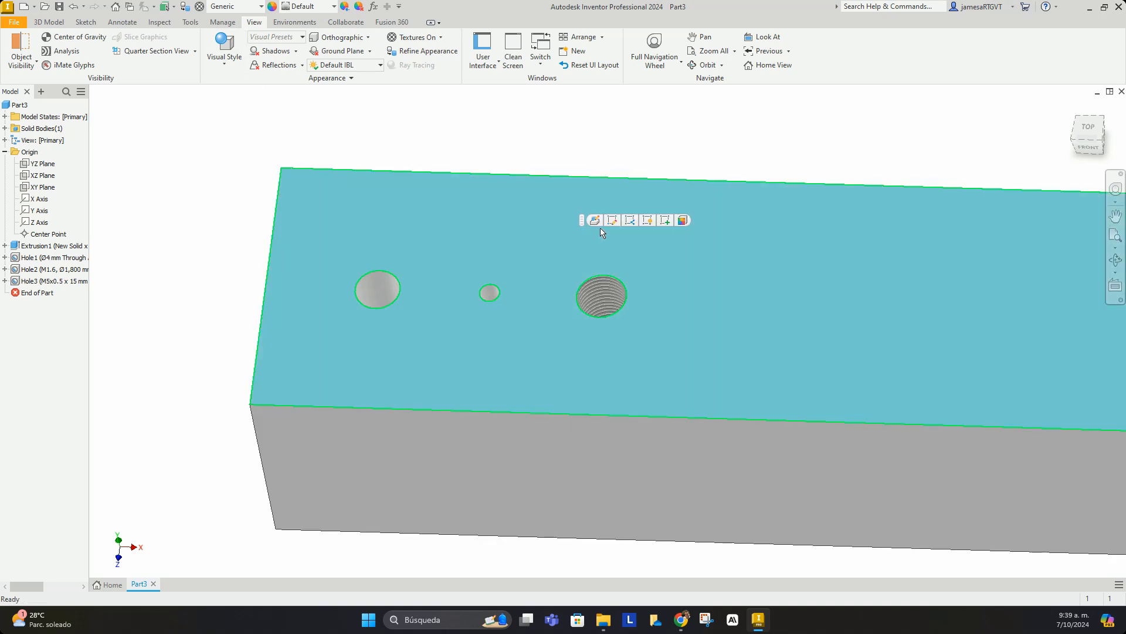
{"action": "left_click", "coordinate": [666, 220]}
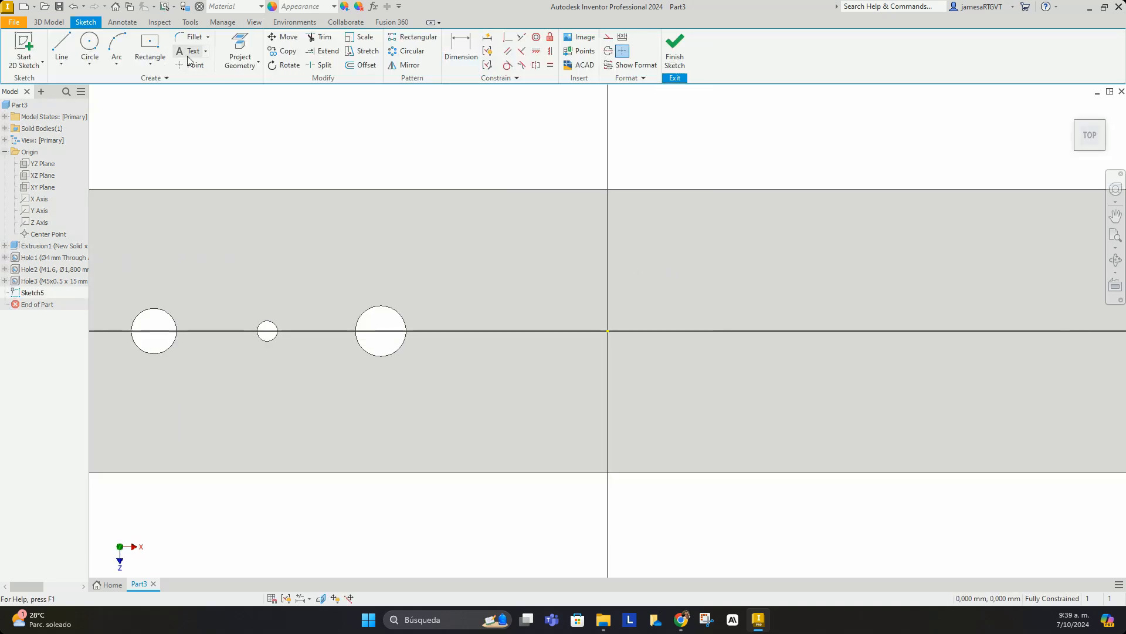
{"action": "left_click", "coordinate": [193, 66]}
{"action": "left_click", "coordinate": [484, 330]}
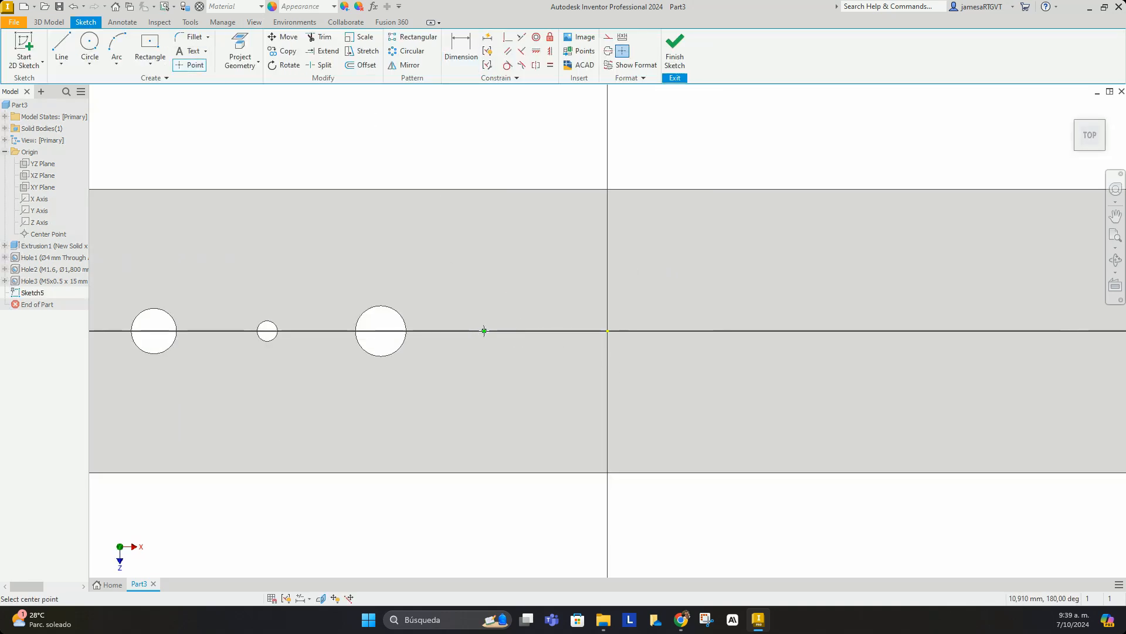
Dimension the new point 10 mm from the centre of the M5 tapped hole
{"action": "left_click", "coordinate": [461, 47]}
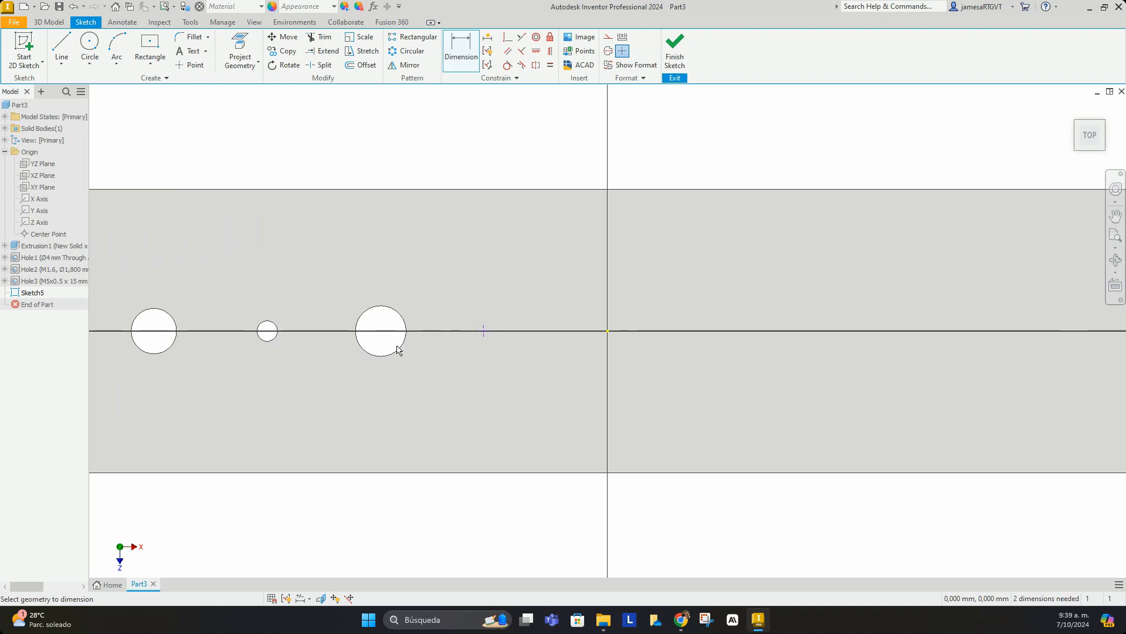
{"action": "left_click", "coordinate": [397, 349]}
{"action": "left_click", "coordinate": [486, 332]}
{"action": "left_click", "coordinate": [464, 402]}
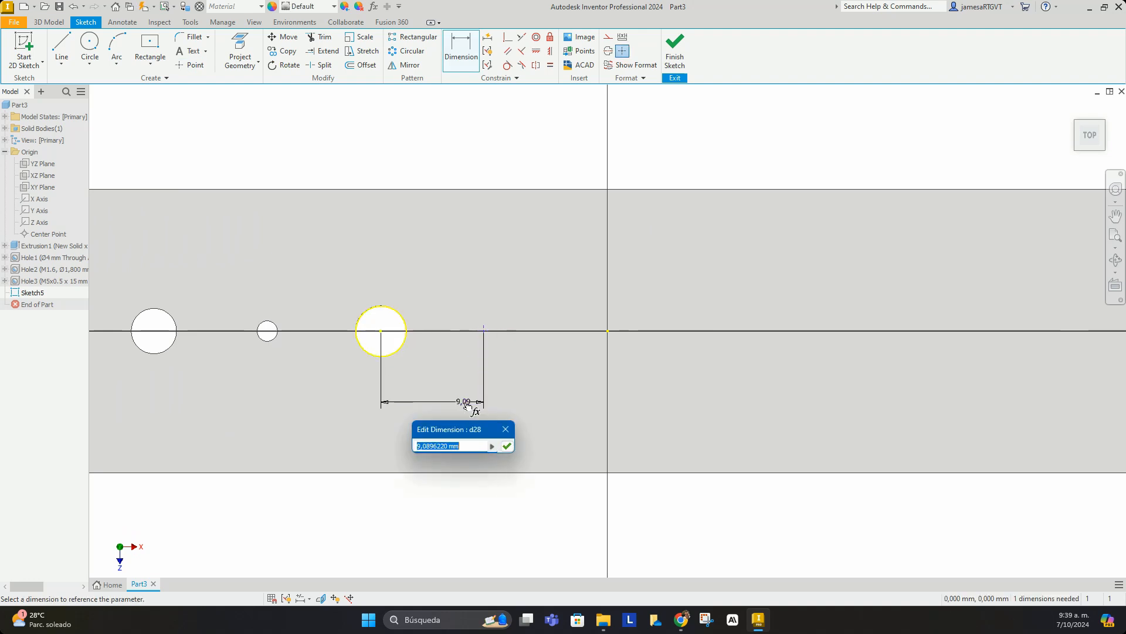
{"action": "type", "text": "10"}
{"action": "key", "text": "Return"}
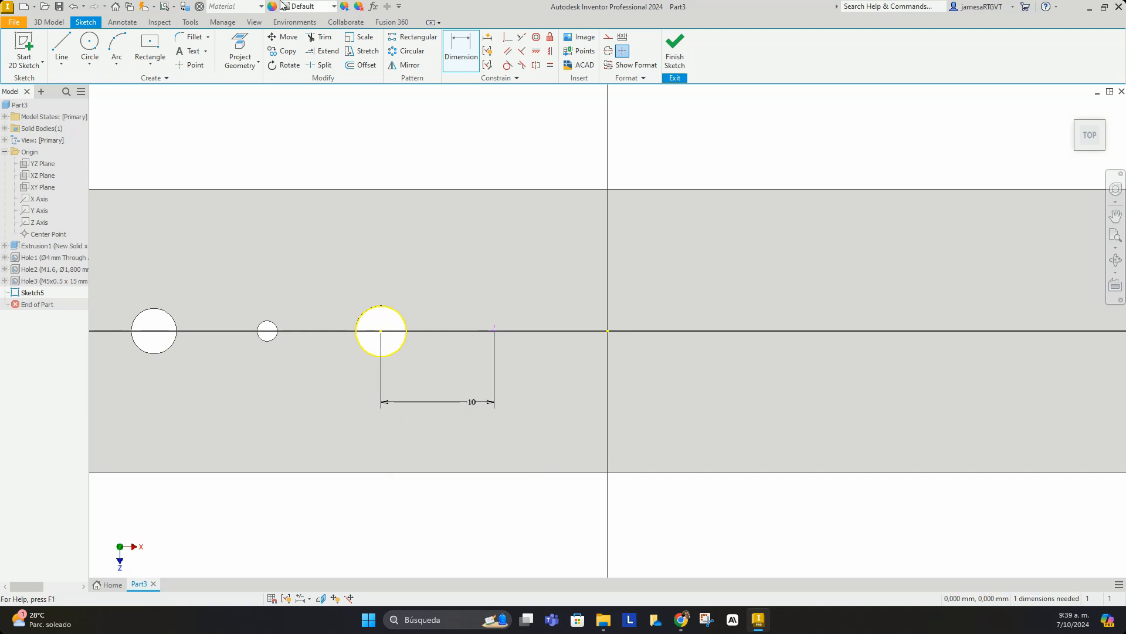
Start a taper tapped hole at the new sketch point and set its thread type to NPT
{"action": "left_click", "coordinate": [48, 22]}
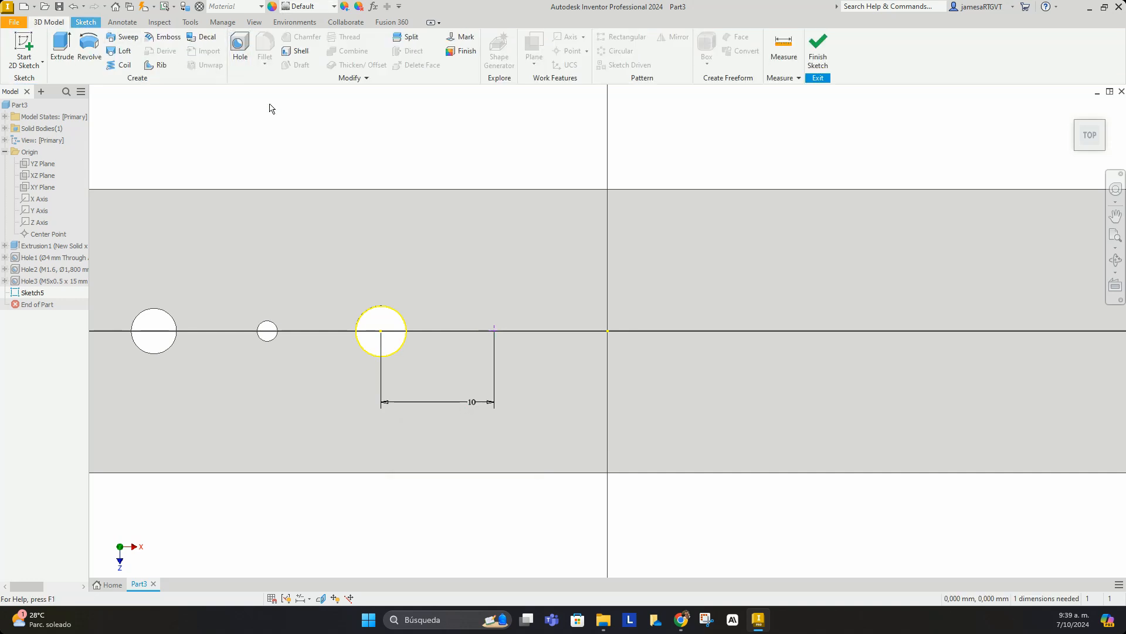
{"action": "left_click", "coordinate": [242, 57]}
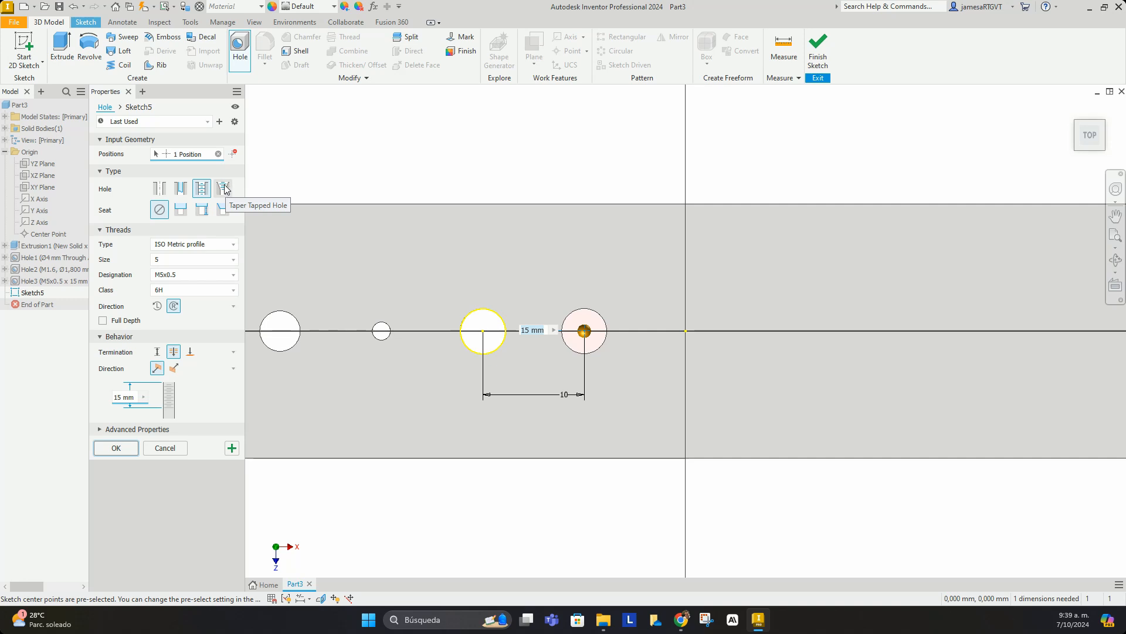
{"action": "left_click", "coordinate": [224, 188]}
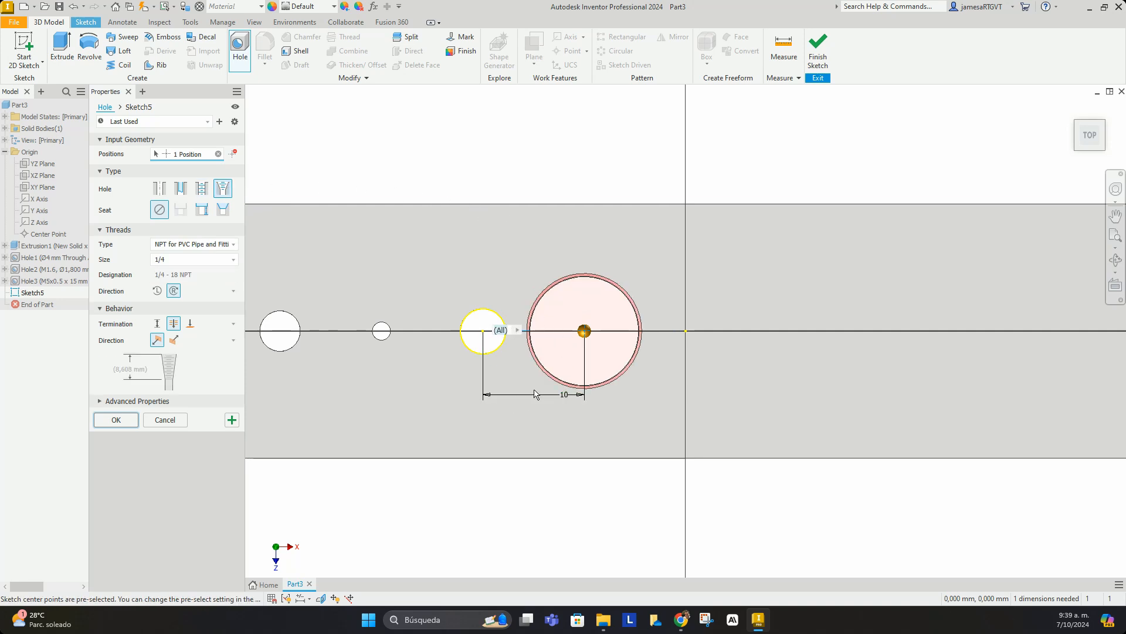
{"action": "mouse_move", "coordinate": [548, 367]}
{"action": "middle_mouse_down", "text": "shift"}
{"action": "mouse_move", "coordinate": [546, 276]}
{"action": "mouse_move", "coordinate": [548, 322]}
{"action": "mouse_move", "coordinate": [526, 339]}
{"action": "mouse_move", "coordinate": [541, 354]}
{"action": "middle_mouse_up", "text": "shift"}
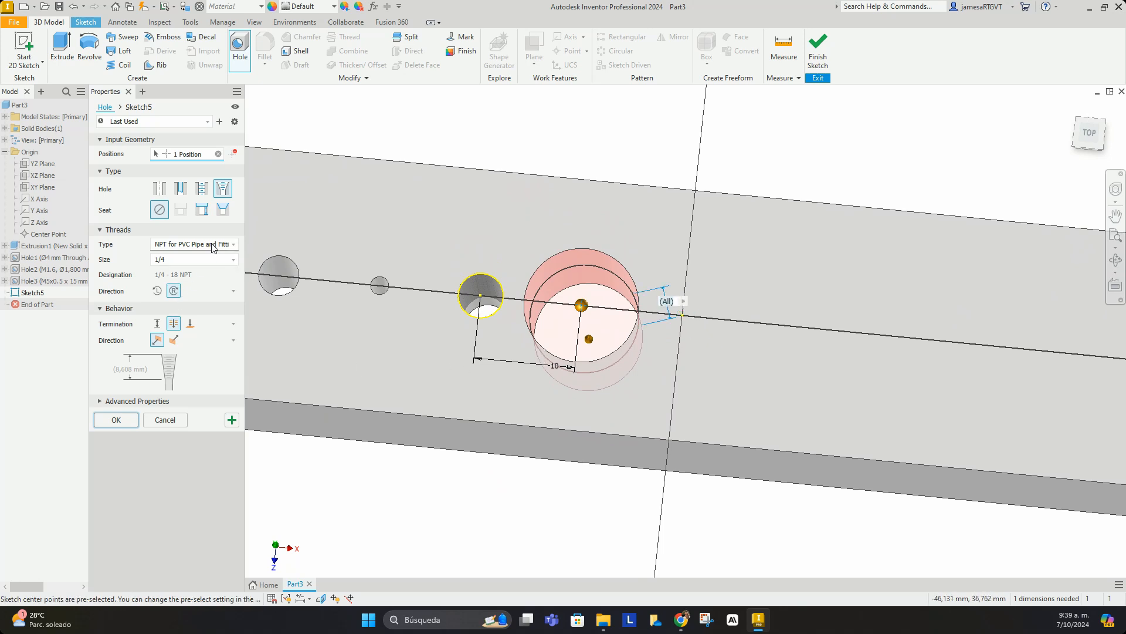
{"action": "left_click", "coordinate": [194, 244]}
{"action": "left_click", "coordinate": [198, 270]}
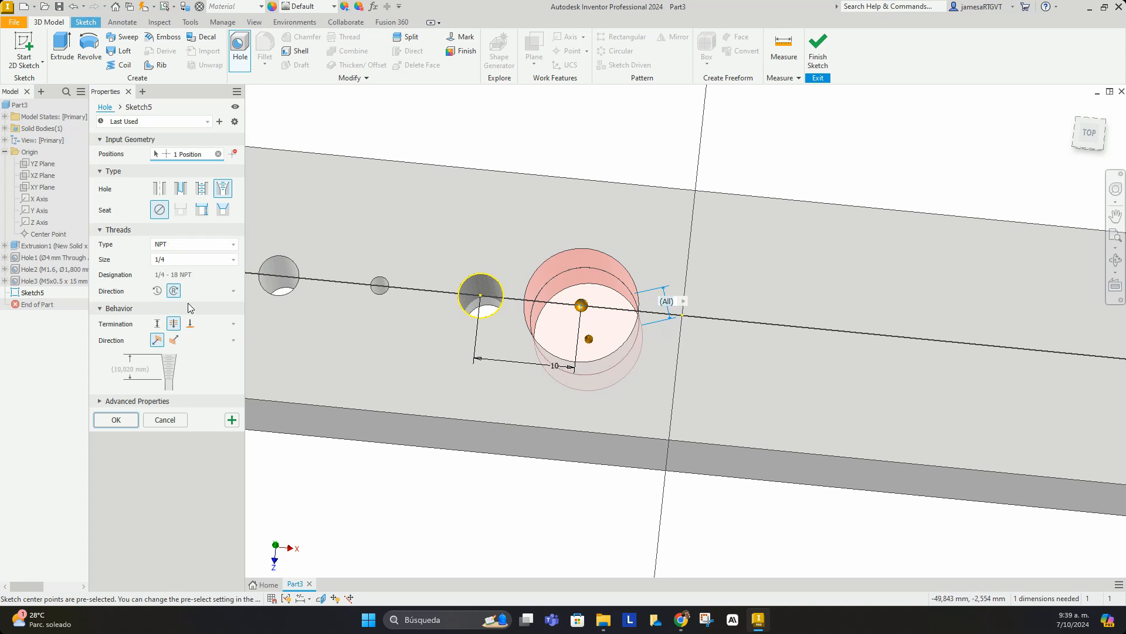
Use the 1/4 thread size with Through All termination and create the NPT taper tapped hole
{"action": "left_click", "coordinate": [194, 261]}
{"action": "left_click", "coordinate": [196, 264]}
{"action": "left_click", "coordinate": [191, 245]}
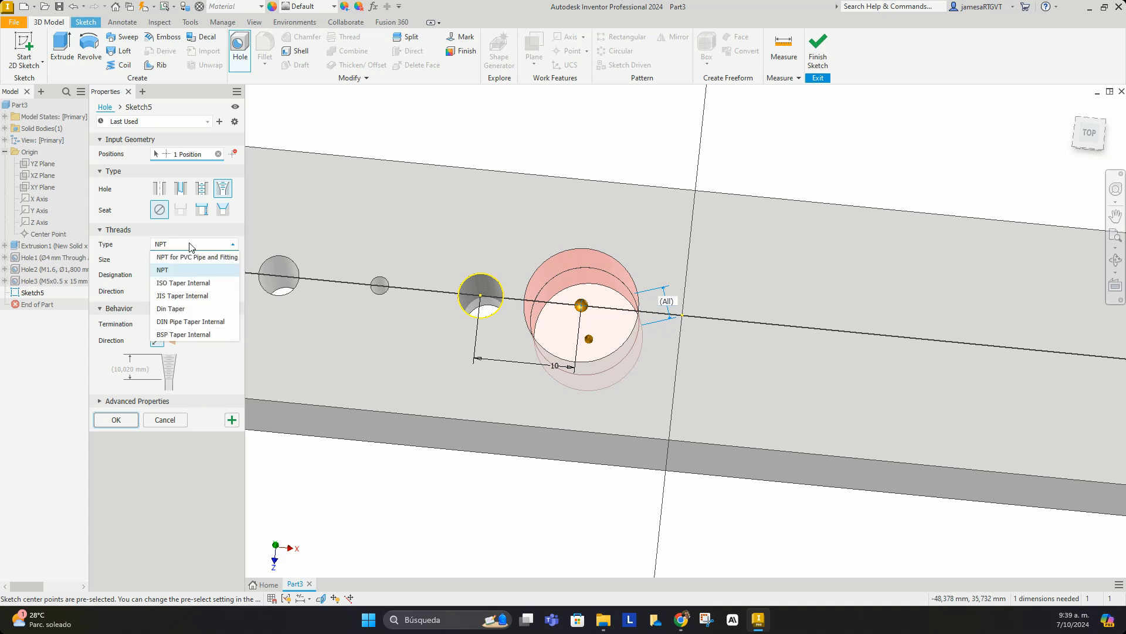
{"action": "left_click", "coordinate": [190, 245]}
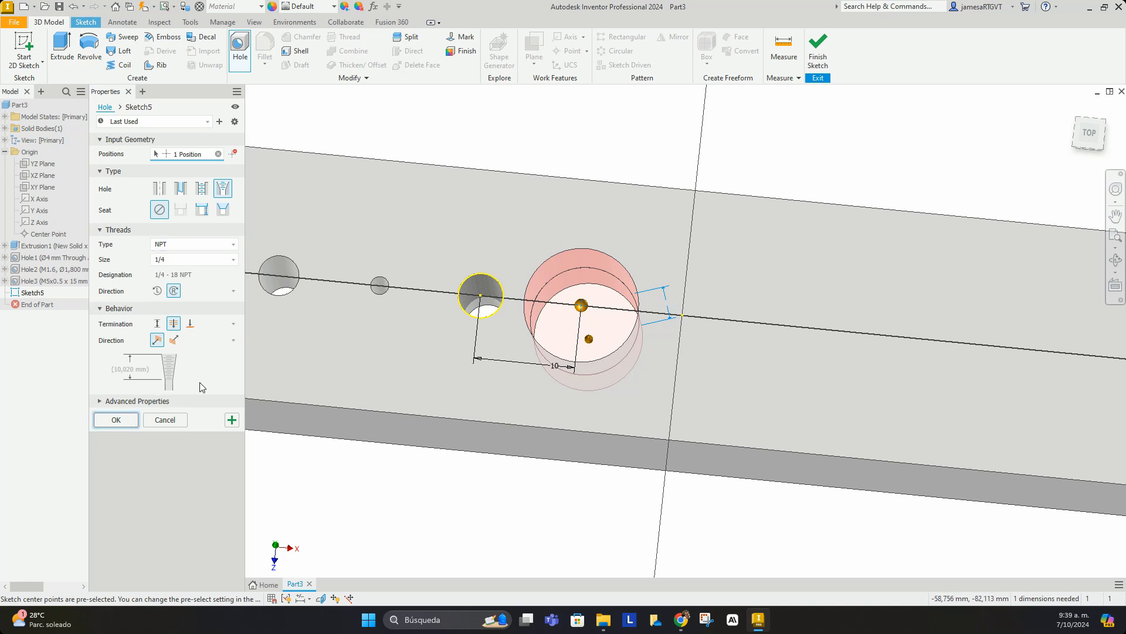
{"action": "key", "text": "Return"}
Start a sketch on the block's top face and place a point on the horizontal axis, about 14.6 mm right of the taper tapped hole's centre
{"action": "scroll", "coordinate": [594, 284], "scroll_direction": "up", "scroll_amount": 8}
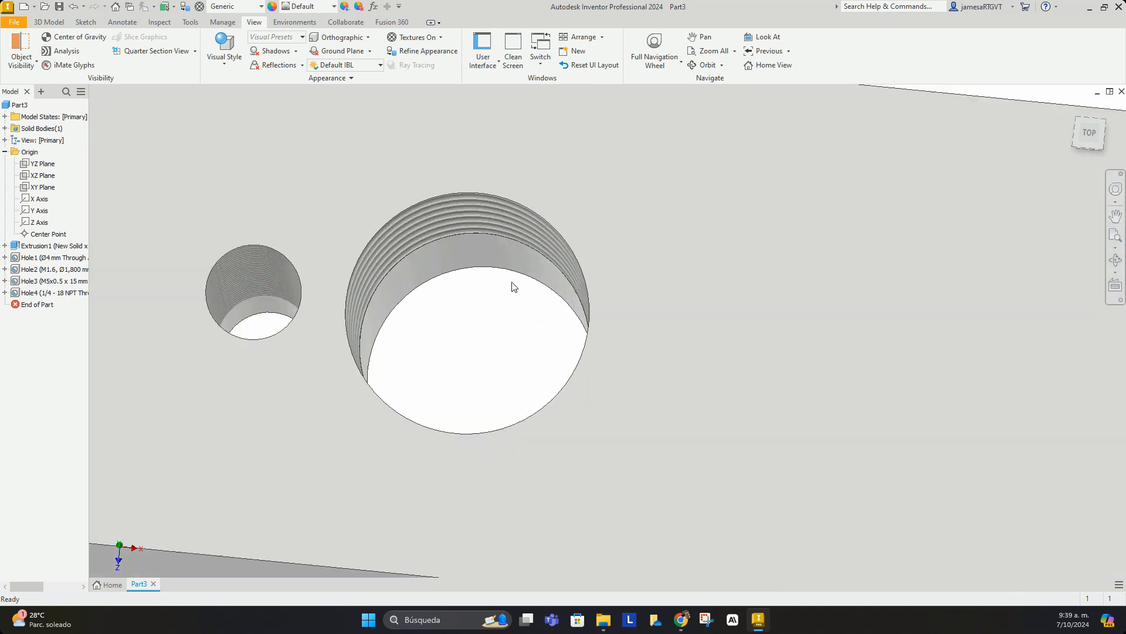
{"action": "mouse_move", "coordinate": [512, 276]}
{"action": "middle_mouse_down", "text": "shift"}
{"action": "mouse_move", "coordinate": [525, 237]}
{"action": "mouse_move", "coordinate": [520, 251]}
{"action": "mouse_move", "coordinate": [541, 252]}
{"action": "mouse_move", "coordinate": [518, 256]}
{"action": "mouse_move", "coordinate": [523, 277]}
{"action": "mouse_move", "coordinate": [558, 280]}
{"action": "mouse_move", "coordinate": [509, 275]}
{"action": "middle_mouse_up", "text": "shift"}
{"action": "scroll", "coordinate": [509, 275], "scroll_direction": "up", "scroll_amount": 5}
{"action": "left_click", "coordinate": [551, 275]}
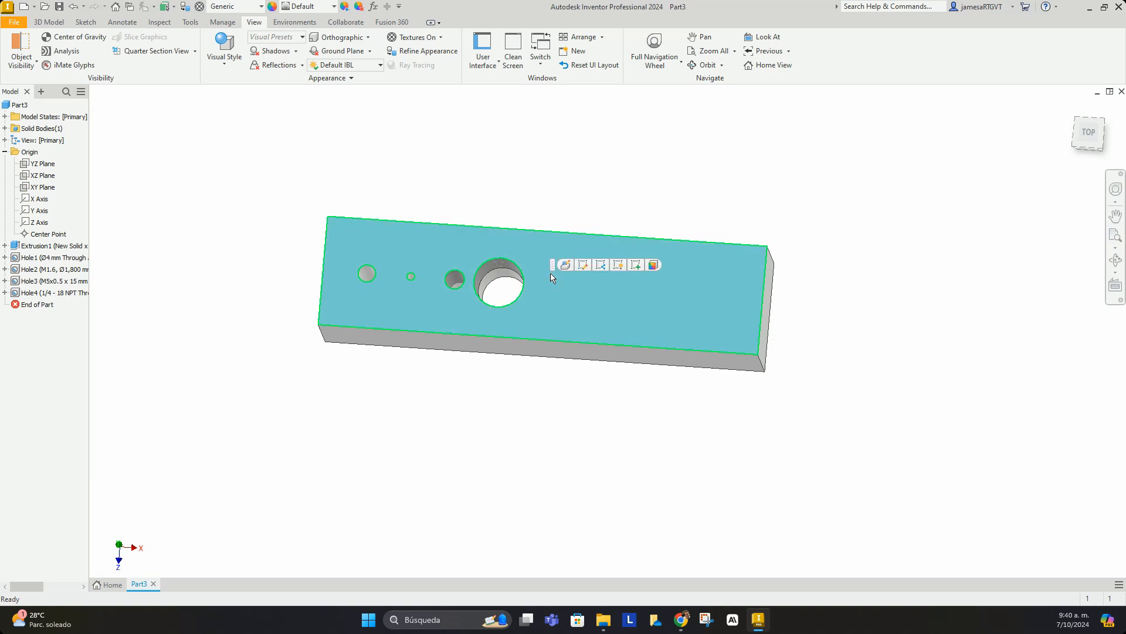
{"action": "left_click", "coordinate": [636, 265]}
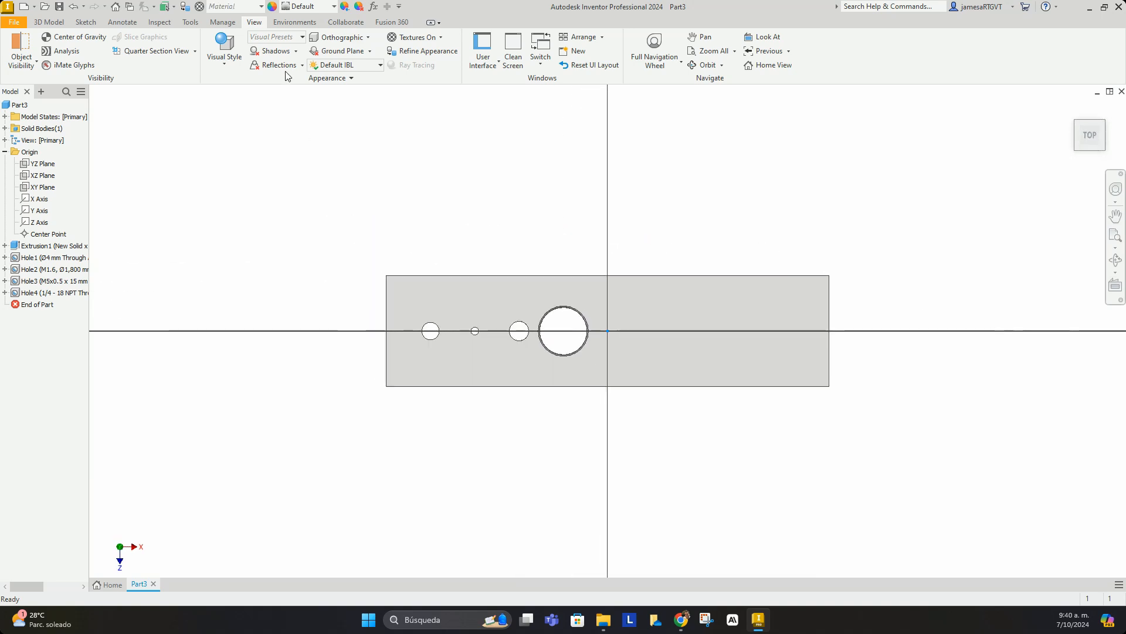
{"action": "left_click", "coordinate": [189, 65]}
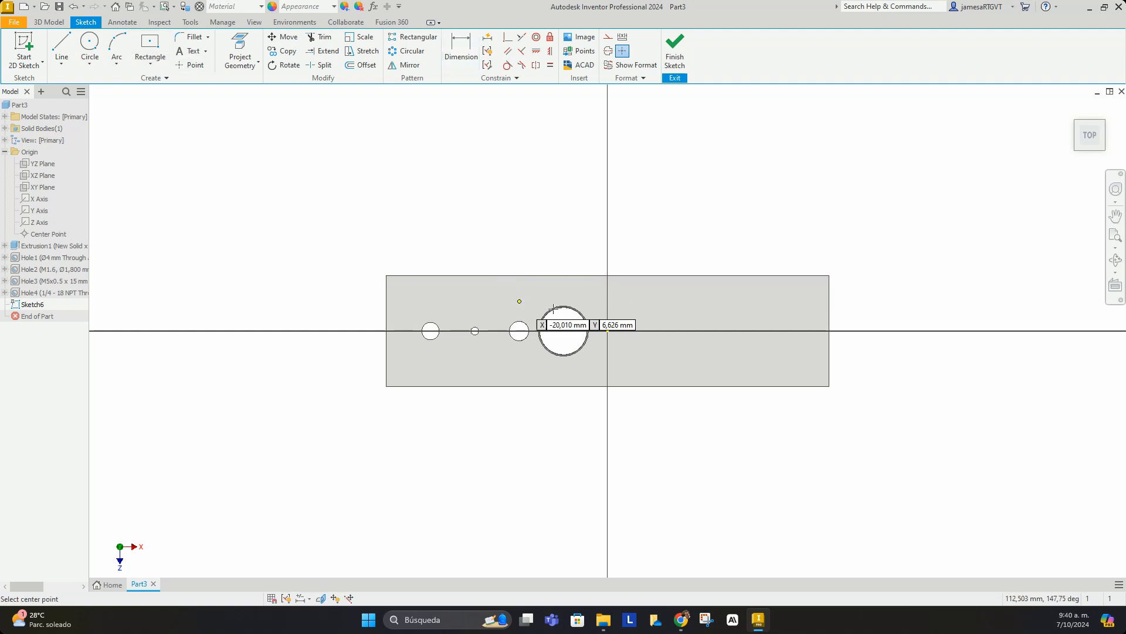
{"action": "left_click", "coordinate": [629, 331]}
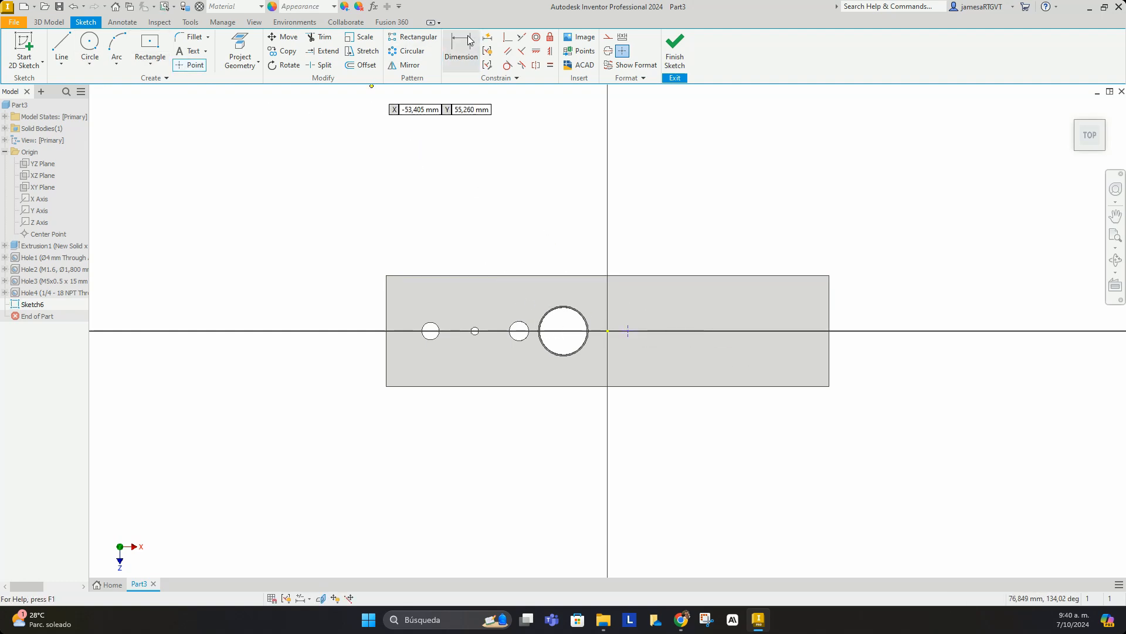
Dimension the new point 10 mm from the centre of the taper tapped hole
{"action": "left_click", "coordinate": [461, 50]}
{"action": "scroll", "coordinate": [618, 377], "scroll_direction": "up", "scroll_amount": 5}
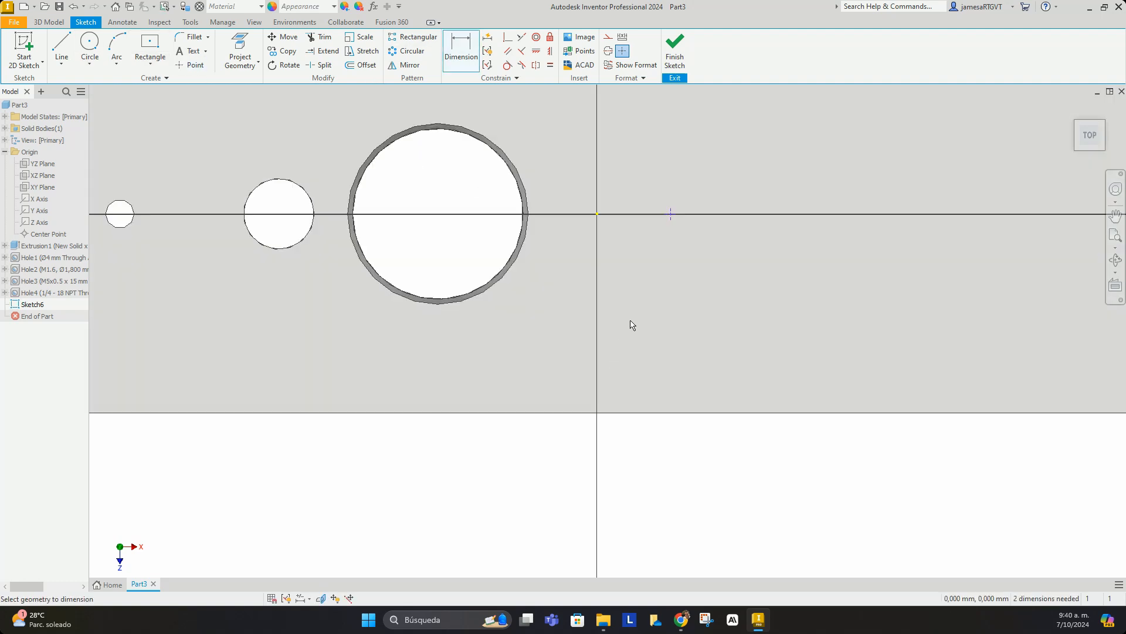
{"action": "left_click", "coordinate": [670, 213]}
{"action": "left_click", "coordinate": [521, 250]}
{"action": "left_click", "coordinate": [566, 352]}
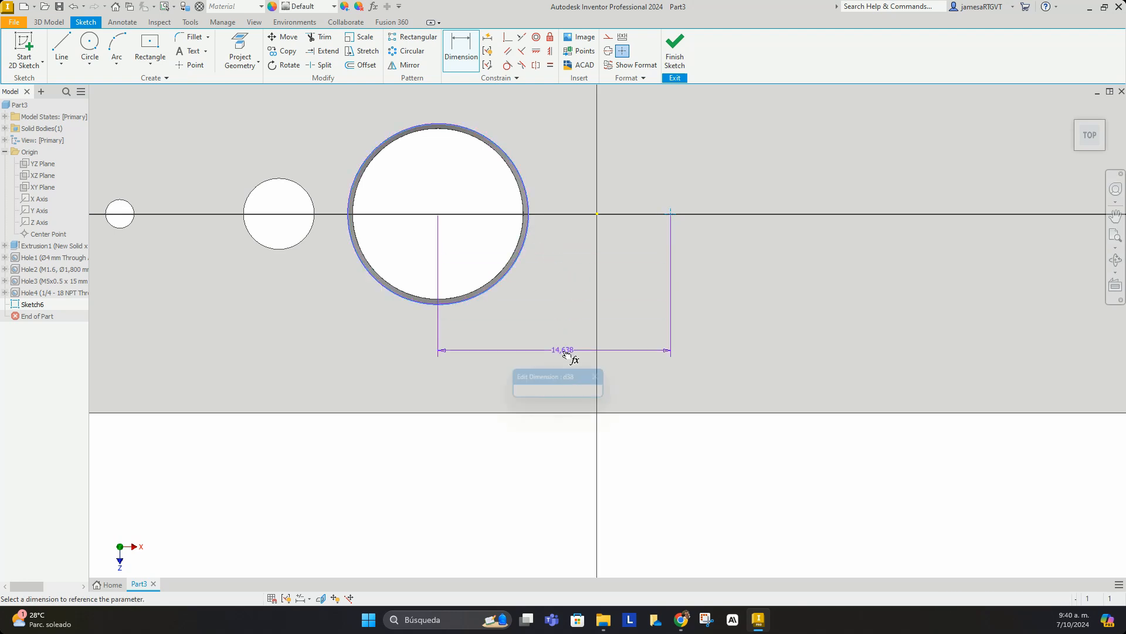
{"action": "type", "text": "10"}
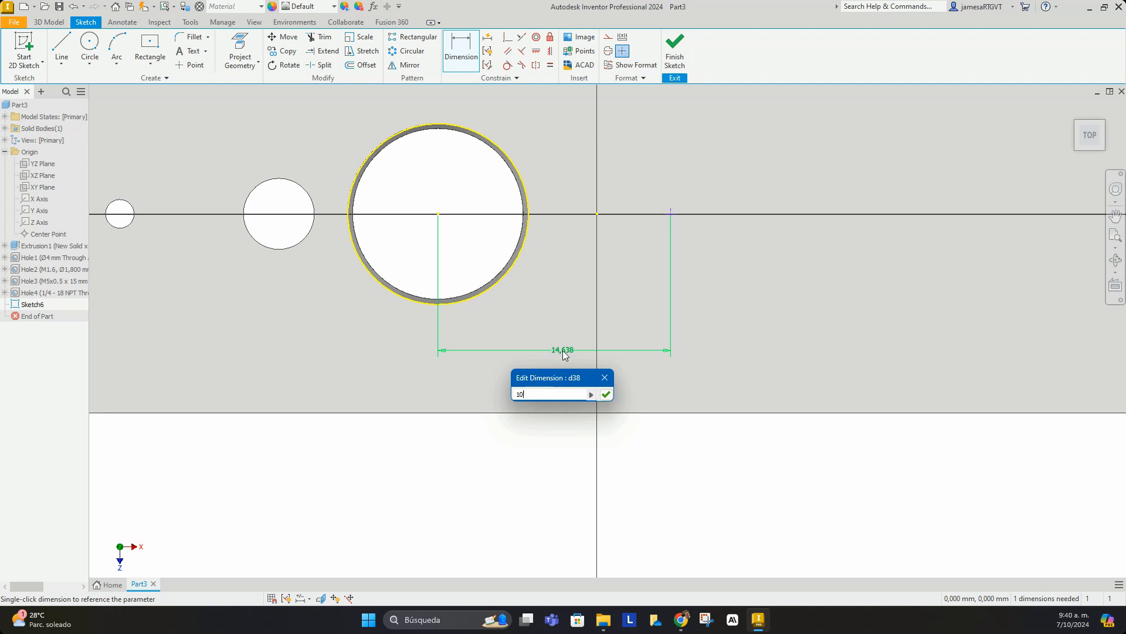
{"action": "key", "text": "Return"}
{"action": "scroll", "coordinate": [527, 298], "scroll_direction": "down", "scroll_amount": 5}
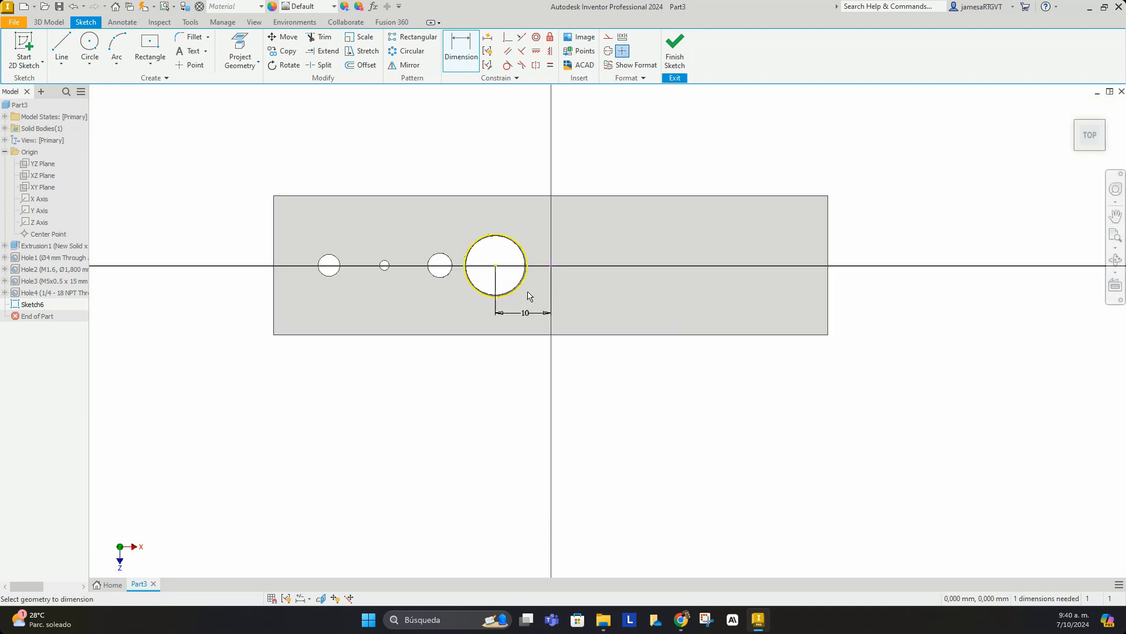
Start a simple hole with a counterbore seat at the newly dimensioned point
{"action": "scroll", "coordinate": [531, 261], "scroll_direction": "up", "scroll_amount": 3}
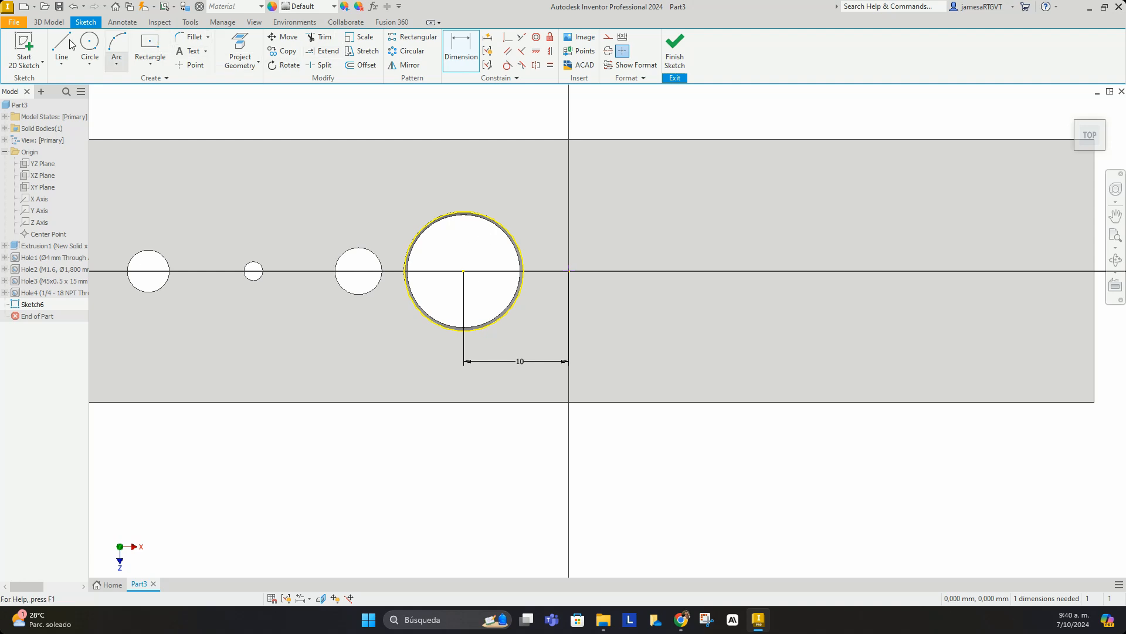
{"action": "left_click", "coordinate": [46, 25]}
{"action": "left_click", "coordinate": [240, 49]}
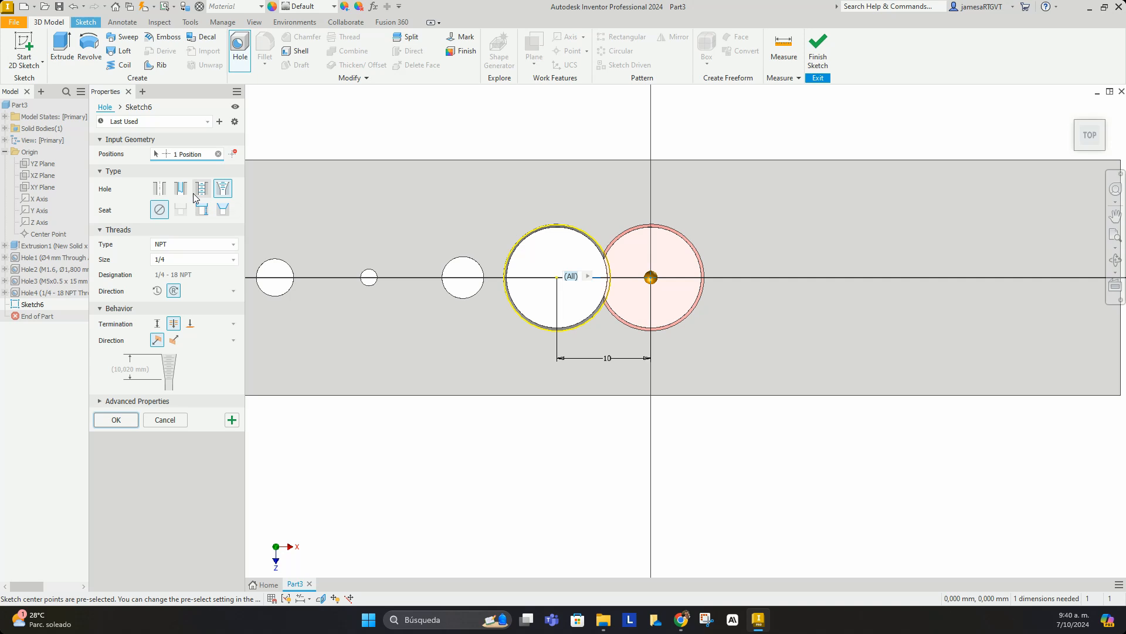
{"action": "left_click", "coordinate": [161, 189]}
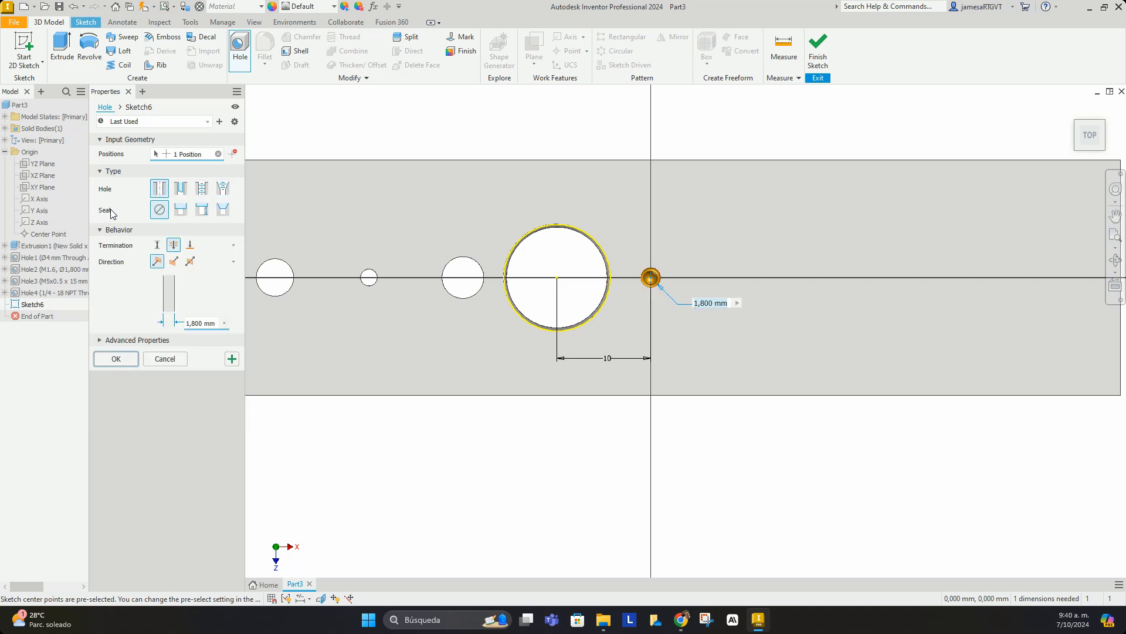
{"action": "left_click", "coordinate": [181, 211]}
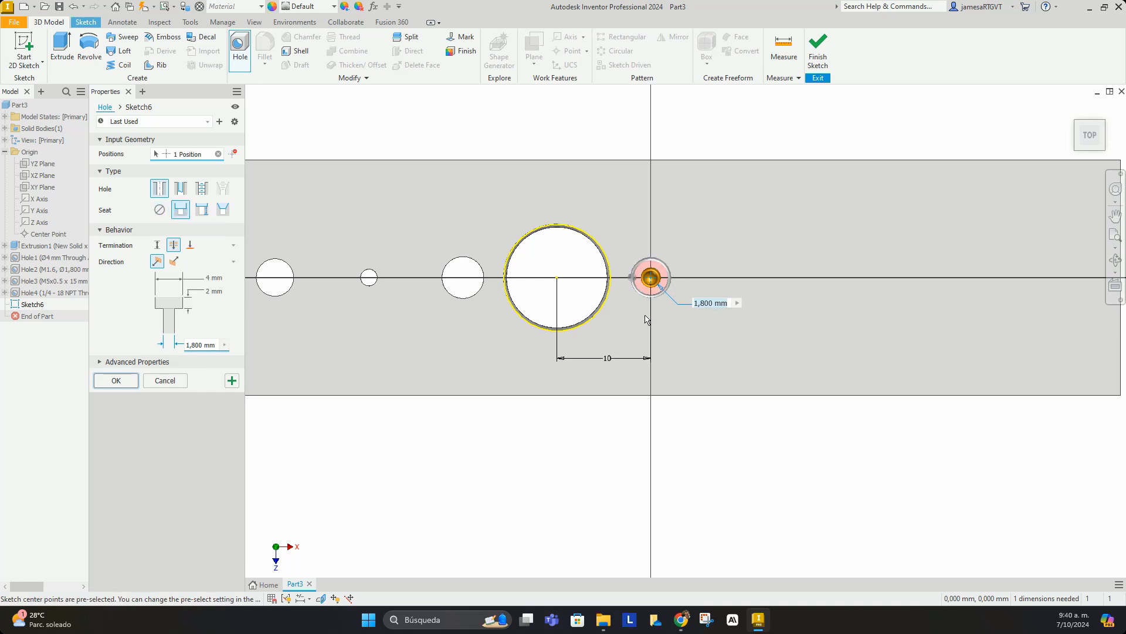
{"action": "middle_click_drag", "start_coordinate": [650, 302], "coordinate": [658, 230], "text": "shift"}
{"action": "scroll", "coordinate": [658, 230], "scroll_direction": "up", "scroll_amount": 3}
{"action": "scroll", "coordinate": [657, 229], "scroll_direction": "down", "scroll_amount": 2}
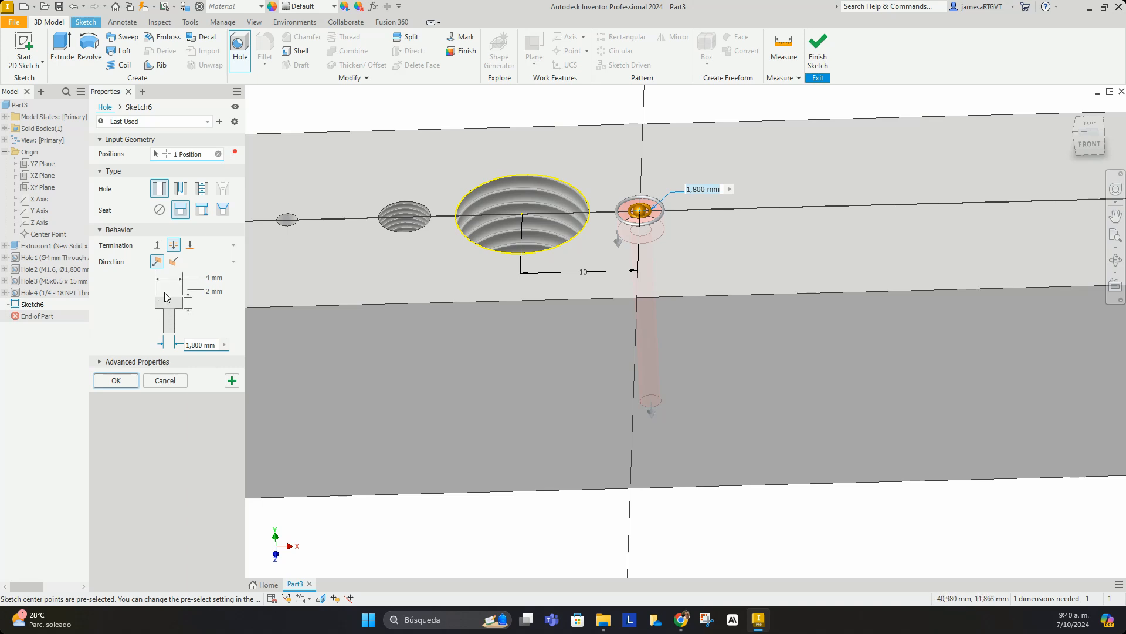
Create the counterbore hole with 3 mm diameter, 5 mm counterbore diameter, 3 mm counterbore depth and Distance termination at 8 mm
{"action": "left_click", "coordinate": [216, 344]}
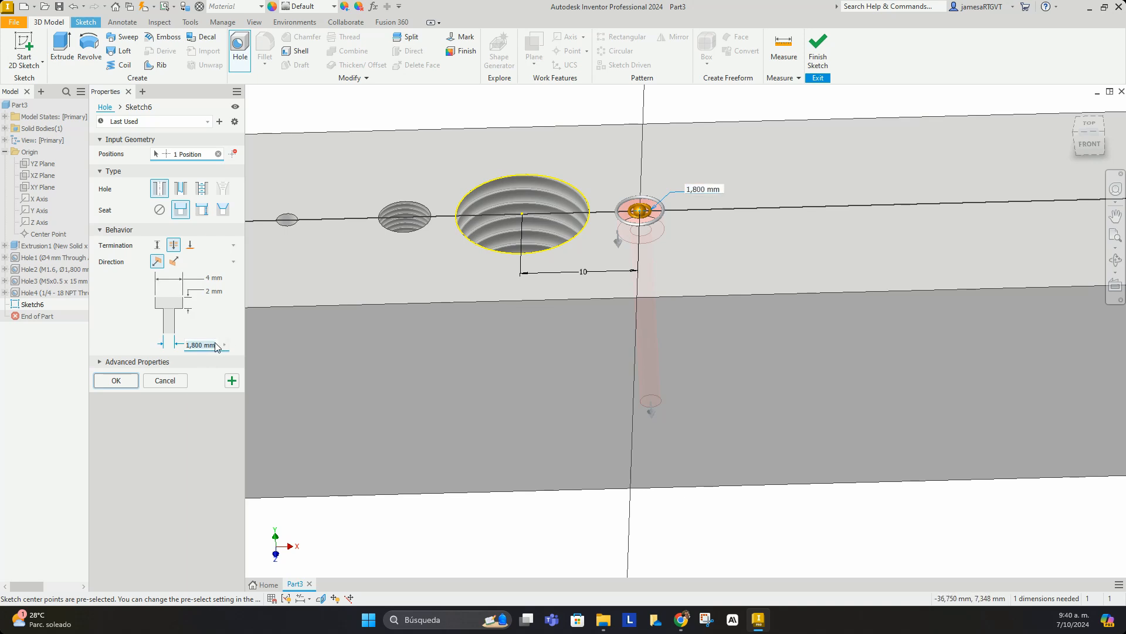
{"action": "type", "text": "3"}
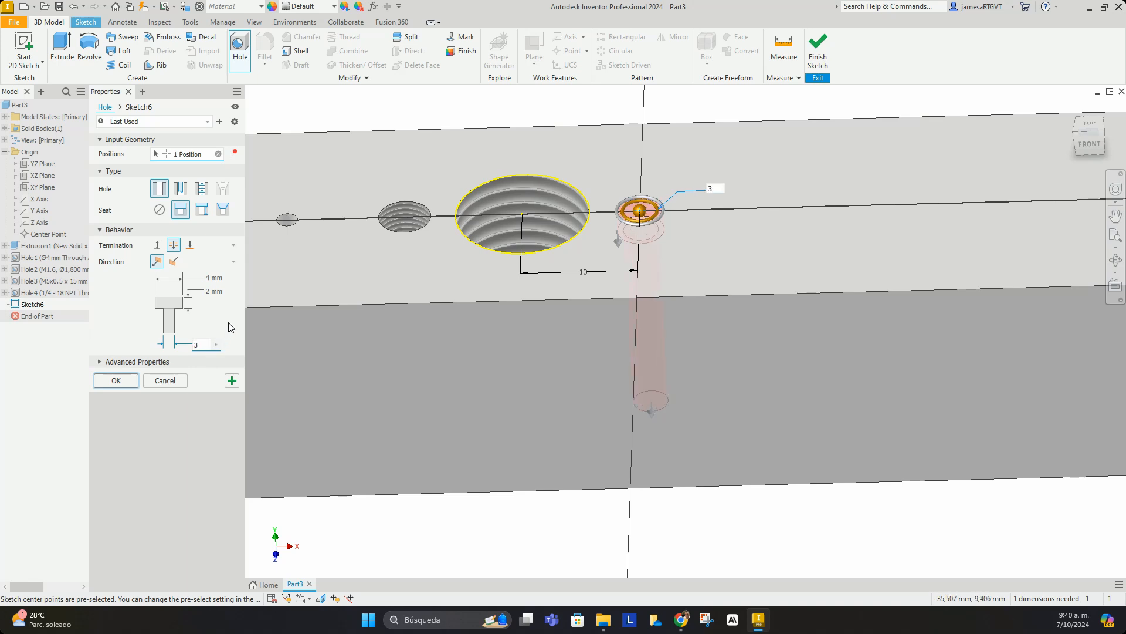
{"action": "left_click", "coordinate": [213, 278]}
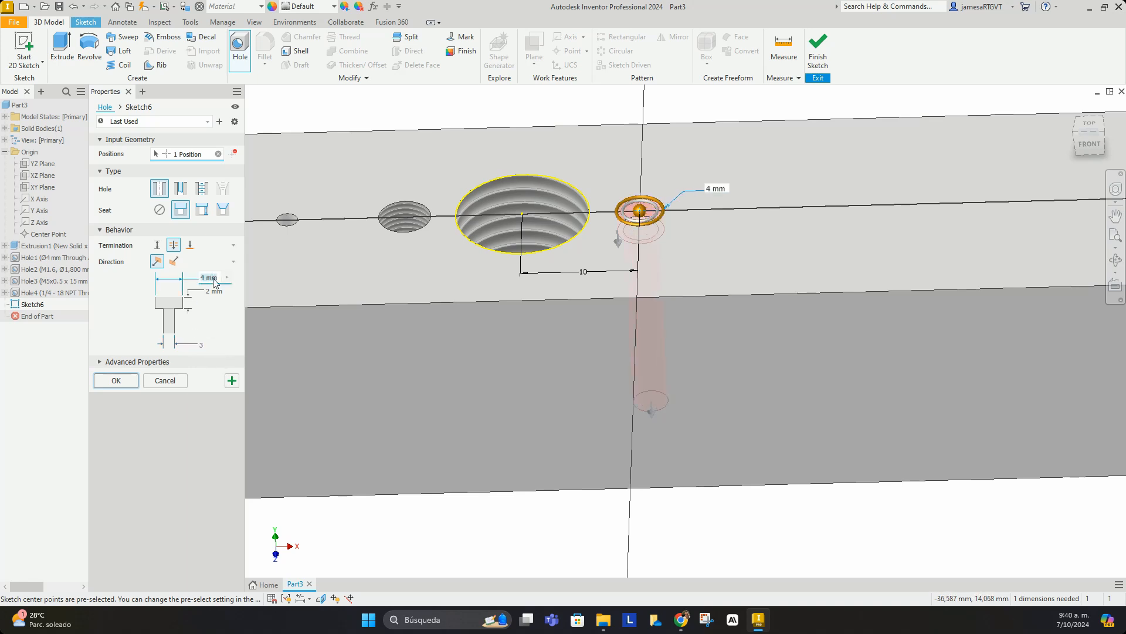
{"action": "type", "text": "5"}
{"action": "left_click", "coordinate": [212, 292]}
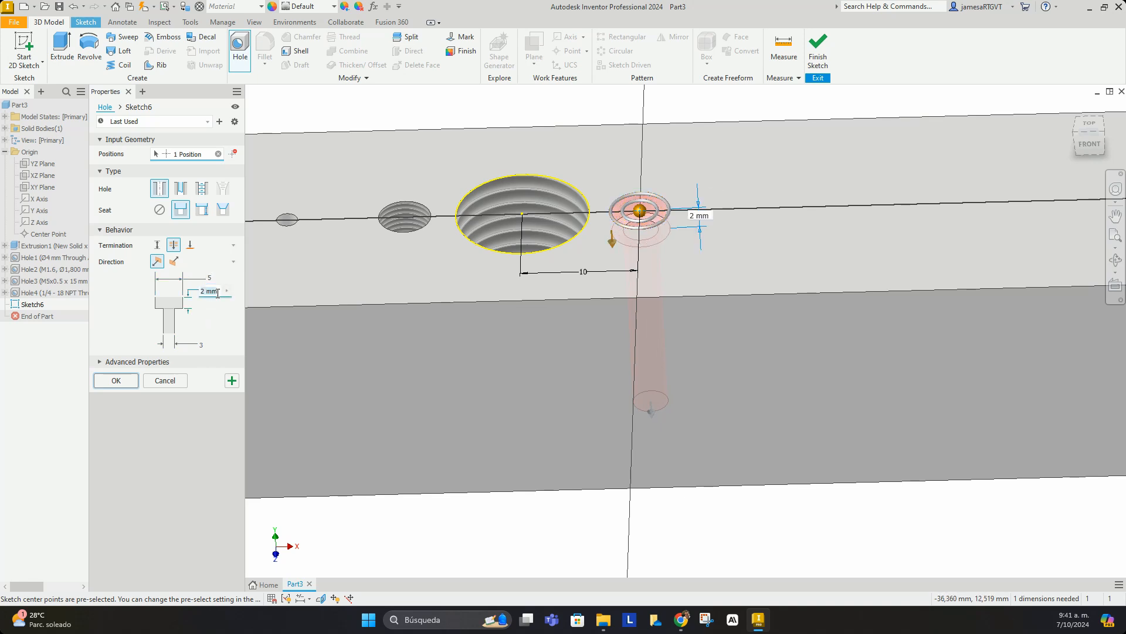
{"action": "type", "text": "3"}
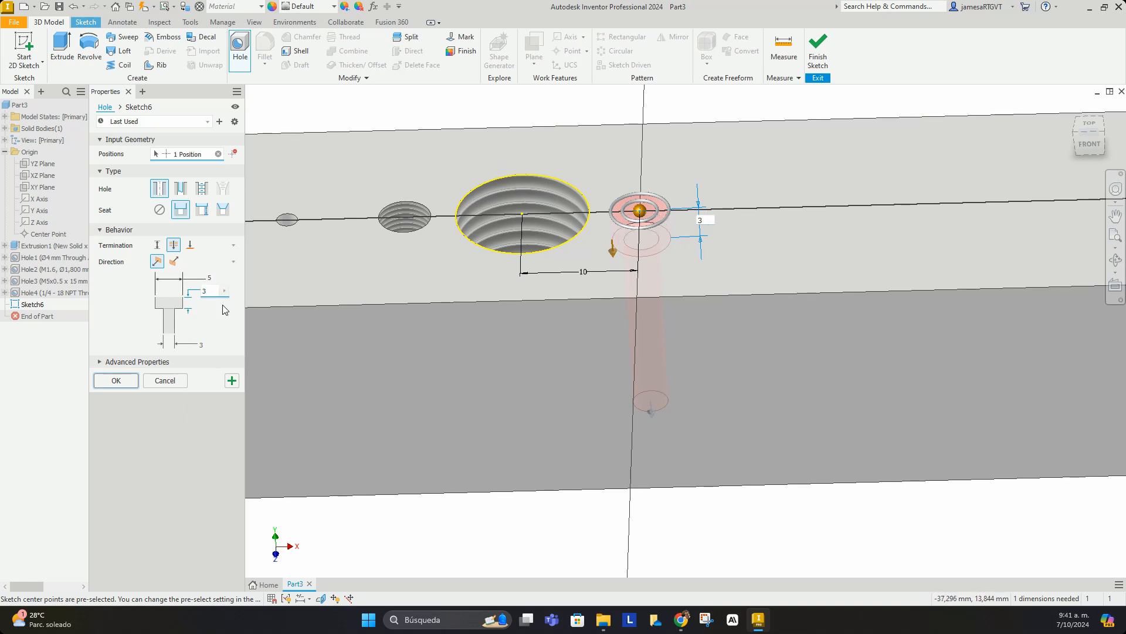
{"action": "left_click", "coordinate": [157, 245]}
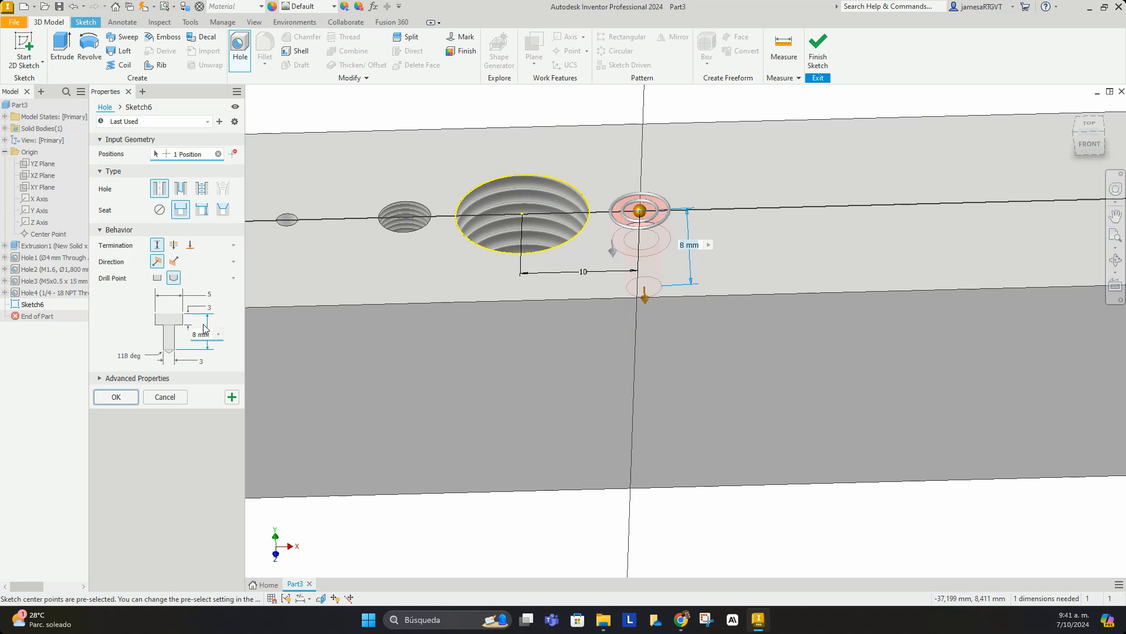
{"action": "left_click", "coordinate": [118, 396]}
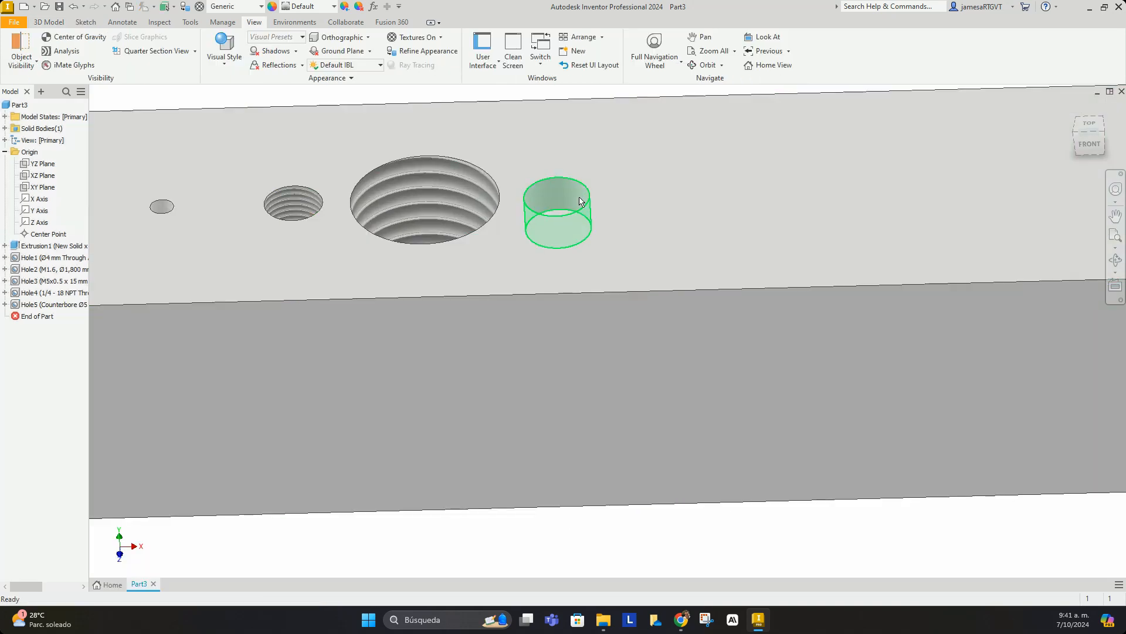
Start a sketch on the block's top face and place a point on the horizontal axis, about 10.6 mm right of the counterbore hole's centre
{"action": "middle_click_drag", "start_coordinate": [563, 206], "coordinate": [560, 237], "text": "shift"}
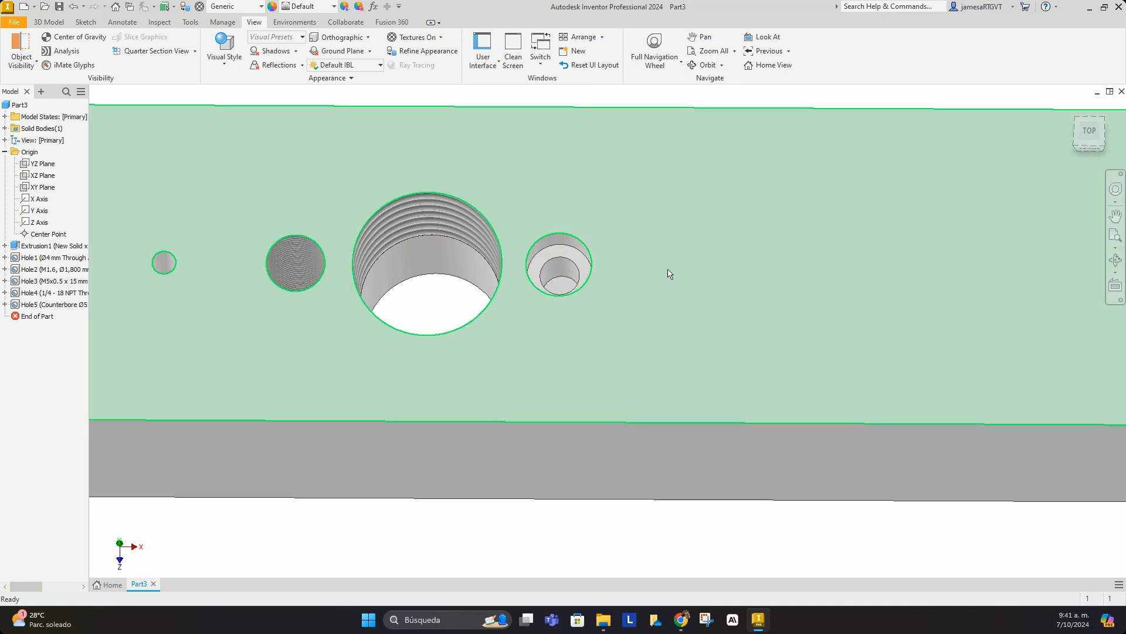
{"action": "left_click", "coordinate": [670, 272]}
{"action": "left_click", "coordinate": [752, 260]}
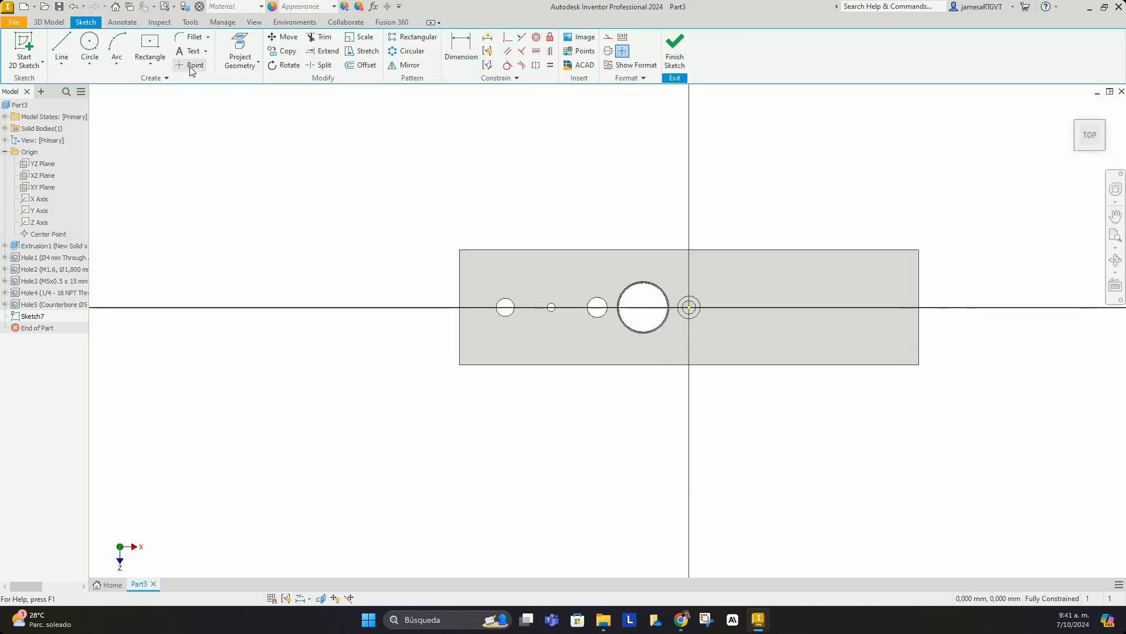
{"action": "left_click", "coordinate": [189, 64]}
{"action": "left_click", "coordinate": [738, 307]}
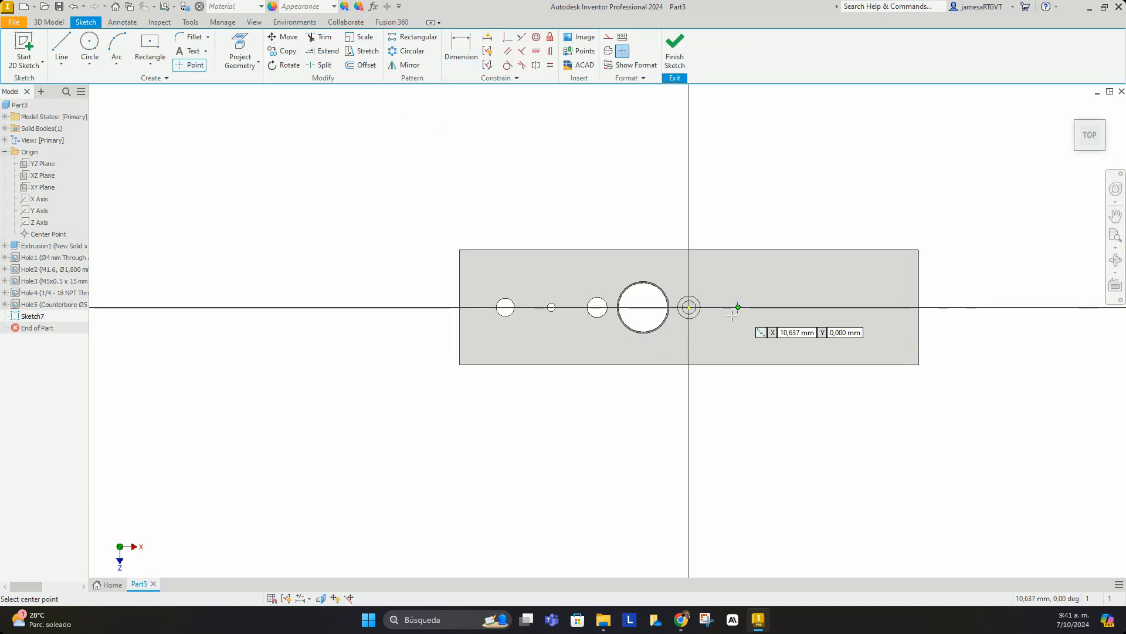
Dimension the new point 10 mm from the centre of the counterbore hole
{"action": "left_click", "coordinate": [449, 59]}
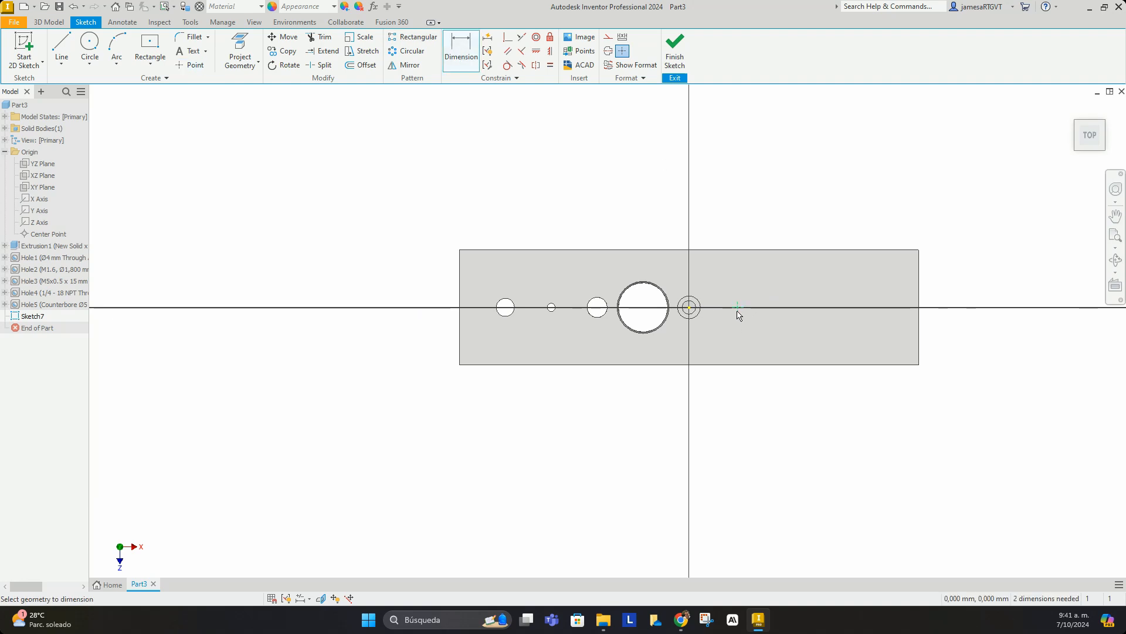
{"action": "left_click", "coordinate": [689, 307]}
{"action": "left_click", "coordinate": [737, 306]}
{"action": "left_click", "coordinate": [715, 335]}
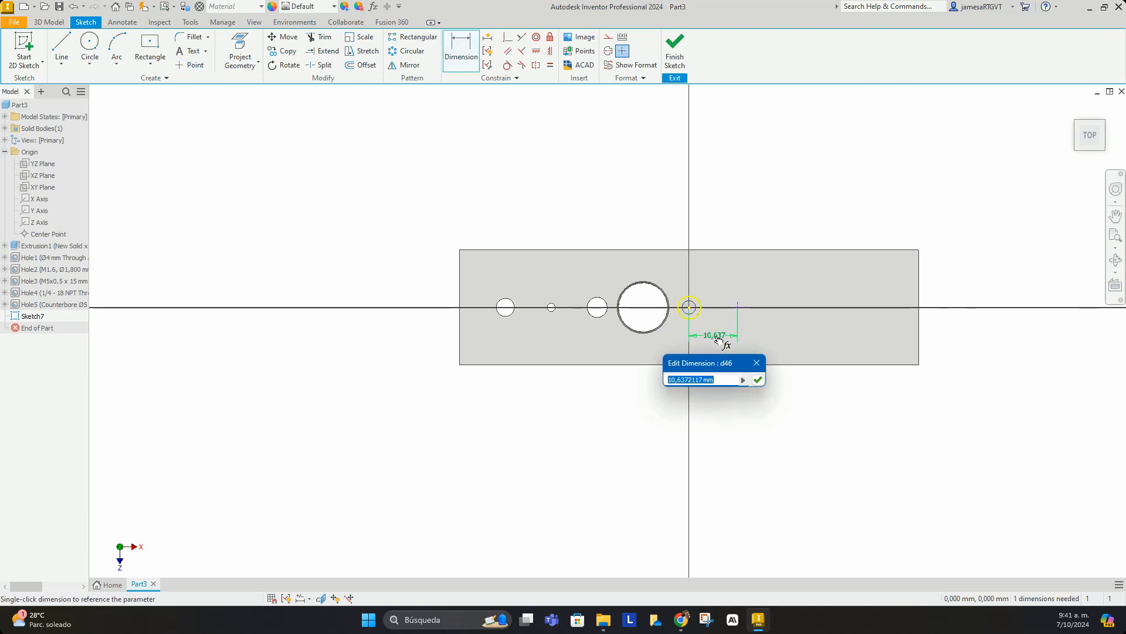
{"action": "type", "text": "10"}
{"action": "key", "text": "Return"}
{"action": "scroll", "coordinate": [740, 314], "scroll_direction": "up", "scroll_amount": 5}
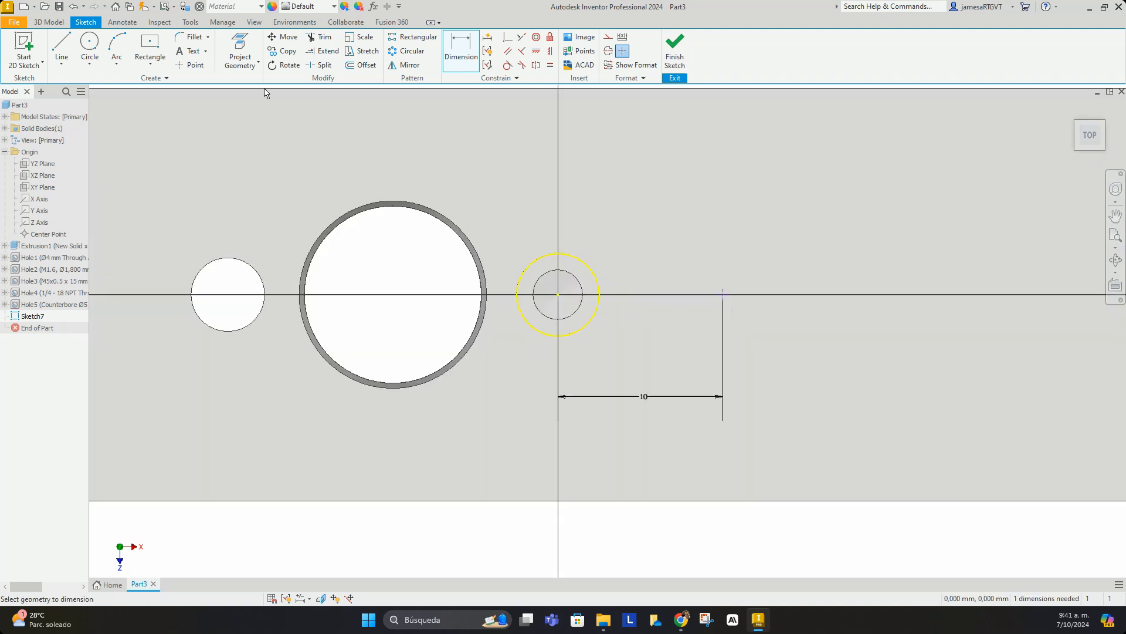
Create a simple hole with a spotface seat at the dimensioned point, with 4 mm hole diameter, 9 mm spotface diameter, 2 mm spotface depth and 8 mm hole depth
{"action": "left_click", "coordinate": [49, 22]}
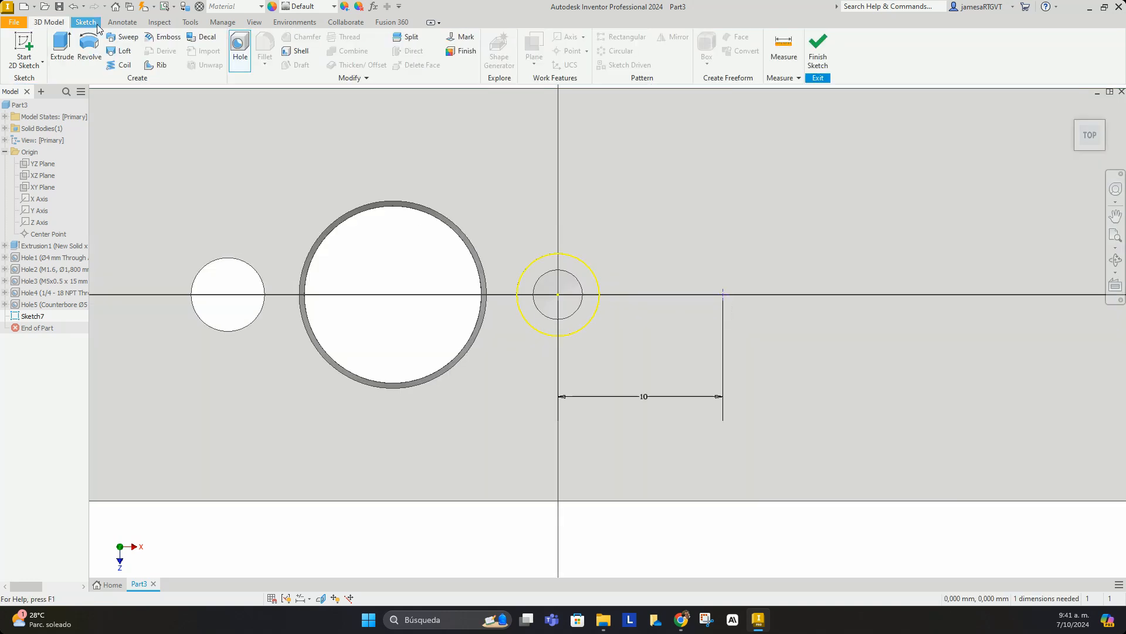
{"action": "left_click", "coordinate": [240, 50]}
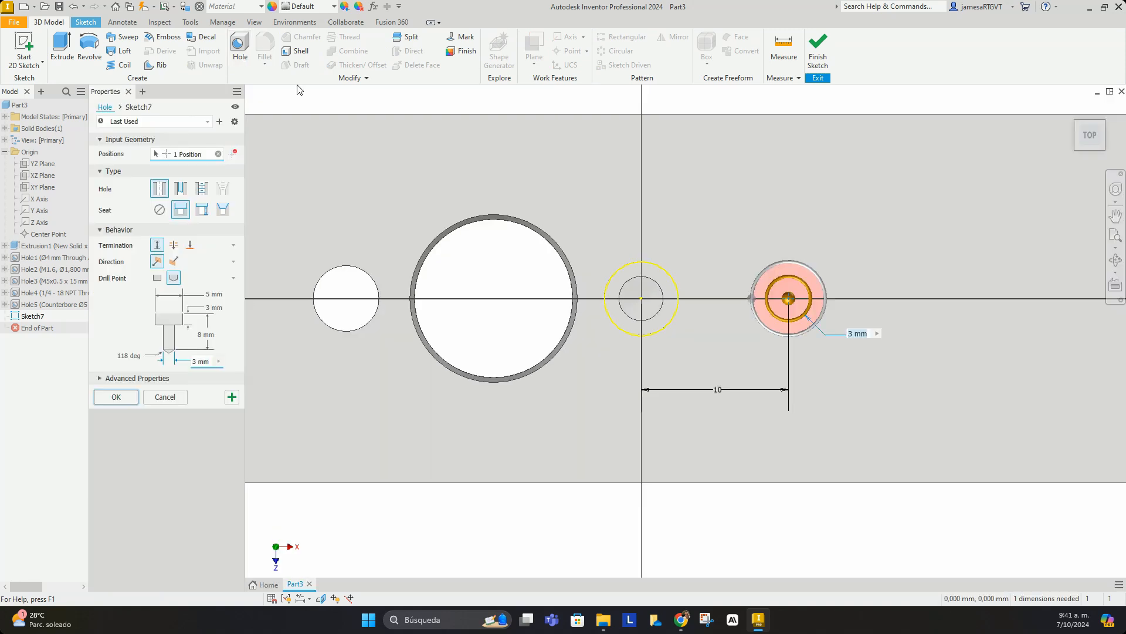
{"action": "left_click", "coordinate": [202, 211]}
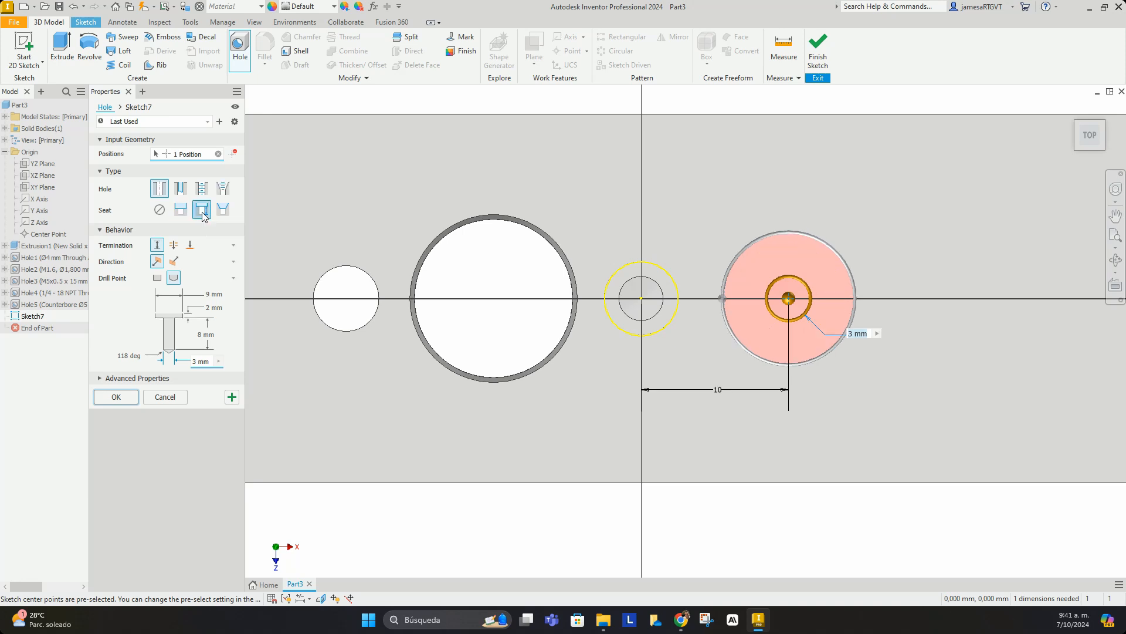
{"action": "middle_click_drag", "start_coordinate": [820, 332], "coordinate": [822, 259], "text": "shift"}
{"action": "mouse_move", "coordinate": [822, 271]}
{"action": "left_mouse_down"}
{"action": "mouse_move", "coordinate": [800, 279]}
{"action": "mouse_move", "coordinate": [812, 276]}
{"action": "mouse_move", "coordinate": [803, 288]}
{"action": "left_mouse_up"}
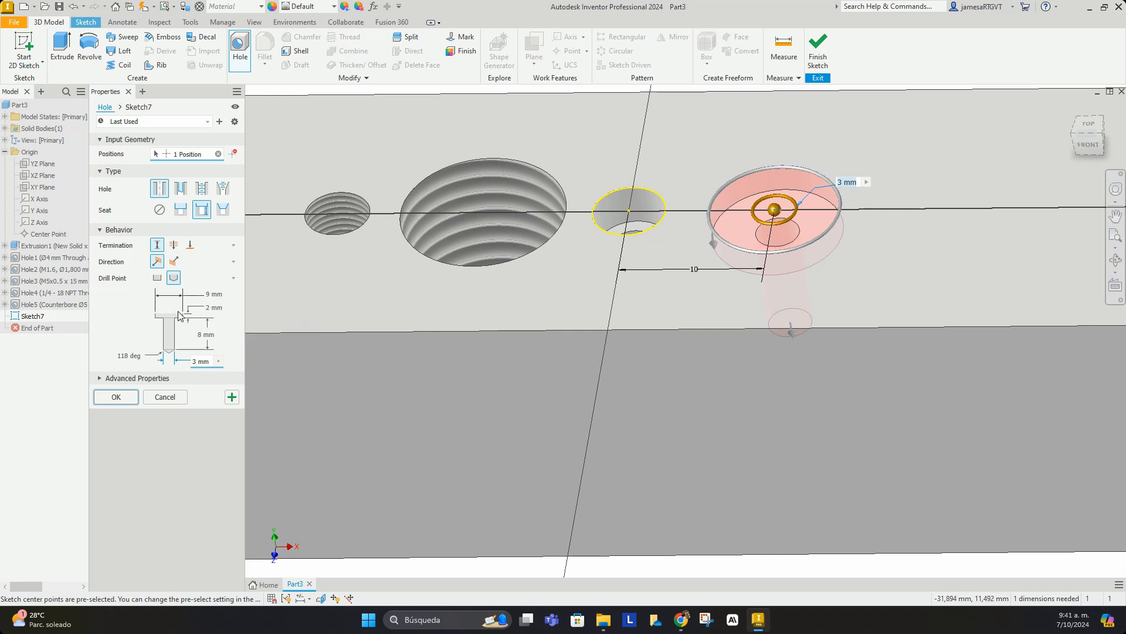
{"action": "left_click", "coordinate": [199, 361]}
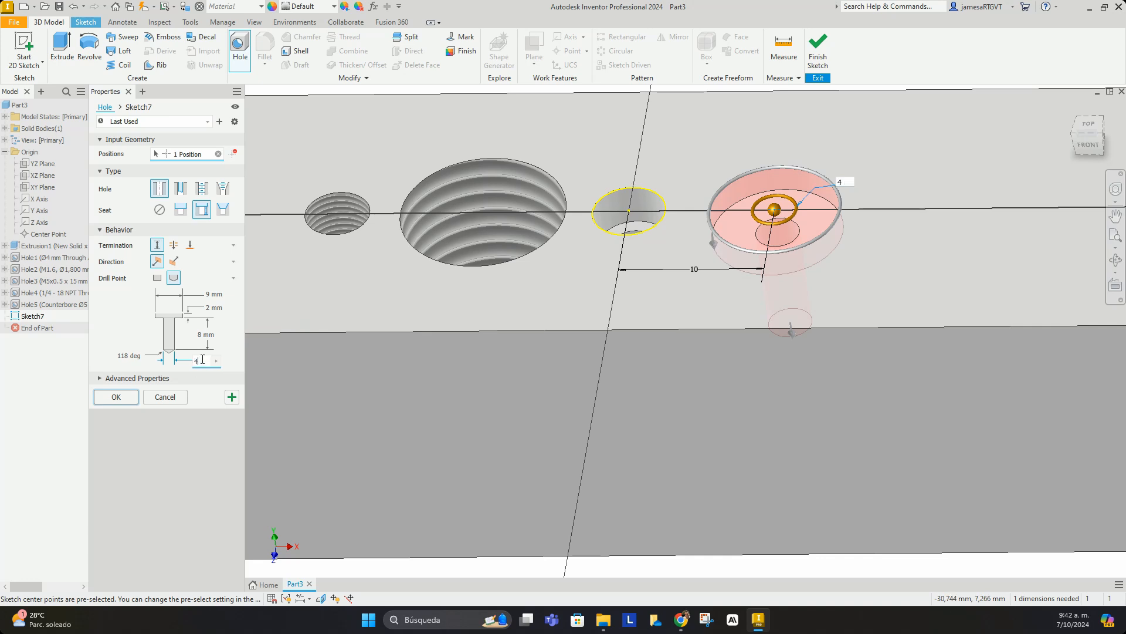
{"action": "type", "text": "4"}
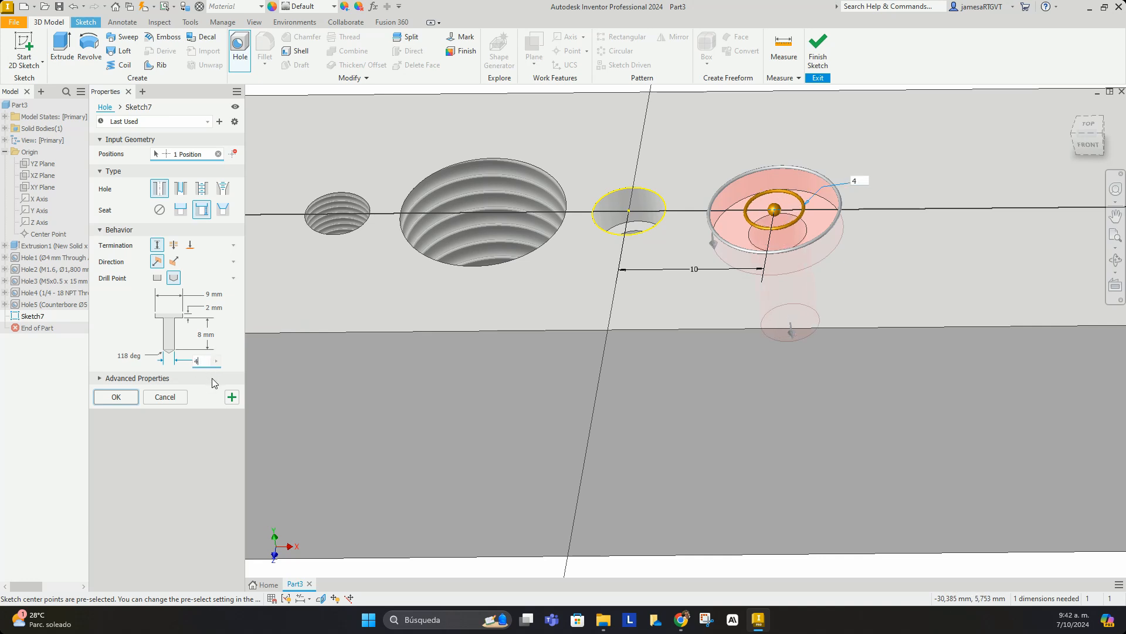
{"action": "left_click", "coordinate": [116, 396]}
Start a sketch on the block's top face and place a point on the horizontal axis, about 10.3 mm right of the spotface hole's centre
{"action": "scroll", "coordinate": [769, 227], "scroll_direction": "down", "scroll_amount": 5}
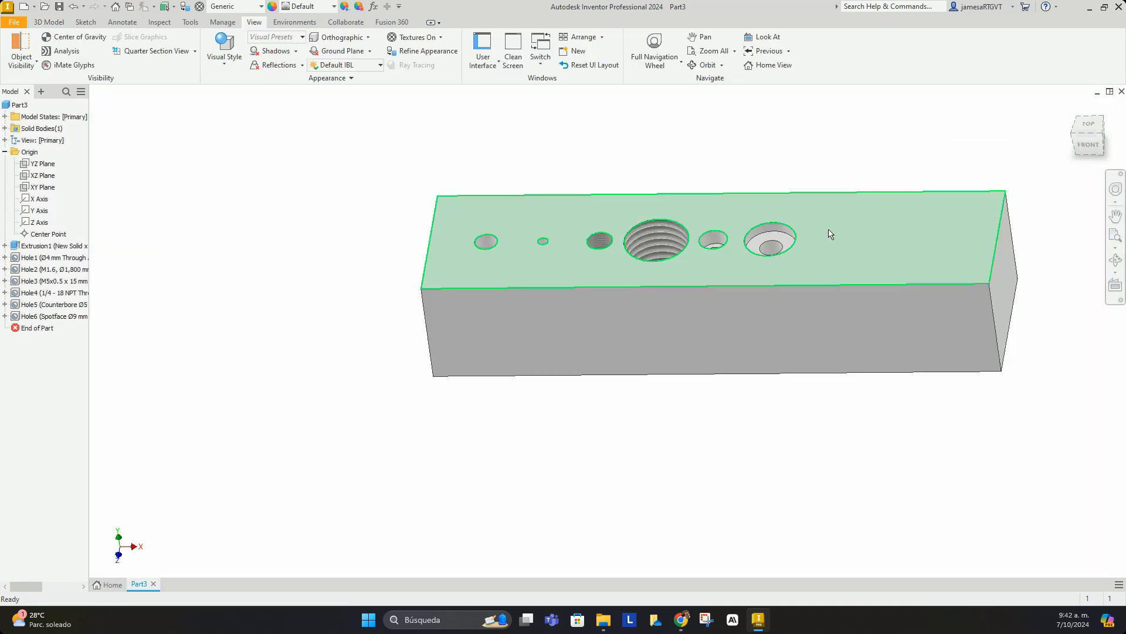
{"action": "left_click", "coordinate": [853, 245]}
{"action": "left_click", "coordinate": [942, 231]}
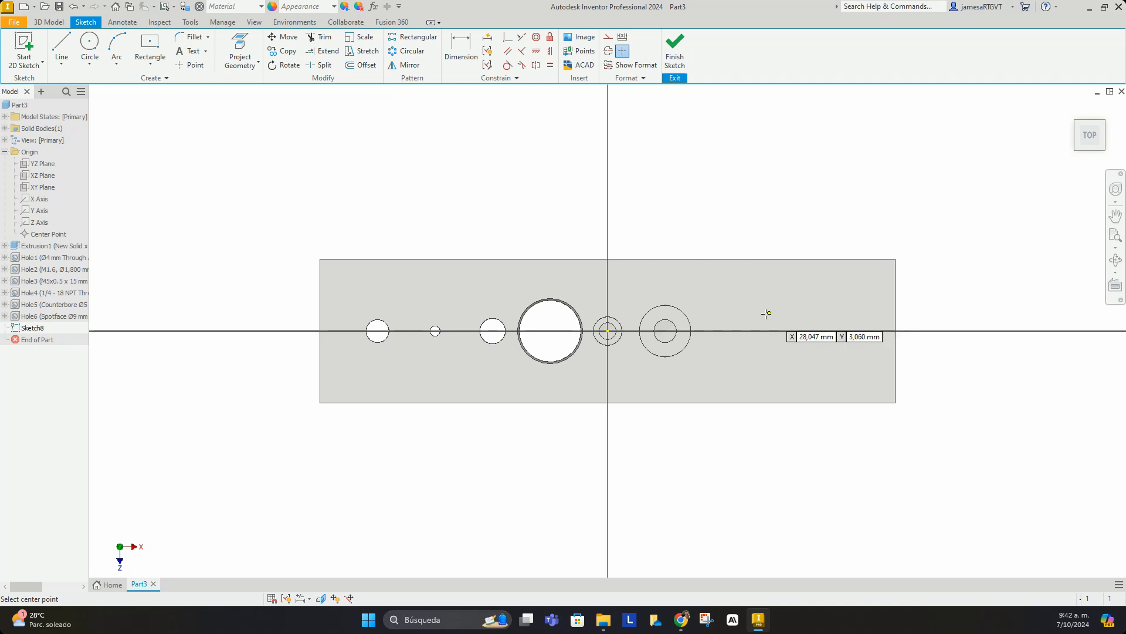
{"action": "left_click", "coordinate": [724, 332]}
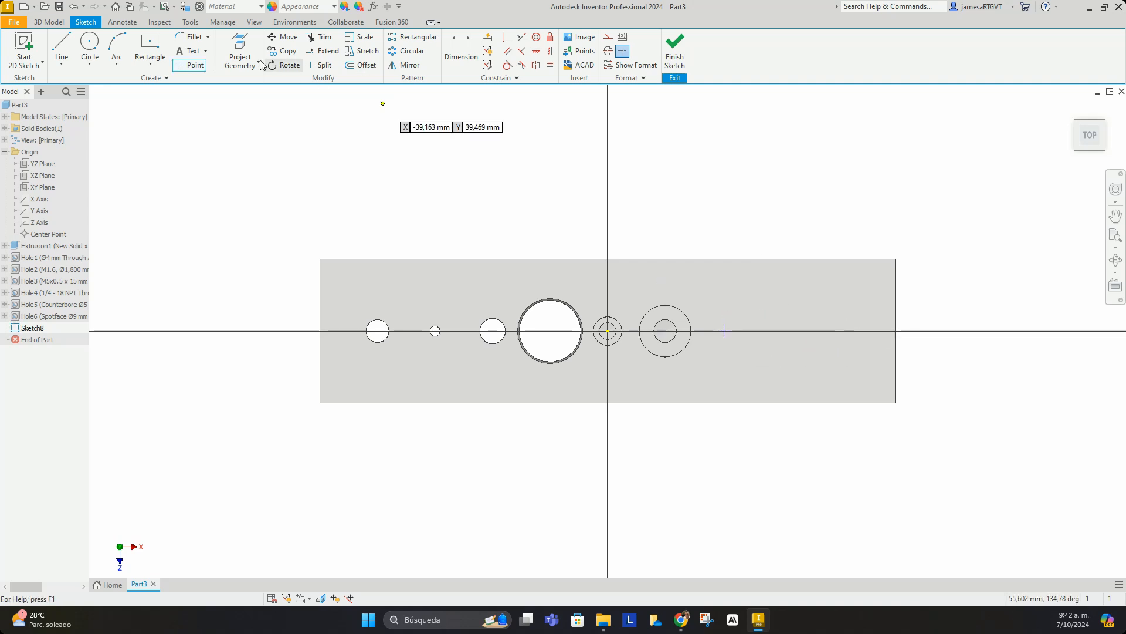
Dimension the new point 10 mm from the centre of the spotface hole
{"action": "left_click", "coordinate": [460, 48]}
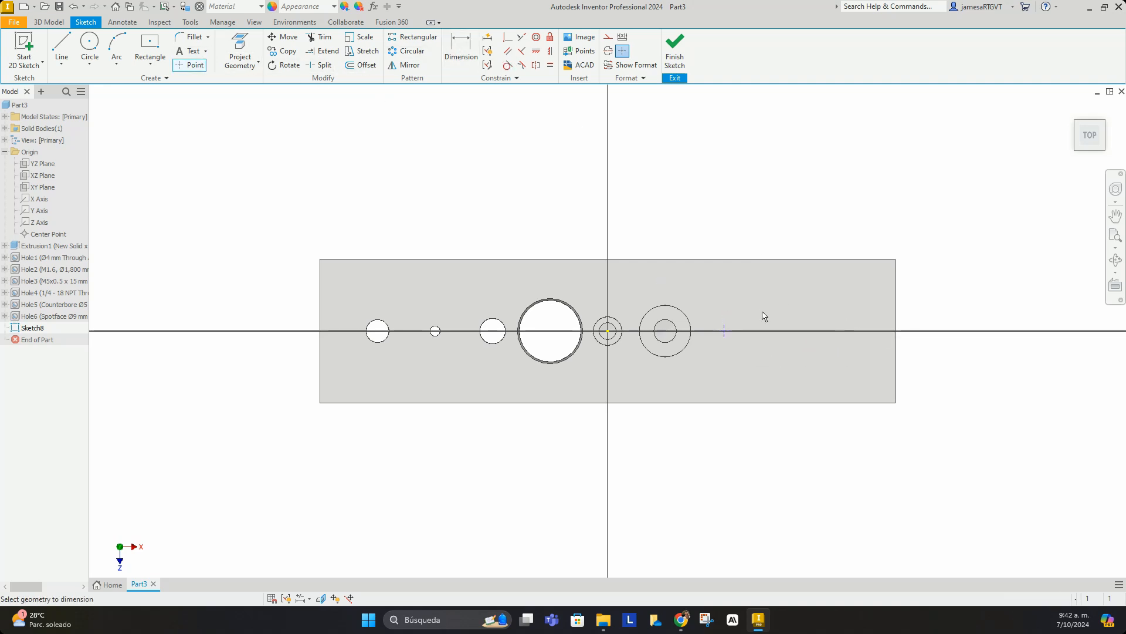
{"action": "left_click", "coordinate": [685, 347]}
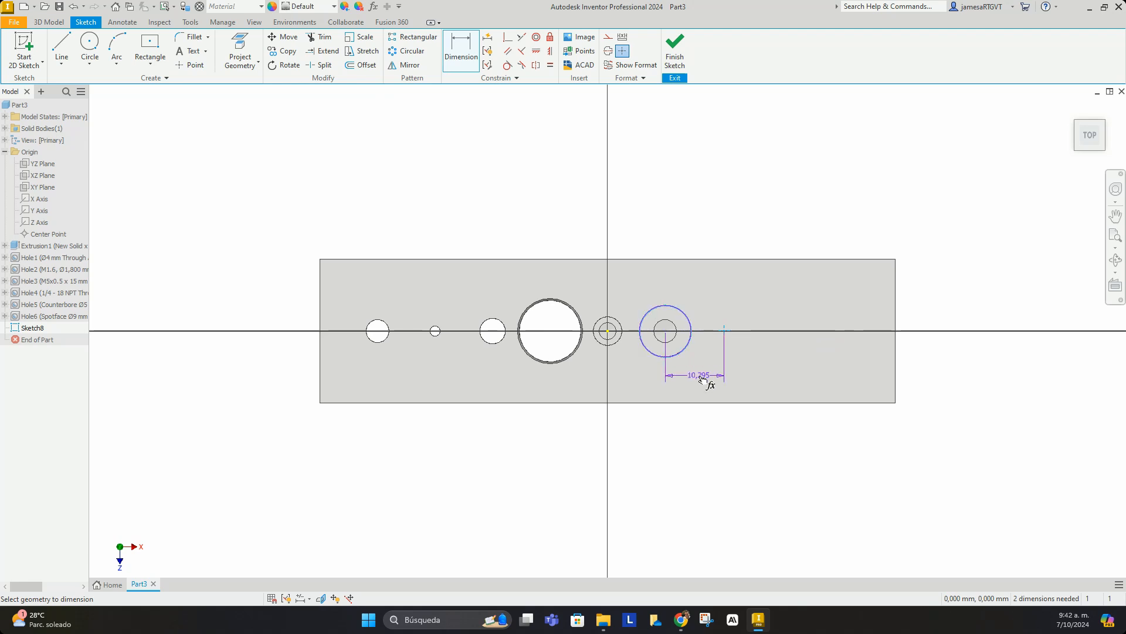
{"action": "left_click", "coordinate": [701, 376]}
{"action": "type", "text": "10"}
{"action": "key", "text": "Return"}
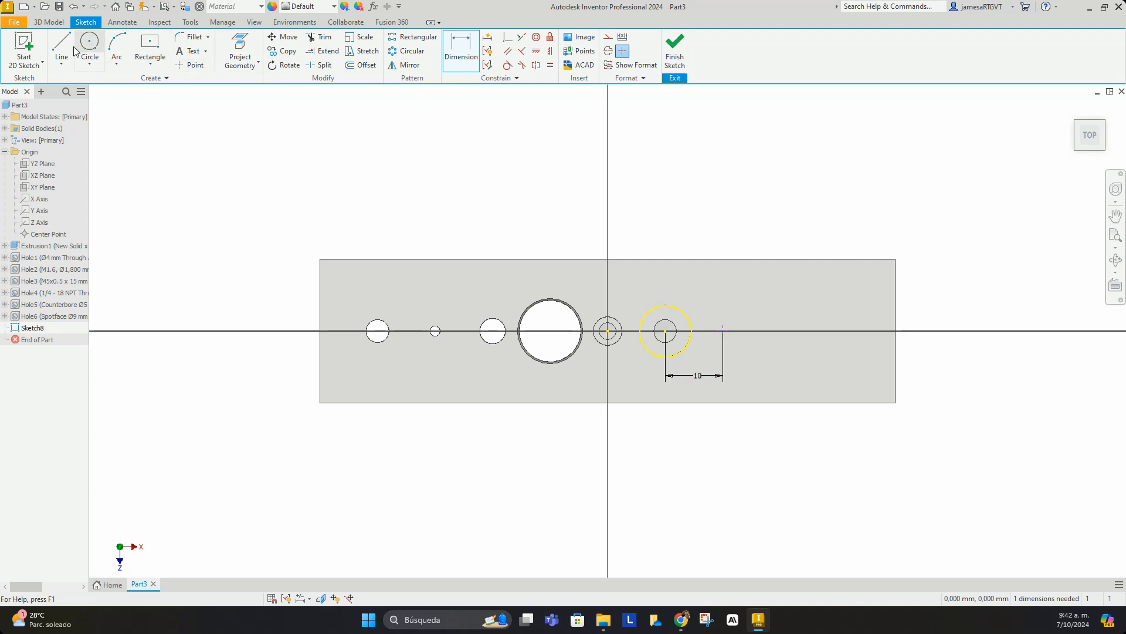
Start a simple hole with a countersink seat at the new point and set its hole diameter to 3 mm
{"action": "left_click", "coordinate": [53, 22]}
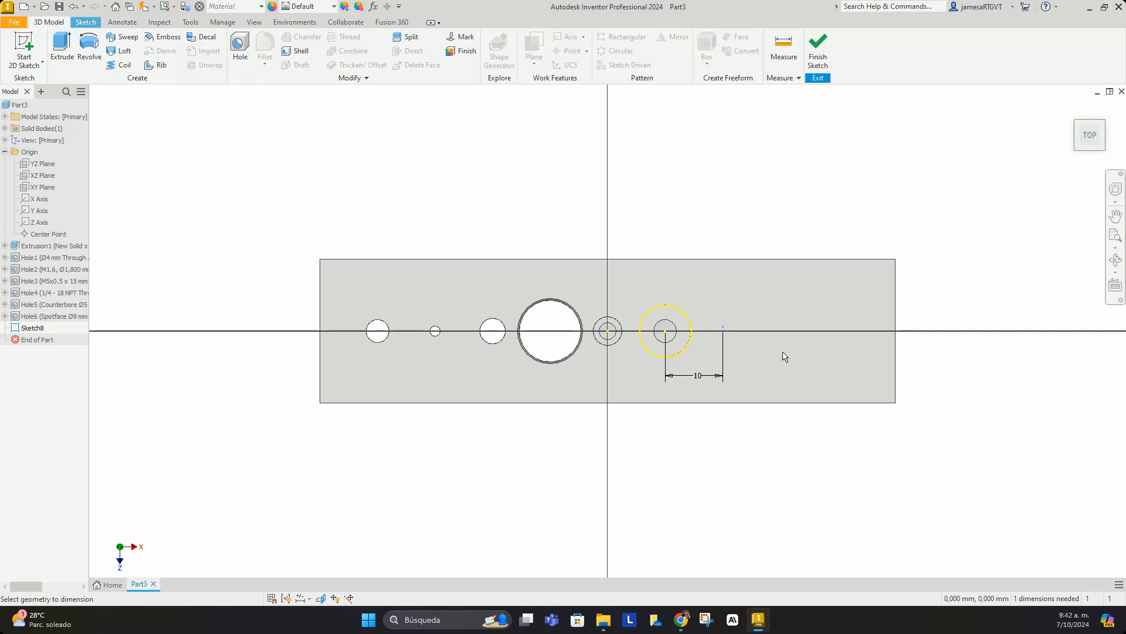
{"action": "key", "text": "h"}
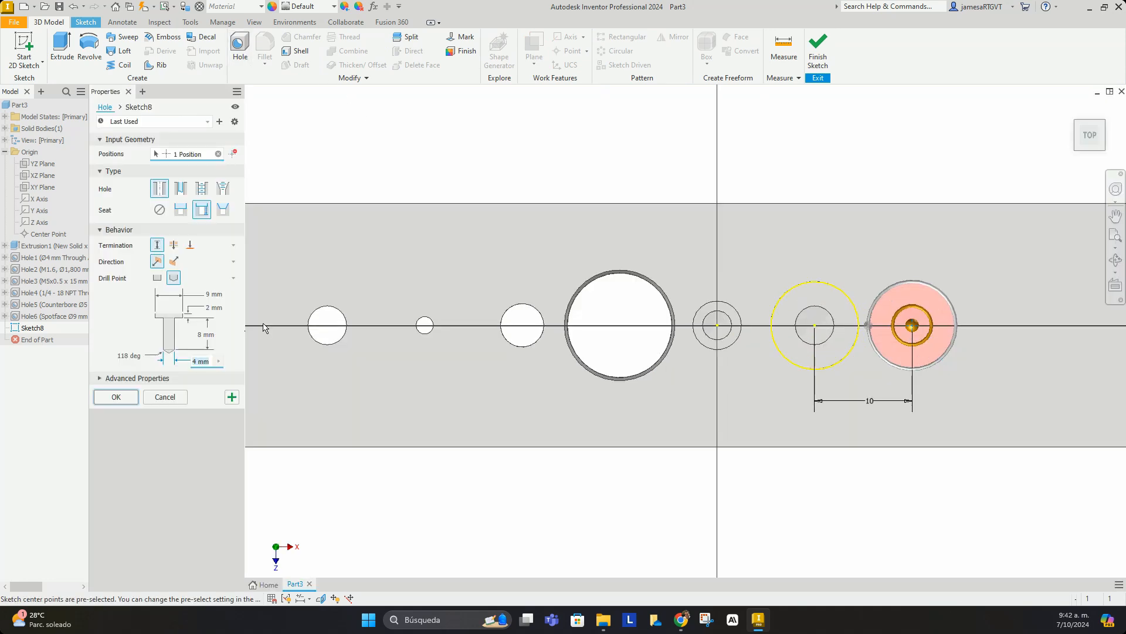
{"action": "left_click", "coordinate": [223, 210]}
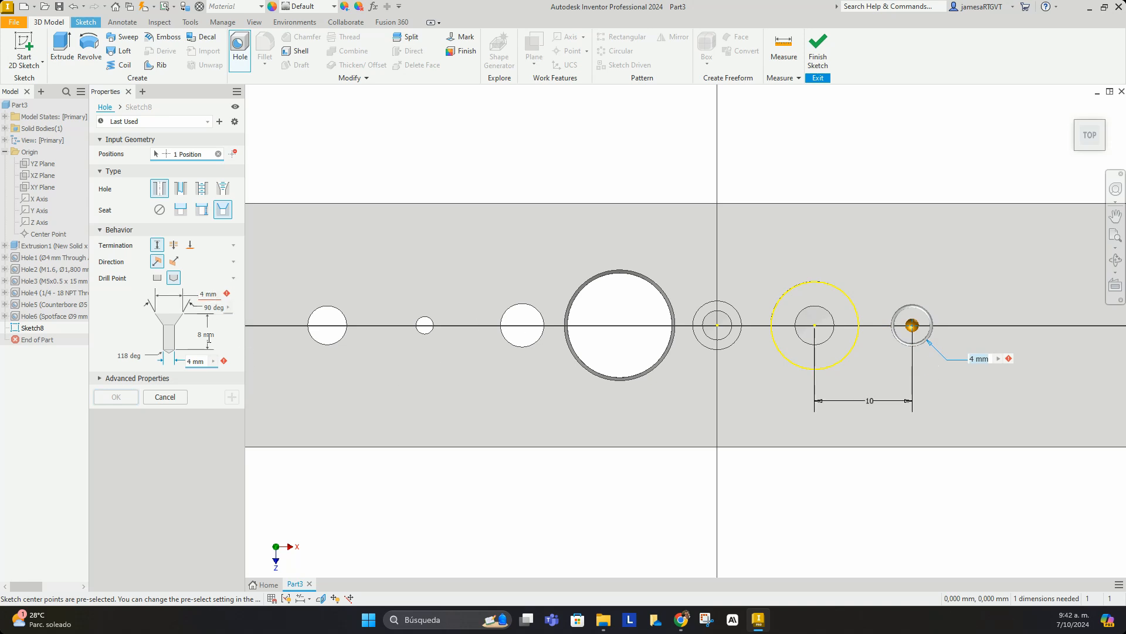
{"action": "left_click", "coordinate": [202, 362]}
{"action": "type", "text": "3"}
Examine the countersink hole preview from the block's front side, close up and from farther away
{"action": "middle_click_drag", "start_coordinate": [983, 347], "coordinate": [885, 190], "text": "shift"}
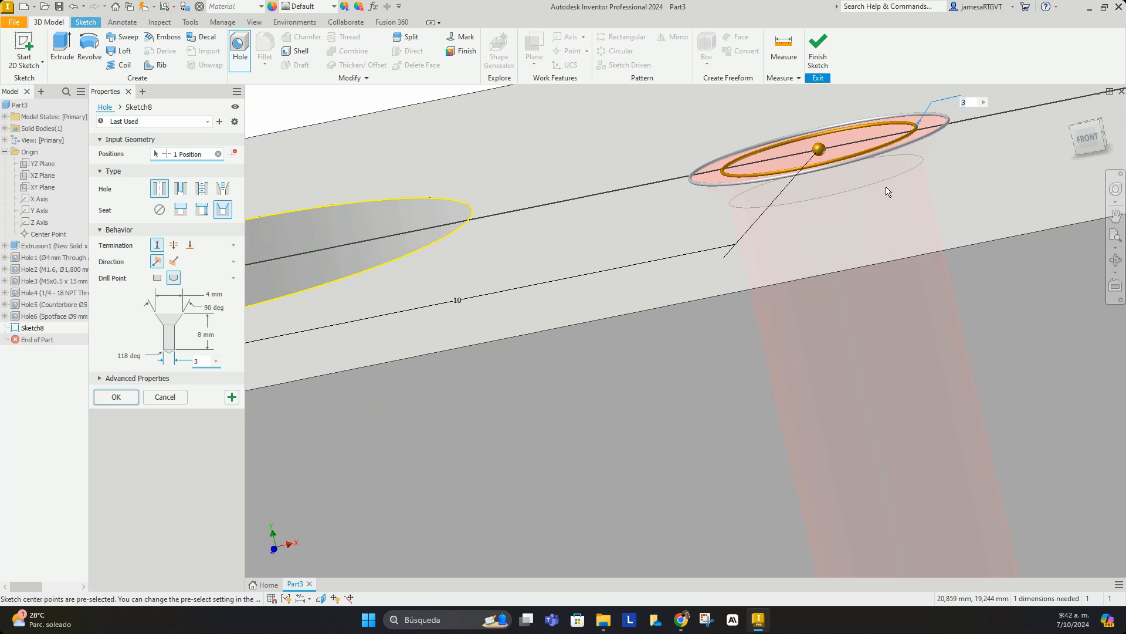
{"action": "scroll", "coordinate": [945, 150], "scroll_direction": "down", "scroll_amount": 7}
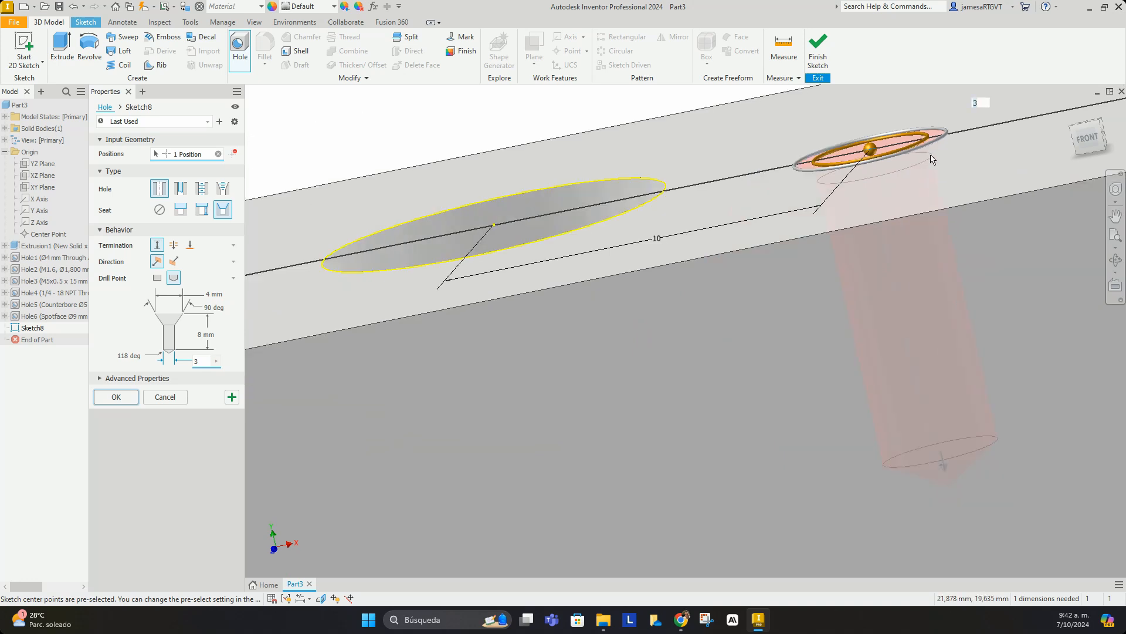
{"action": "scroll", "coordinate": [929, 145], "scroll_direction": "up", "scroll_amount": 3}
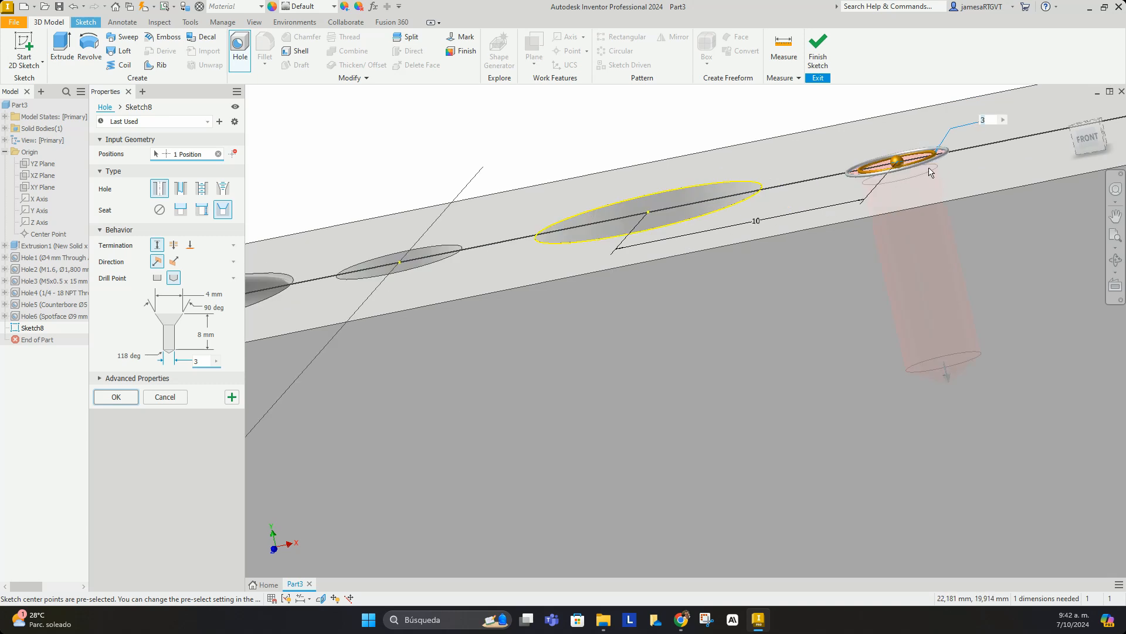
{"action": "scroll", "coordinate": [921, 175], "scroll_direction": "down", "scroll_amount": 4}
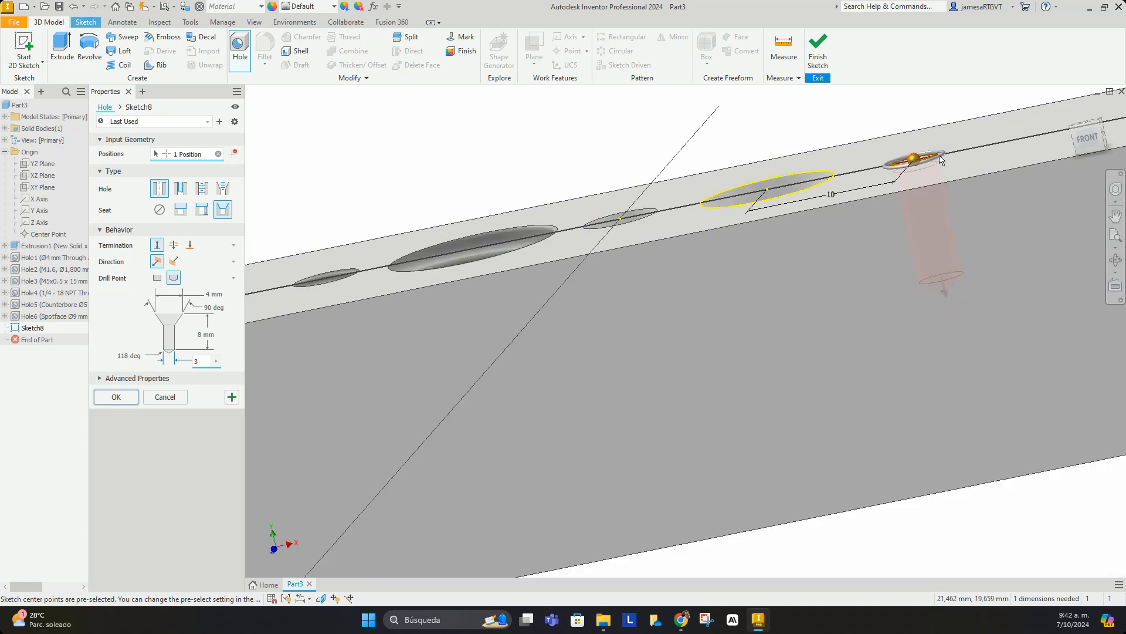
{"action": "scroll", "coordinate": [927, 185], "scroll_direction": "up", "scroll_amount": 6}
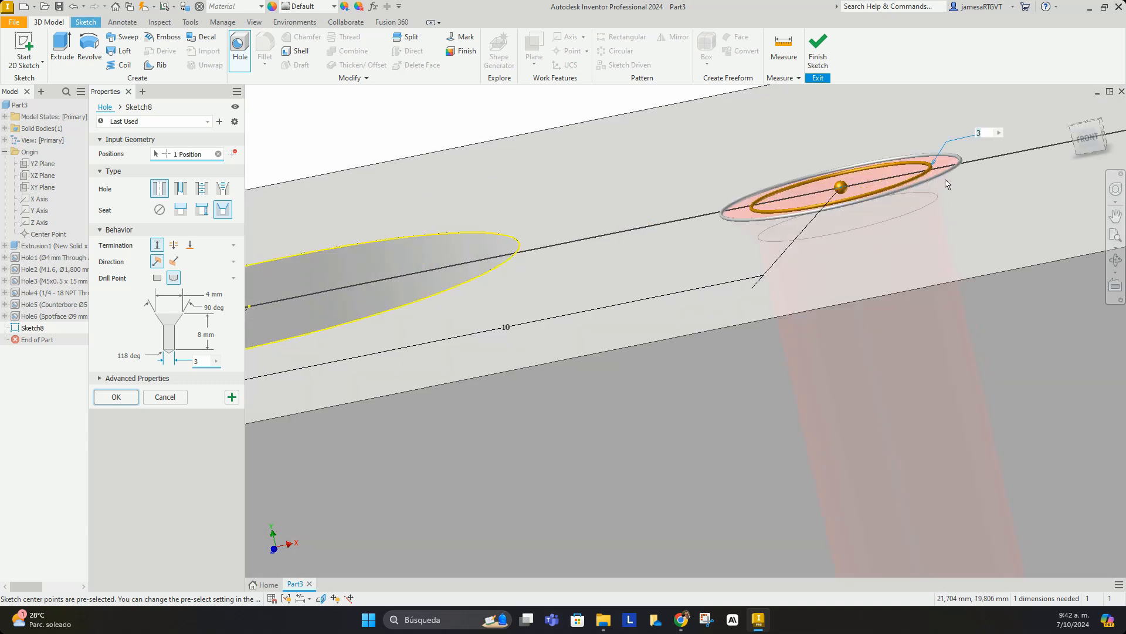
{"action": "scroll", "coordinate": [941, 193], "scroll_direction": "down", "scroll_amount": 3}
{"action": "scroll", "coordinate": [941, 196], "scroll_direction": "up", "scroll_amount": 2}
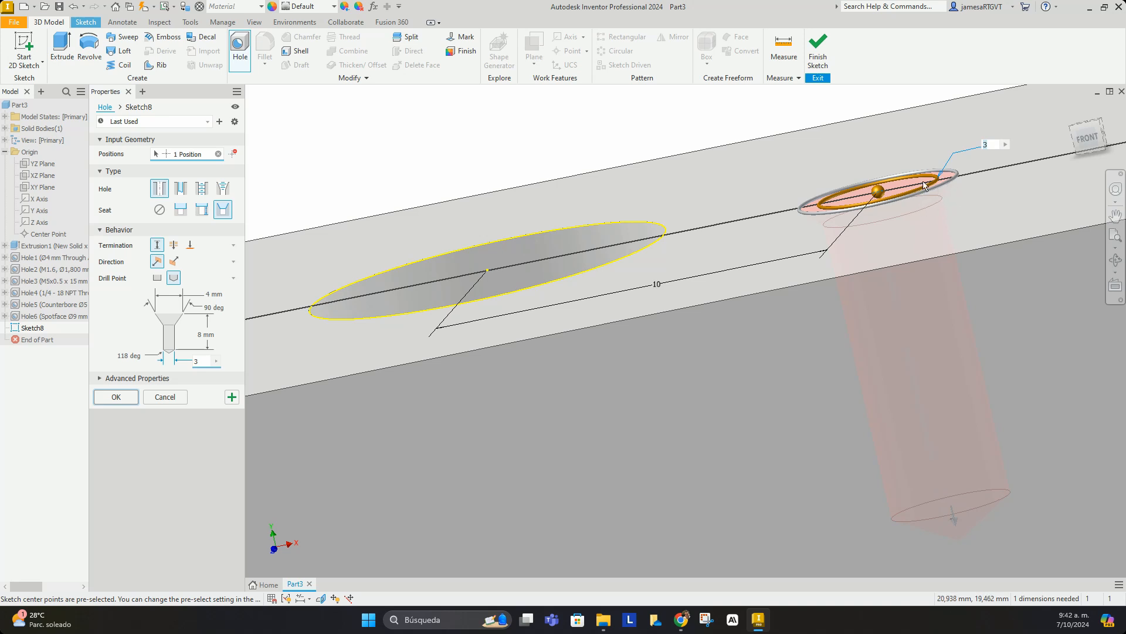
{"action": "scroll", "coordinate": [892, 267], "scroll_direction": "down", "scroll_amount": 4}
{"action": "scroll", "coordinate": [904, 261], "scroll_direction": "up", "scroll_amount": 2}
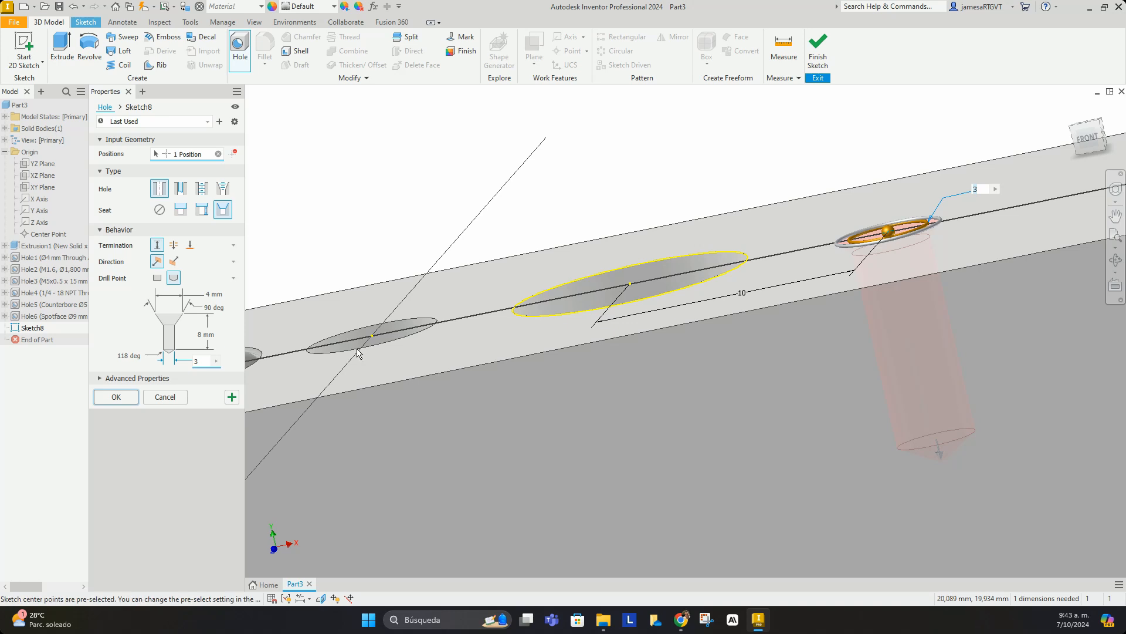
Create the countersink hole as a tapped Through All hole with an ISO Metric profile M4x0.7 thread and a 6 mm countersink diameter
{"action": "left_click", "coordinate": [174, 246]}
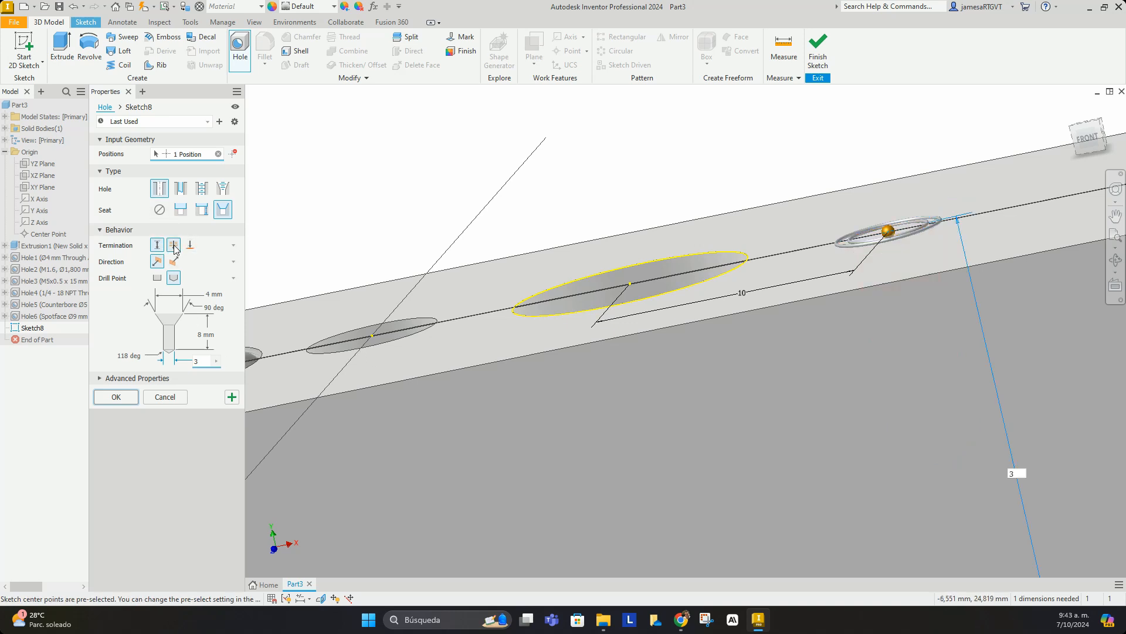
{"action": "left_click", "coordinate": [201, 189]}
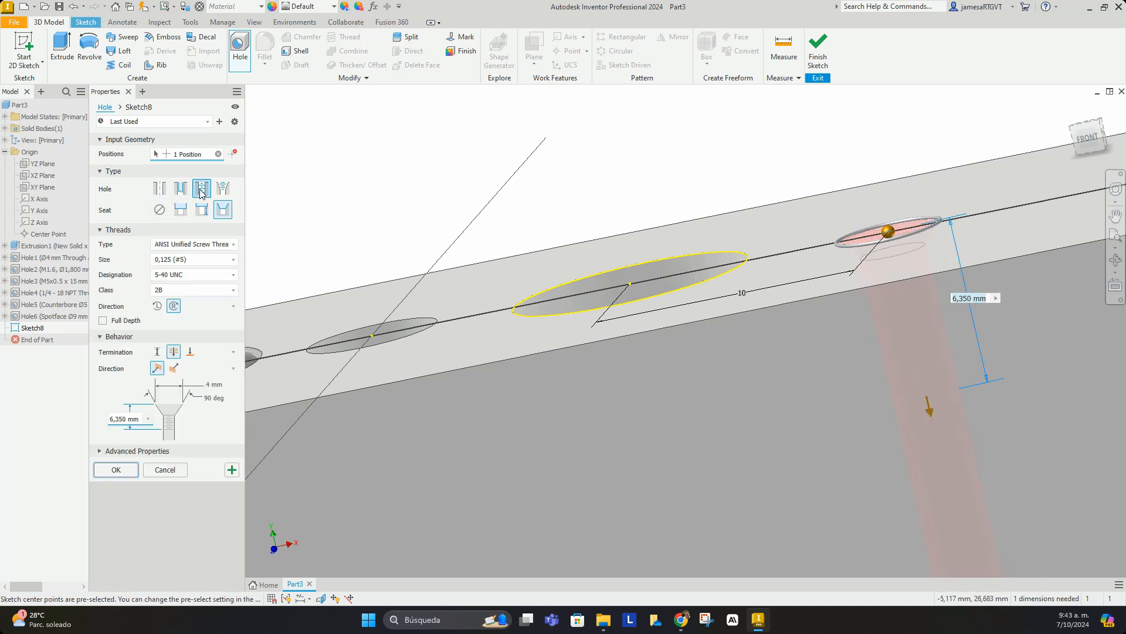
{"action": "left_click", "coordinate": [216, 245]}
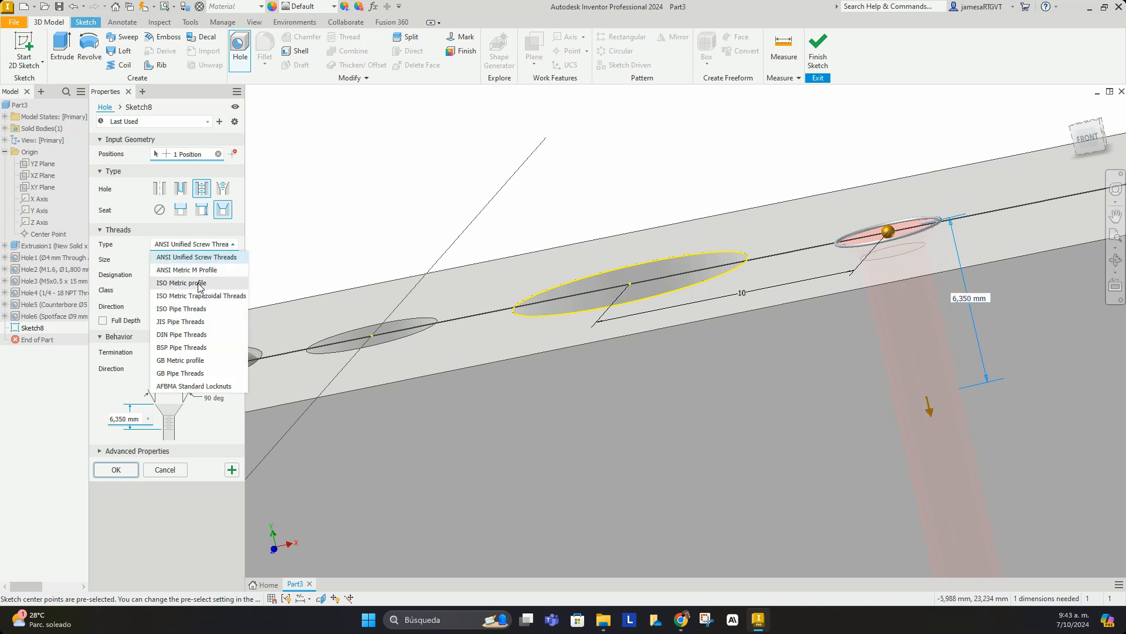
{"action": "left_click", "coordinate": [198, 284]}
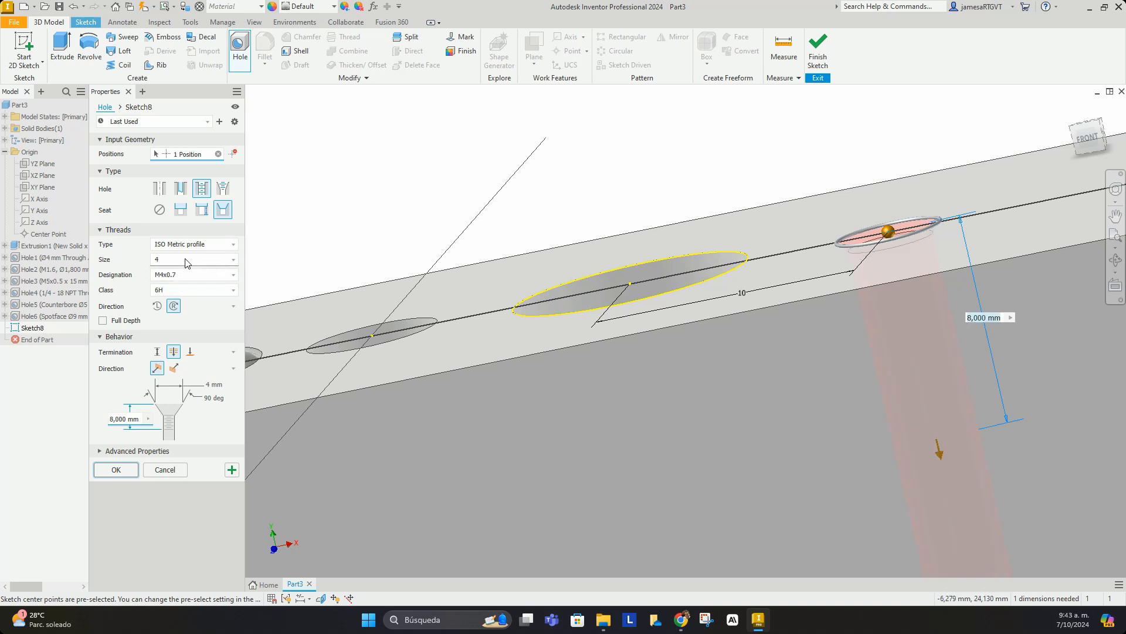
{"action": "left_click", "coordinate": [187, 260]}
{"action": "left_click", "coordinate": [187, 260]}
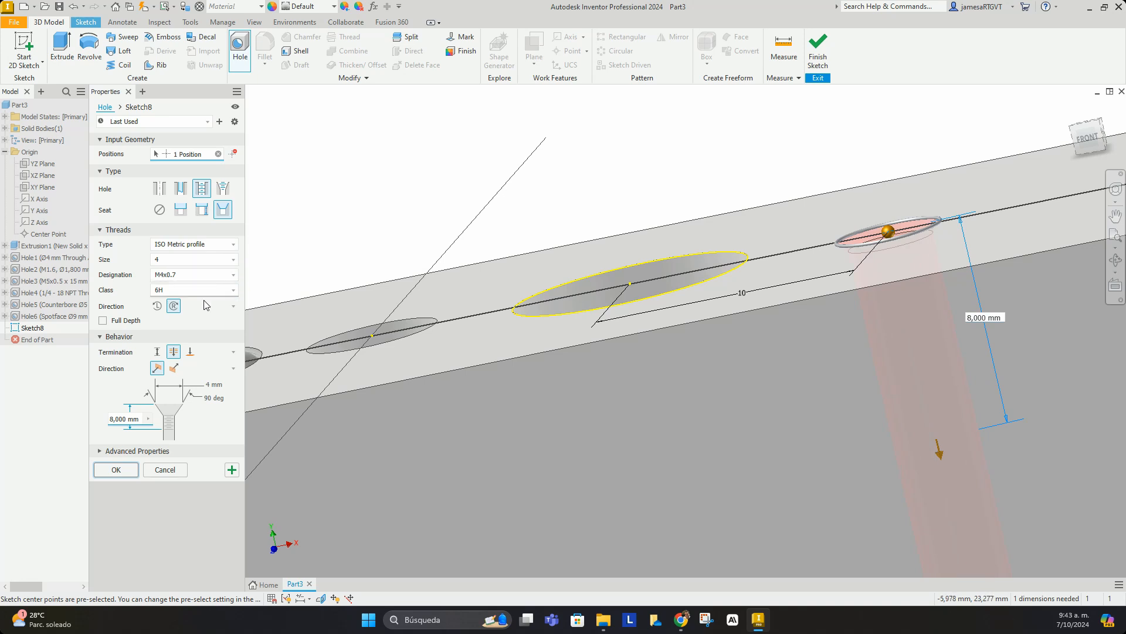
{"action": "left_click", "coordinate": [211, 384]}
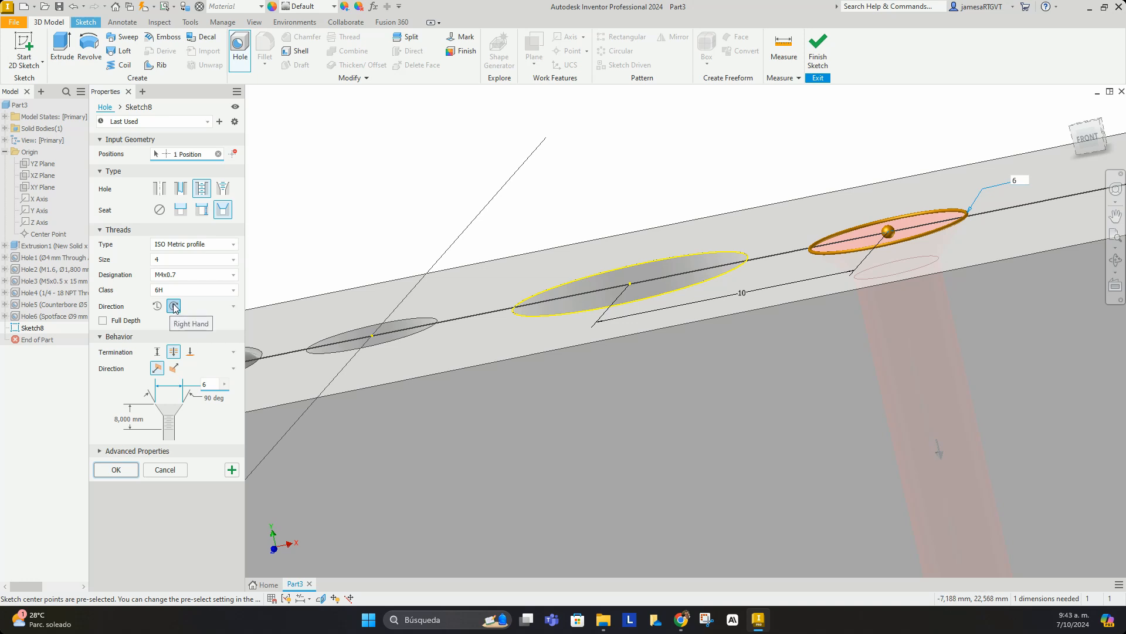
{"action": "left_click", "coordinate": [117, 470]}
Examine the finished tapped countersink hole and its thread from above, beside the other holes on the block
{"action": "scroll", "coordinate": [537, 347], "scroll_direction": "down", "scroll_amount": 5}
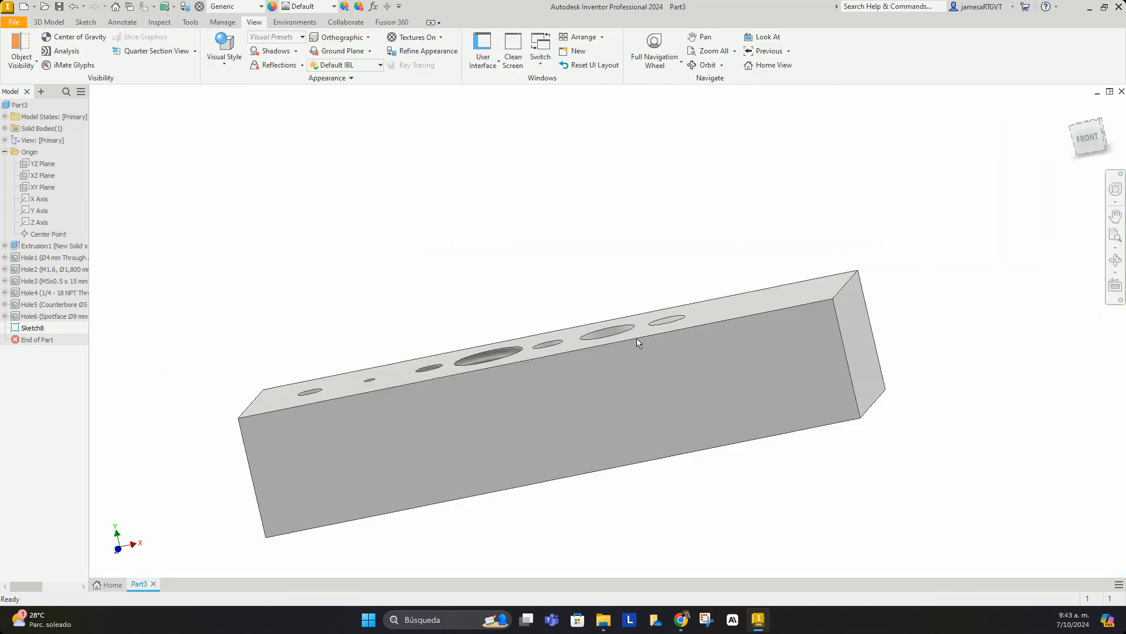
{"action": "middle_click_drag", "start_coordinate": [666, 318], "coordinate": [712, 365]}
{"action": "scroll", "coordinate": [674, 386], "scroll_direction": "up", "scroll_amount": 5}
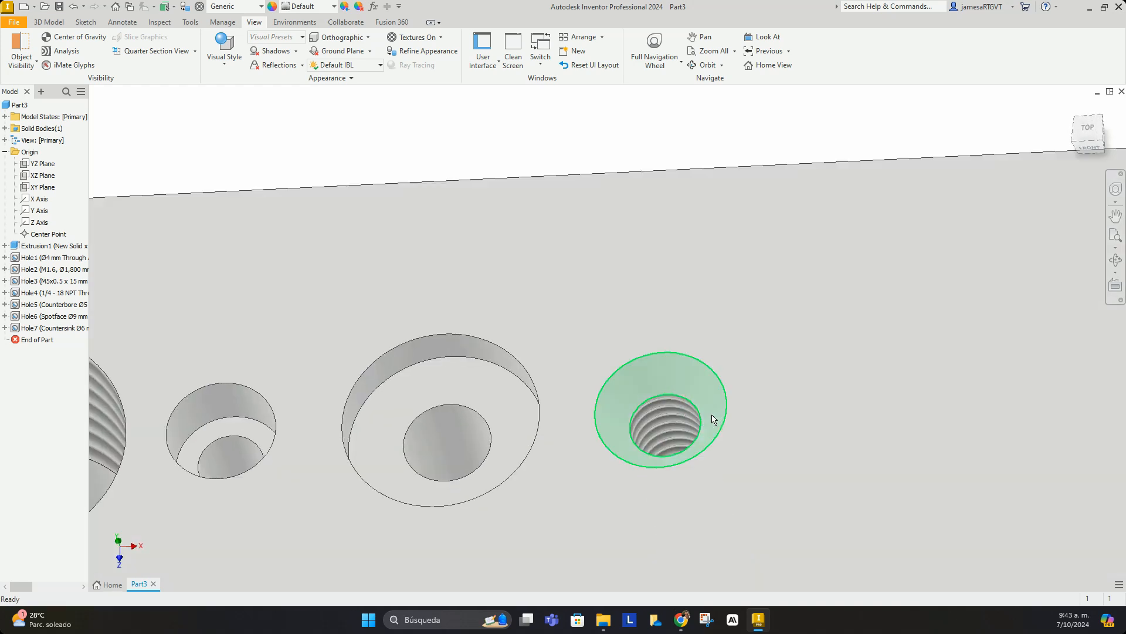
{"action": "scroll", "coordinate": [669, 421], "scroll_direction": "down", "scroll_amount": 5}
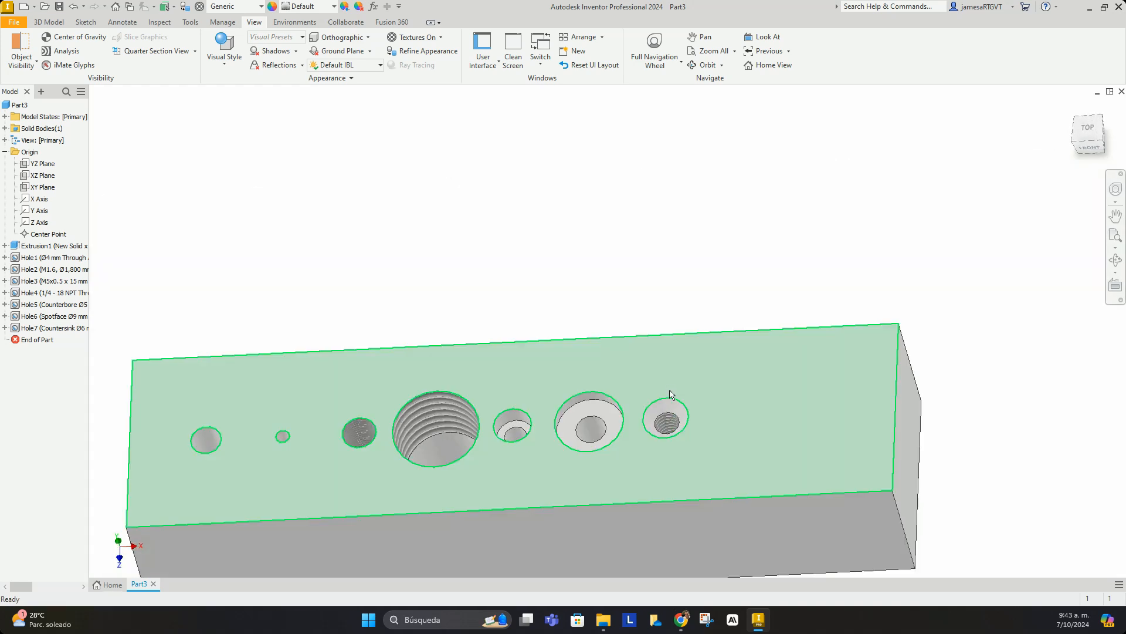
{"action": "scroll", "coordinate": [666, 463], "scroll_direction": "up", "scroll_amount": 5}
{"action": "scroll", "coordinate": [660, 478], "scroll_direction": "down", "scroll_amount": 3}
{"action": "scroll", "coordinate": [660, 480], "scroll_direction": "up", "scroll_amount": 4}
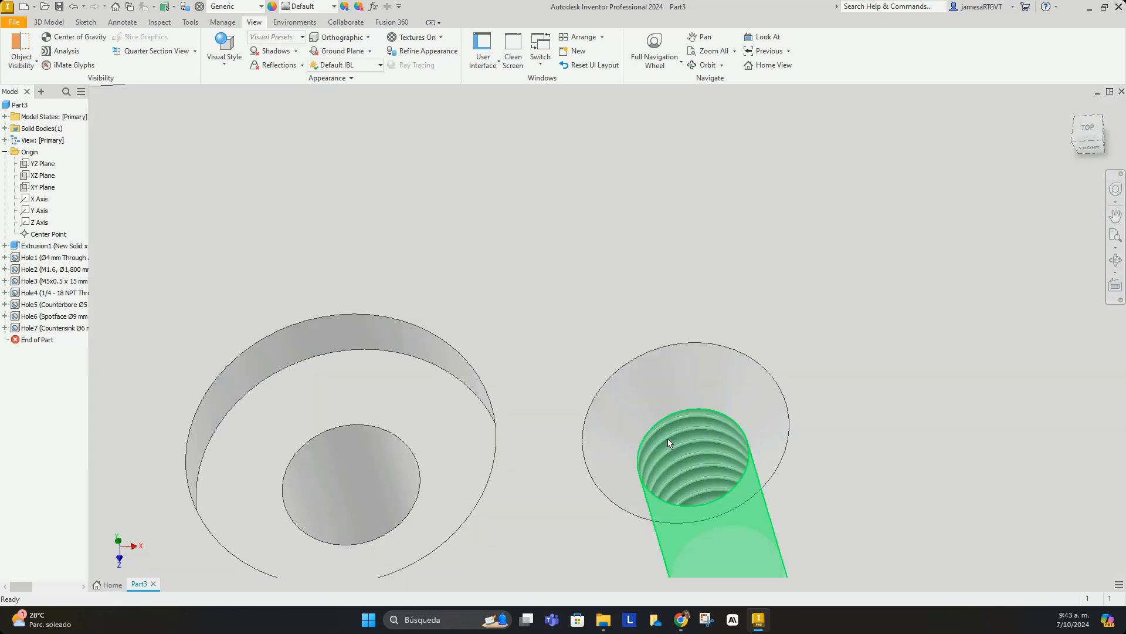
{"action": "scroll", "coordinate": [660, 432], "scroll_direction": "down", "scroll_amount": 5}
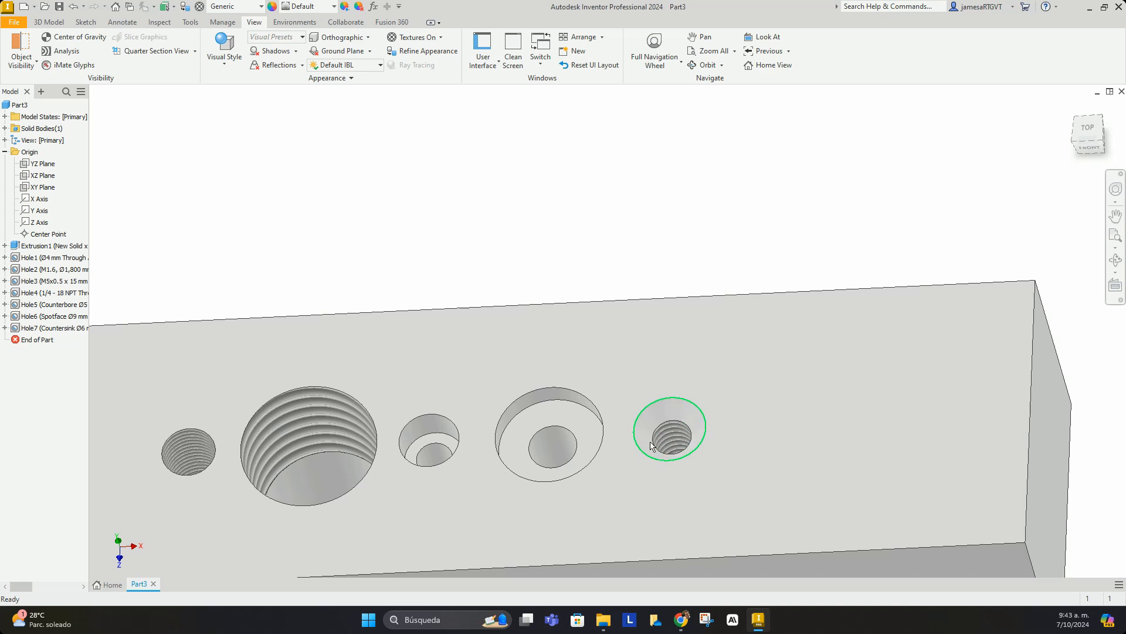
{"action": "scroll", "coordinate": [669, 426], "scroll_direction": "up", "scroll_amount": 5}
{"action": "scroll", "coordinate": [707, 358], "scroll_direction": "down", "scroll_amount": 5}
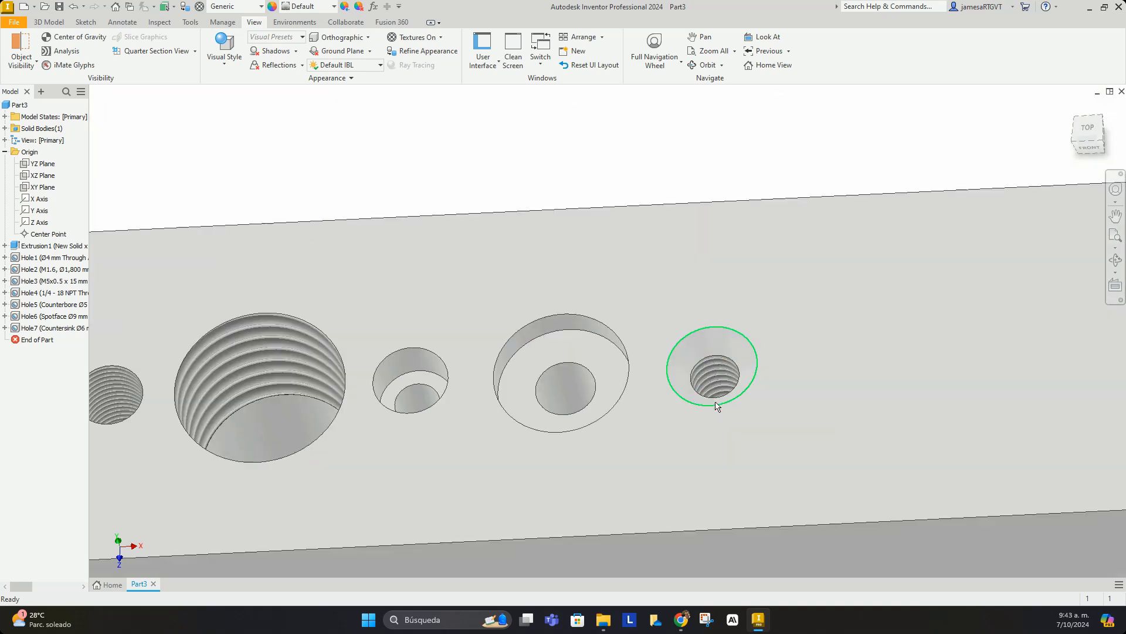
{"action": "scroll", "coordinate": [772, 372], "scroll_direction": "up", "scroll_amount": 3}
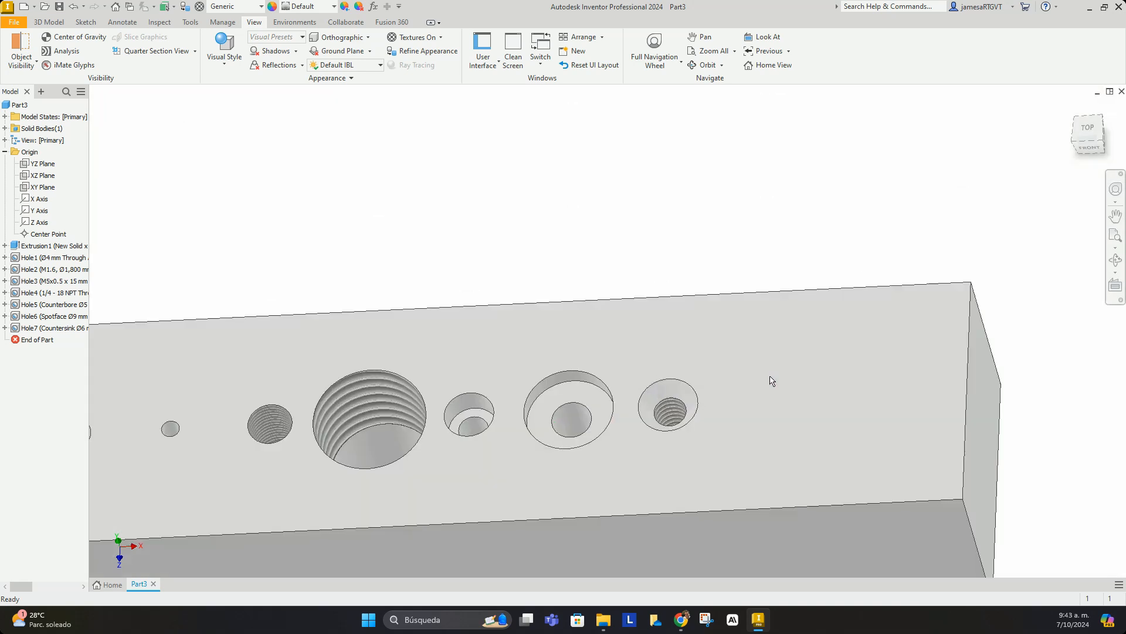
Start a sketch on the block's top face and place a centreline point 10 mm beyond the countersink hole's centre
{"action": "right_click", "coordinate": [755, 420]}
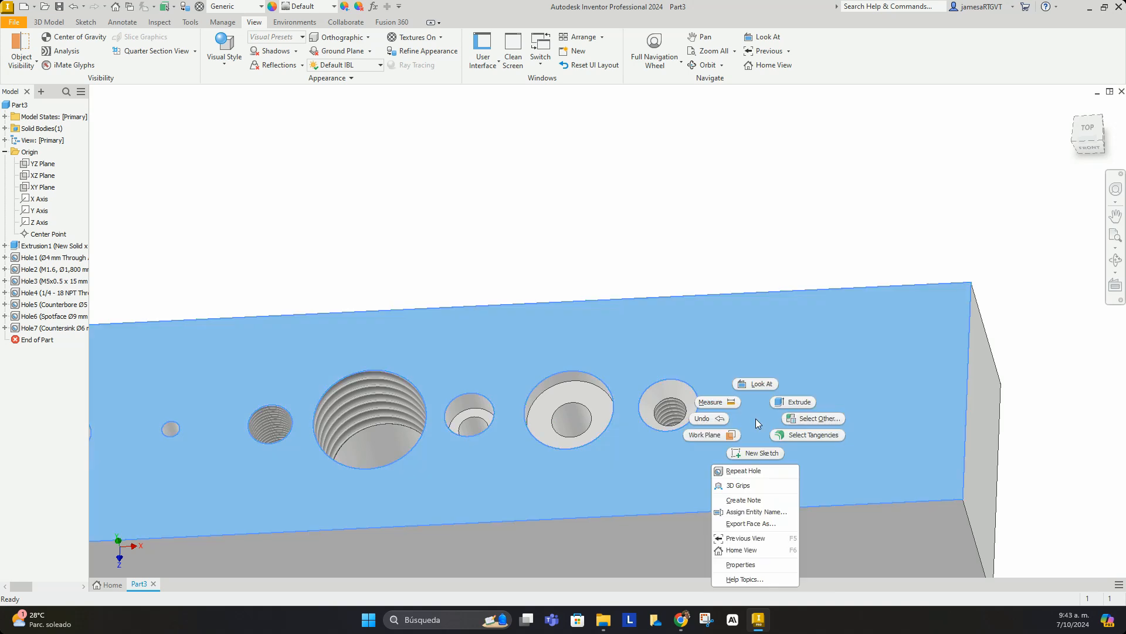
{"action": "left_click", "coordinate": [766, 453]}
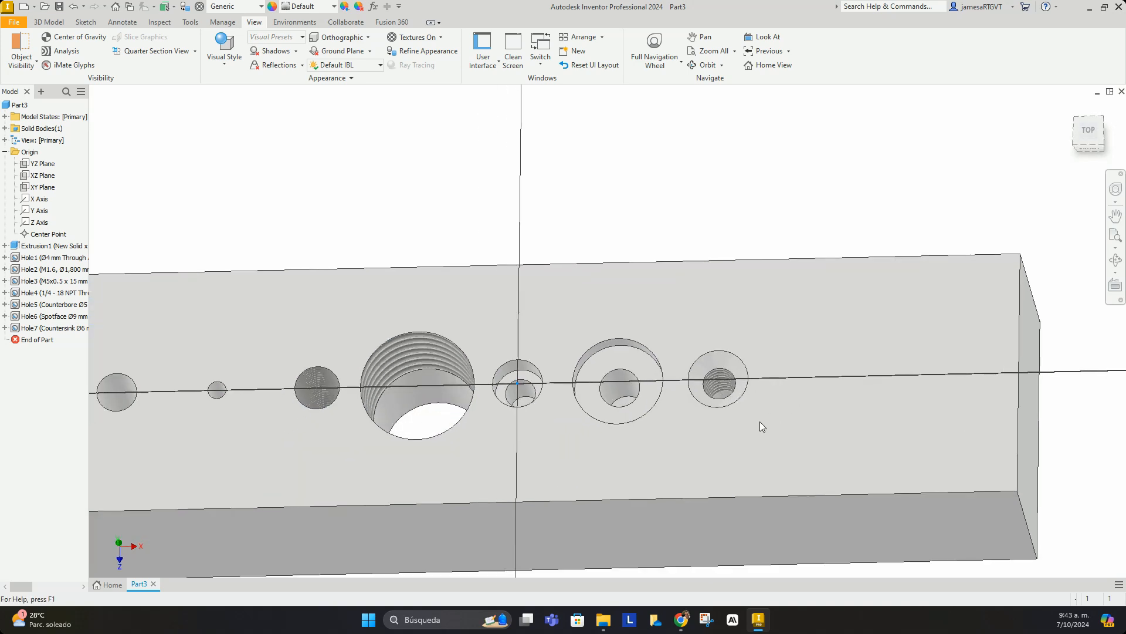
{"action": "left_click", "coordinate": [180, 67]}
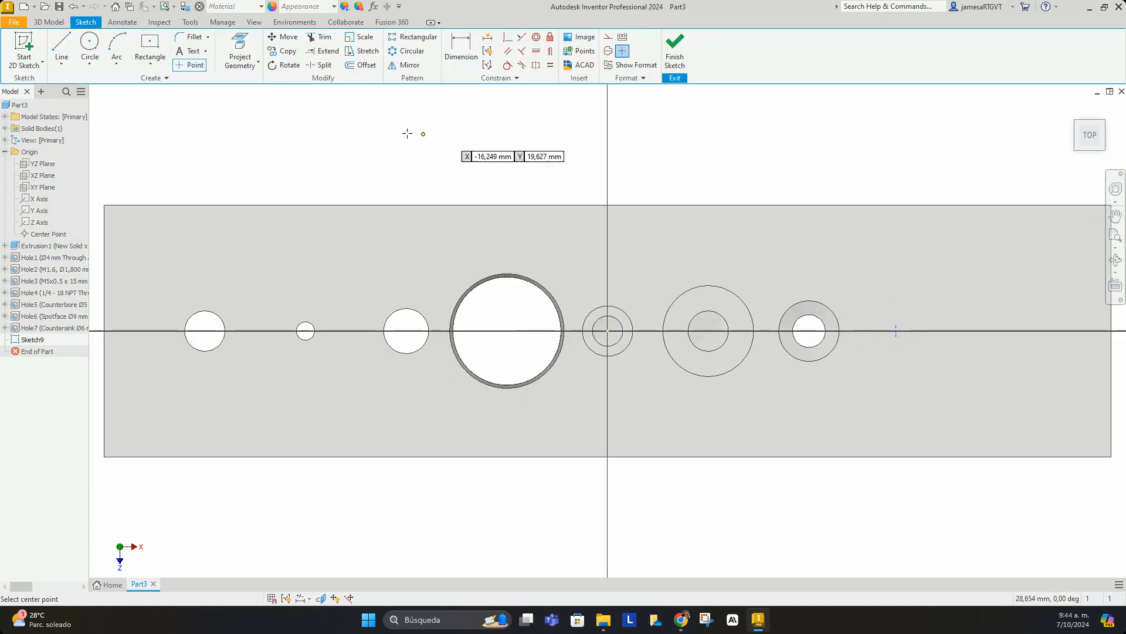
{"action": "left_click", "coordinate": [462, 48]}
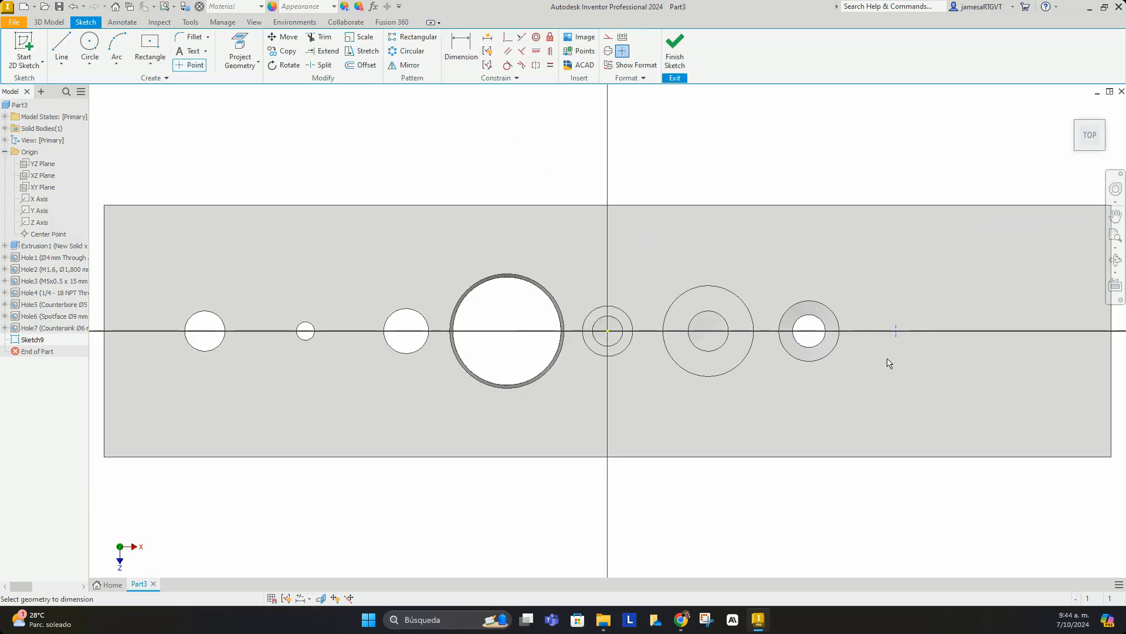
{"action": "left_click", "coordinate": [840, 353]}
{"action": "left_click", "coordinate": [839, 418]}
{"action": "type", "text": "10"}
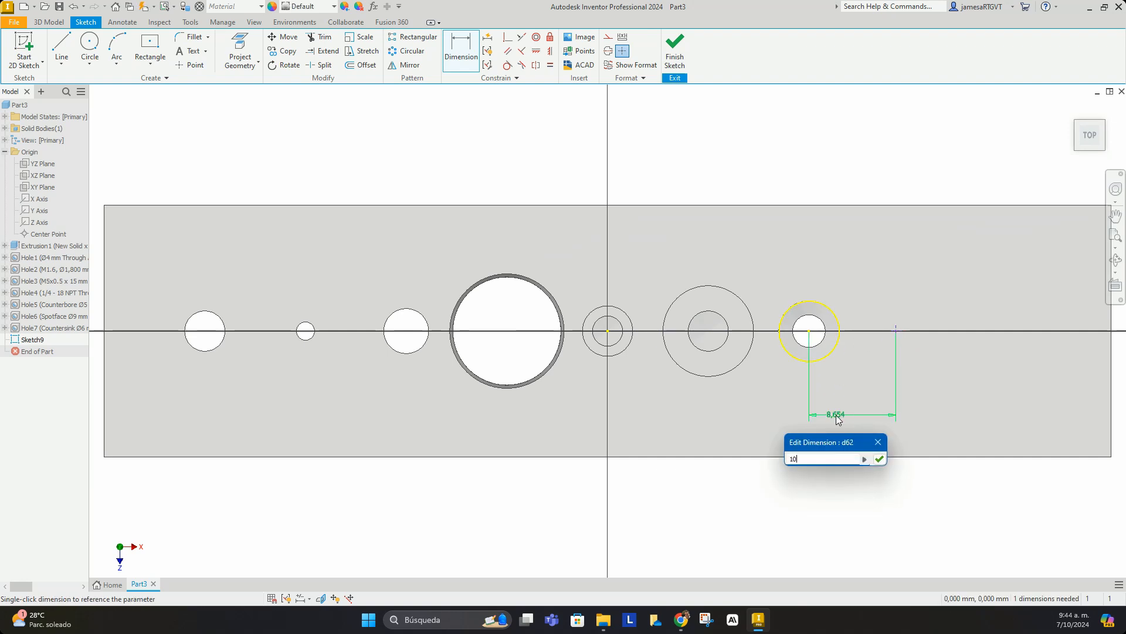
{"action": "key", "text": "Return"}
Create a tapped M4x0.7 hole with a counterbore seat at the new point, with Distance termination and a 12 mm hole depth
{"action": "left_click", "coordinate": [49, 21]}
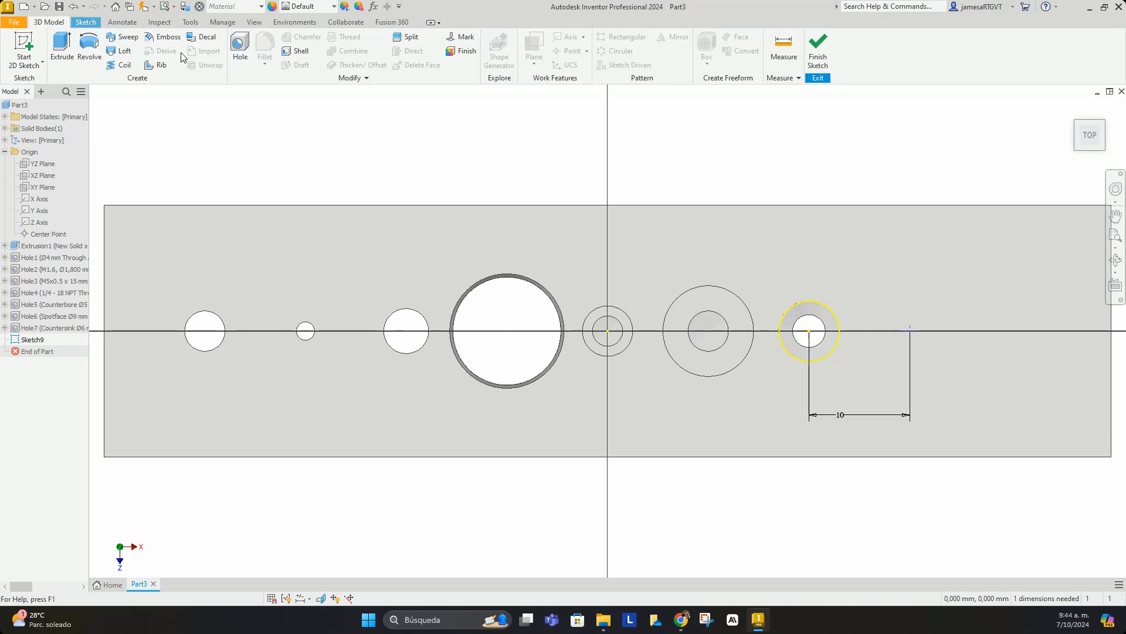
{"action": "left_click", "coordinate": [238, 48]}
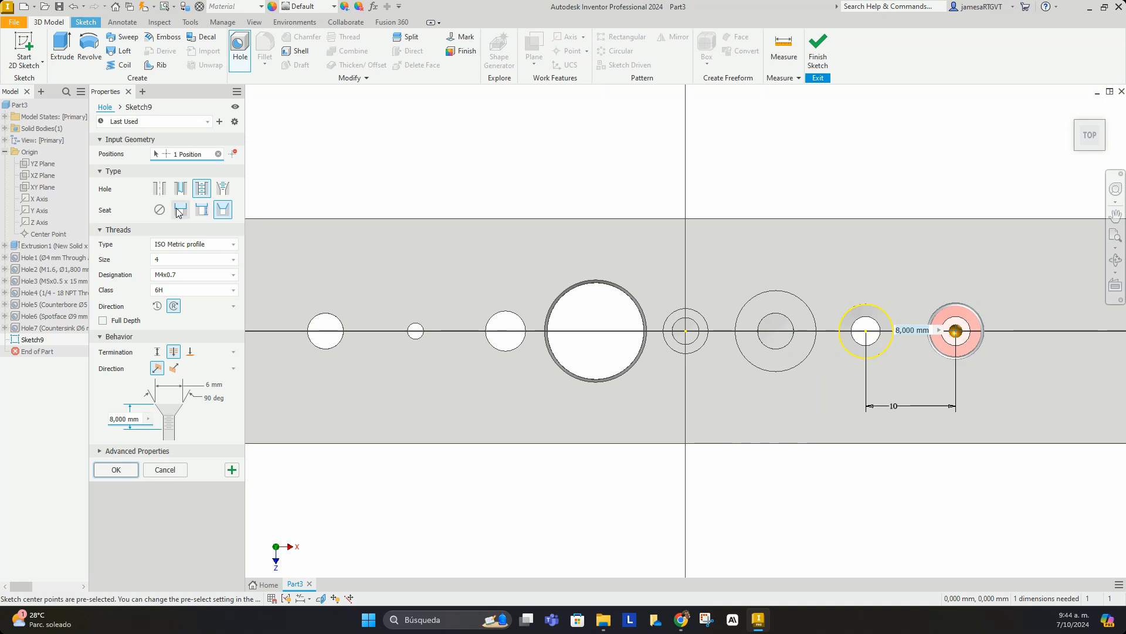
{"action": "left_click", "coordinate": [181, 211]}
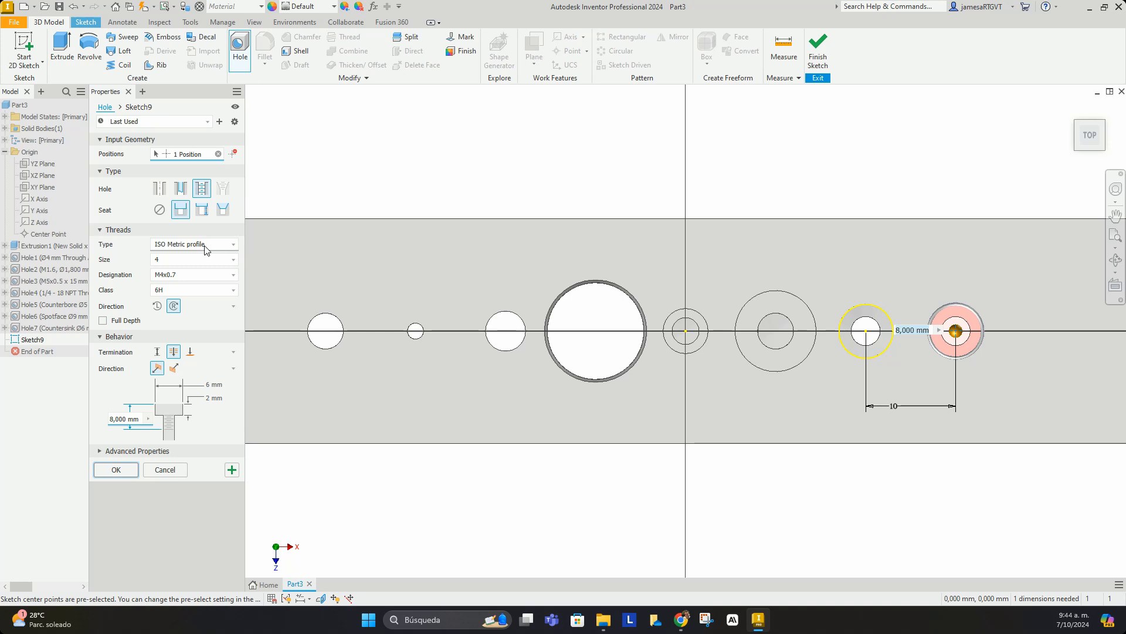
{"action": "left_click", "coordinate": [158, 352]}
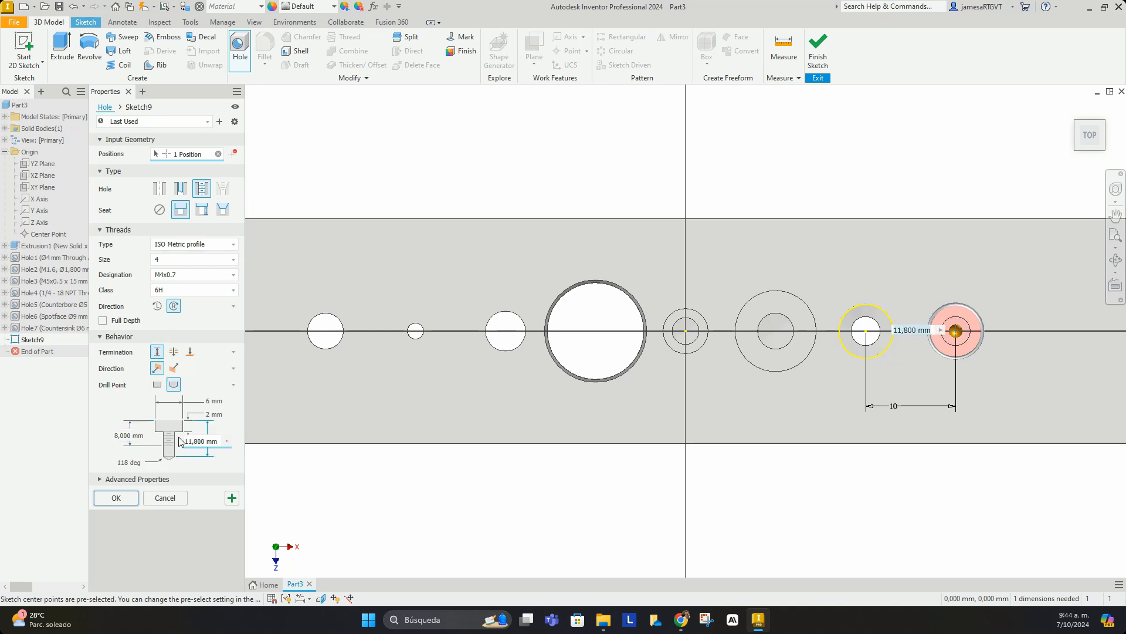
{"action": "left_click", "coordinate": [206, 446]}
{"action": "left_click", "coordinate": [201, 443]}
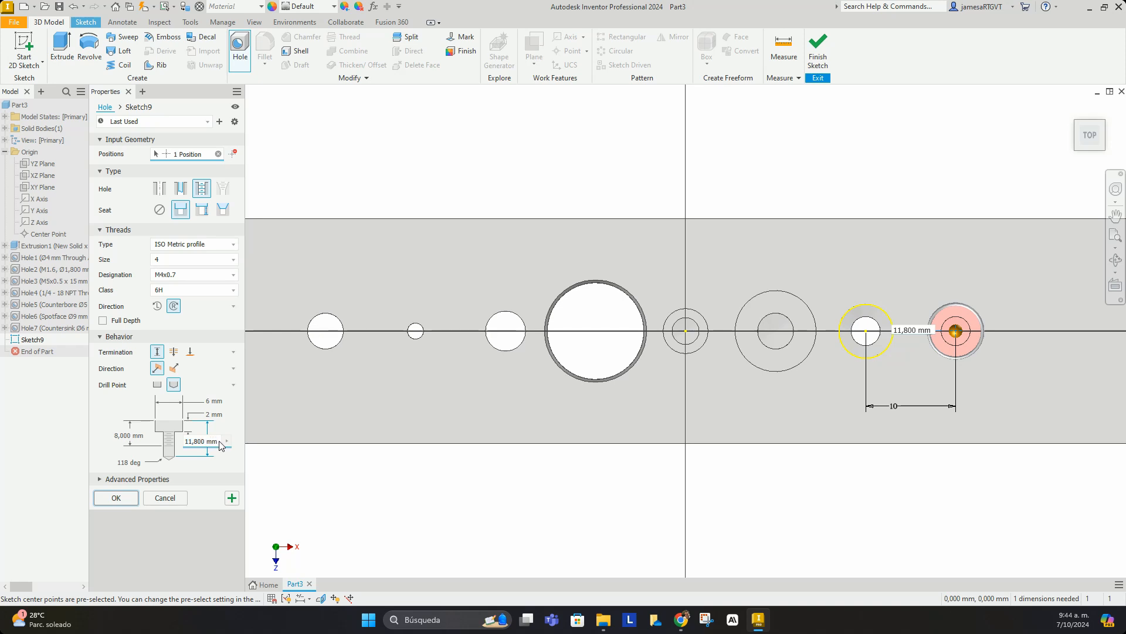
{"action": "left_click_drag", "start_coordinate": [213, 441], "coordinate": [186, 441]}
{"action": "type", "text": "12"}
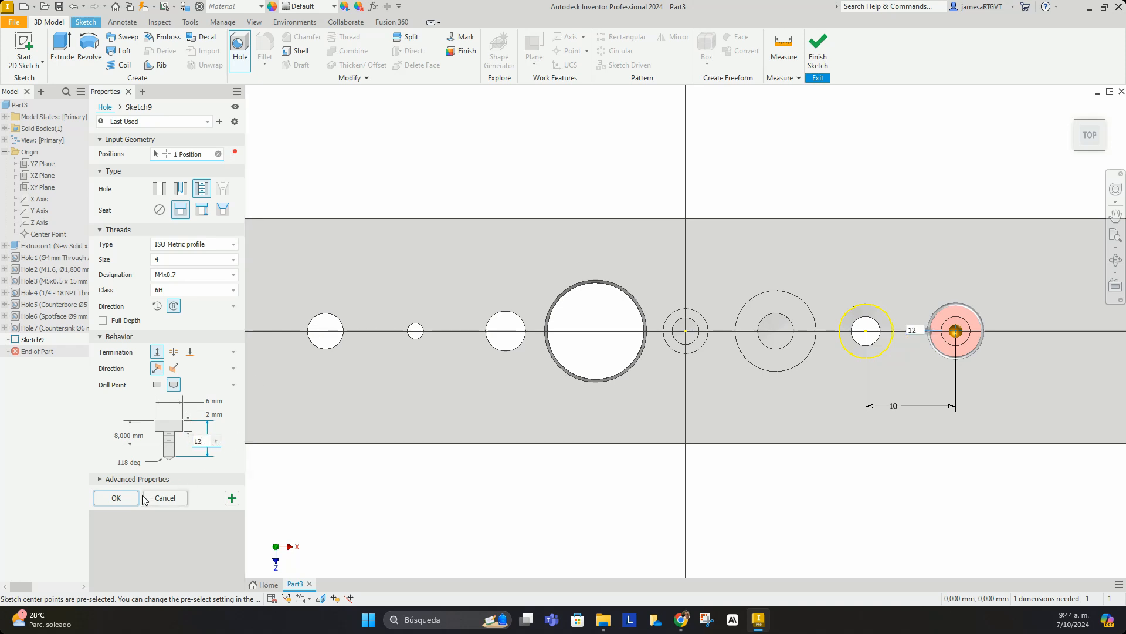
{"action": "left_click", "coordinate": [116, 497]}
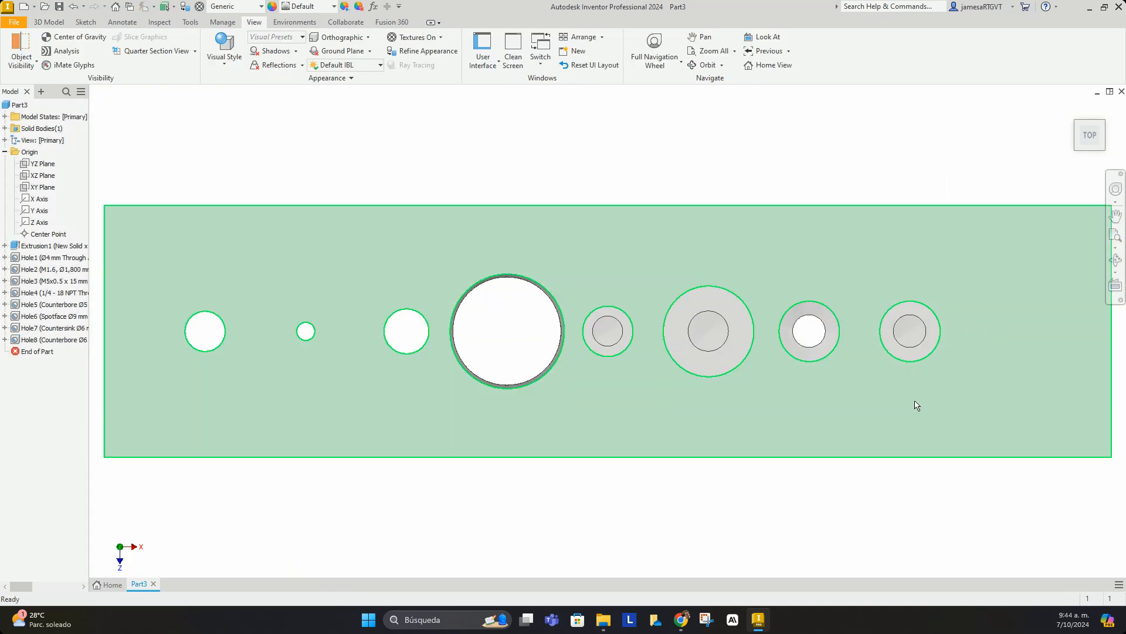
Examine the finished tapped counterbore hole close up and beside the other holes on the block
{"action": "middle_click_drag", "start_coordinate": [915, 402], "coordinate": [919, 327], "text": "shift"}
{"action": "scroll", "coordinate": [919, 286], "scroll_direction": "down", "scroll_amount": 4}
{"action": "scroll", "coordinate": [914, 252], "scroll_direction": "down", "scroll_amount": 3}
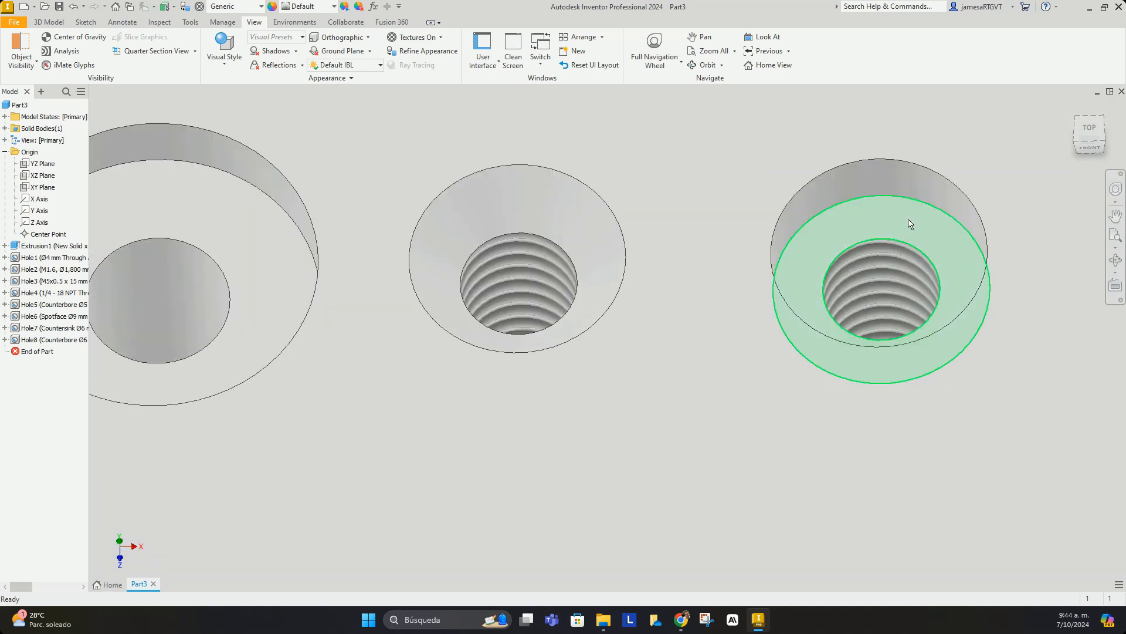
{"action": "scroll", "coordinate": [903, 222], "scroll_direction": "up", "scroll_amount": 3}
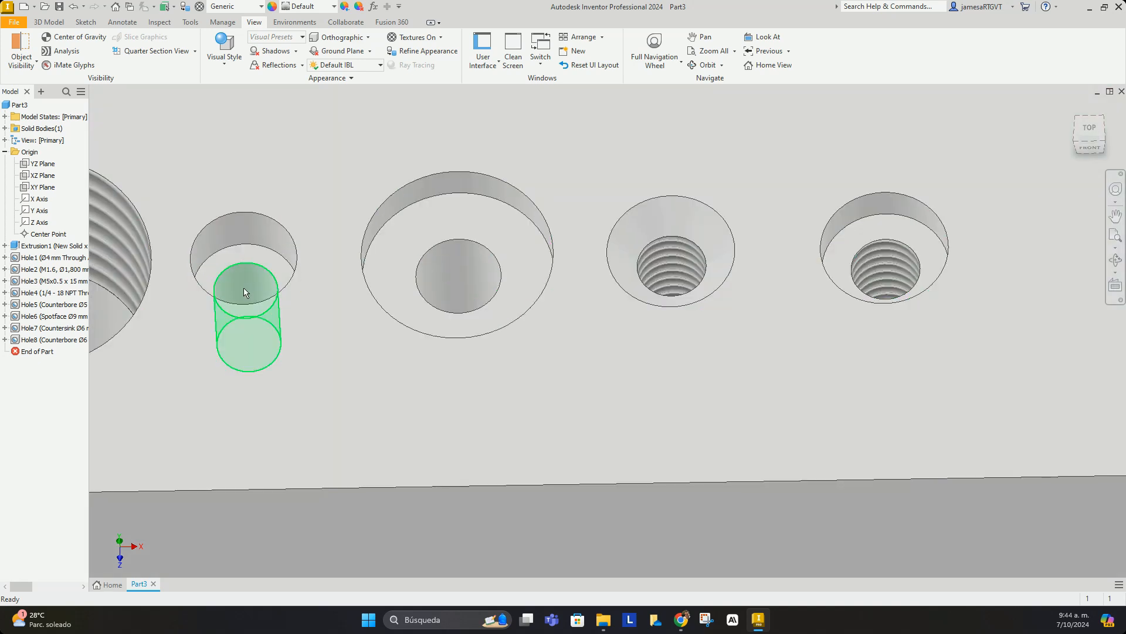
{"action": "scroll", "coordinate": [874, 260], "scroll_direction": "up", "scroll_amount": 5}
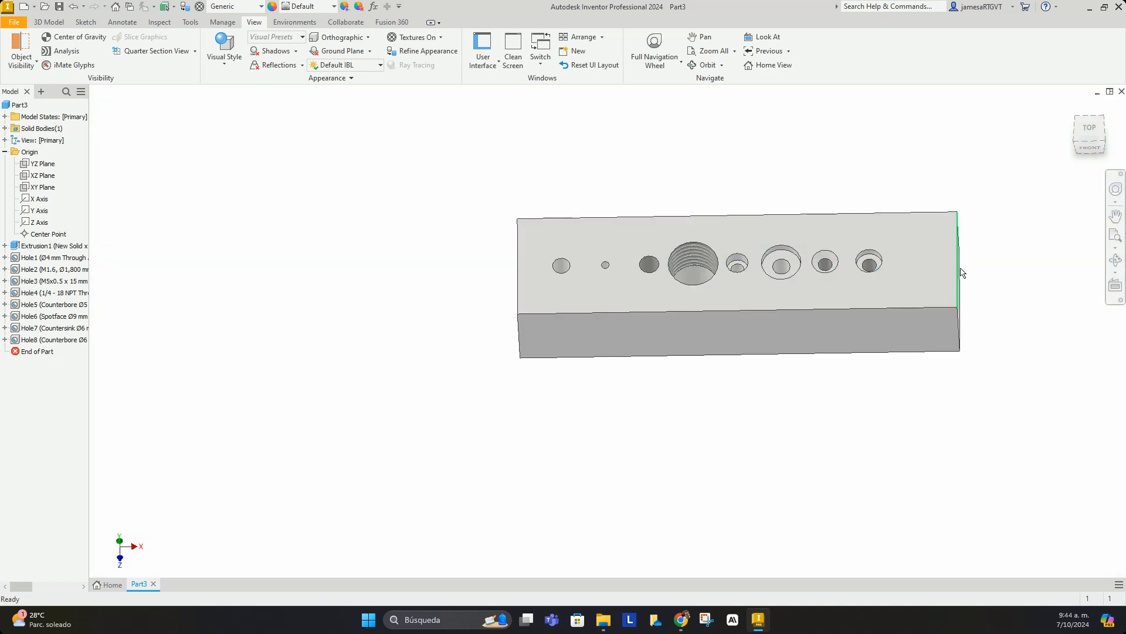
{"action": "scroll", "coordinate": [961, 276], "scroll_direction": "down", "scroll_amount": 3}
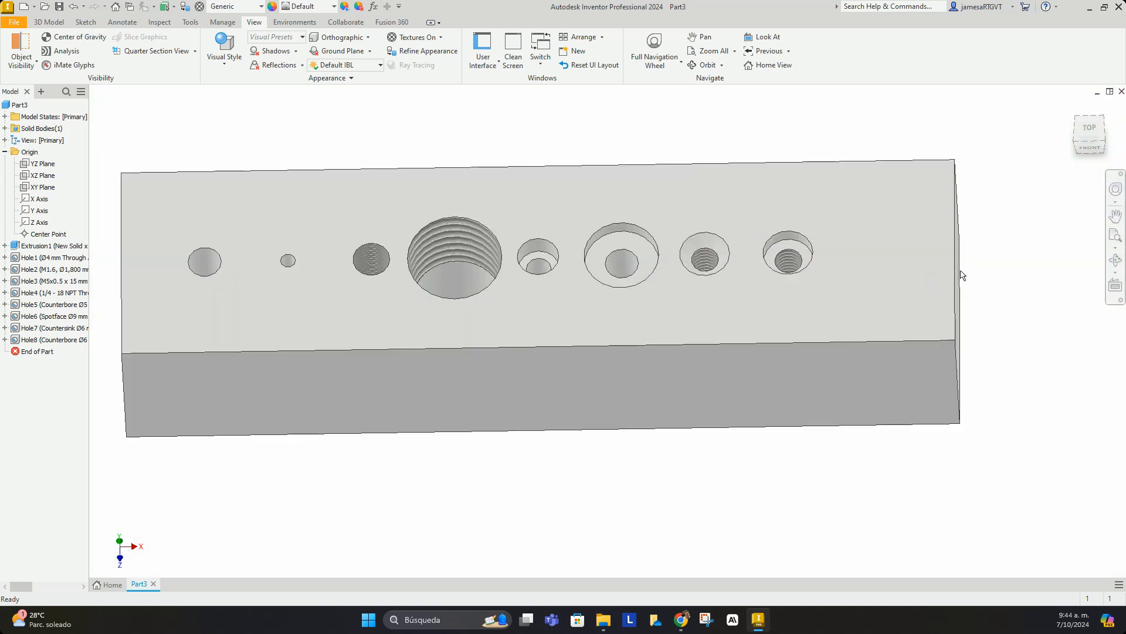
Start a new sketch on the block's top face, at the free end beyond the last counterbore hole
{"action": "left_click", "coordinate": [886, 241]}
{"action": "left_click", "coordinate": [922, 244]}
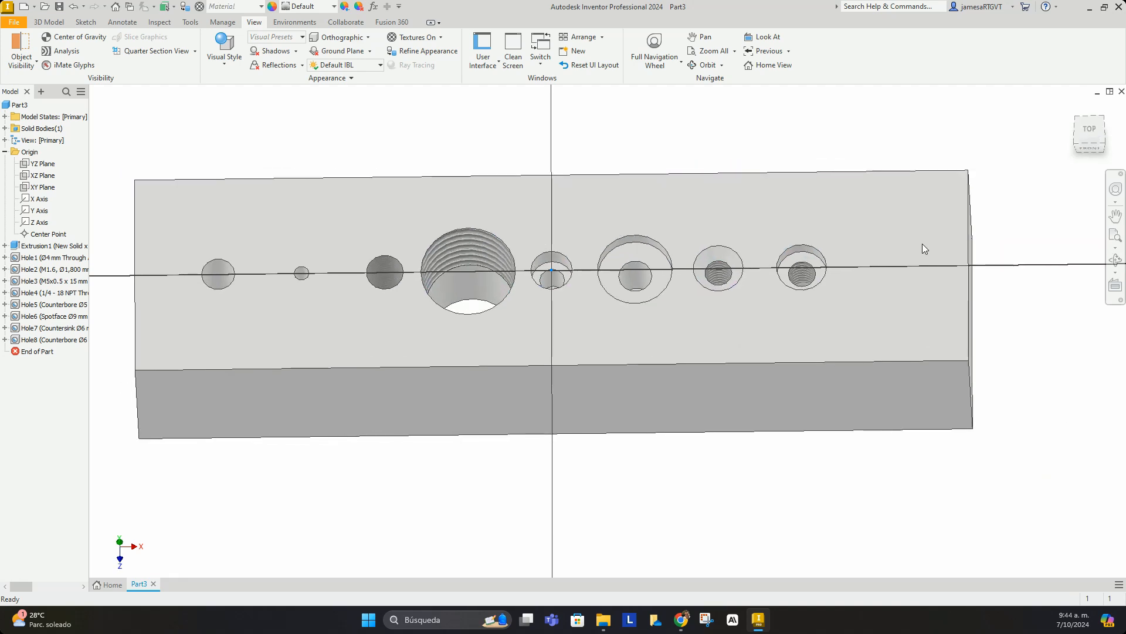
{"action": "scroll", "coordinate": [1019, 329], "scroll_direction": "down", "scroll_amount": 3}
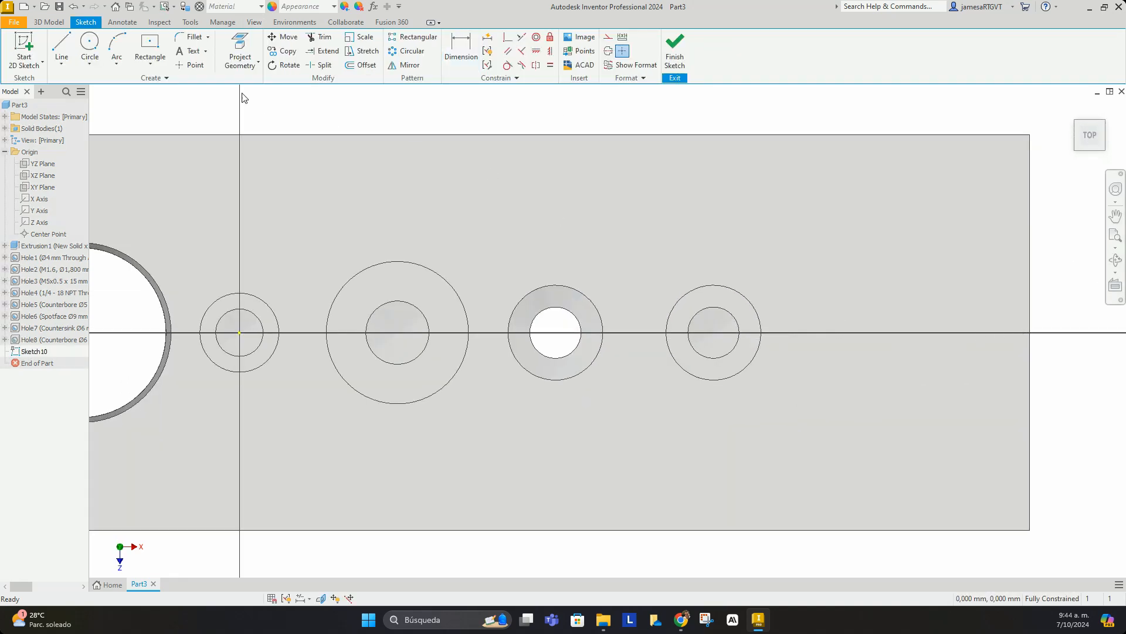
Try to sketch a circle on the centreline beyond the last counterbore hole and dimension its diameter to 7 mm
{"action": "left_click", "coordinate": [90, 44]}
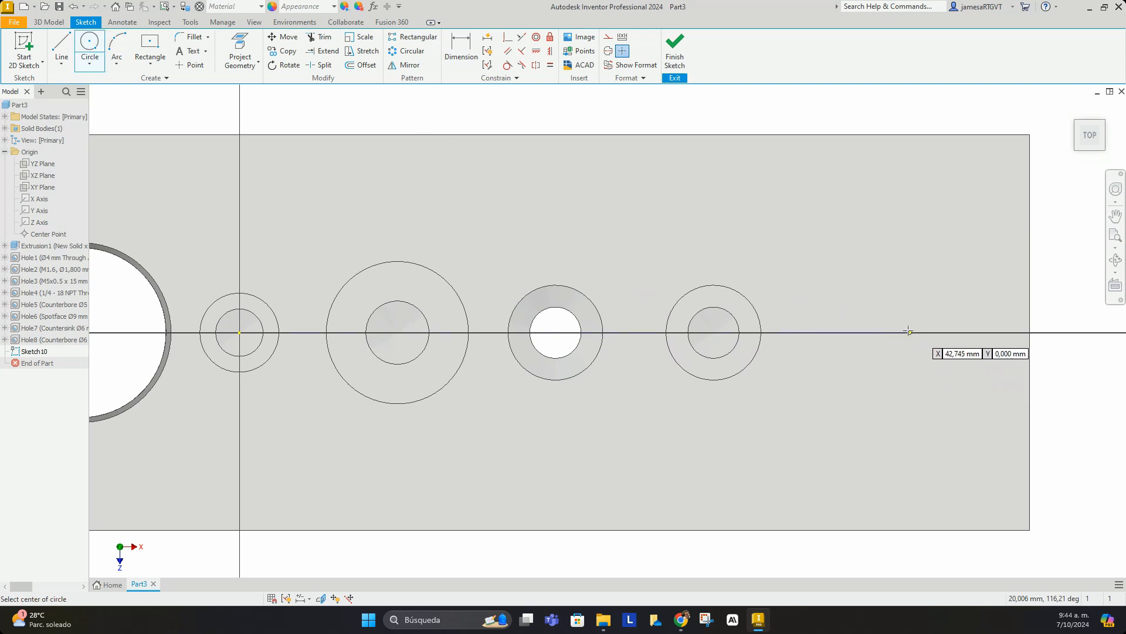
{"action": "left_click", "coordinate": [889, 333]}
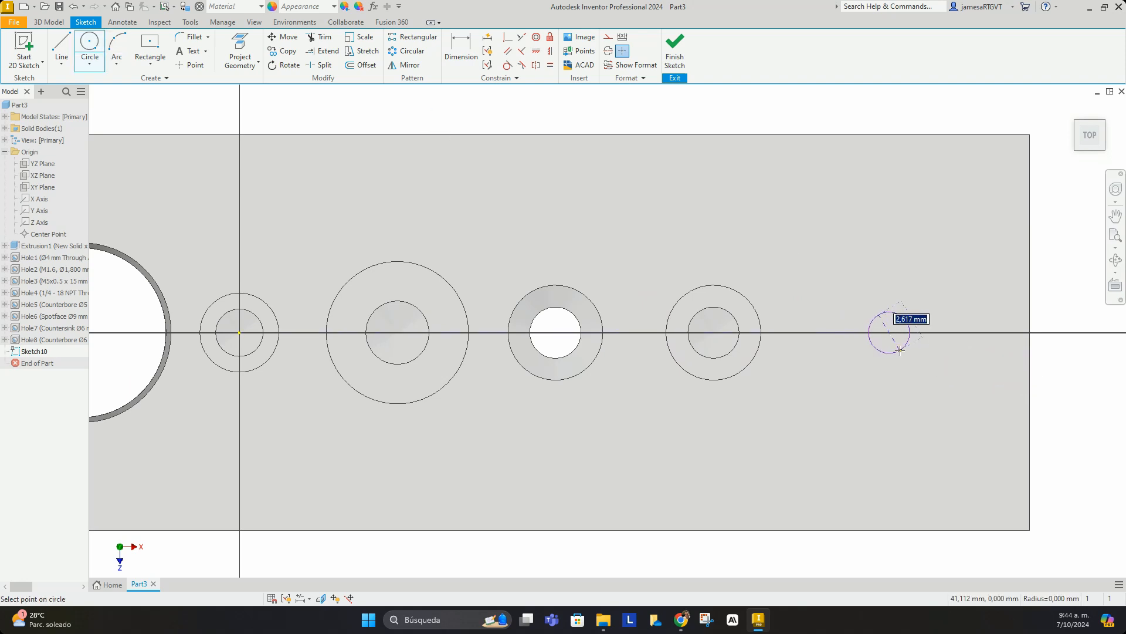
{"action": "left_click", "coordinate": [900, 351]}
{"action": "left_click", "coordinate": [461, 49]}
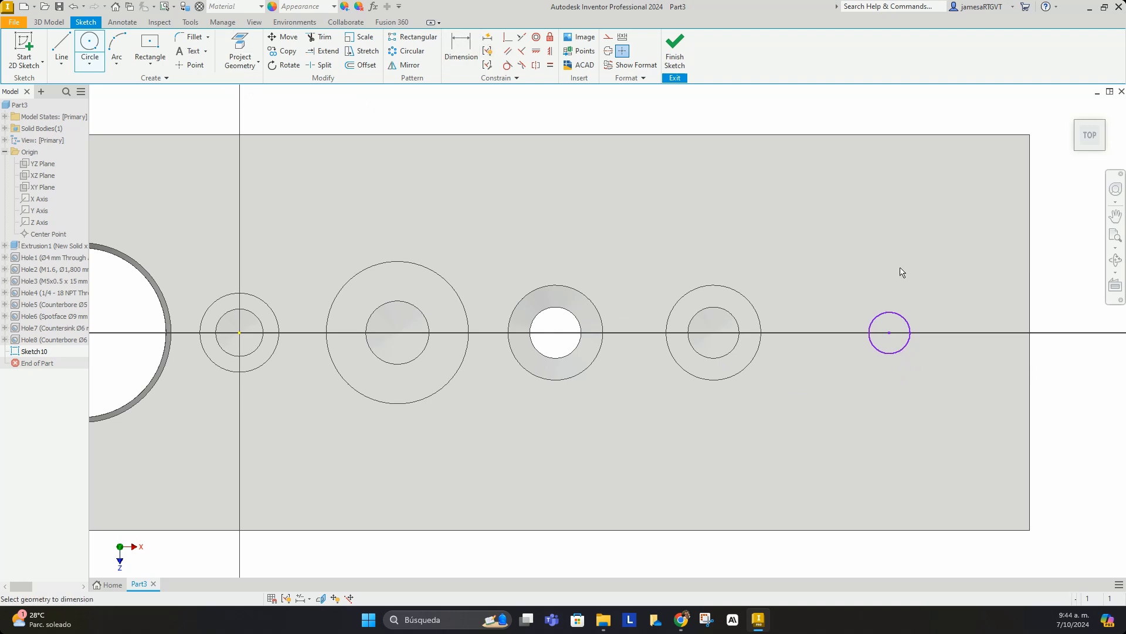
{"action": "left_click", "coordinate": [893, 314]}
{"action": "left_click", "coordinate": [904, 253]}
{"action": "type", "text": "7"}
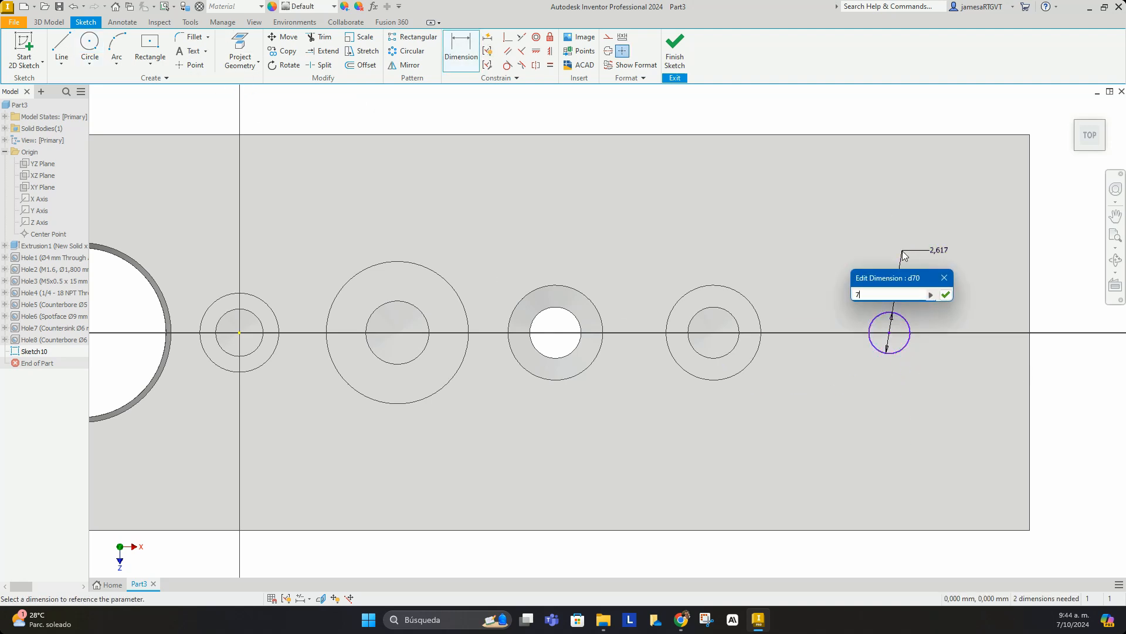
{"action": "key", "text": "Return"}
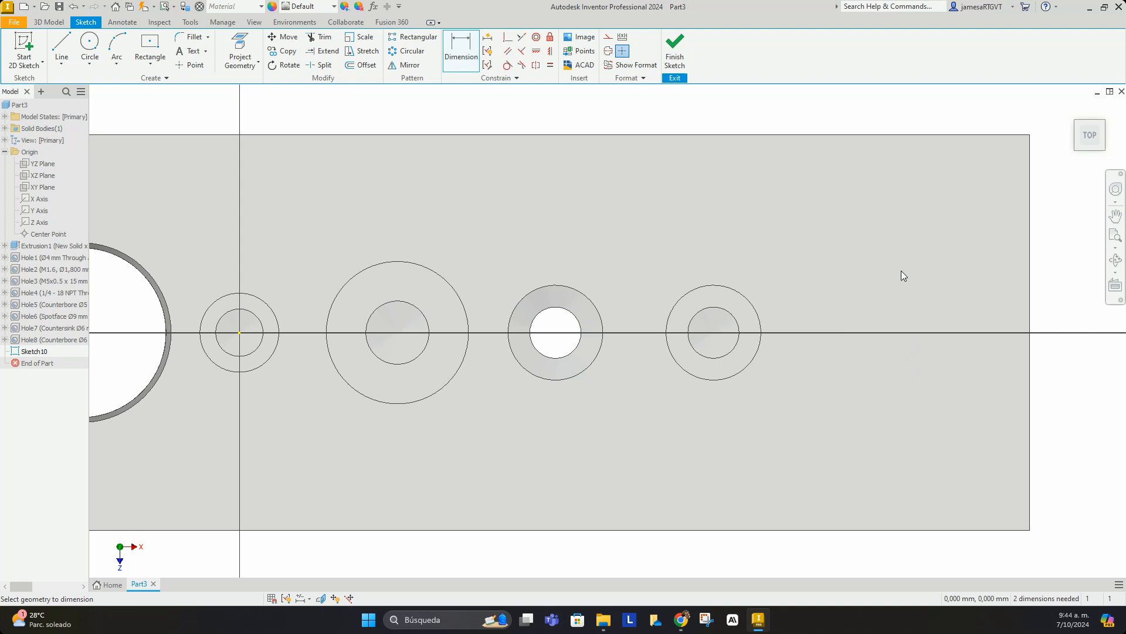
{"action": "scroll", "coordinate": [901, 270], "scroll_direction": "down", "scroll_amount": 5}
{"action": "middle_click_drag", "start_coordinate": [935, 287], "coordinate": [935, 275]}
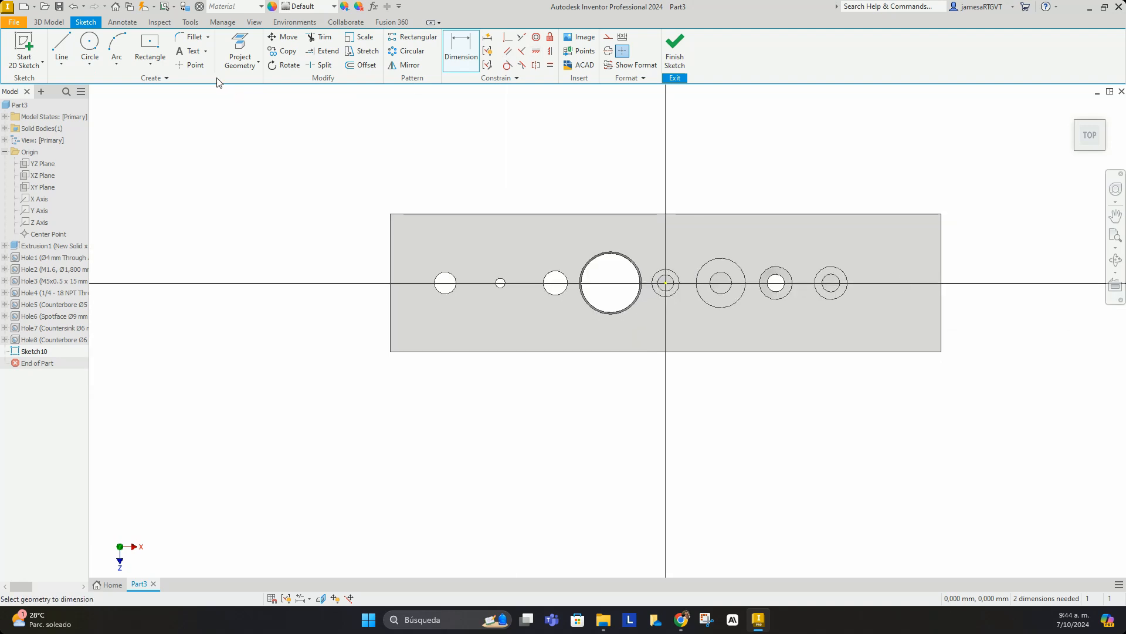
Sketch a circle on the centreline between the last counterbore hole and the block's end, and set its diameter to 7 mm
{"action": "left_click", "coordinate": [90, 46]}
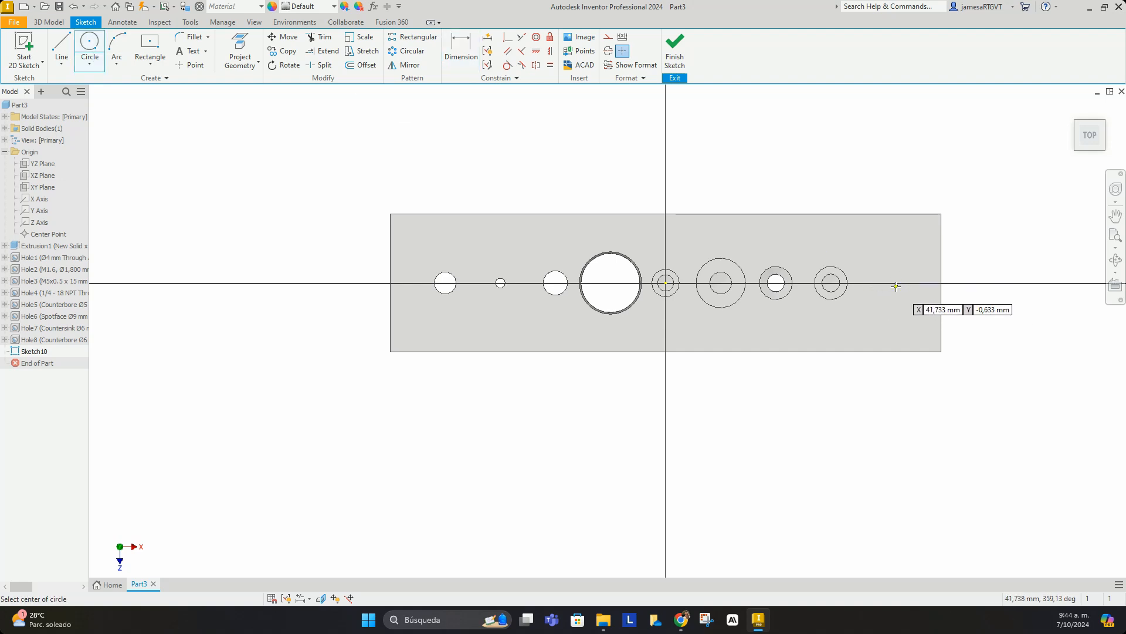
{"action": "left_click", "coordinate": [895, 283]}
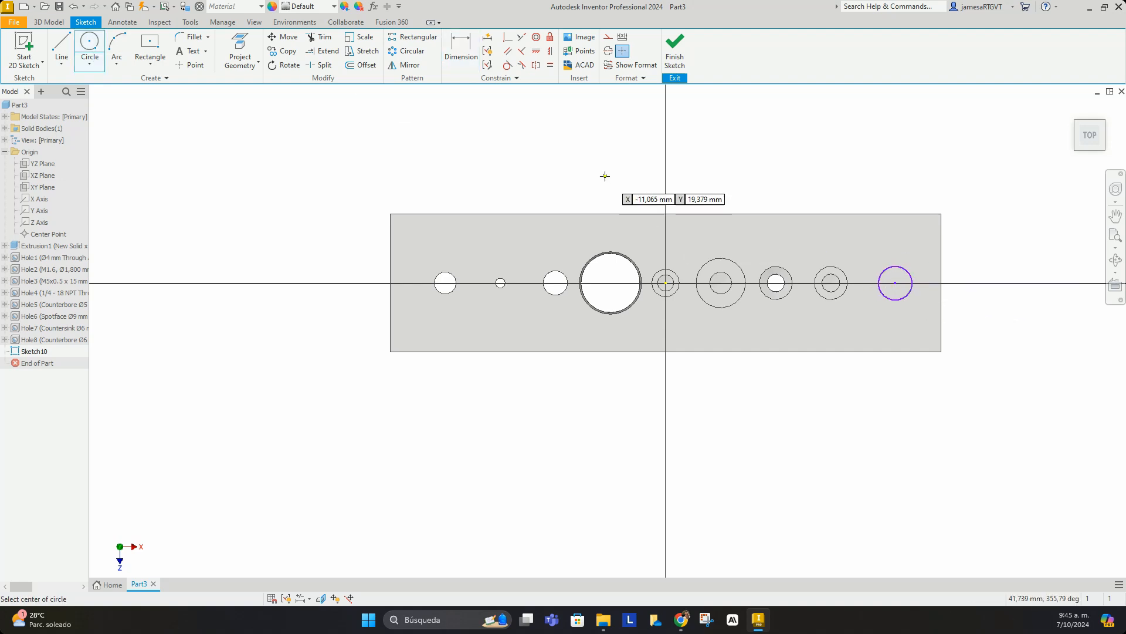
{"action": "left_click", "coordinate": [907, 271]}
{"action": "left_click", "coordinate": [975, 239]}
{"action": "type", "text": "7"}
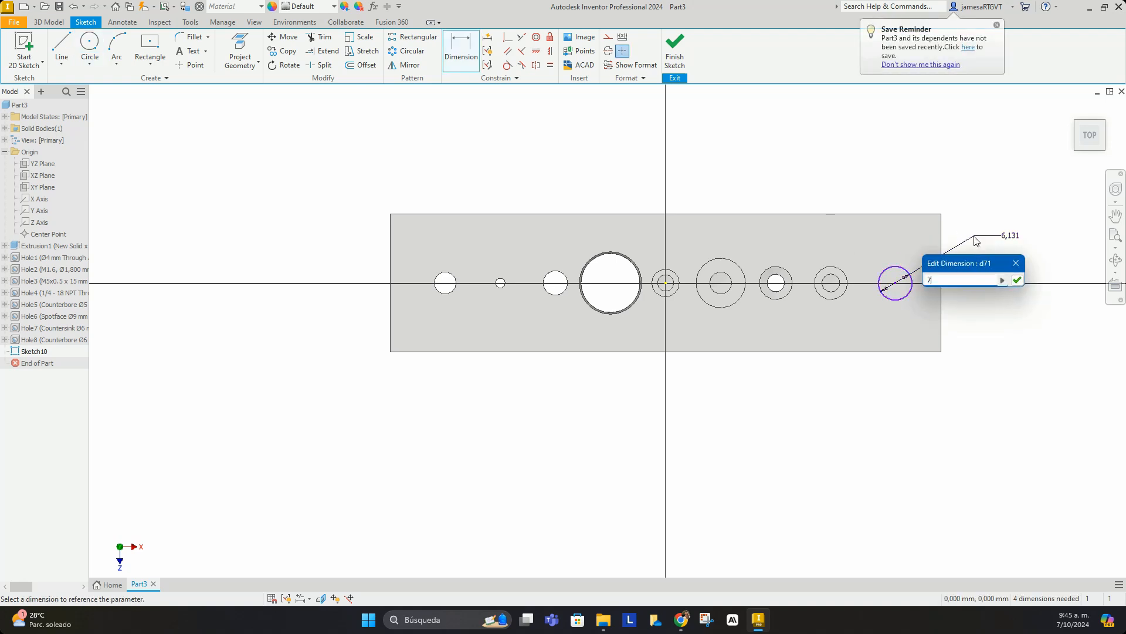
{"action": "key", "text": "Return"}
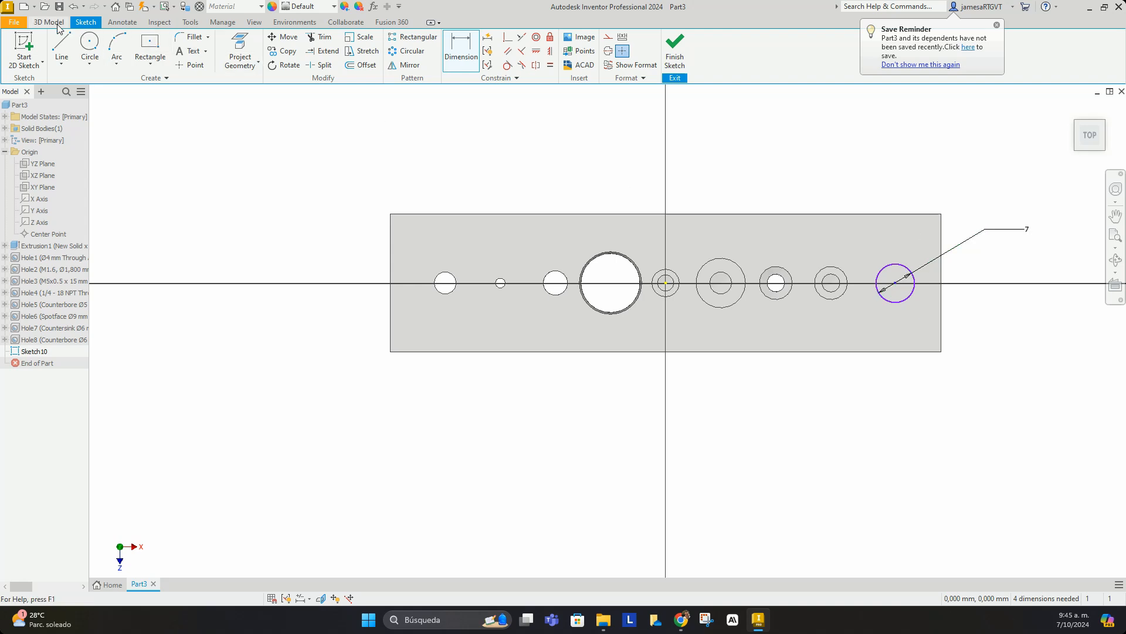
Extrude the 7 mm circle 25 mm upward from the top face as a cylinder joined to the block
{"action": "left_click", "coordinate": [56, 25]}
{"action": "left_click", "coordinate": [68, 49]}
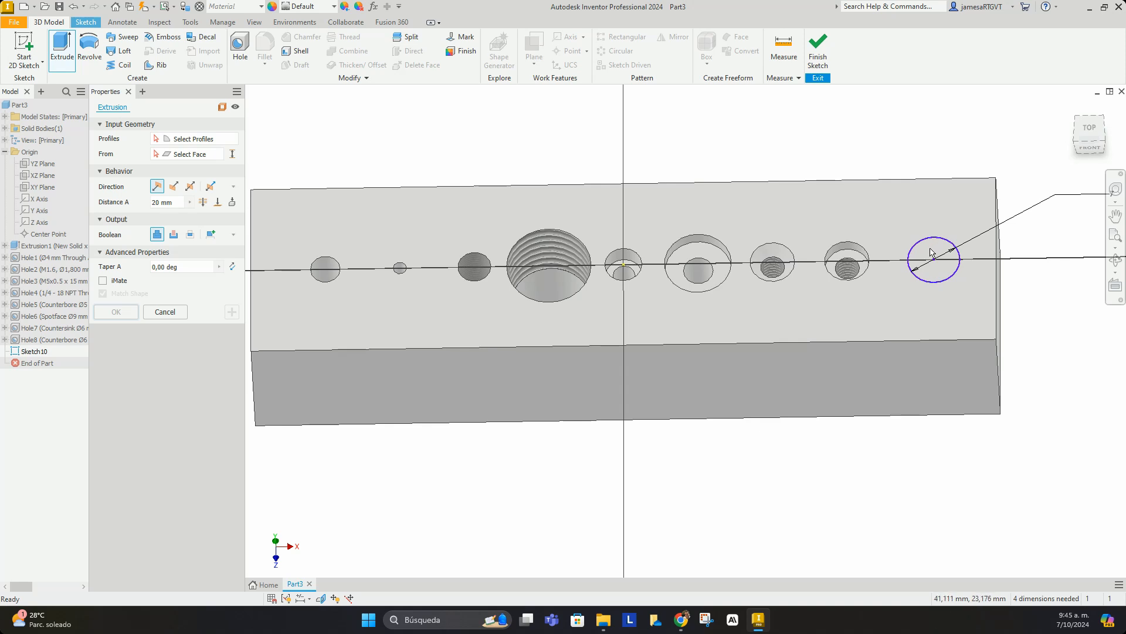
{"action": "middle_click_drag", "start_coordinate": [962, 270], "coordinate": [883, 294], "text": "shift"}
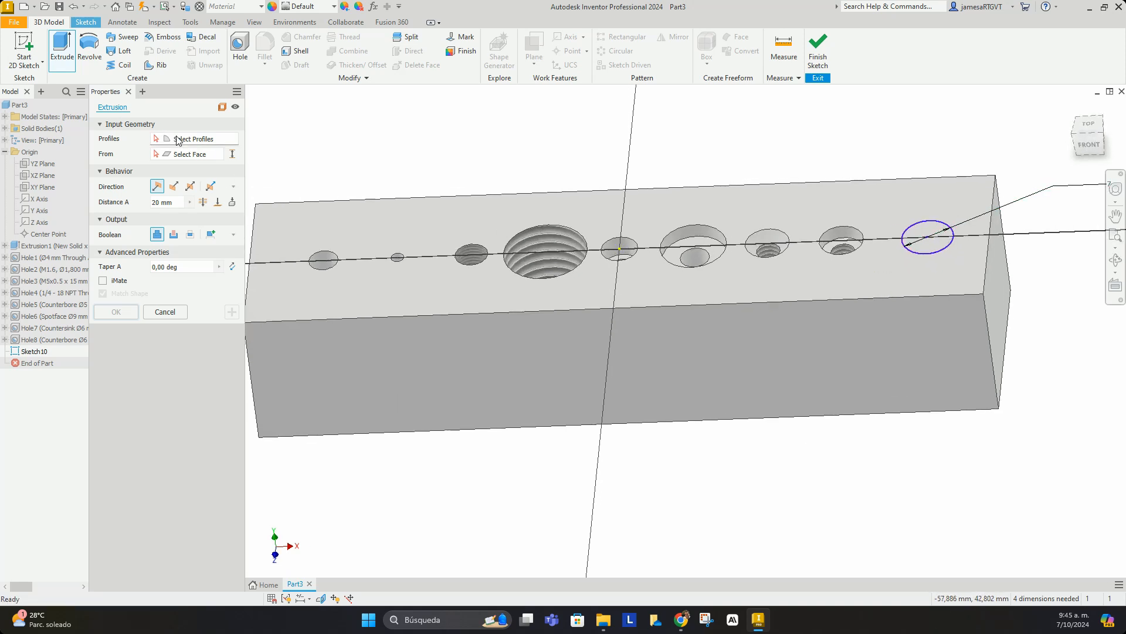
{"action": "left_click", "coordinate": [939, 247]}
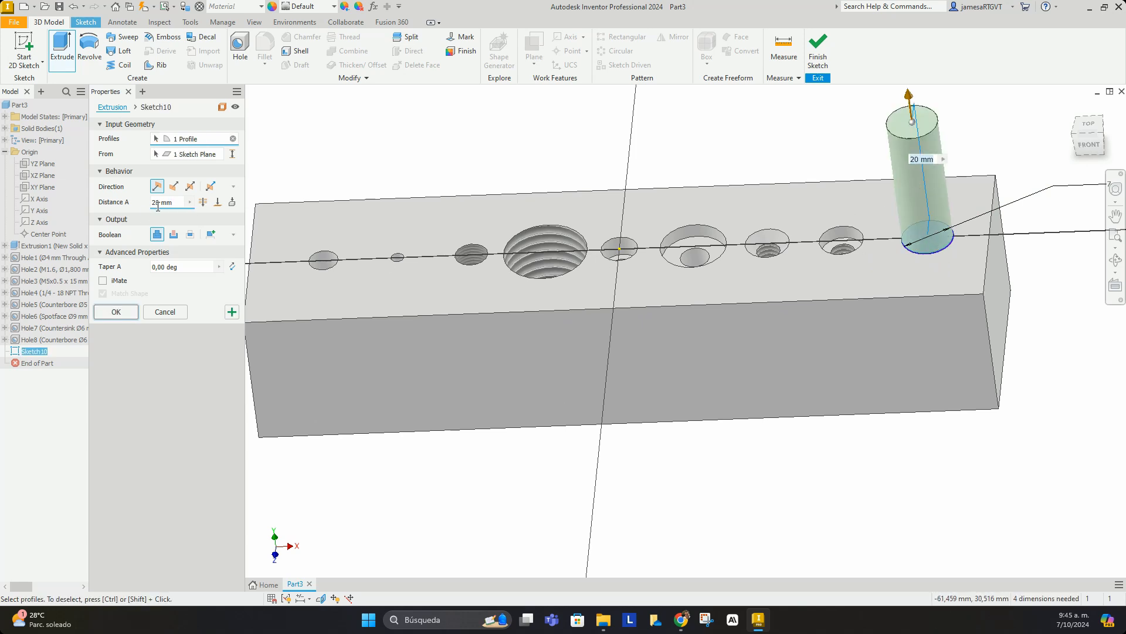
{"action": "double_click", "coordinate": [186, 204]}
{"action": "type", "text": "25"}
{"action": "left_click", "coordinate": [127, 312]}
Examine the block with its new cylinder and row of holes from the front and from above
{"action": "scroll", "coordinate": [753, 303], "scroll_direction": "up", "scroll_amount": 4}
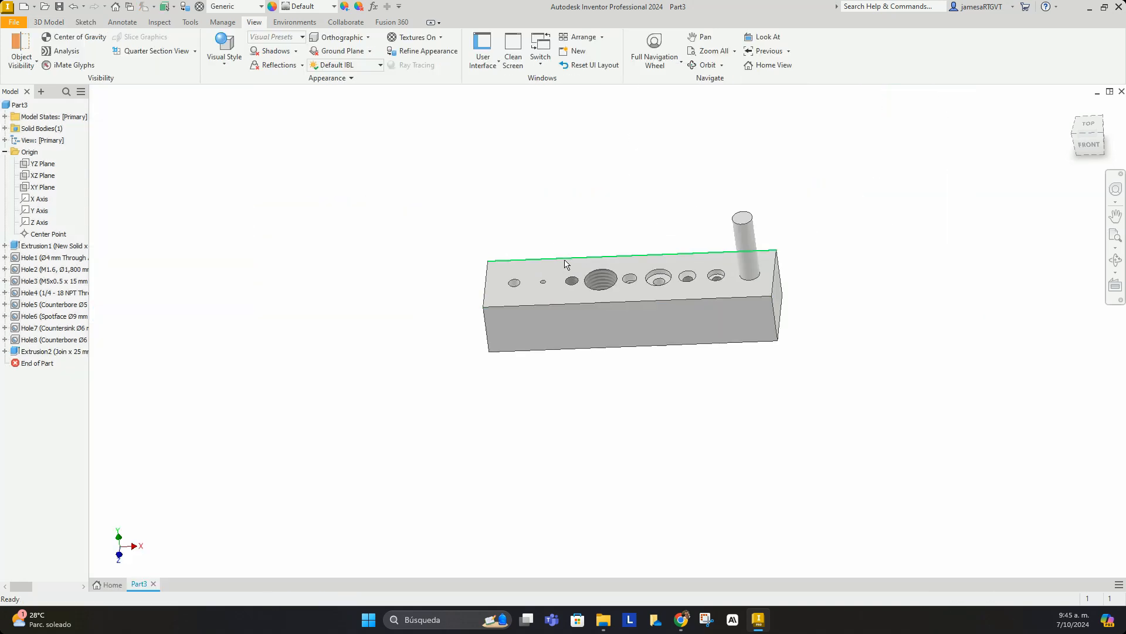
{"action": "scroll", "coordinate": [564, 264], "scroll_direction": "down", "scroll_amount": 3}
{"action": "middle_click_drag", "start_coordinate": [531, 296], "coordinate": [538, 309]}
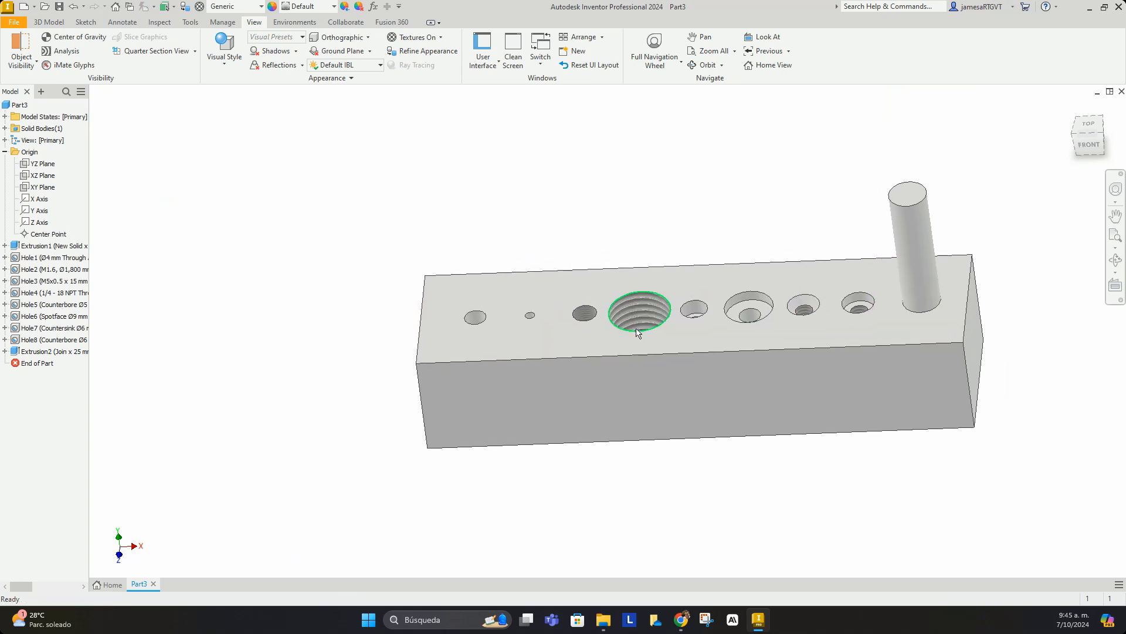
{"action": "middle_click_drag", "start_coordinate": [637, 329], "coordinate": [646, 352], "text": "shift"}
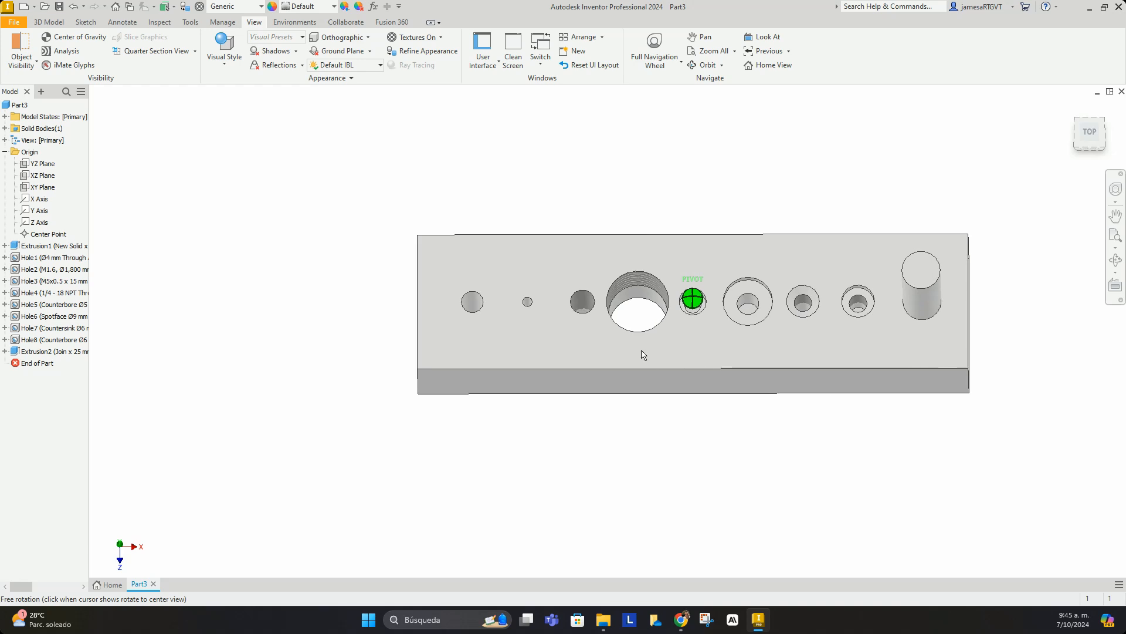
{"action": "scroll", "coordinate": [728, 294], "scroll_direction": "down", "scroll_amount": 5}
{"action": "scroll", "coordinate": [763, 281], "scroll_direction": "up", "scroll_amount": 6}
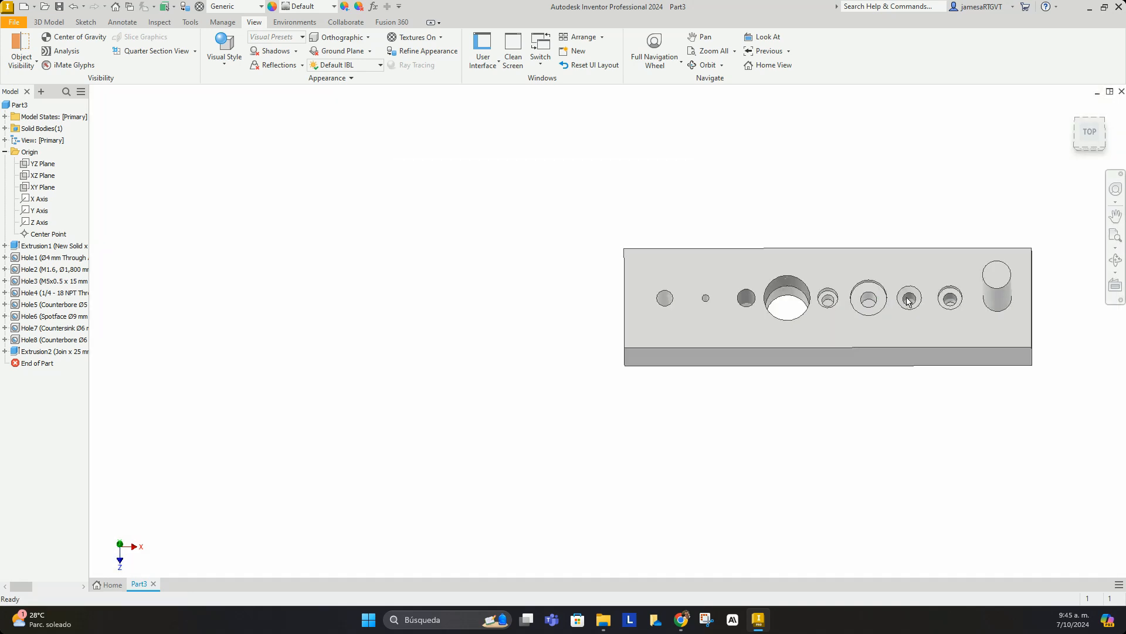
Thread the 7 mm cylinder's outer face over its full depth with ANSI Metric M Profile, size 7, designation M7x1, class 6g
{"action": "scroll", "coordinate": [994, 276], "scroll_direction": "down", "scroll_amount": 6}
{"action": "scroll", "coordinate": [1006, 352], "scroll_direction": "up", "scroll_amount": 6}
{"action": "middle_click_drag", "start_coordinate": [1006, 352], "coordinate": [1003, 273], "text": "shift"}
{"action": "mouse_move", "coordinate": [939, 258]}
{"action": "middle_mouse_down", "text": "shift"}
{"action": "mouse_move", "coordinate": [935, 327]}
{"action": "mouse_move", "coordinate": [940, 246]}
{"action": "mouse_move", "coordinate": [938, 355]}
{"action": "middle_mouse_up", "text": "shift"}
{"action": "scroll", "coordinate": [939, 311], "scroll_direction": "up", "scroll_amount": 4}
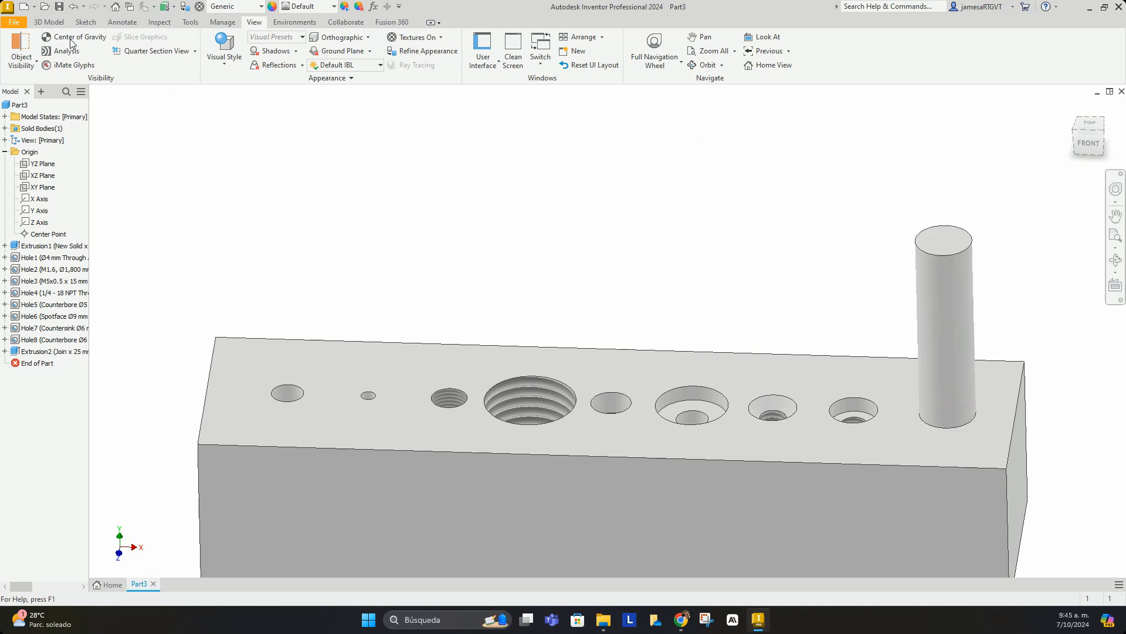
{"action": "left_click", "coordinate": [56, 22]}
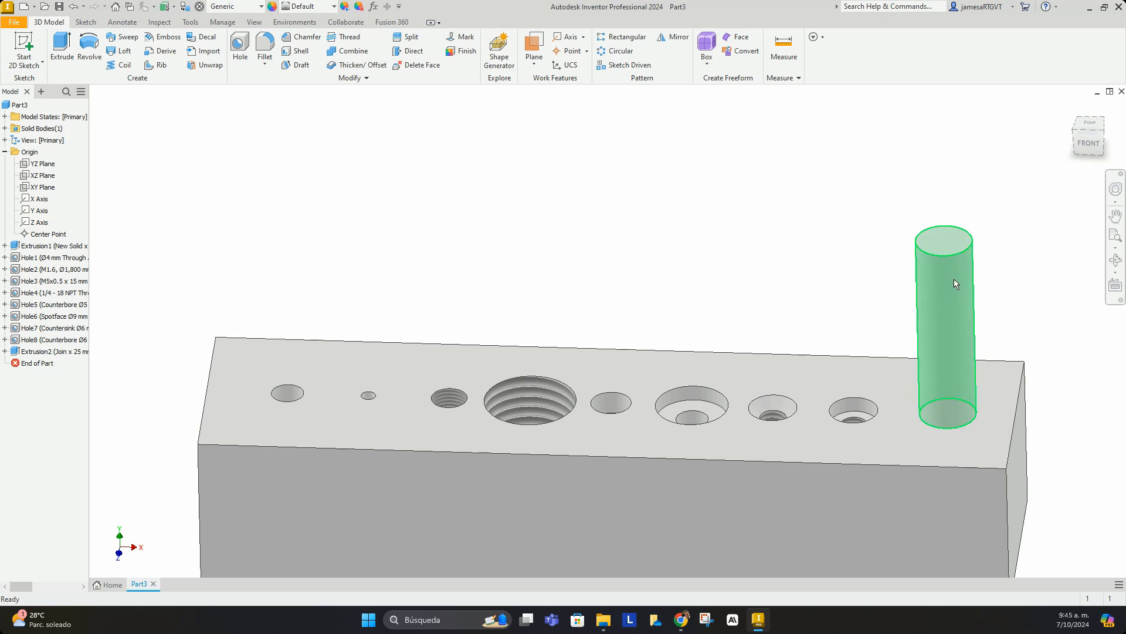
{"action": "left_click", "coordinate": [350, 39]}
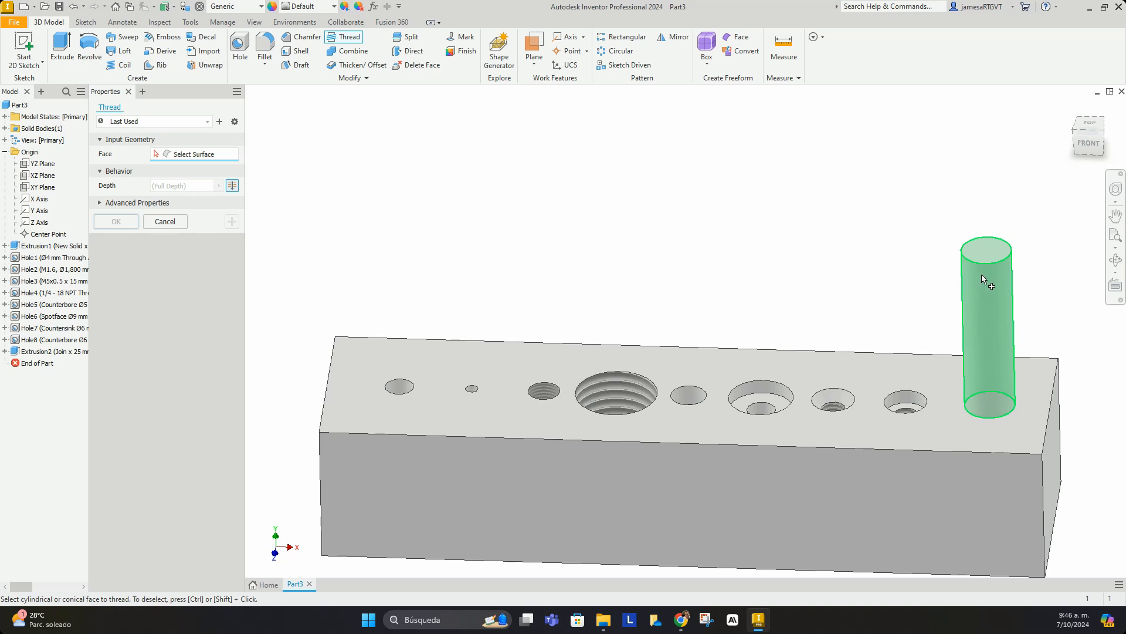
{"action": "left_click", "coordinate": [990, 287]}
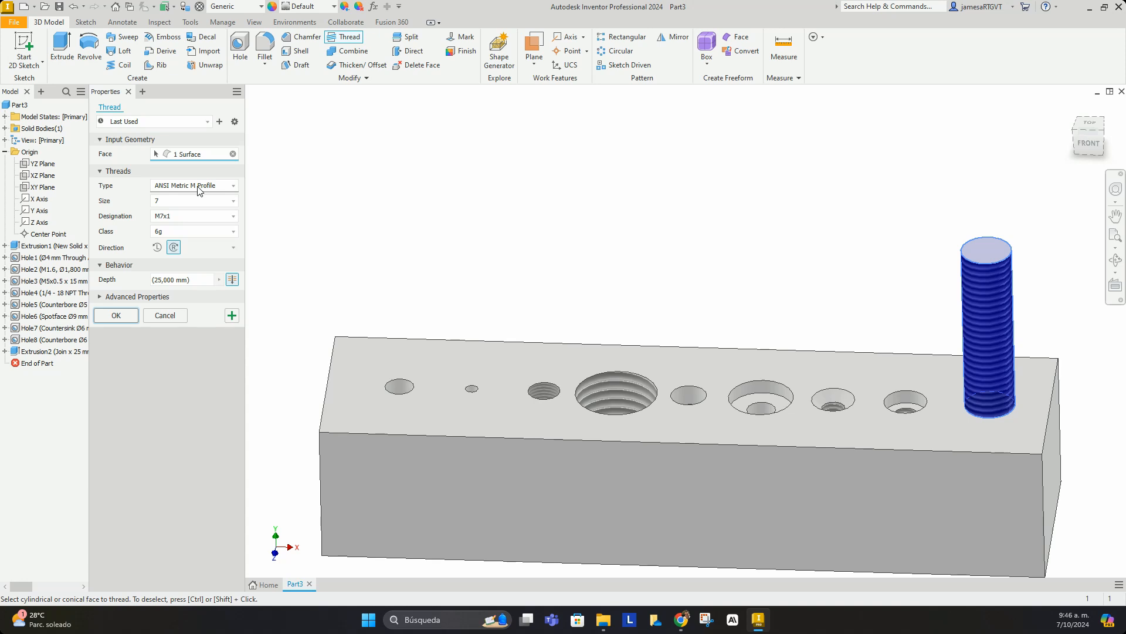
{"action": "left_click", "coordinate": [175, 216]}
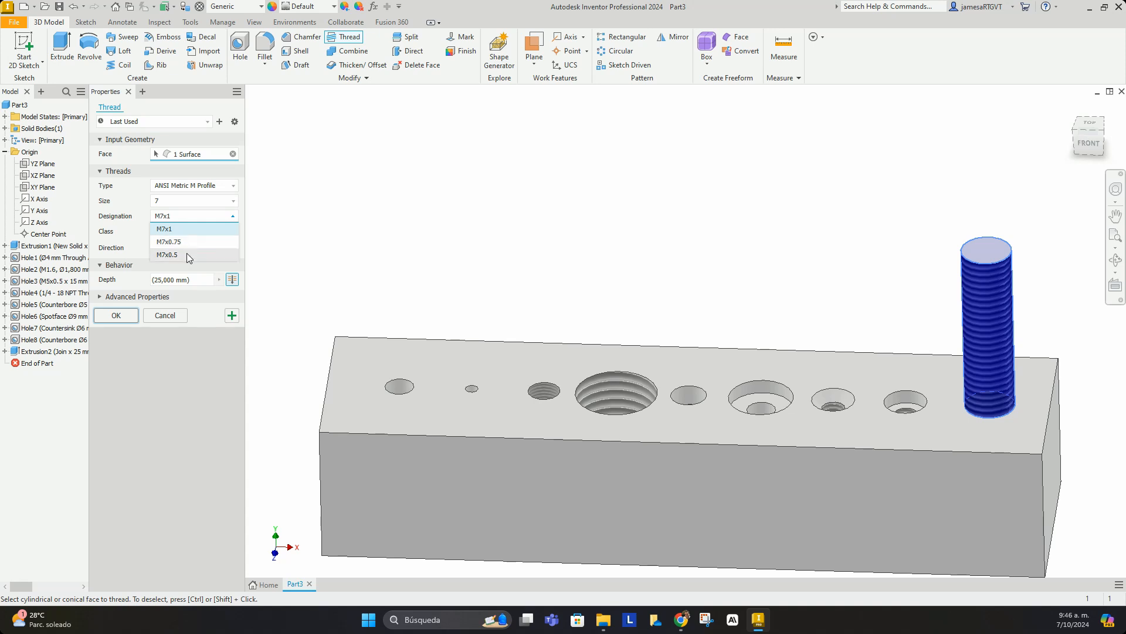
{"action": "left_click", "coordinate": [191, 235]}
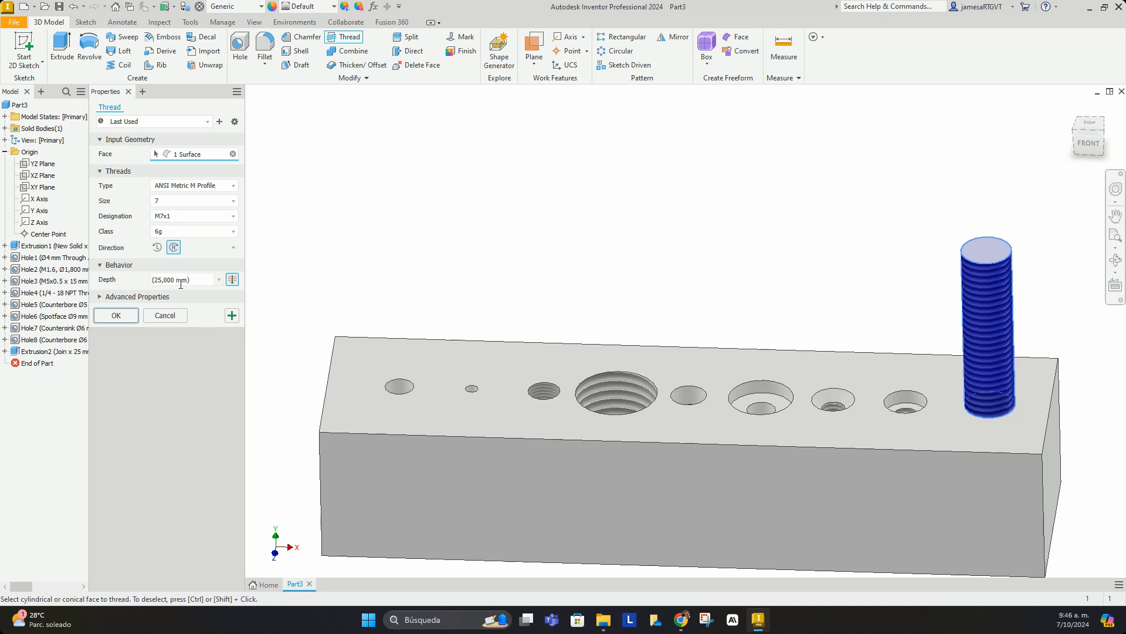
{"action": "left_click", "coordinate": [116, 316]}
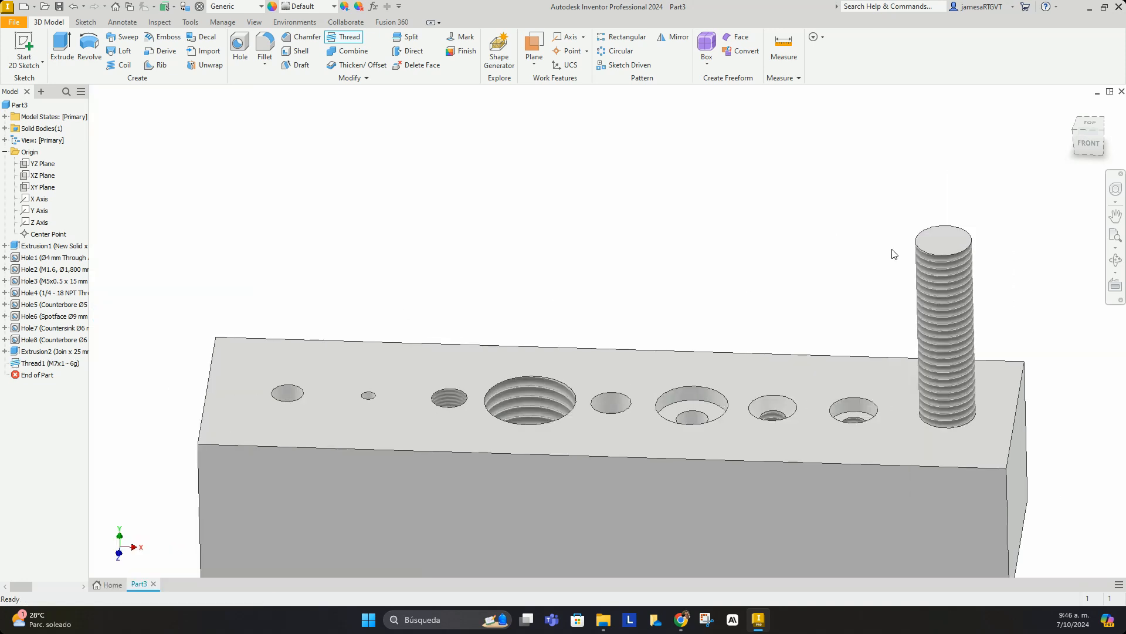
Examine the threaded cylinder and the row of holes up close and from several angles
{"action": "middle_click_drag", "start_coordinate": [964, 303], "coordinate": [988, 281], "text": "shift"}
{"action": "scroll", "coordinate": [972, 200], "scroll_direction": "down", "scroll_amount": 5}
{"action": "scroll", "coordinate": [973, 198], "scroll_direction": "up", "scroll_amount": 6}
{"action": "scroll", "coordinate": [968, 292], "scroll_direction": "down", "scroll_amount": 5}
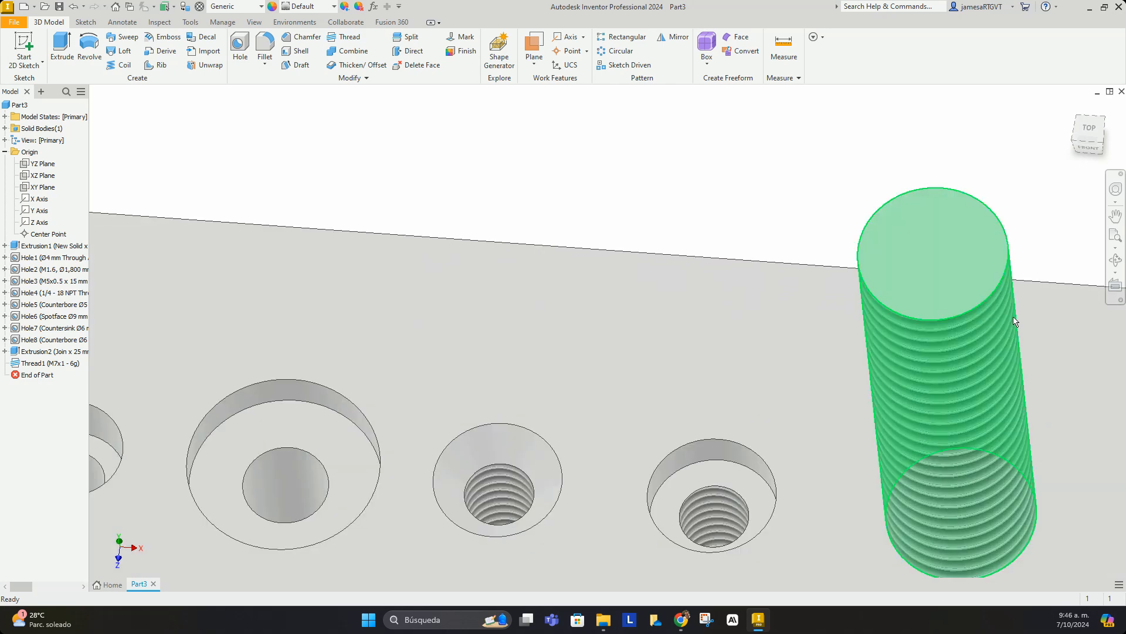
{"action": "scroll", "coordinate": [1018, 326], "scroll_direction": "up", "scroll_amount": 5}
{"action": "scroll", "coordinate": [1009, 335], "scroll_direction": "down", "scroll_amount": 3}
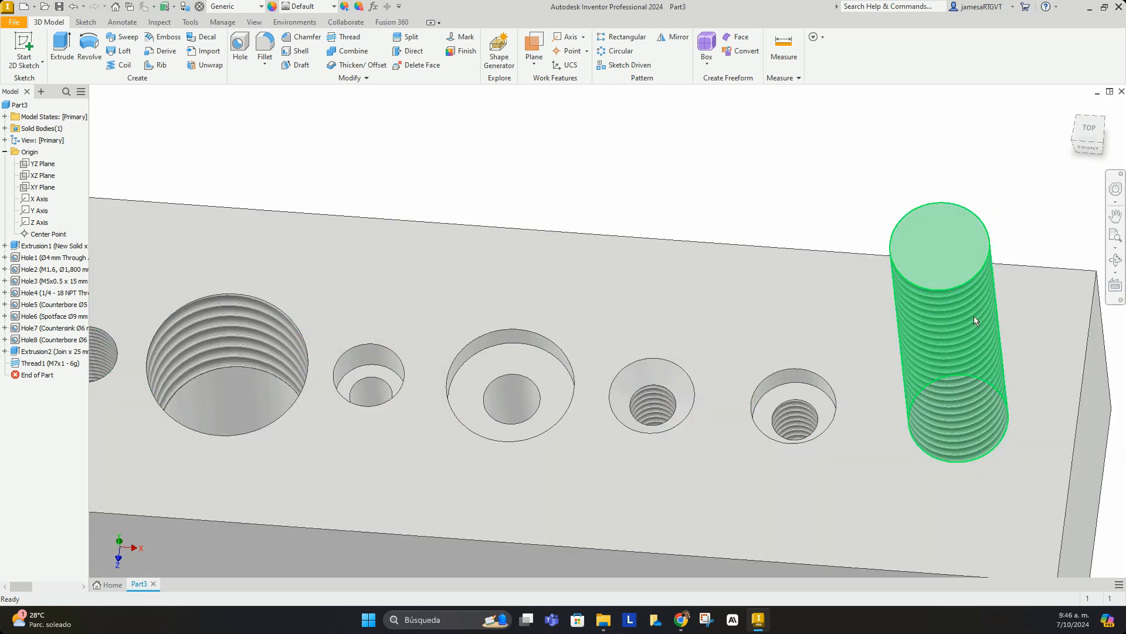
{"action": "scroll", "coordinate": [1001, 311], "scroll_direction": "up", "scroll_amount": 5}
{"action": "scroll", "coordinate": [962, 276], "scroll_direction": "down", "scroll_amount": 4}
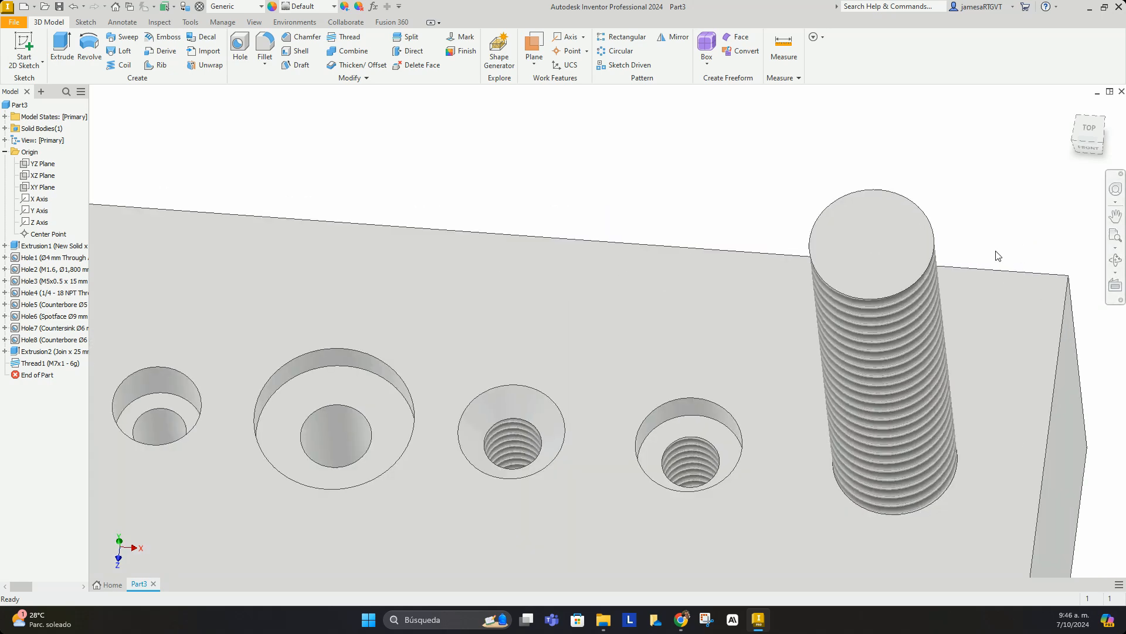
{"action": "mouse_move", "coordinate": [863, 302]}
{"action": "middle_mouse_down", "text": "shift"}
{"action": "mouse_move", "coordinate": [839, 234]}
{"action": "mouse_move", "coordinate": [873, 230]}
{"action": "mouse_move", "coordinate": [790, 231]}
{"action": "mouse_move", "coordinate": [862, 221]}
{"action": "middle_mouse_up", "text": "shift"}
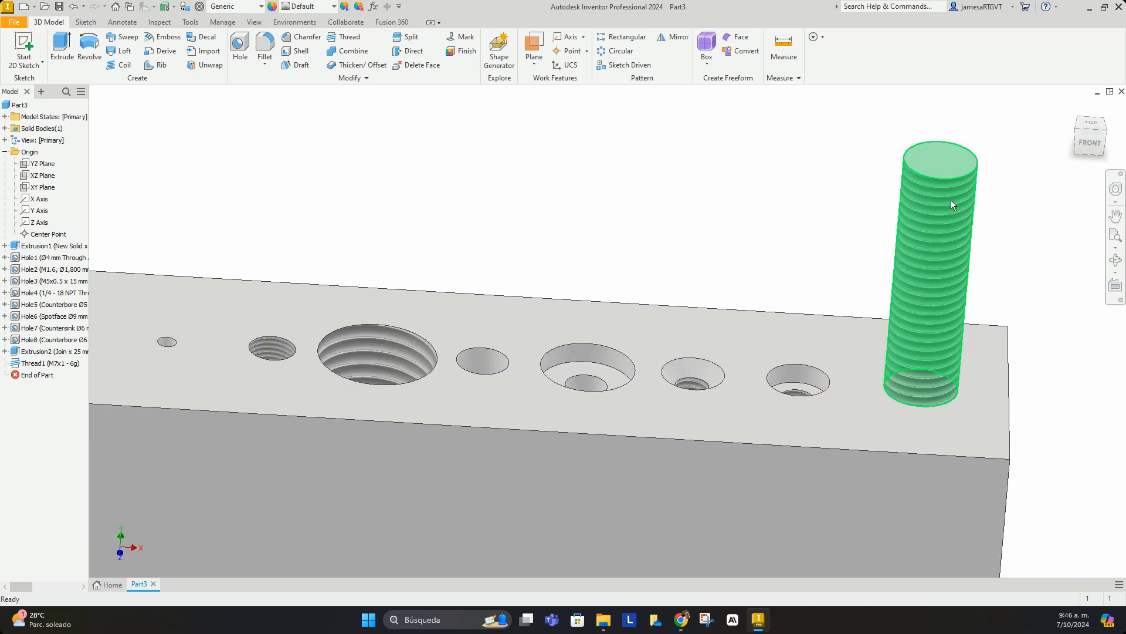
{"action": "scroll", "coordinate": [953, 196], "scroll_direction": "down", "scroll_amount": 3}
{"action": "scroll", "coordinate": [987, 165], "scroll_direction": "down", "scroll_amount": 6}
{"action": "scroll", "coordinate": [945, 241], "scroll_direction": "up", "scroll_amount": 5}
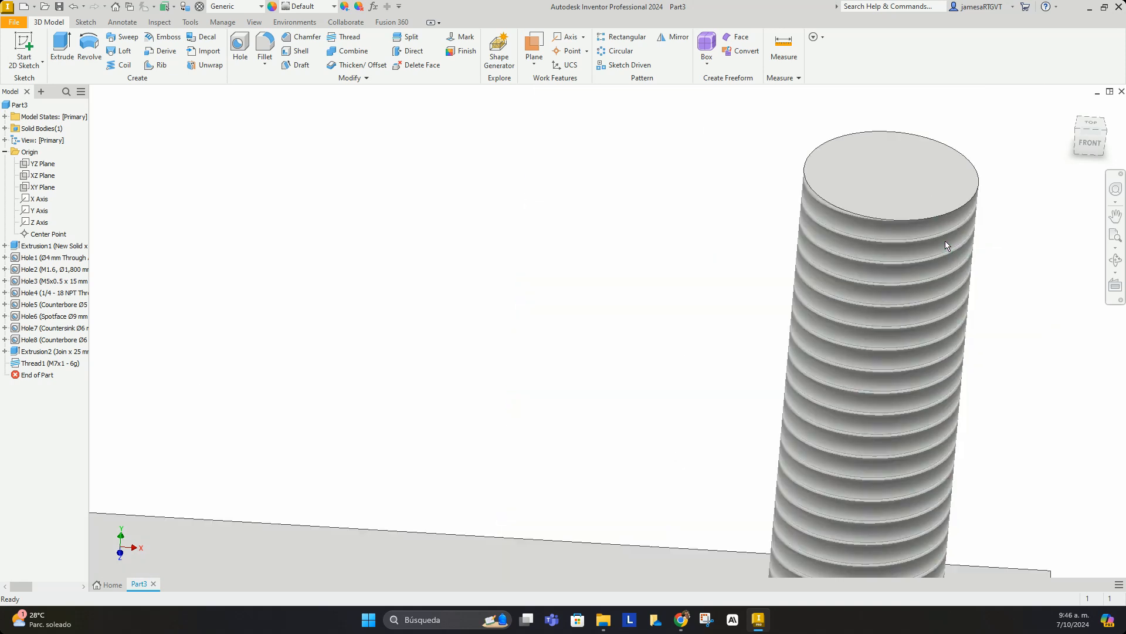
{"action": "middle_click_drag", "start_coordinate": [904, 269], "coordinate": [818, 216], "text": "shift"}
{"action": "scroll", "coordinate": [810, 195], "scroll_direction": "down", "scroll_amount": 5}
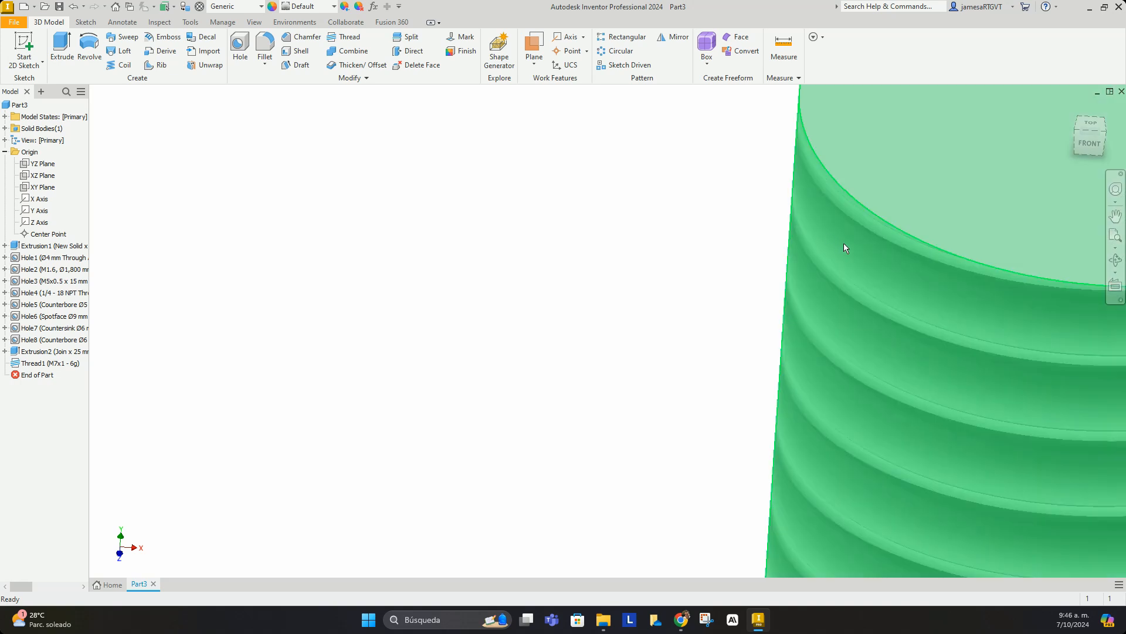
{"action": "scroll", "coordinate": [821, 235], "scroll_direction": "up", "scroll_amount": 5}
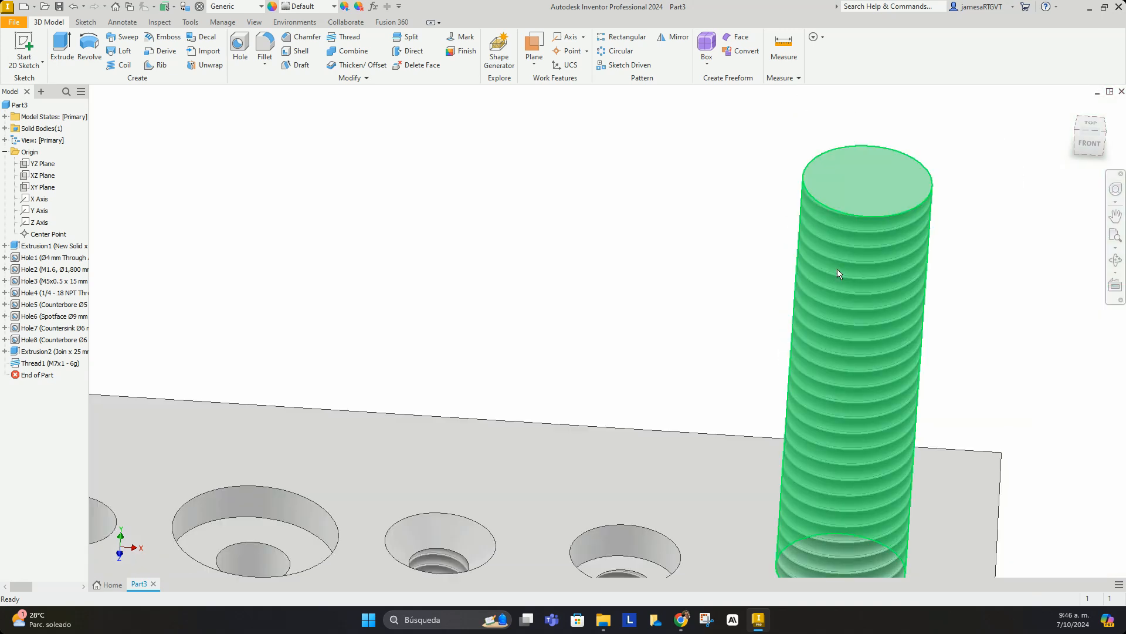
{"action": "scroll", "coordinate": [921, 243], "scroll_direction": "up", "scroll_amount": 5}
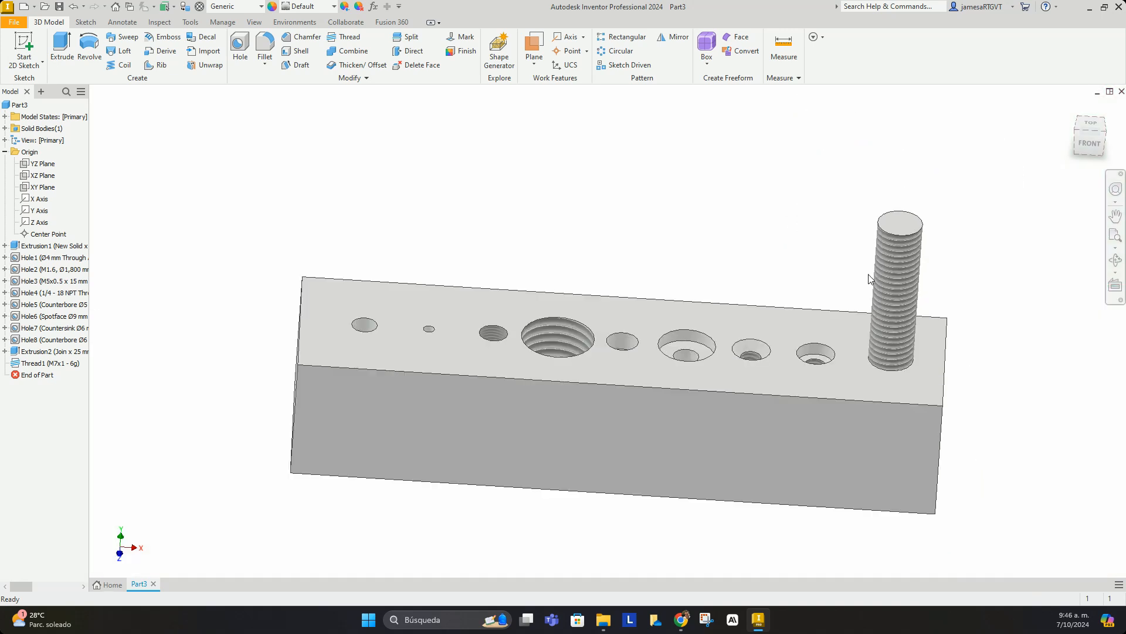
{"action": "scroll", "coordinate": [893, 279], "scroll_direction": "down", "scroll_amount": 3}
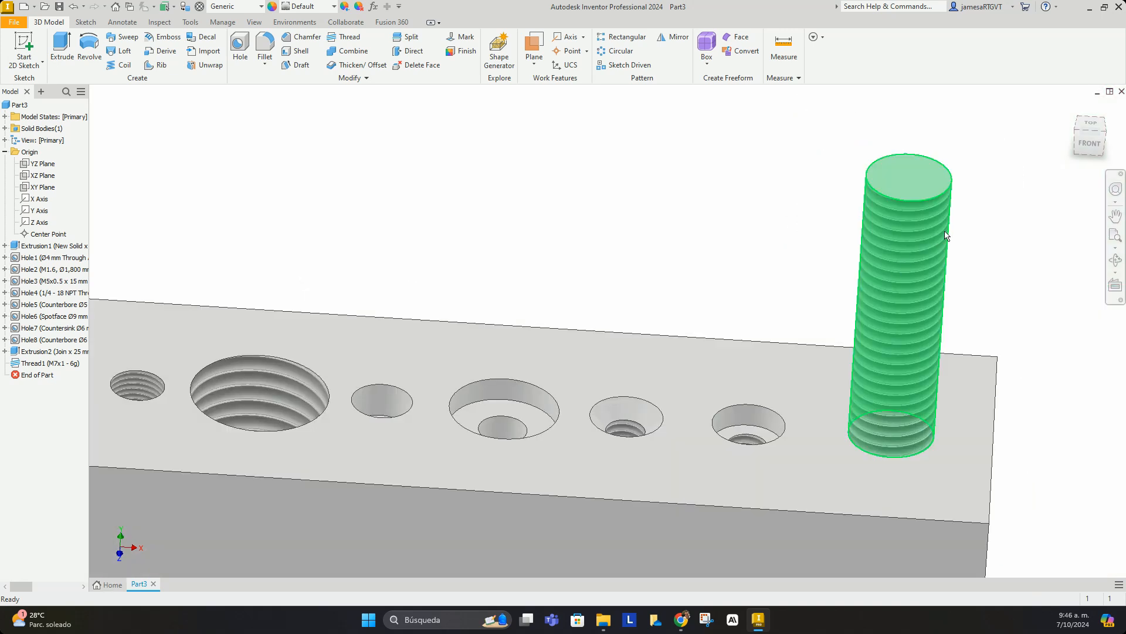
{"action": "scroll", "coordinate": [979, 232], "scroll_direction": "up", "scroll_amount": 5}
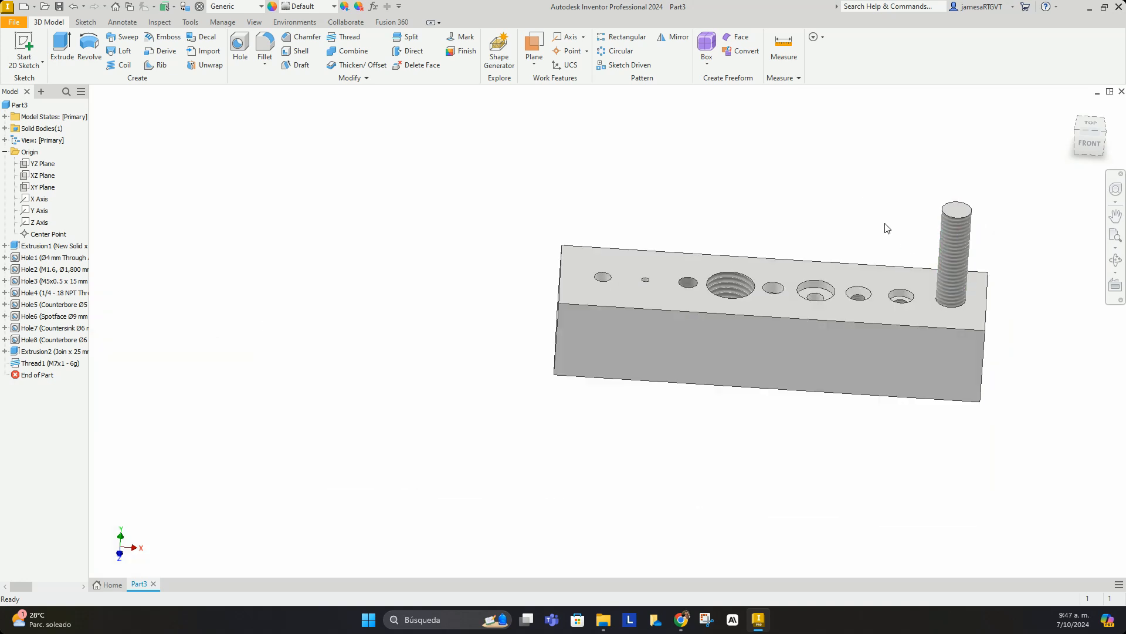
{"action": "mouse_move", "coordinate": [895, 241]}
{"action": "middle_mouse_down", "text": "shift"}
{"action": "mouse_move", "coordinate": [863, 239]}
{"action": "mouse_move", "coordinate": [875, 244]}
{"action": "middle_mouse_up", "text": "shift"}
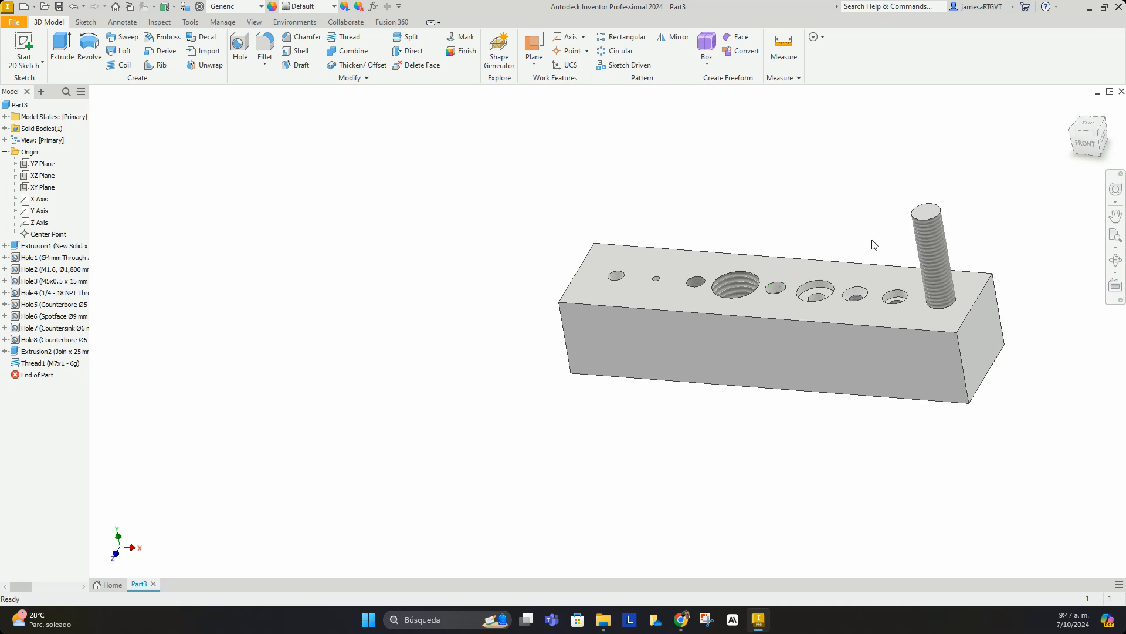
{"action": "scroll", "coordinate": [950, 266], "scroll_direction": "down", "scroll_amount": 3}
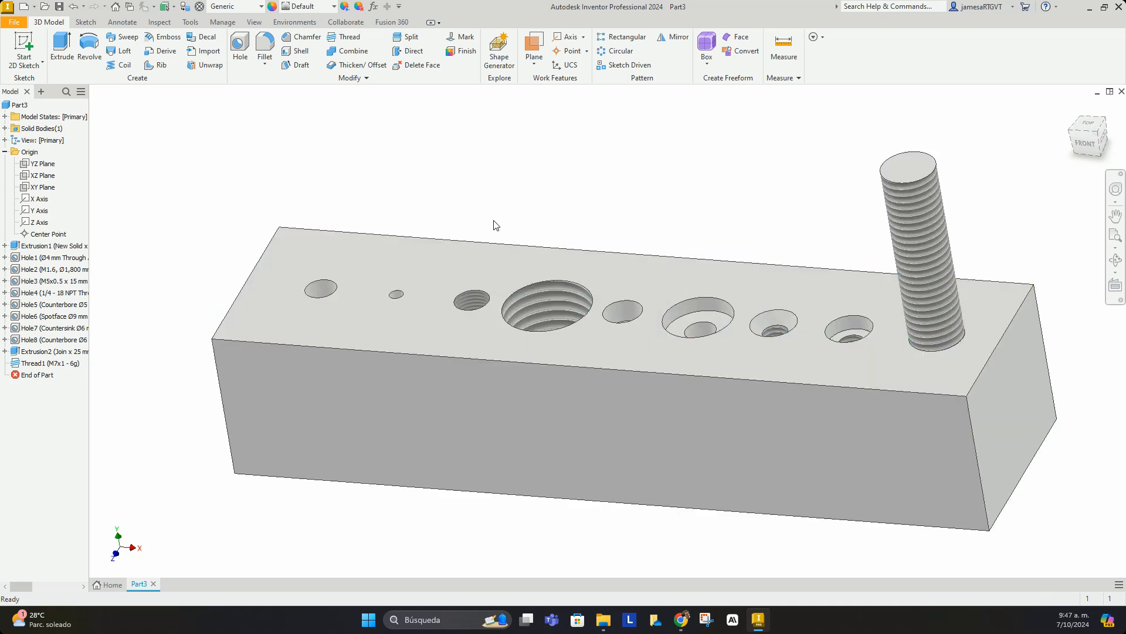
Create a half section view of the block through the XY origin plane with no offset
{"action": "left_click", "coordinate": [252, 22]}
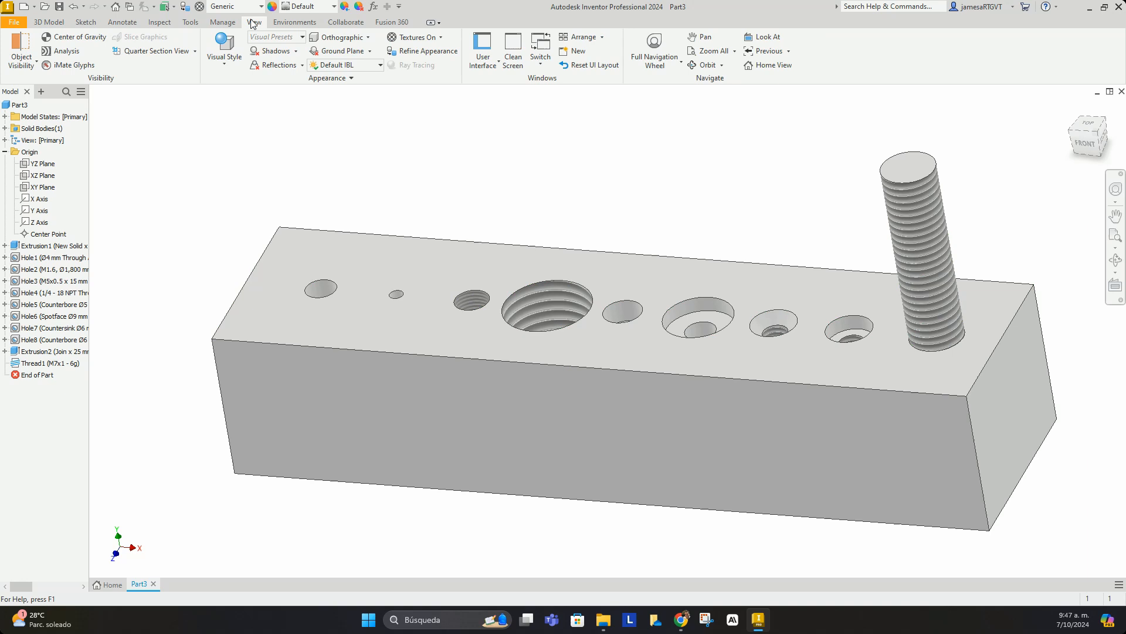
{"action": "left_click", "coordinate": [195, 51]}
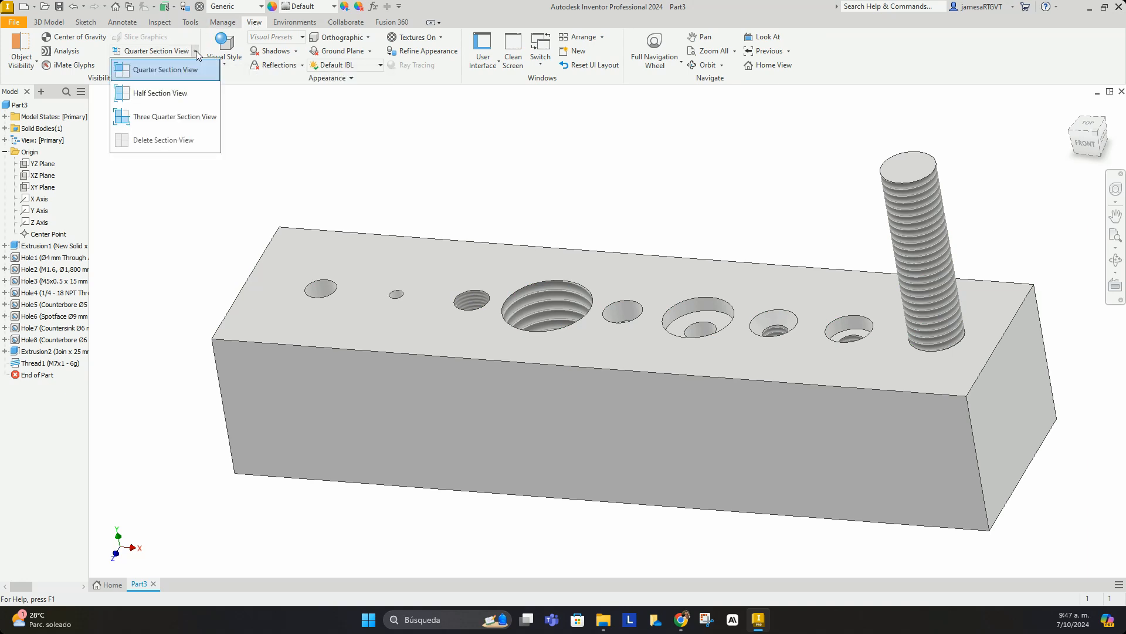
{"action": "left_click", "coordinate": [176, 93]}
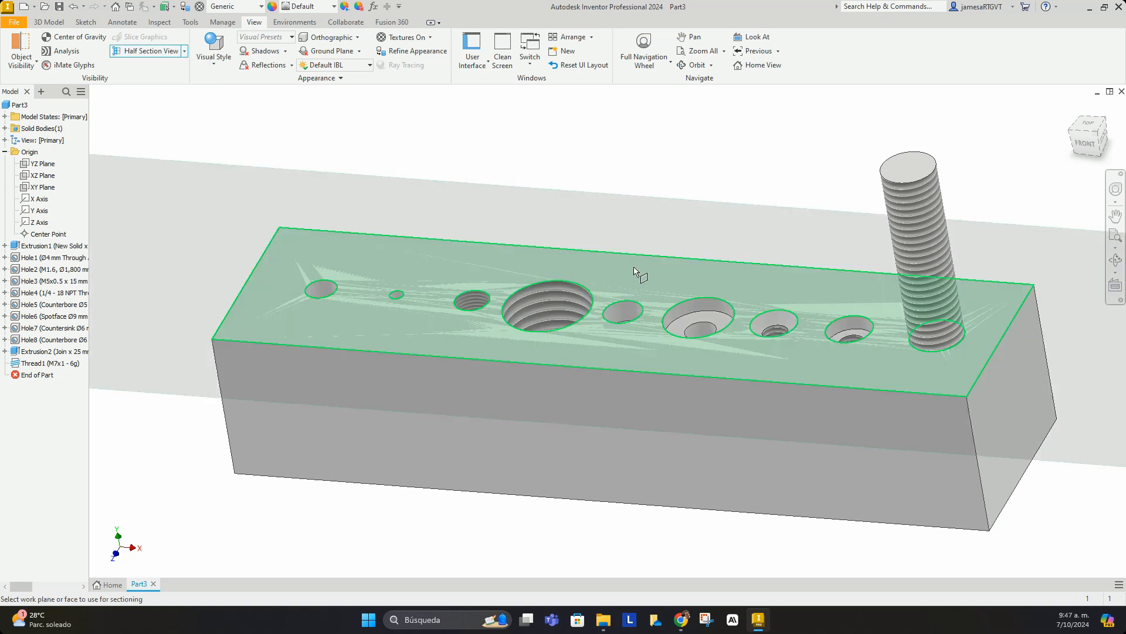
{"action": "scroll", "coordinate": [628, 247], "scroll_direction": "down", "scroll_amount": 5}
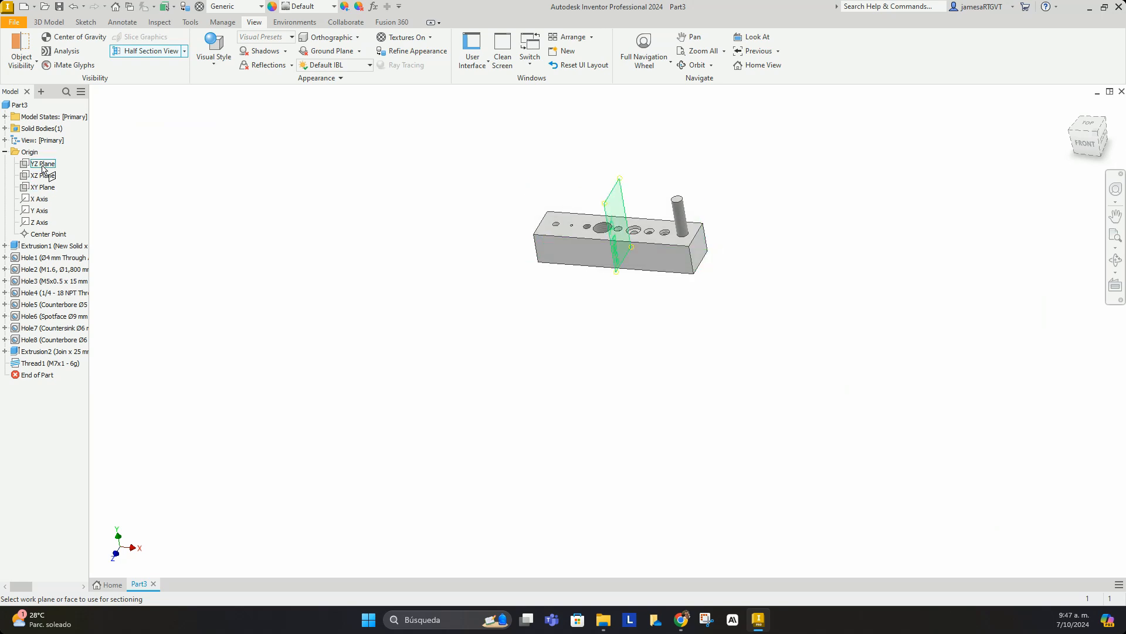
{"action": "left_click", "coordinate": [43, 188]}
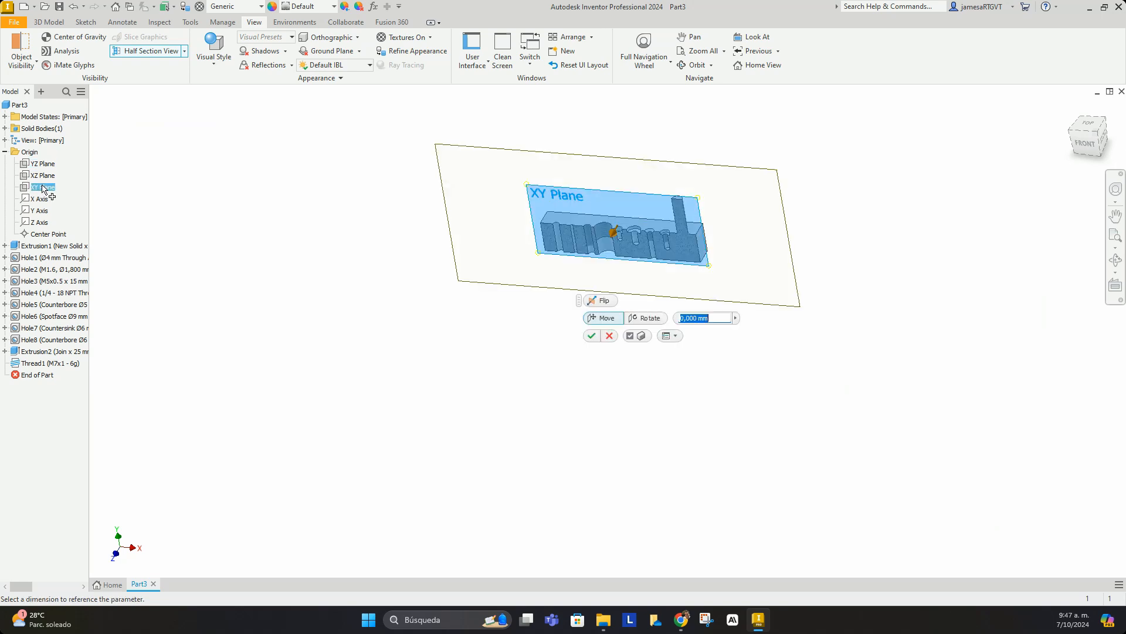
{"action": "left_click", "coordinate": [591, 335]}
{"action": "scroll", "coordinate": [616, 227], "scroll_direction": "down", "scroll_amount": 5}
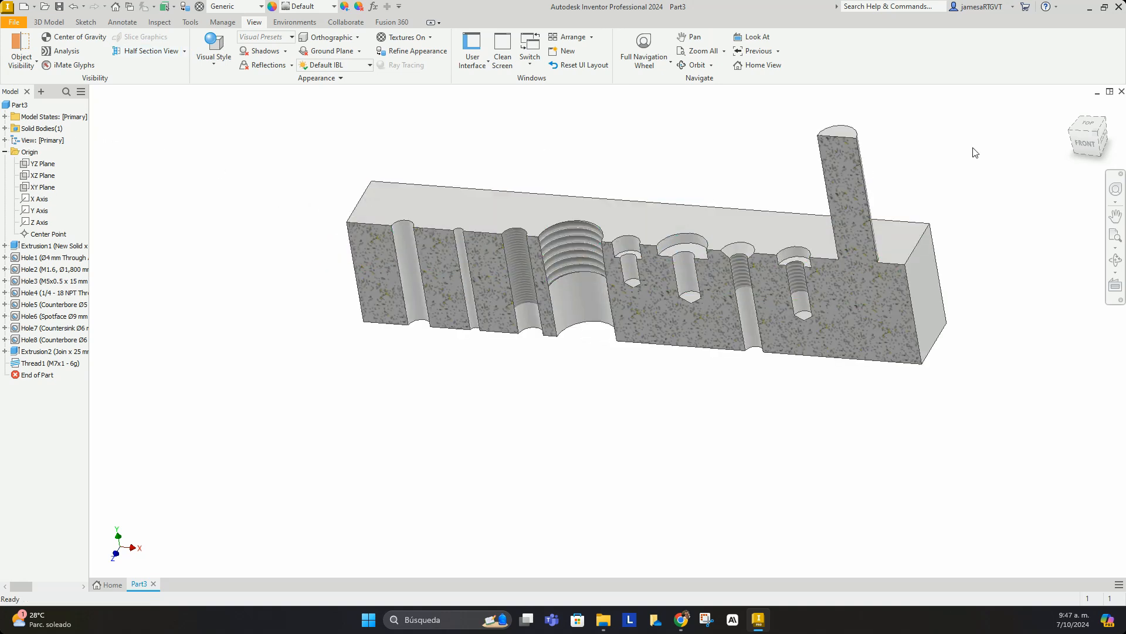
Examine the sectioned hole profiles, their threads and seats, and the cut cylinder from the front
{"action": "left_click", "coordinate": [1091, 147]}
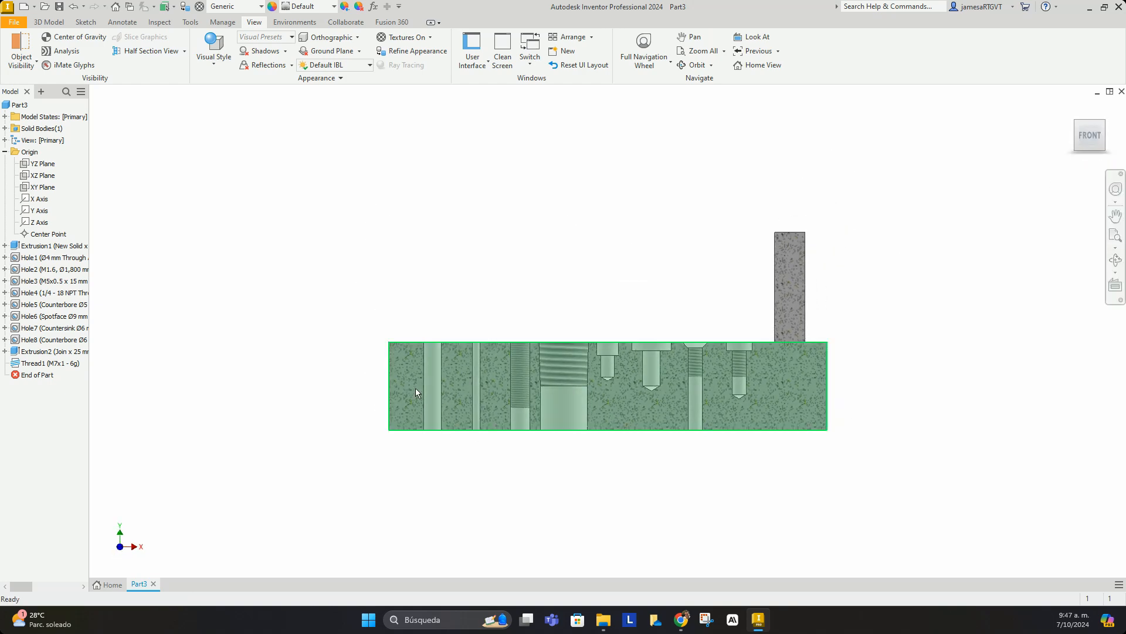
{"action": "scroll", "coordinate": [423, 368], "scroll_direction": "down", "scroll_amount": 3}
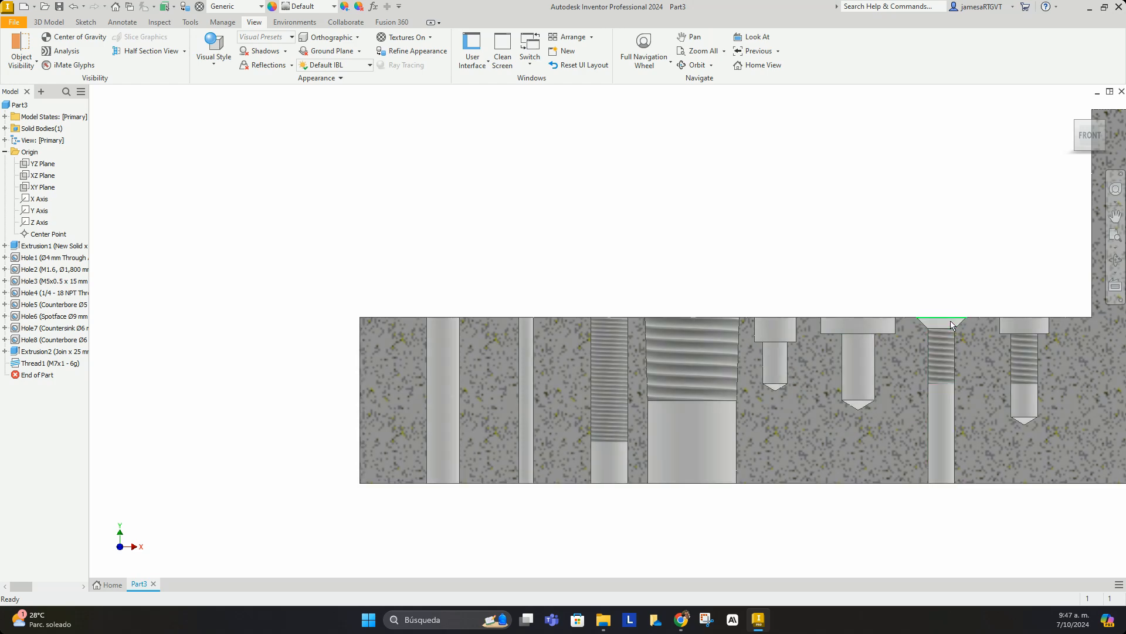
{"action": "scroll", "coordinate": [945, 354], "scroll_direction": "up", "scroll_amount": 4}
{"action": "scroll", "coordinate": [934, 371], "scroll_direction": "down", "scroll_amount": 3}
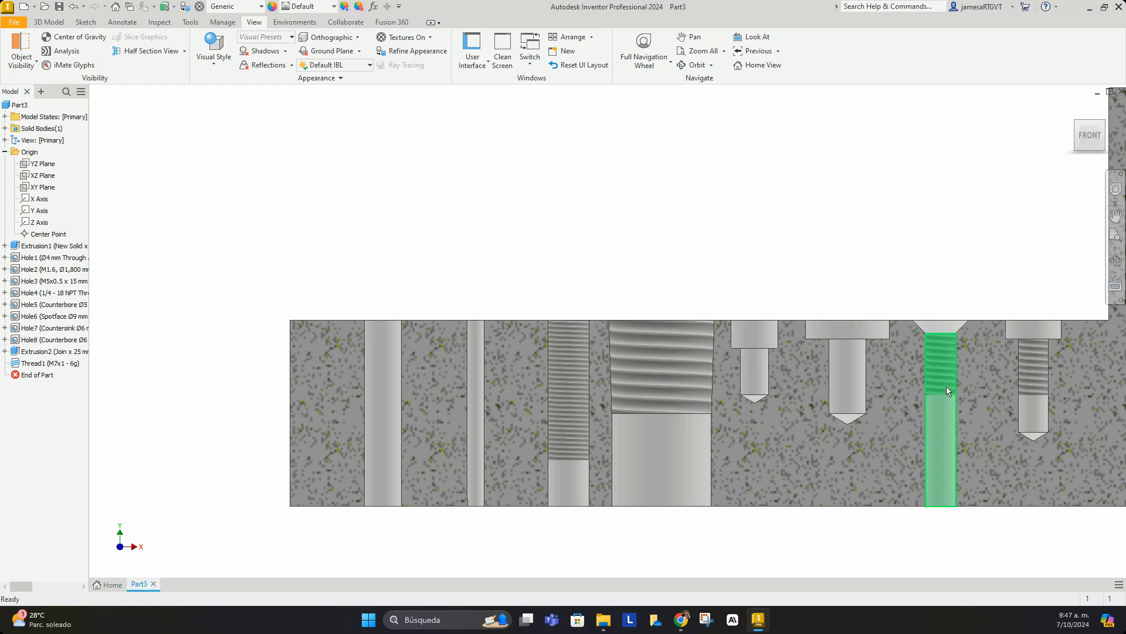
{"action": "scroll", "coordinate": [946, 434], "scroll_direction": "down", "scroll_amount": 2}
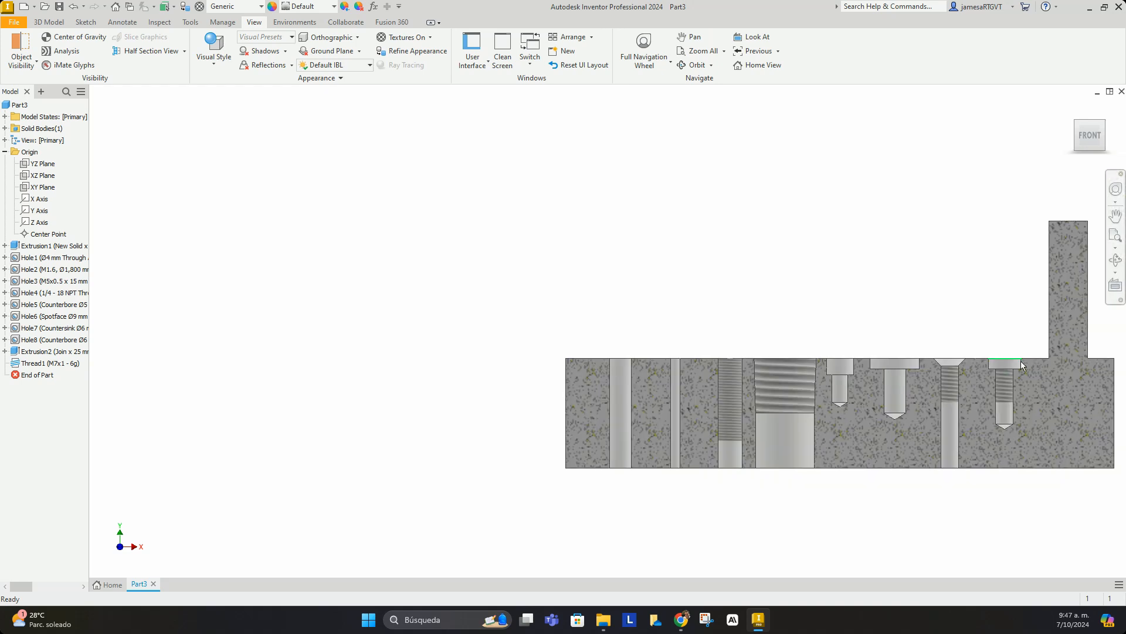
{"action": "scroll", "coordinate": [1021, 361], "scroll_direction": "up", "scroll_amount": 3}
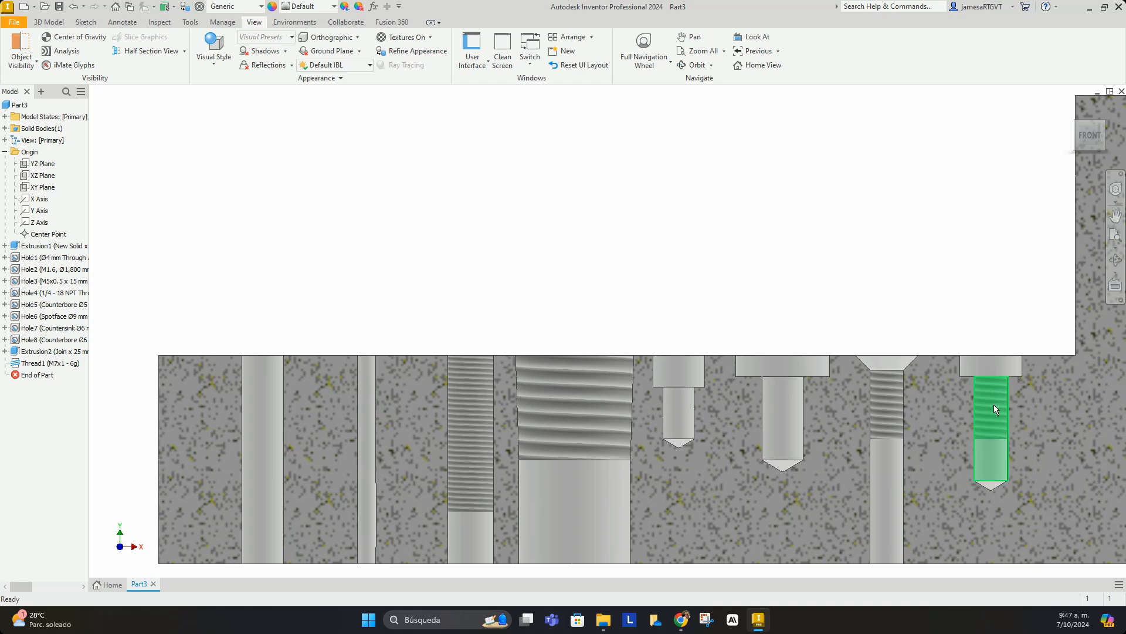
{"action": "scroll", "coordinate": [994, 405], "scroll_direction": "down", "scroll_amount": 2}
{"action": "scroll", "coordinate": [994, 405], "scroll_direction": "down", "scroll_amount": 2}
{"action": "scroll", "coordinate": [1032, 352], "scroll_direction": "up", "scroll_amount": 4}
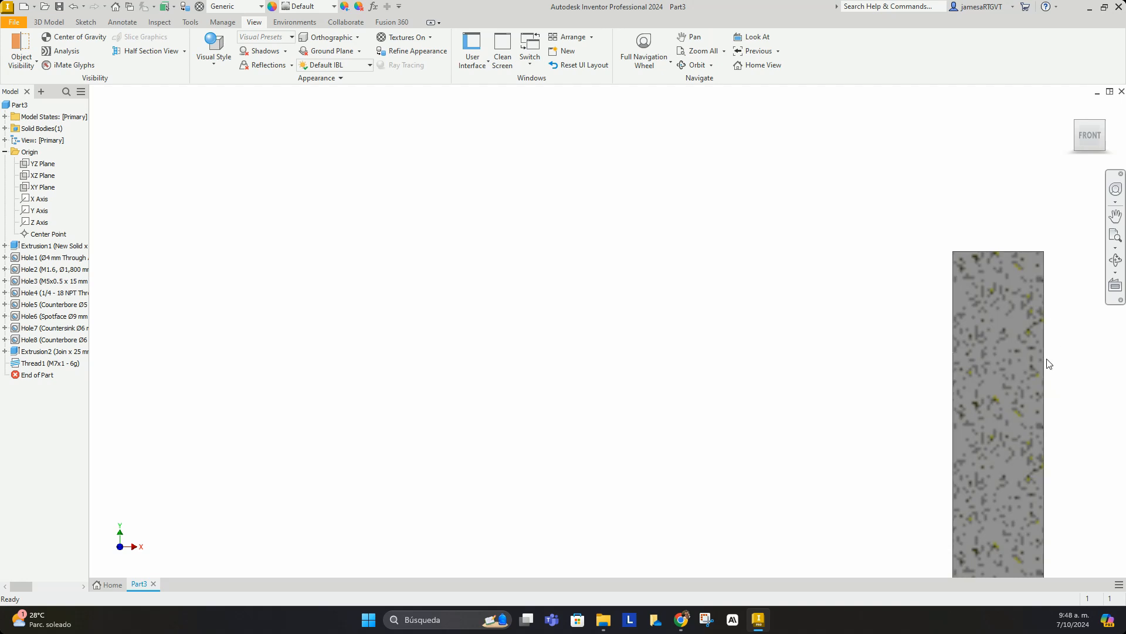
{"action": "scroll", "coordinate": [1012, 328], "scroll_direction": "down", "scroll_amount": 2}
{"action": "scroll", "coordinate": [990, 361], "scroll_direction": "up", "scroll_amount": 3}
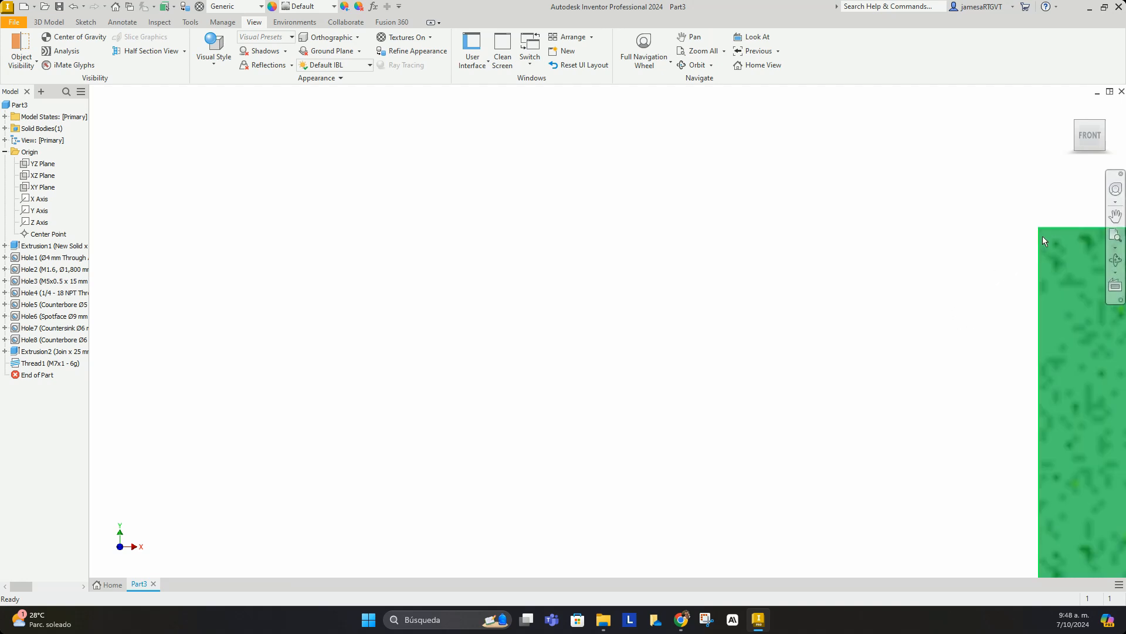
{"action": "scroll", "coordinate": [1044, 293], "scroll_direction": "down", "scroll_amount": 3}
{"action": "scroll", "coordinate": [1057, 337], "scroll_direction": "up", "scroll_amount": 1}
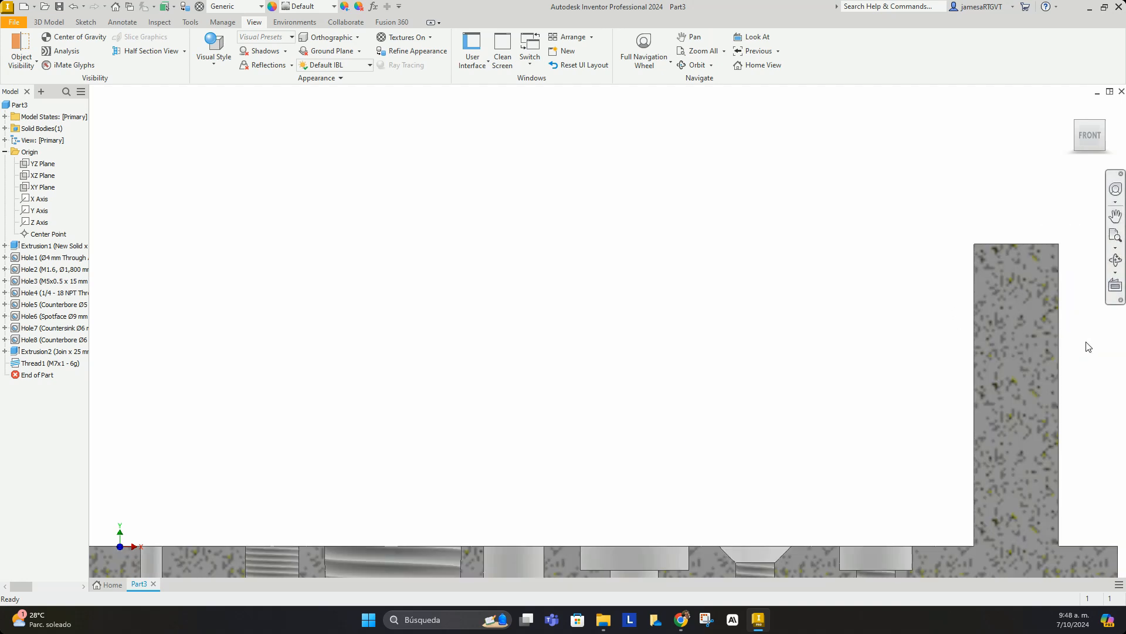
{"action": "scroll", "coordinate": [1038, 339], "scroll_direction": "down", "scroll_amount": 1}
{"action": "scroll", "coordinate": [1062, 399], "scroll_direction": "up", "scroll_amount": 2}
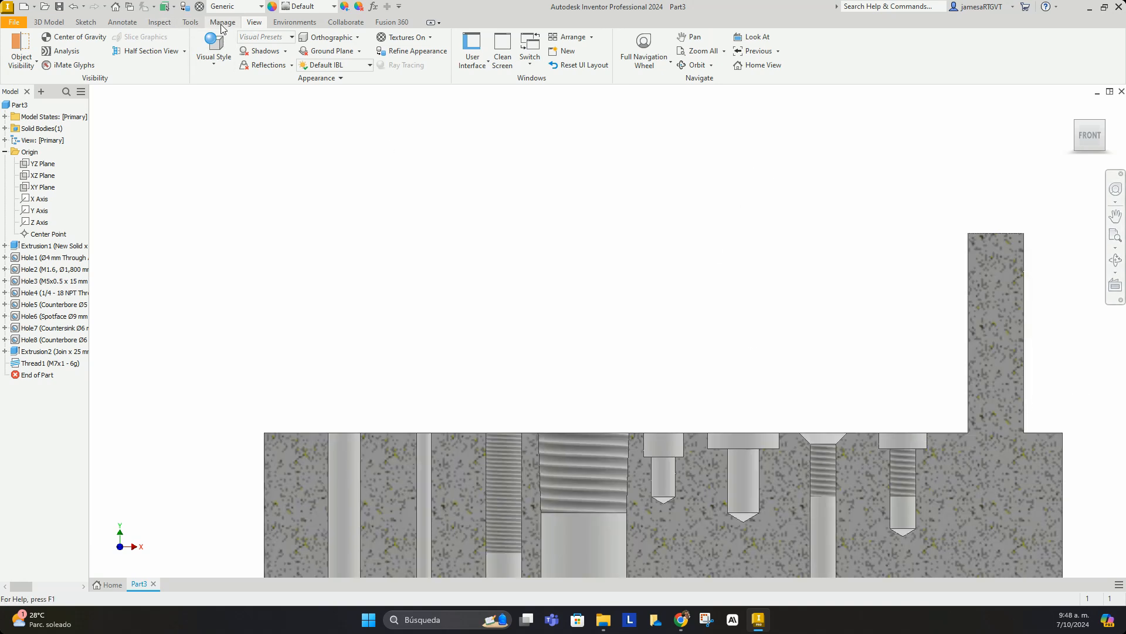
Delete the half section view so the whole block shows, and turn the model to an angled view from above
{"action": "left_click", "coordinate": [188, 51]}
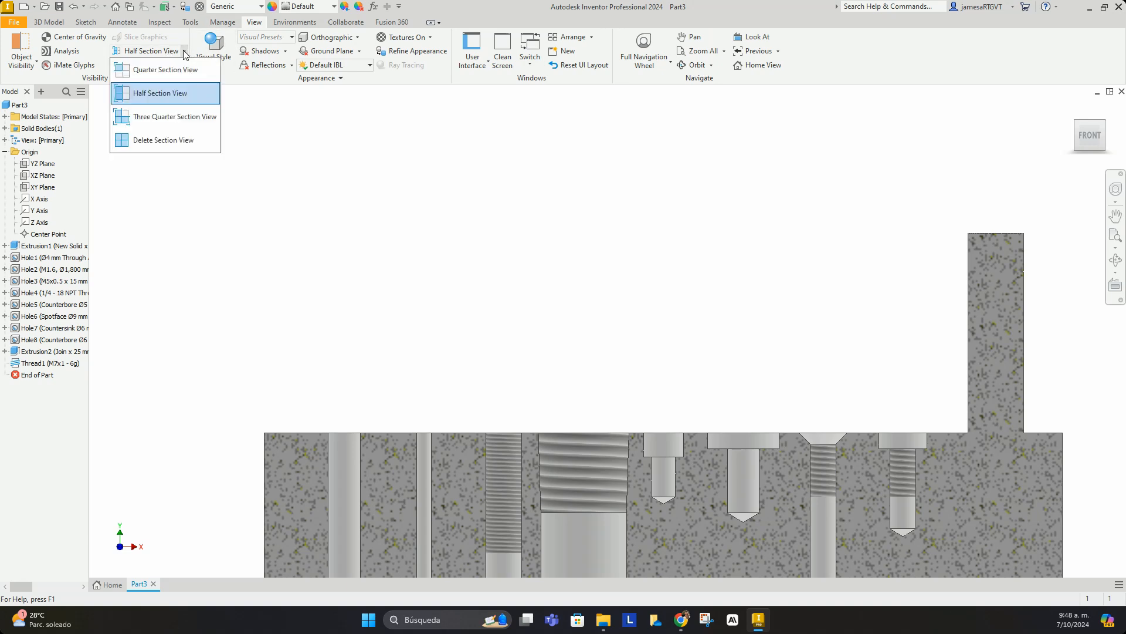
{"action": "left_click", "coordinate": [163, 139]}
{"action": "scroll", "coordinate": [948, 291], "scroll_direction": "down", "scroll_amount": 5}
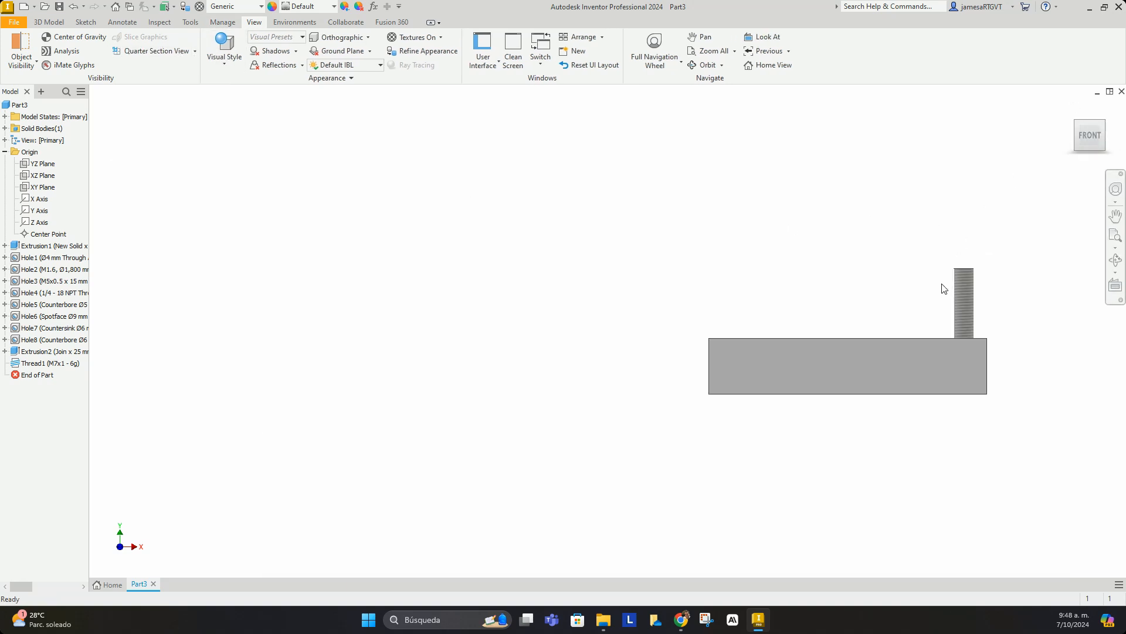
{"action": "middle_click_drag", "start_coordinate": [985, 302], "coordinate": [937, 346], "text": "shift"}
{"action": "scroll", "coordinate": [1000, 355], "scroll_direction": "up", "scroll_amount": 3}
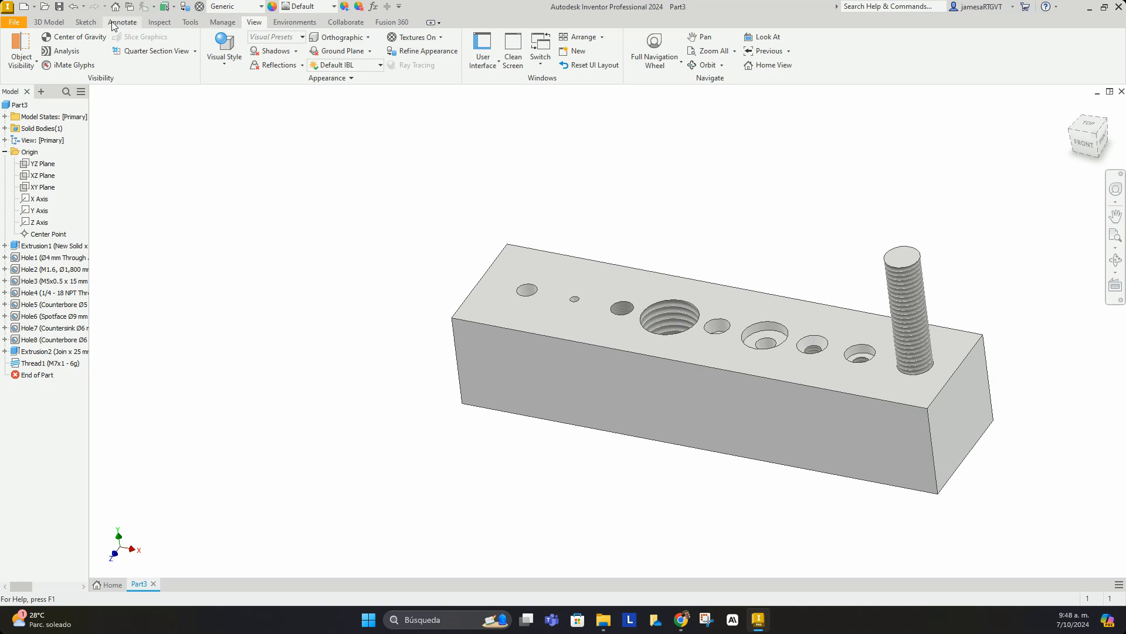
Save the part to the Desktop as Agujeroyroscado, discarding the edits to the locked view representation
{"action": "left_click", "coordinate": [59, 7]}
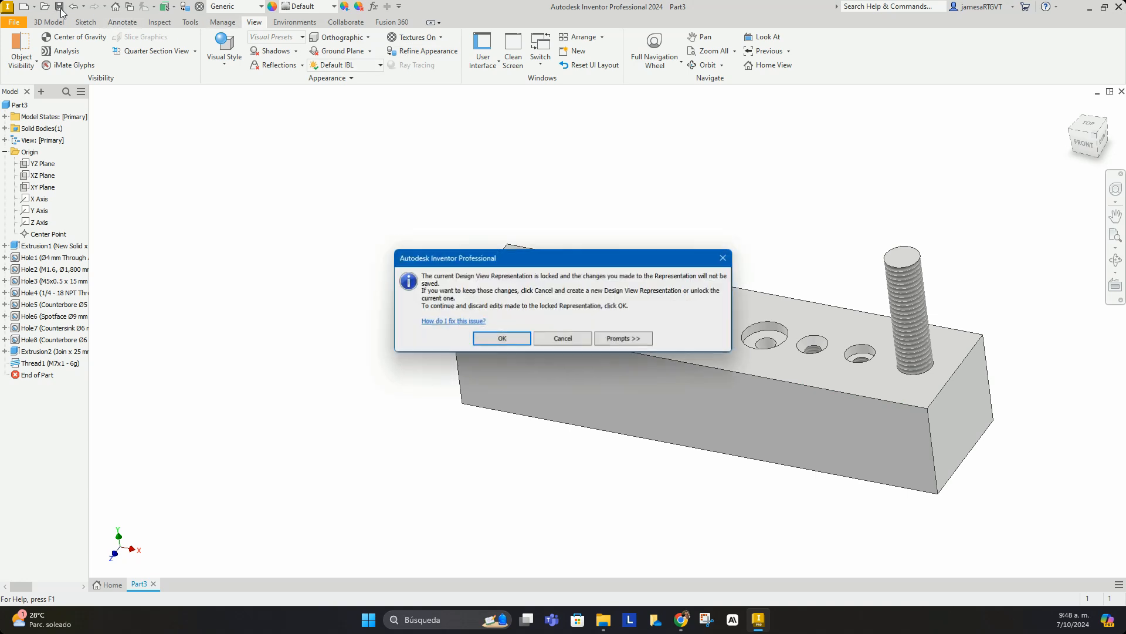
{"action": "left_click", "coordinate": [505, 337]}
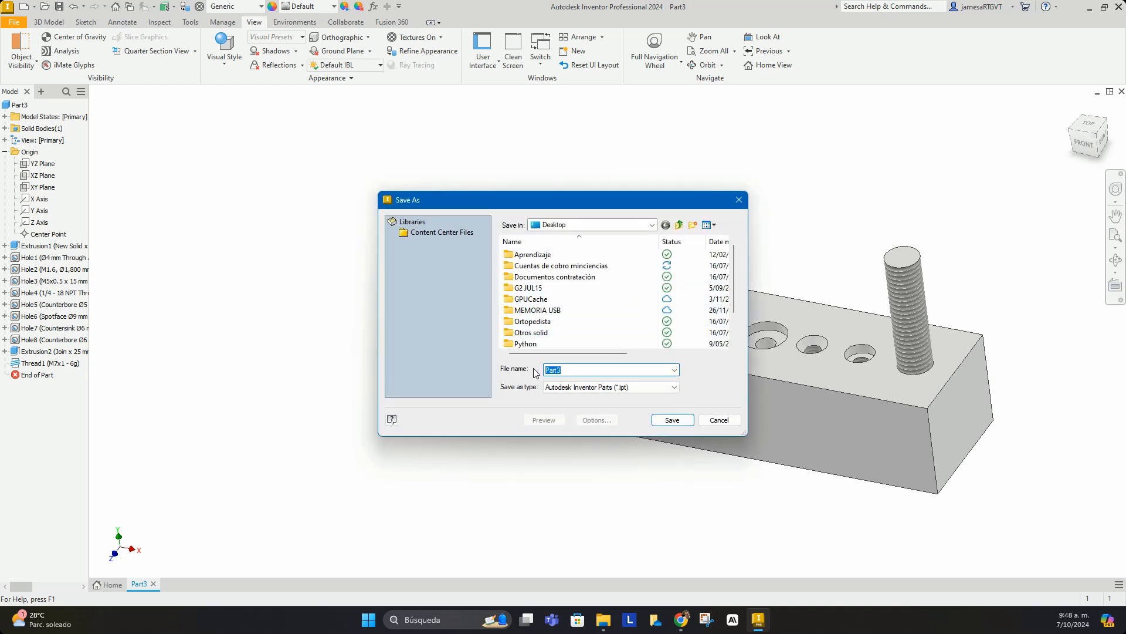
{"action": "type", "text": "Agujeroyroscado"}
{"action": "left_click", "coordinate": [673, 420]}
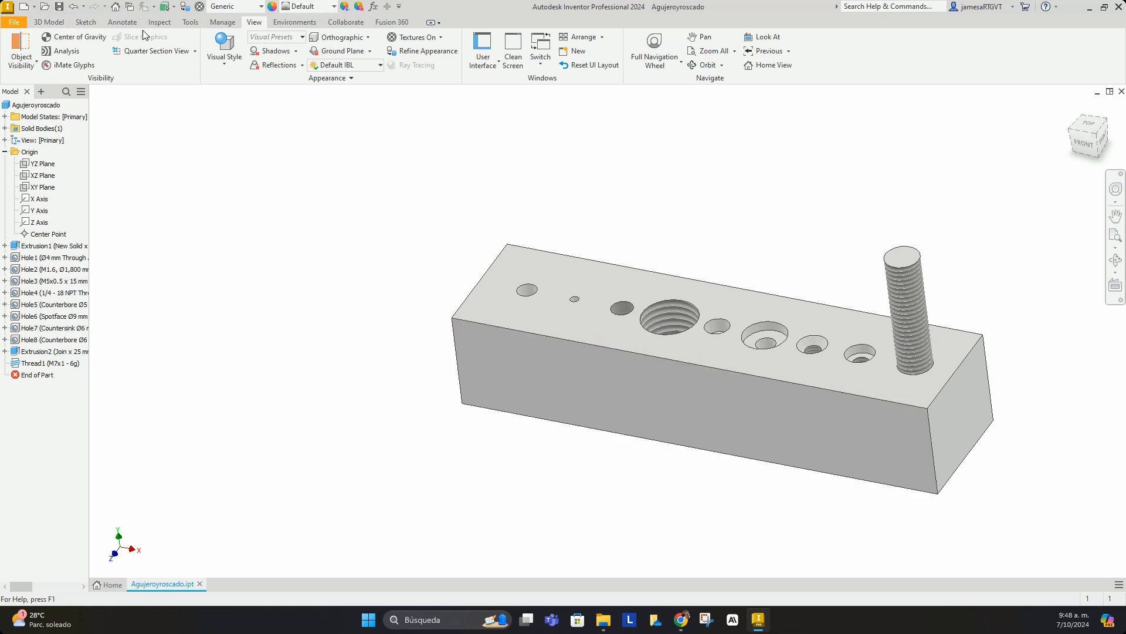
Create a new drawing from the metric ANSI (mm).idw template
{"action": "key", "text": "ctrl+n"}
{"action": "left_click_drag", "start_coordinate": [812, 136], "coordinate": [659, 136]}
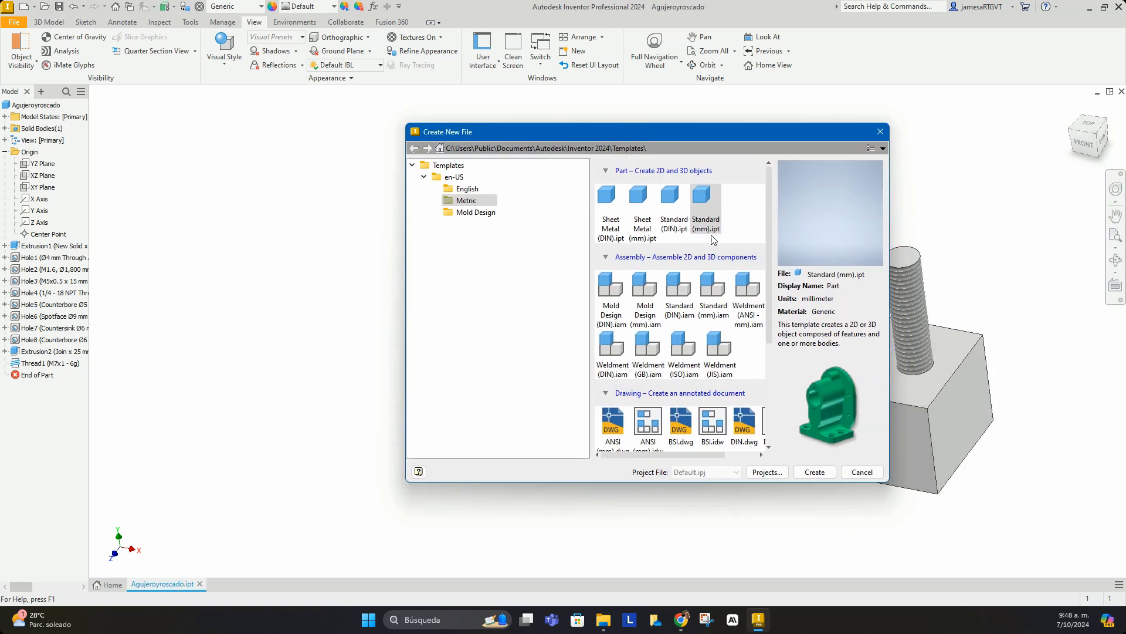
{"action": "scroll", "coordinate": [635, 336], "scroll_direction": "down", "scroll_amount": 3}
{"action": "left_click", "coordinate": [649, 321]}
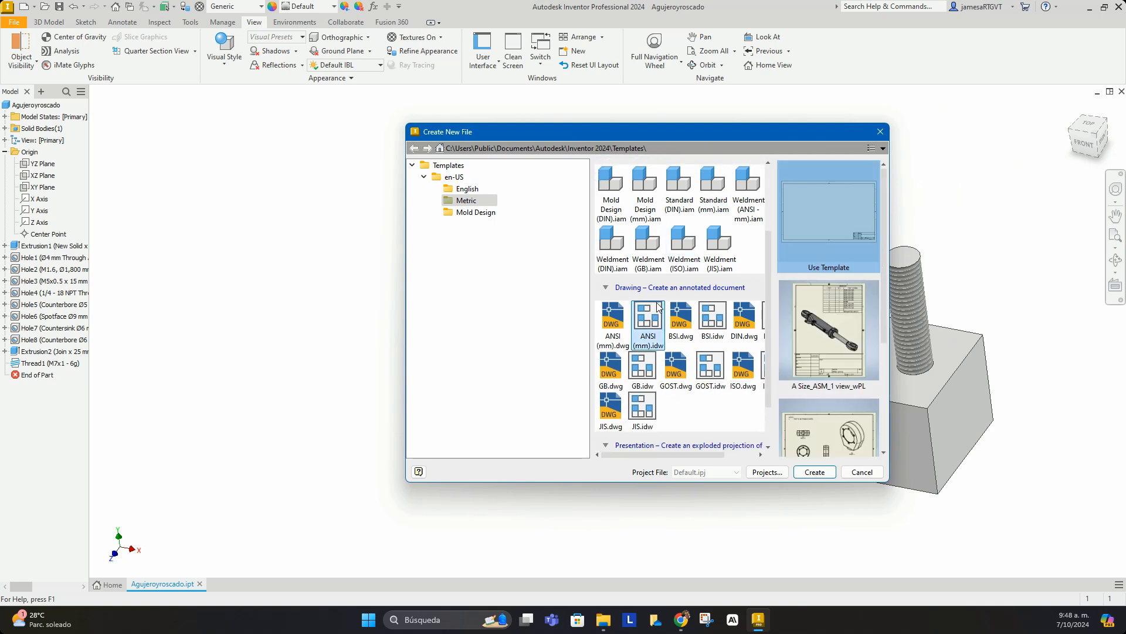
{"action": "left_click", "coordinate": [815, 472]}
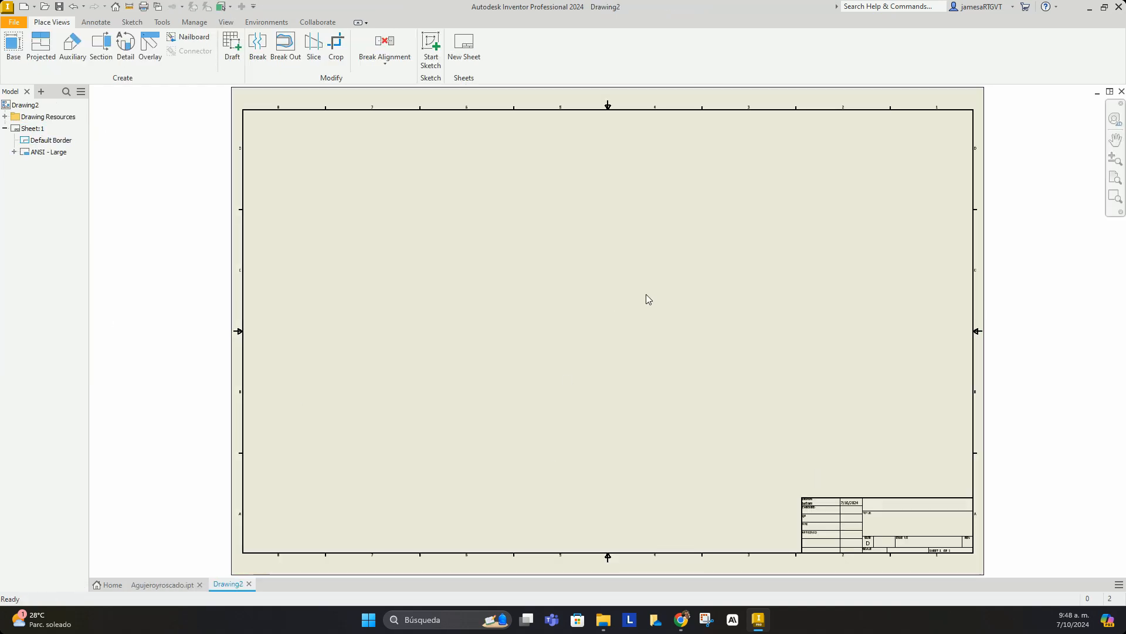
Set the drawing sheet's size to A3
{"action": "right_click", "coordinate": [34, 130]}
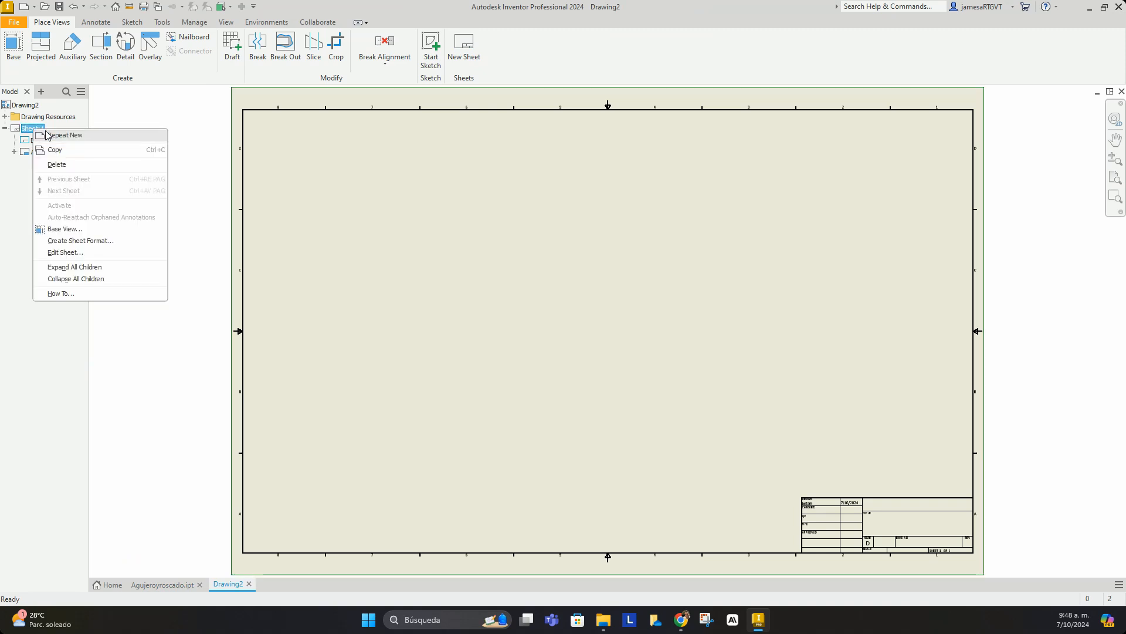
{"action": "left_click", "coordinate": [75, 253]}
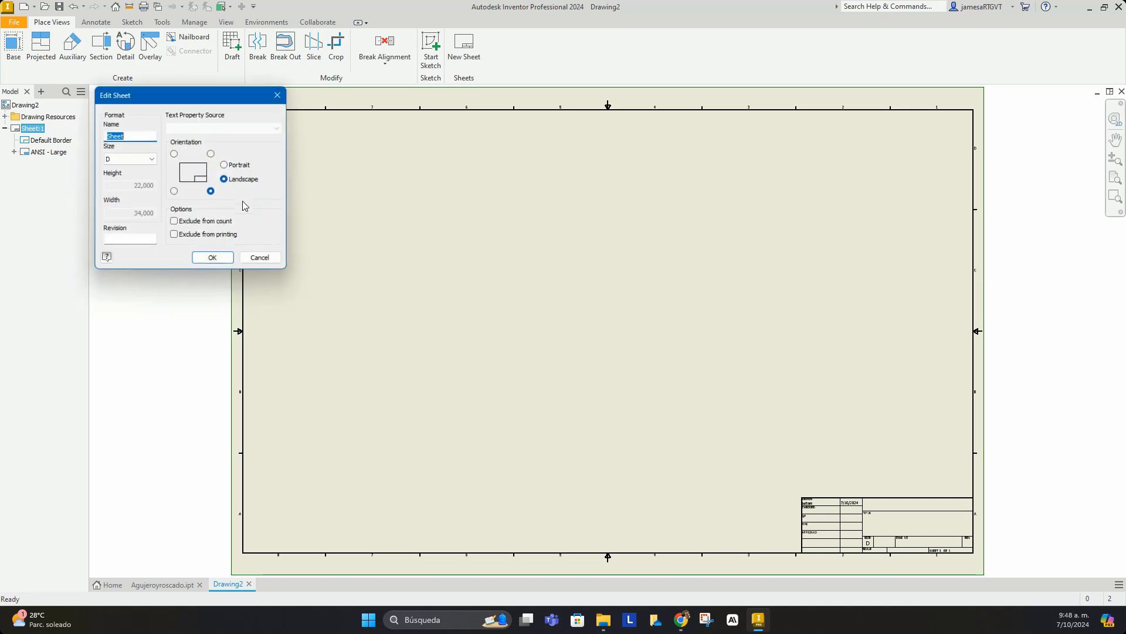
{"action": "left_click", "coordinate": [143, 159]}
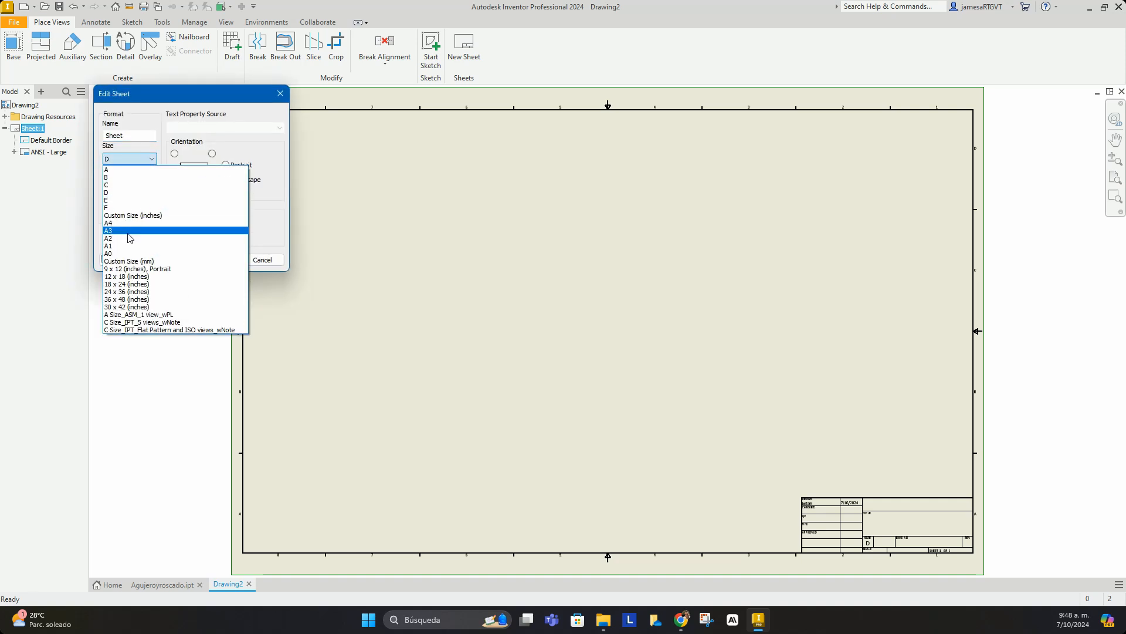
{"action": "left_click", "coordinate": [130, 234]}
{"action": "left_click", "coordinate": [219, 261]}
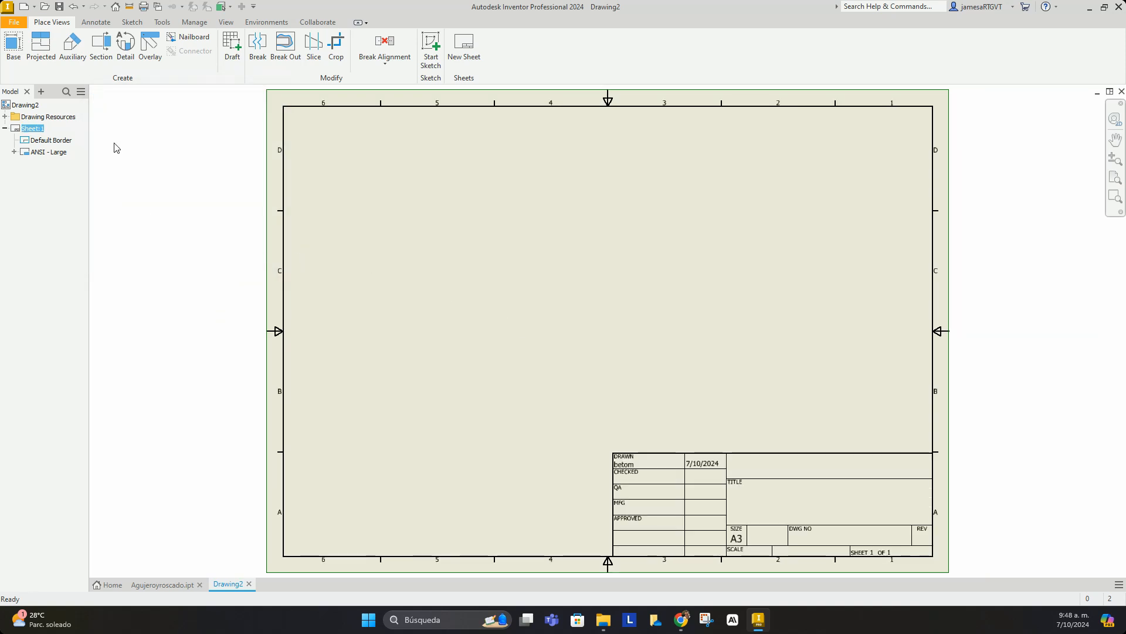
Replace the sheet's existing title block with the ANSI A title block
{"action": "left_click", "coordinate": [5, 116]}
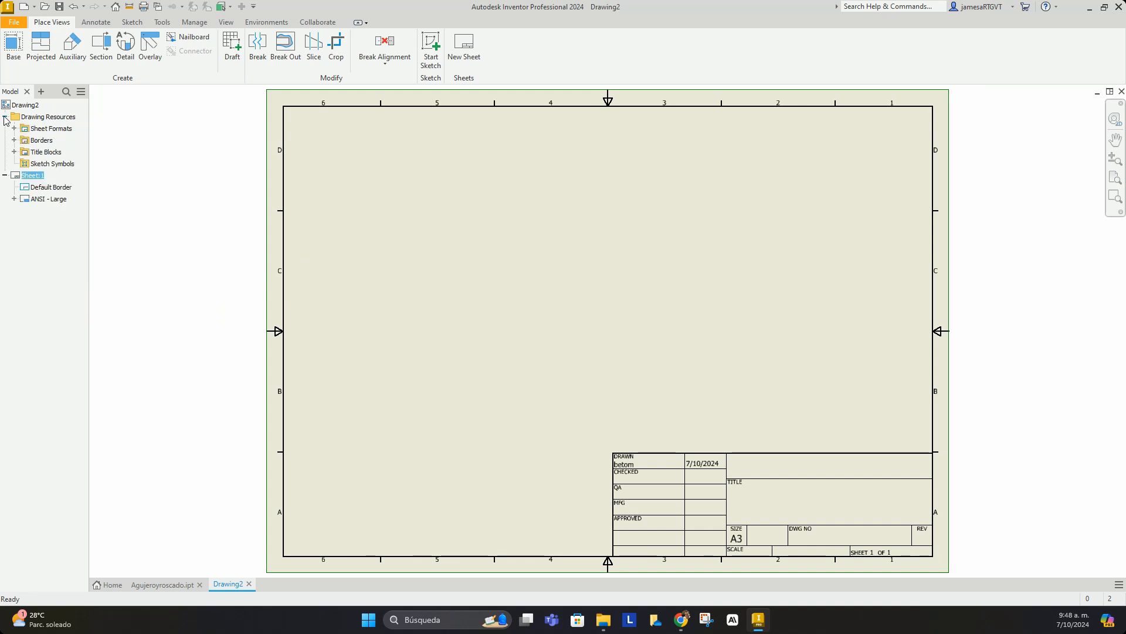
{"action": "left_click", "coordinate": [14, 152]}
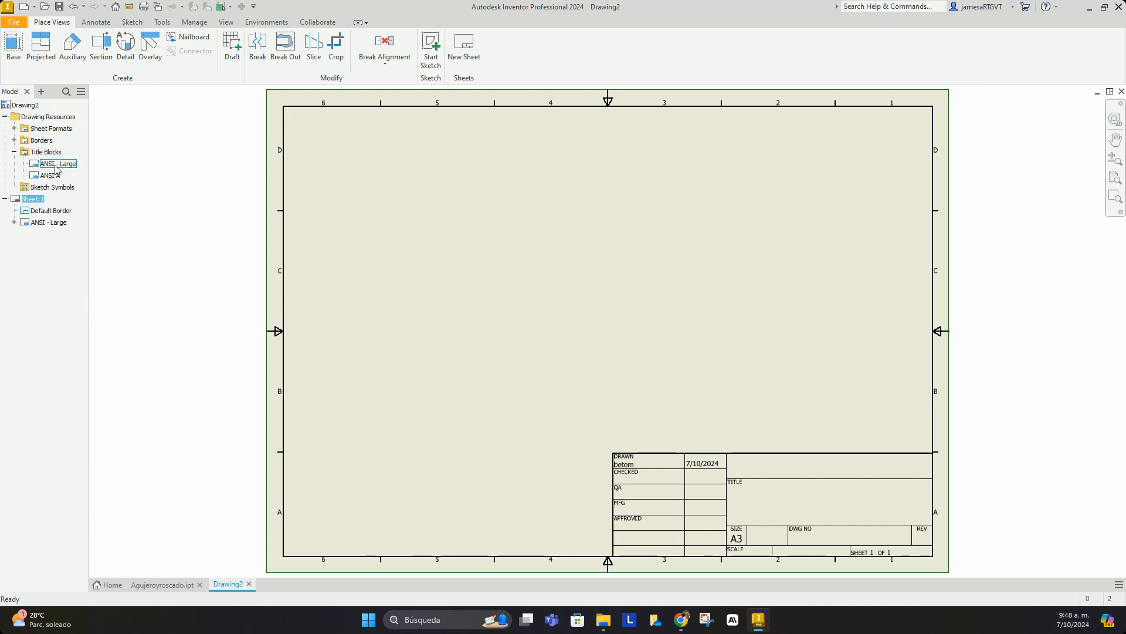
{"action": "double_click", "coordinate": [51, 175]}
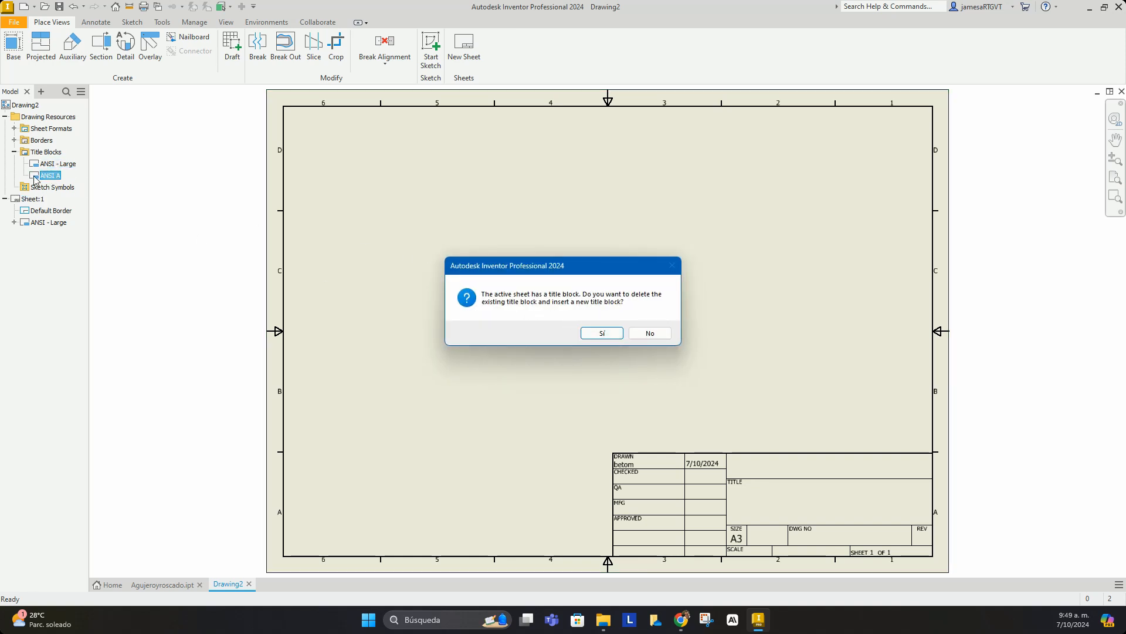
{"action": "left_click", "coordinate": [605, 334]}
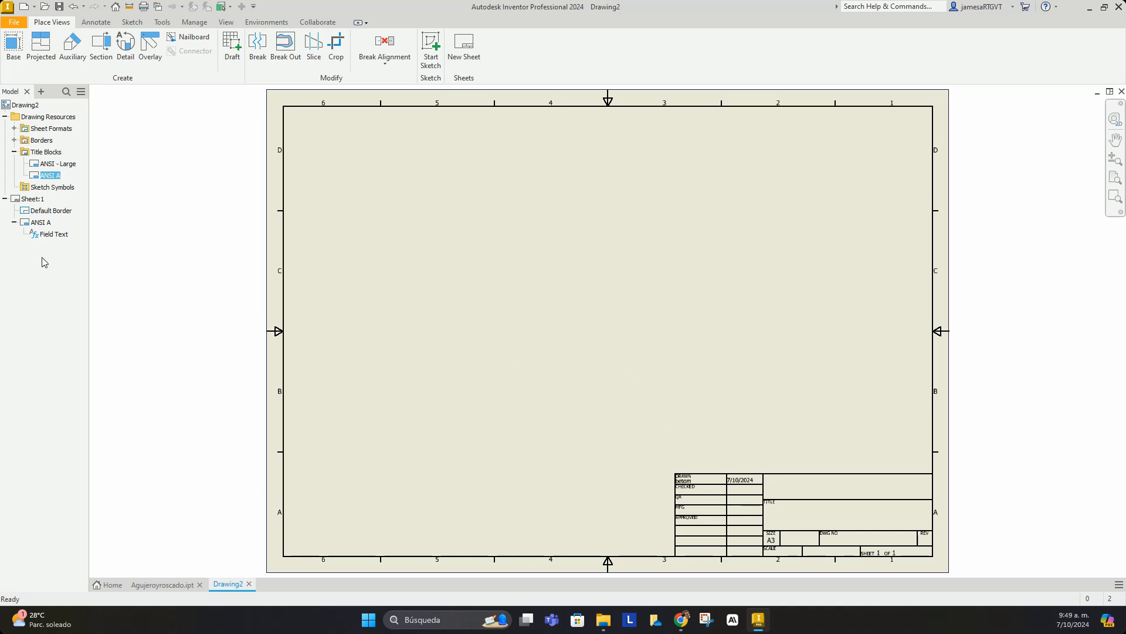
Place a top base view of the block at scale 2:1 and move it to the upper part of the sheet
{"action": "left_click", "coordinate": [11, 54]}
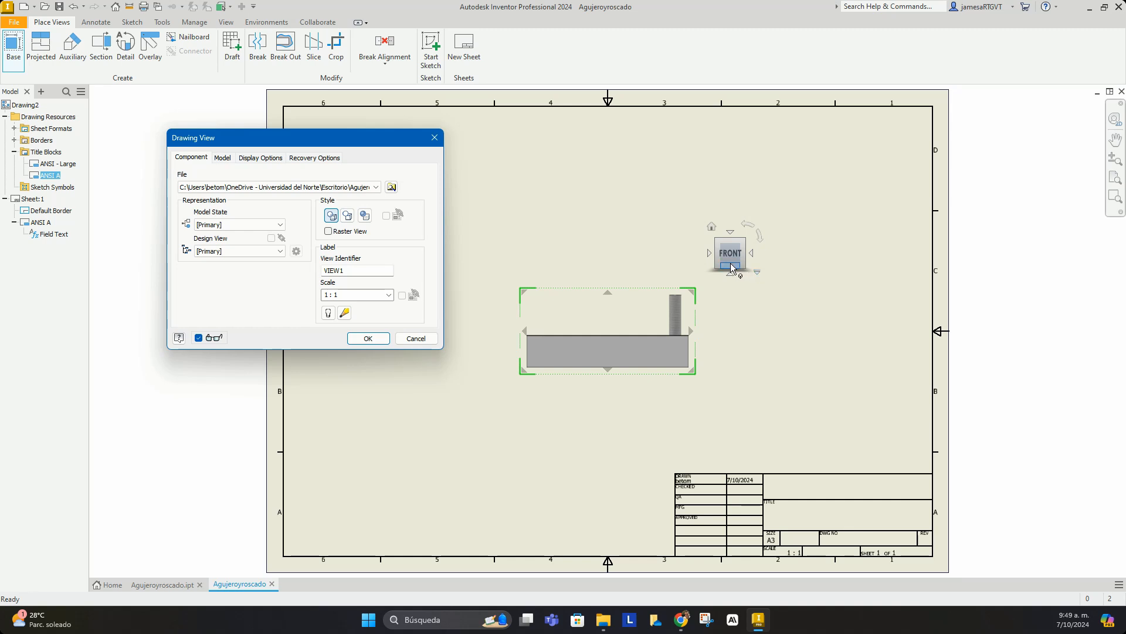
{"action": "left_click", "coordinate": [730, 242]}
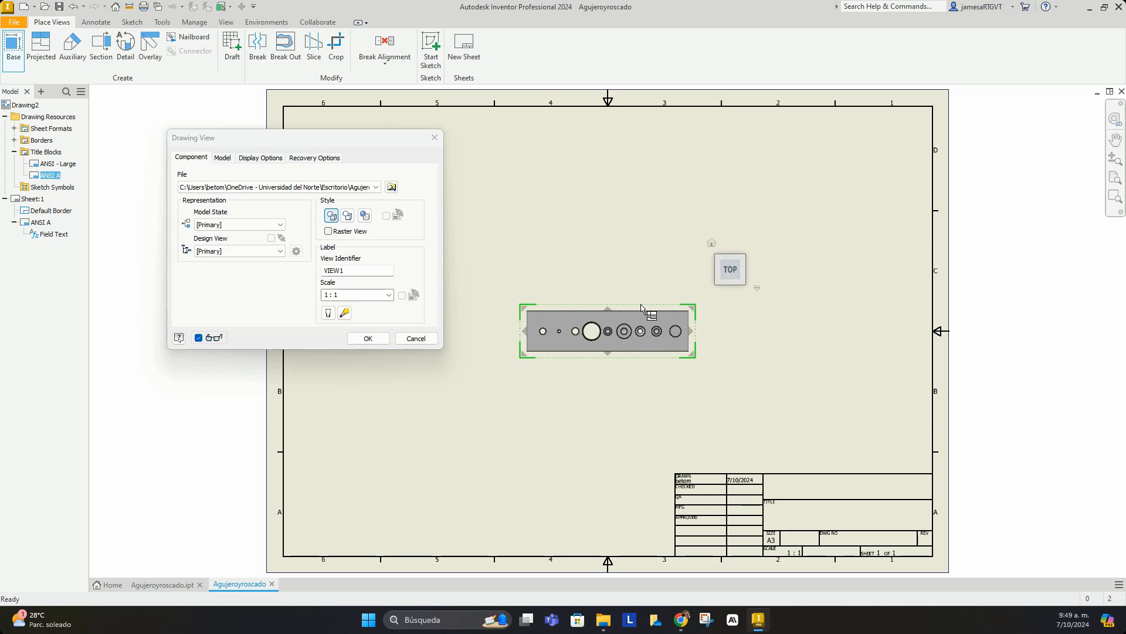
{"action": "left_click", "coordinate": [389, 294]}
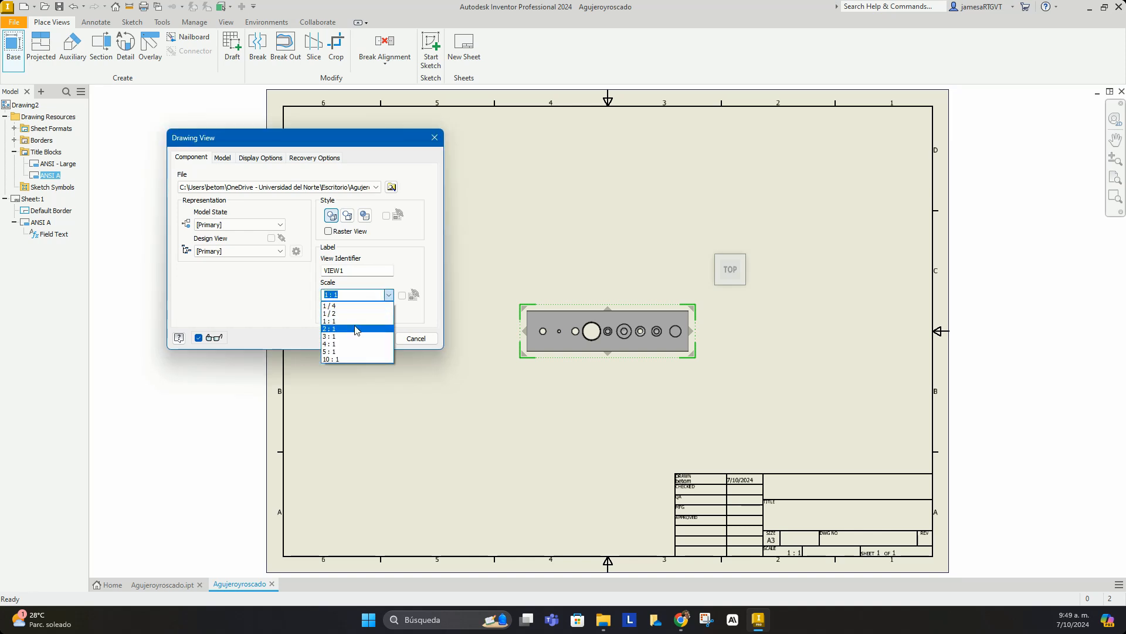
{"action": "left_click", "coordinate": [357, 329]}
{"action": "left_click", "coordinate": [369, 338]}
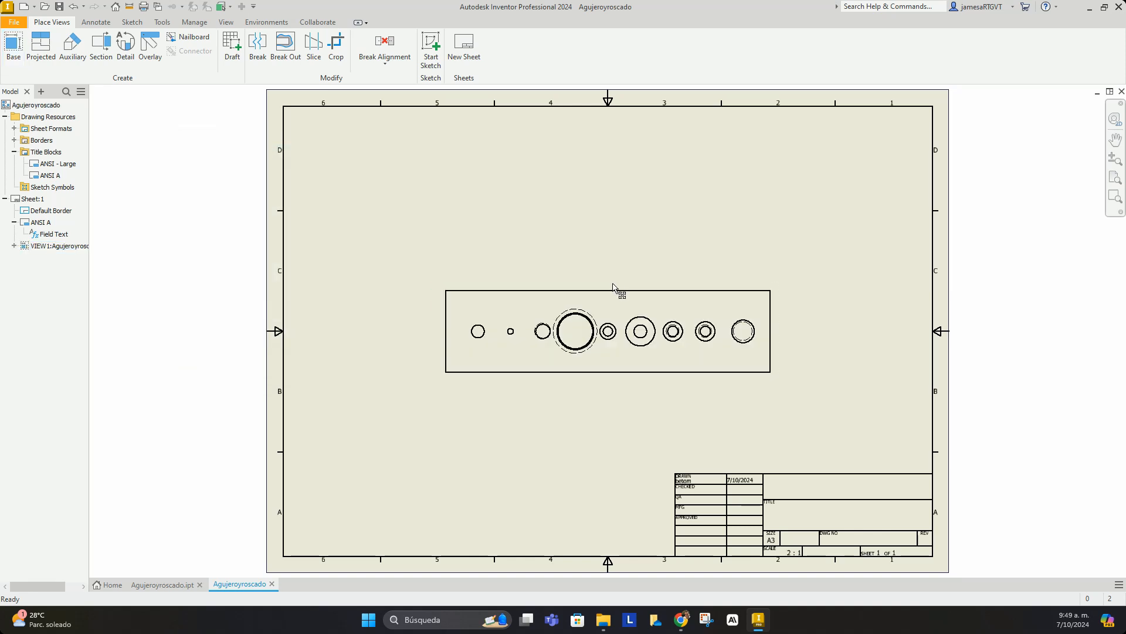
{"action": "mouse_move", "coordinate": [610, 184]}
{"action": "left_mouse_down"}
{"action": "mouse_move", "coordinate": [613, 143]}
{"action": "mouse_move", "coordinate": [613, 166]}
{"action": "left_mouse_up"}
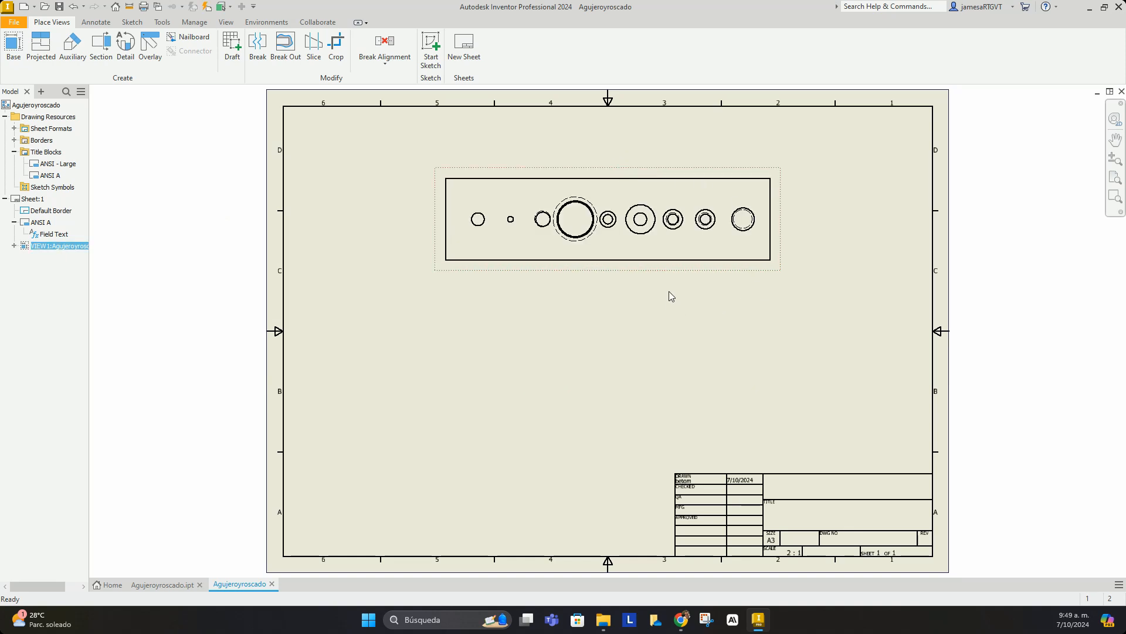
Create a section view along a horizontal line through all hole centres and the cylinder, placed below the top view
{"action": "left_click", "coordinate": [101, 44]}
{"action": "left_click", "coordinate": [540, 220]}
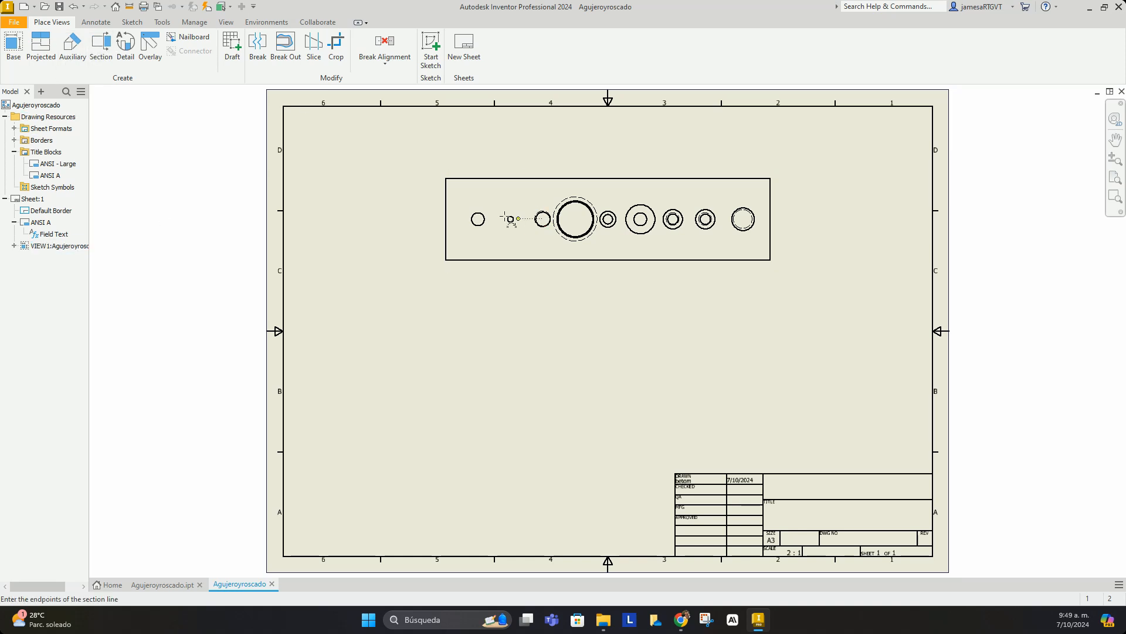
{"action": "left_click", "coordinate": [426, 219]}
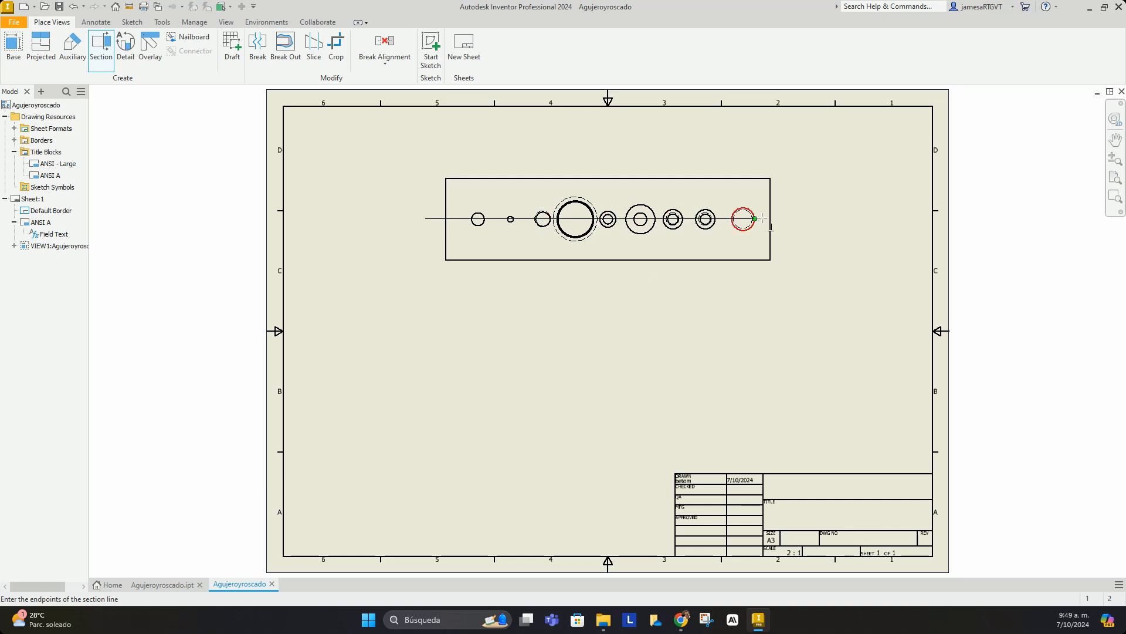
{"action": "left_click", "coordinate": [799, 219]}
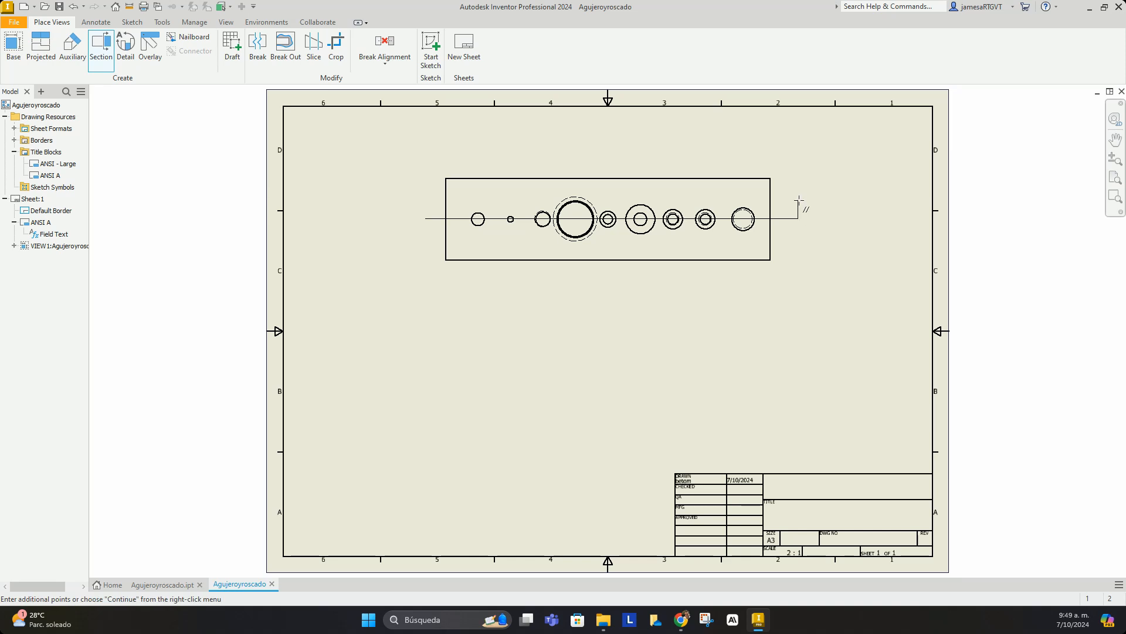
{"action": "right_click", "coordinate": [799, 204]}
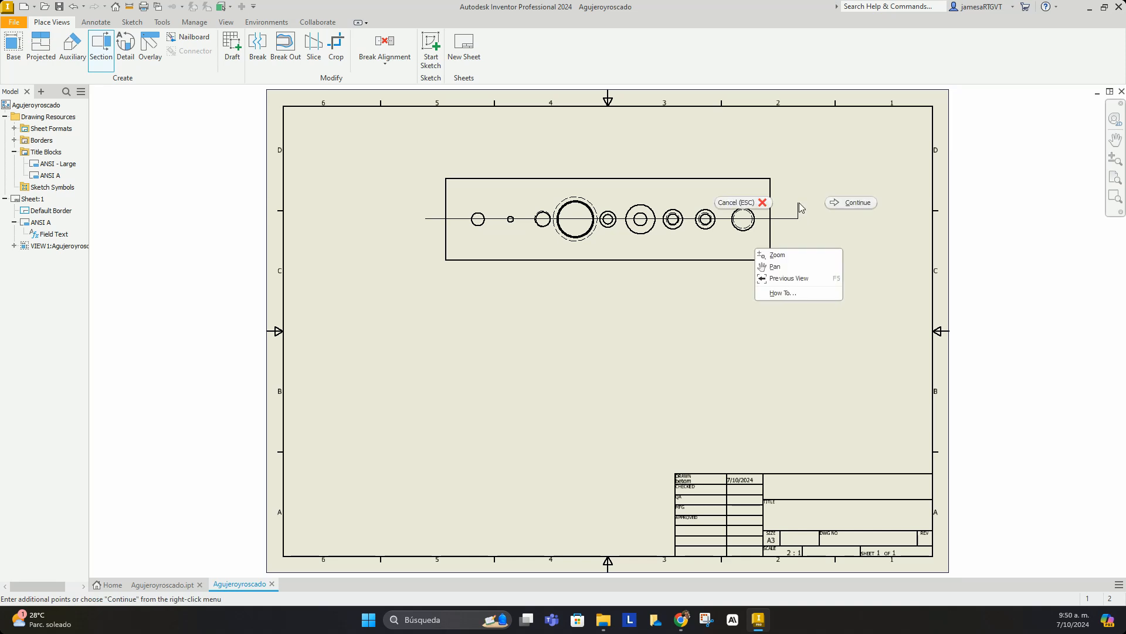
{"action": "left_click", "coordinate": [854, 202]}
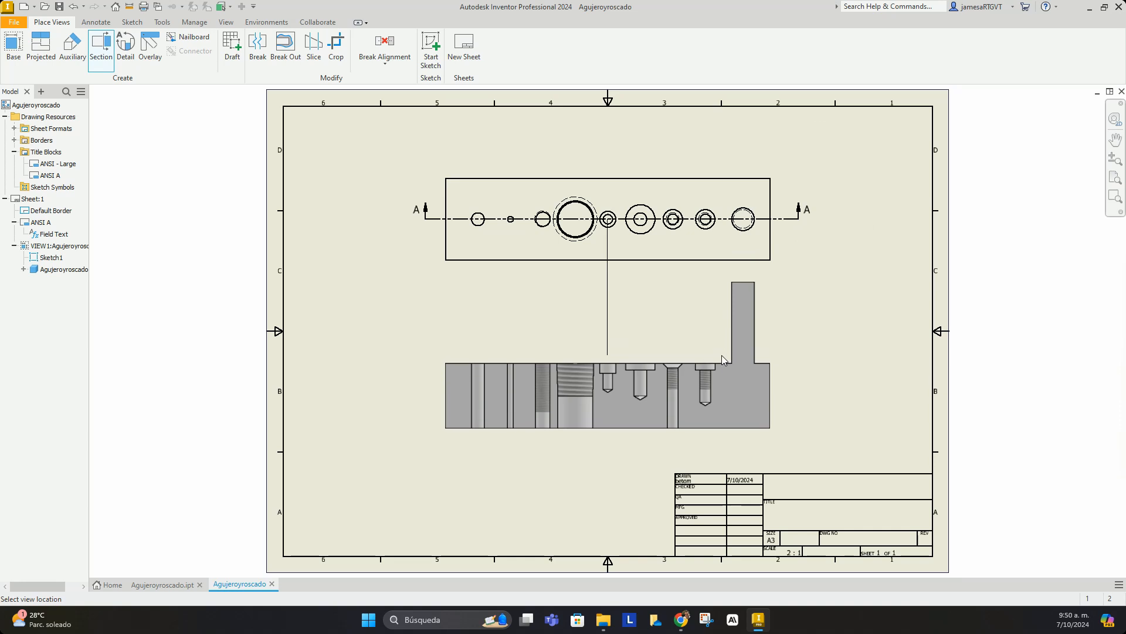
{"action": "left_click", "coordinate": [721, 354]}
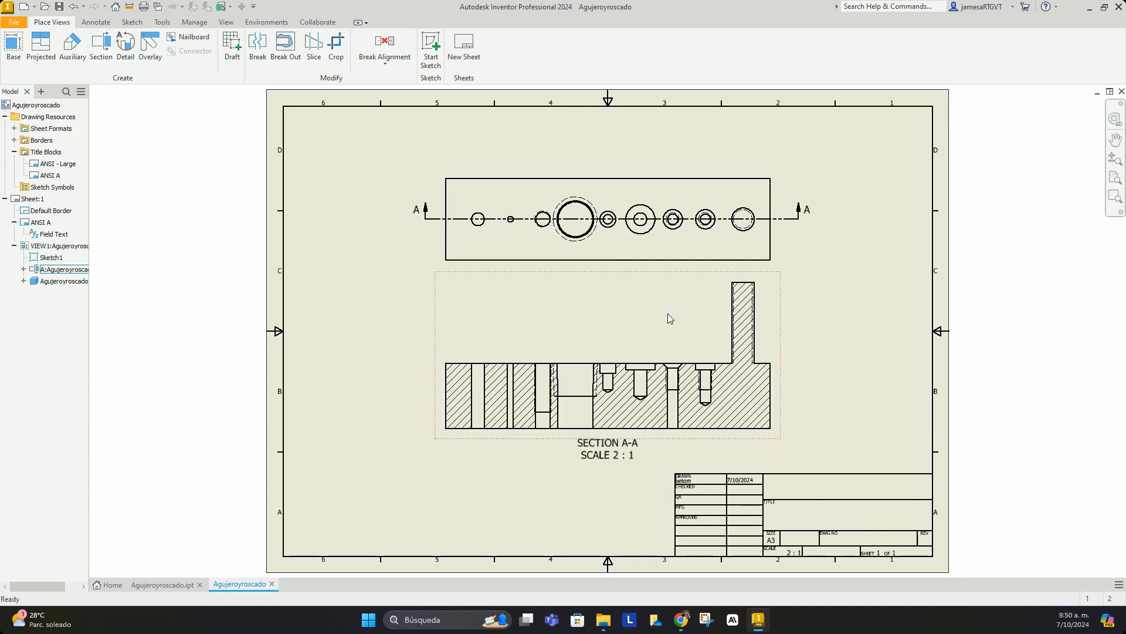
Examine the hole profiles, dashed thread lines, seats and threaded cylinder in section A-A up close
{"action": "scroll", "coordinate": [650, 342], "scroll_direction": "up", "scroll_amount": 3}
{"action": "scroll", "coordinate": [616, 439], "scroll_direction": "down", "scroll_amount": 5}
{"action": "scroll", "coordinate": [551, 471], "scroll_direction": "up", "scroll_amount": 6}
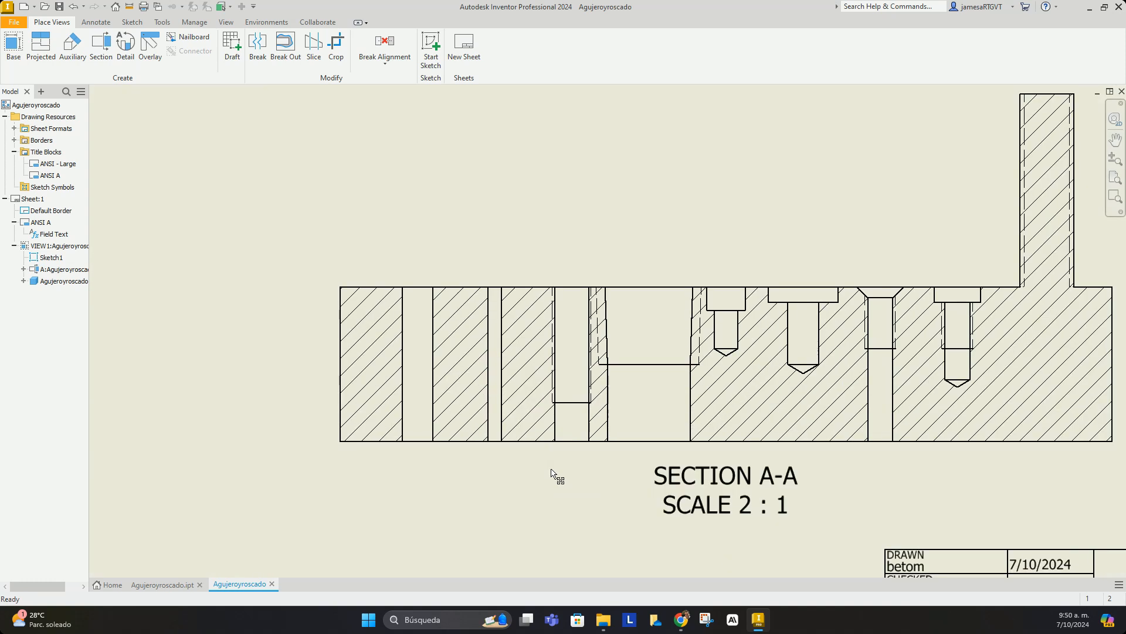
{"action": "scroll", "coordinate": [586, 434], "scroll_direction": "up", "scroll_amount": 3}
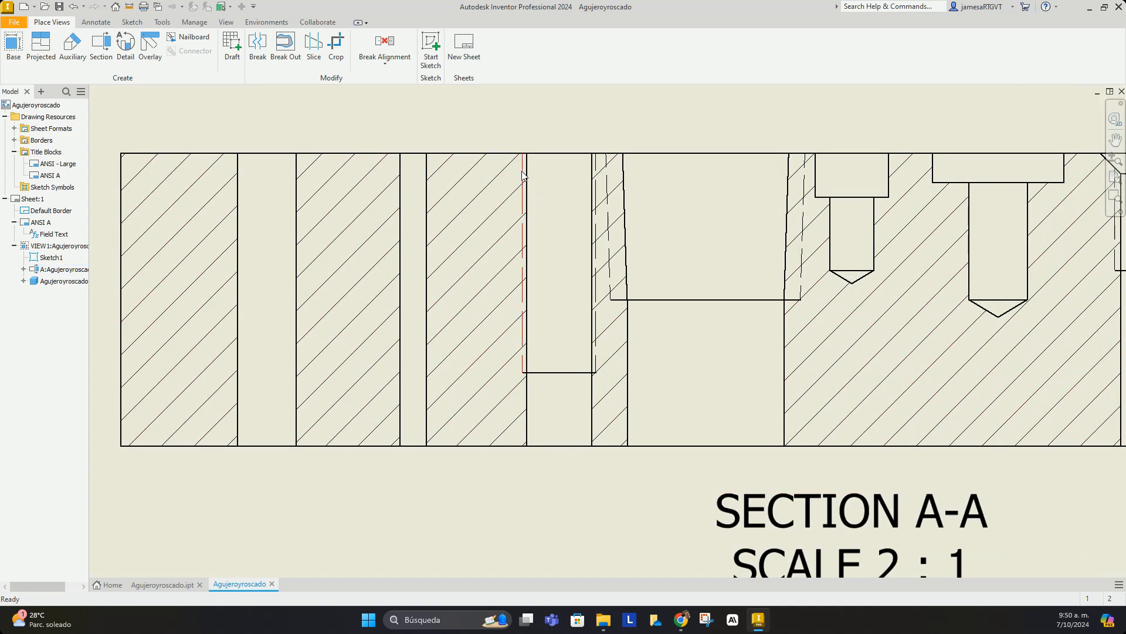
{"action": "scroll", "coordinate": [524, 311], "scroll_direction": "down", "scroll_amount": 2}
{"action": "scroll", "coordinate": [693, 226], "scroll_direction": "up", "scroll_amount": 5}
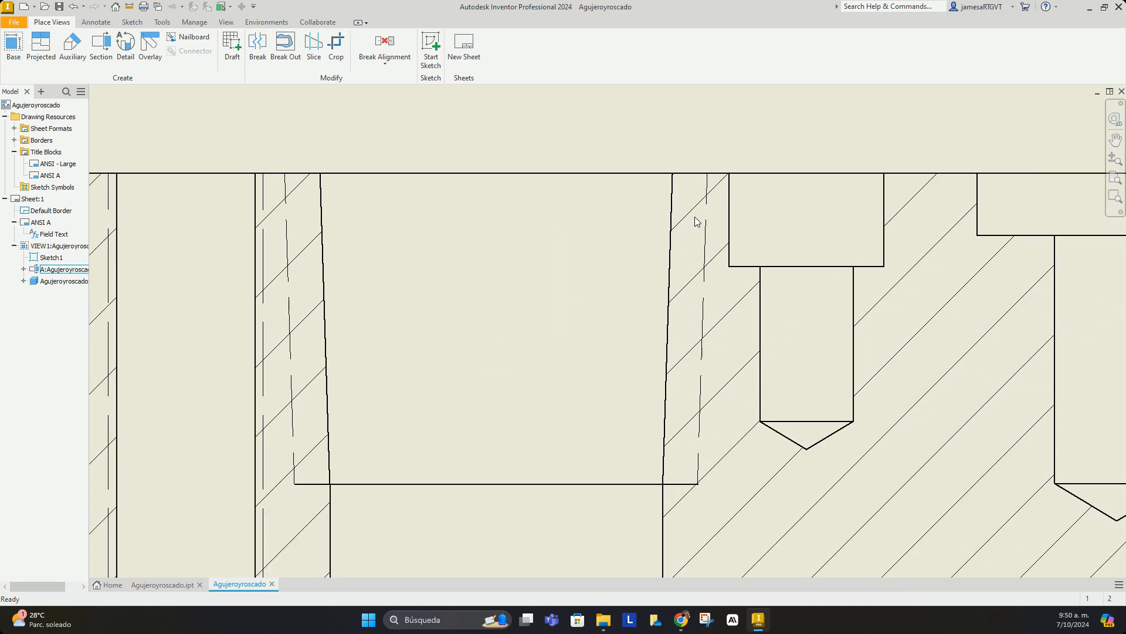
{"action": "scroll", "coordinate": [742, 311], "scroll_direction": "down", "scroll_amount": 4}
{"action": "scroll", "coordinate": [987, 301], "scroll_direction": "up", "scroll_amount": 5}
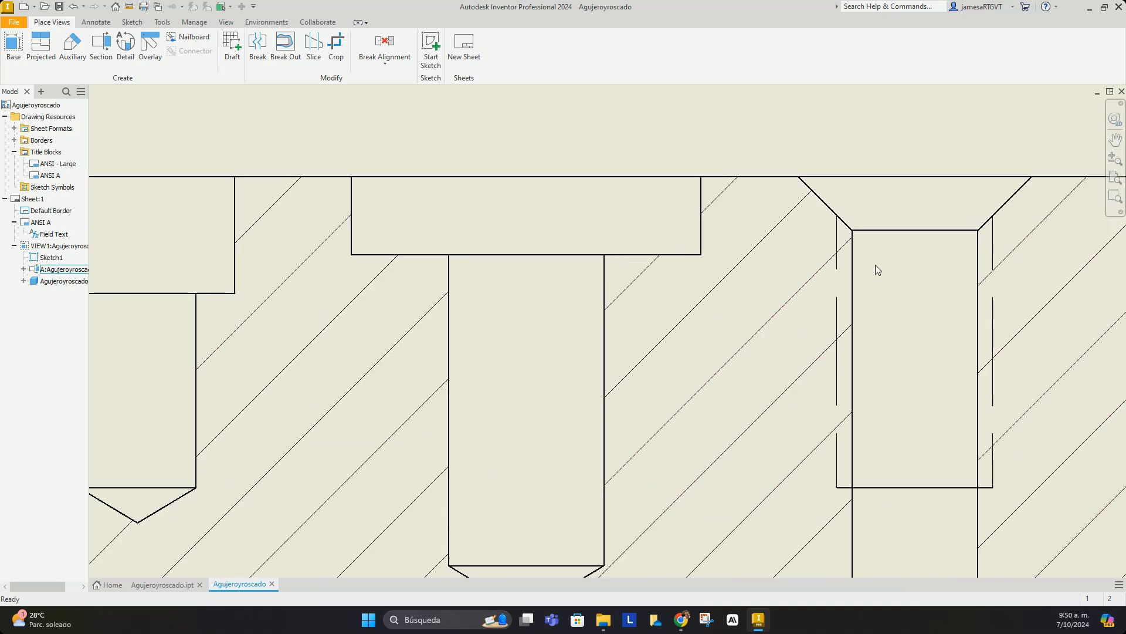
{"action": "scroll", "coordinate": [948, 337], "scroll_direction": "down", "scroll_amount": 10}
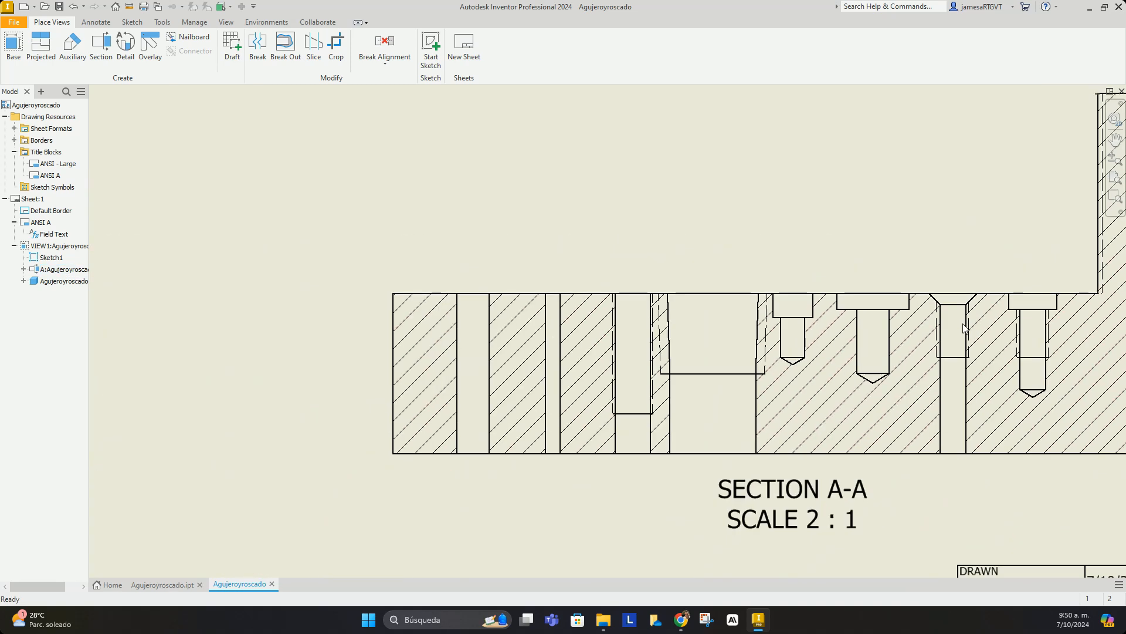
{"action": "scroll", "coordinate": [1021, 311], "scroll_direction": "up", "scroll_amount": 5}
{"action": "scroll", "coordinate": [1022, 314], "scroll_direction": "down", "scroll_amount": 6}
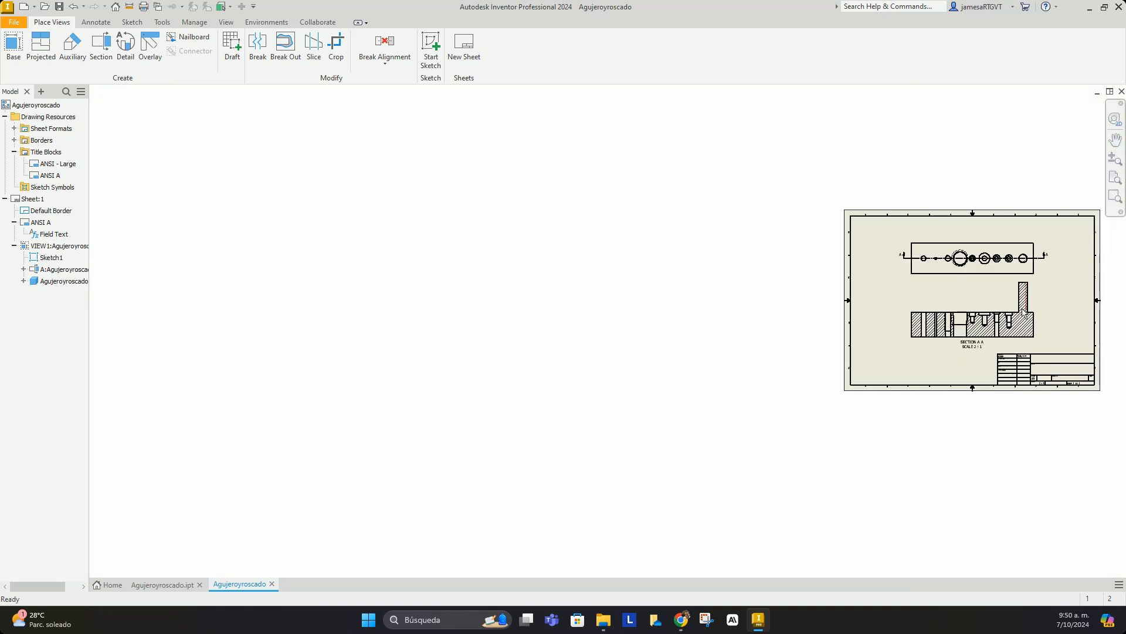
Move the section view and the top view slightly lower on the sheet
{"action": "left_click", "coordinate": [1003, 347]}
{"action": "left_click_drag", "start_coordinate": [1001, 353], "coordinate": [1001, 356]}
{"action": "left_click_drag", "start_coordinate": [984, 277], "coordinate": [985, 294]}
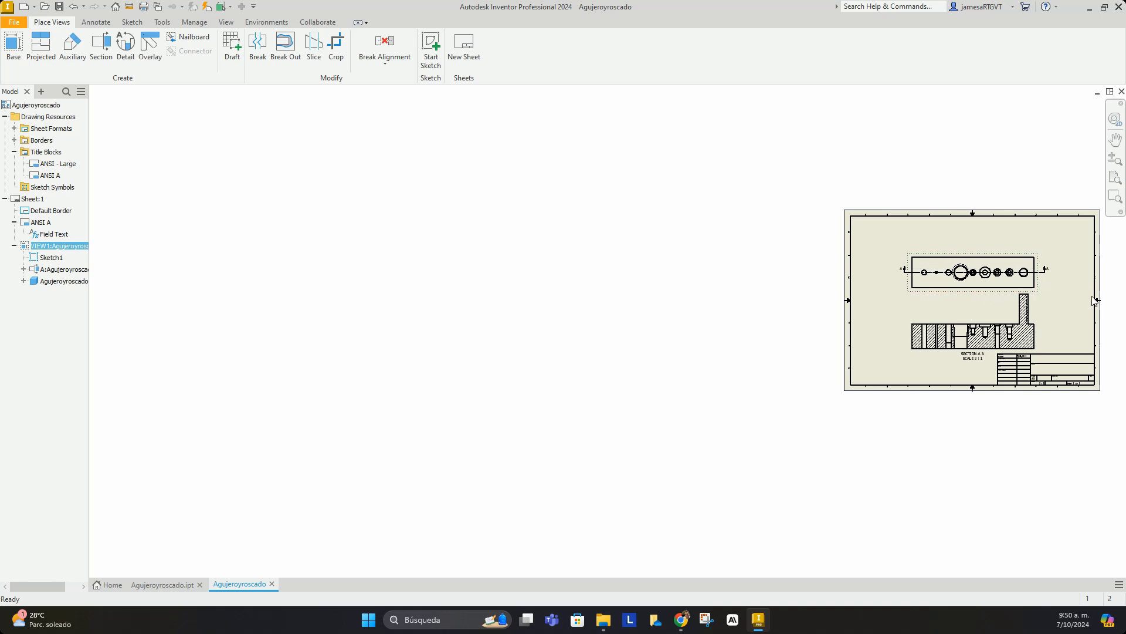
Add a hole note to the 4 mm through hole nearest the block's left end, placed above the top view
{"action": "scroll", "coordinate": [1088, 276], "scroll_direction": "up", "scroll_amount": 5}
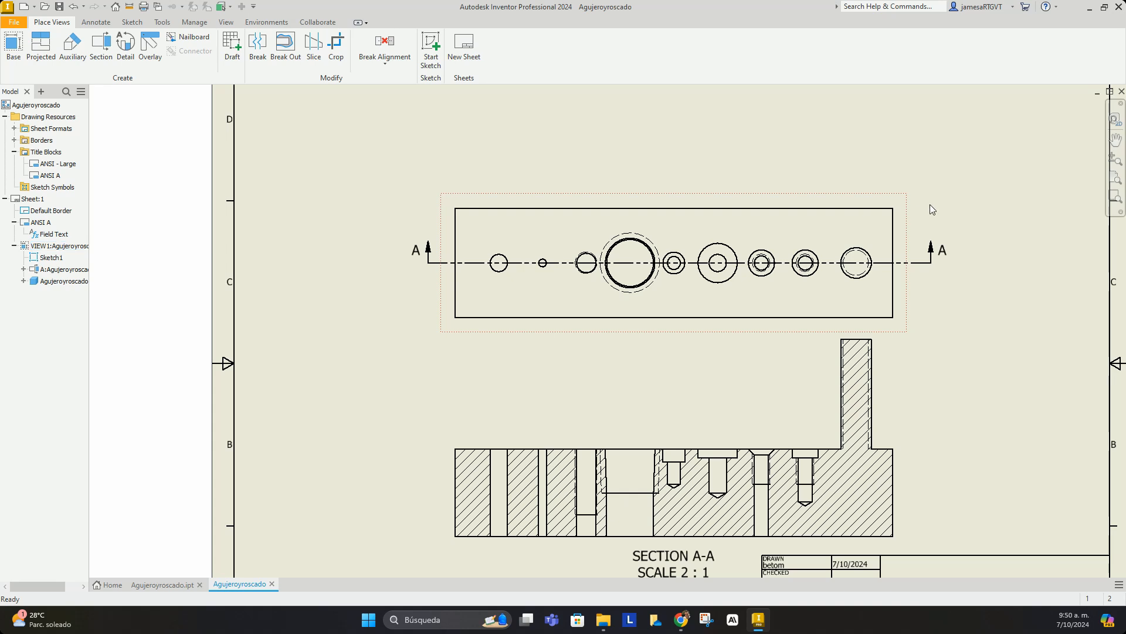
{"action": "scroll", "coordinate": [959, 204], "scroll_direction": "up", "scroll_amount": 3}
{"action": "scroll", "coordinate": [959, 204], "scroll_direction": "down", "scroll_amount": 2}
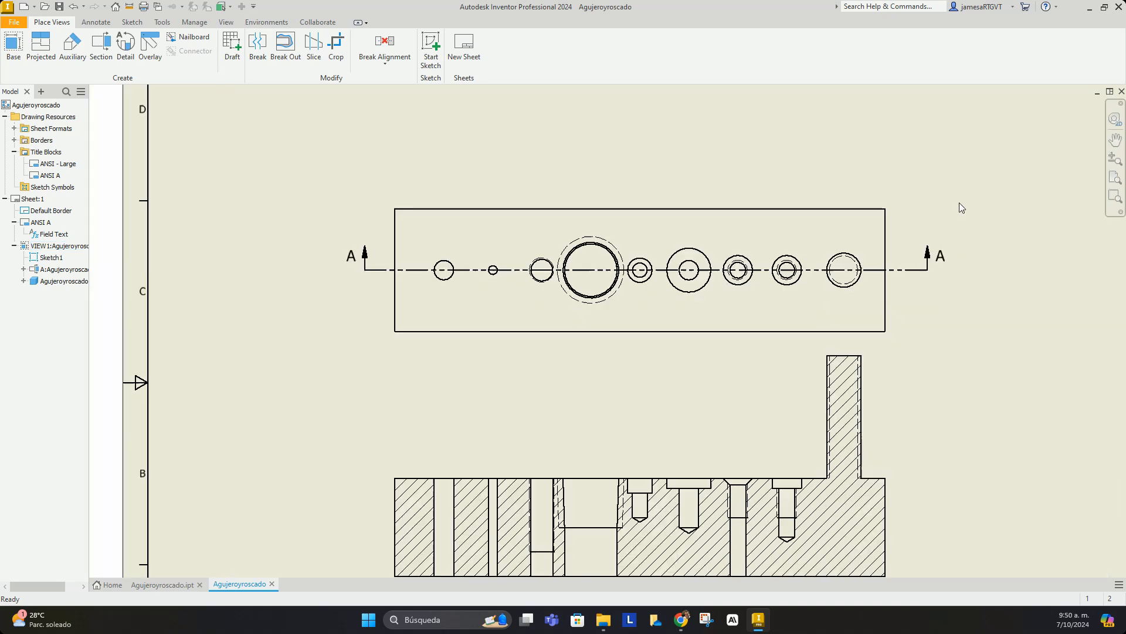
{"action": "left_click", "coordinate": [94, 23]}
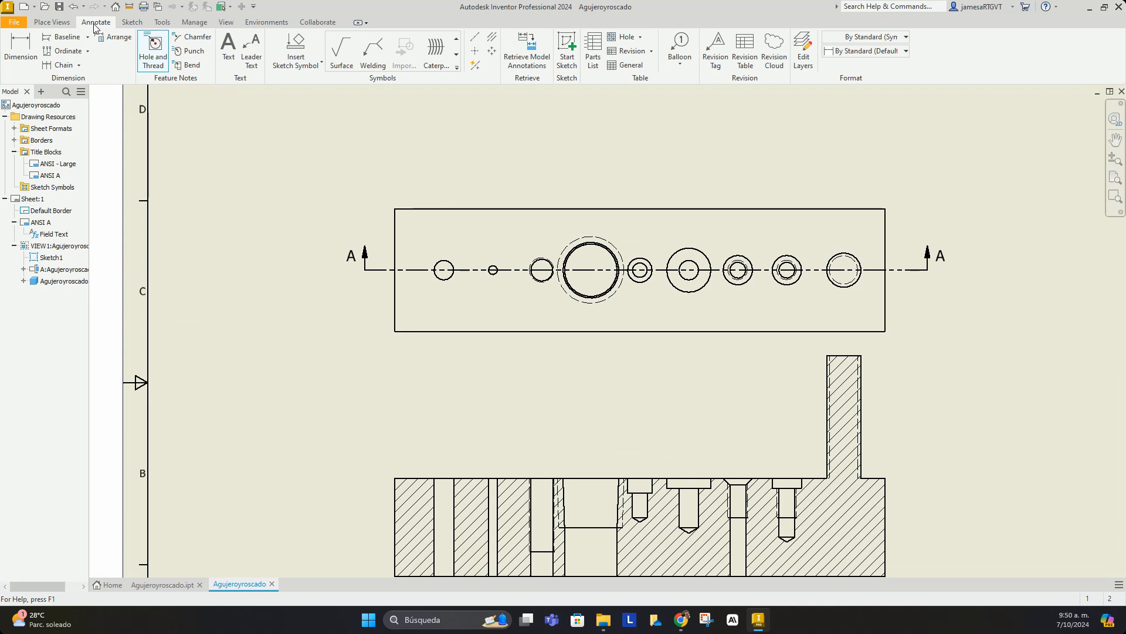
{"action": "left_click", "coordinate": [149, 55]}
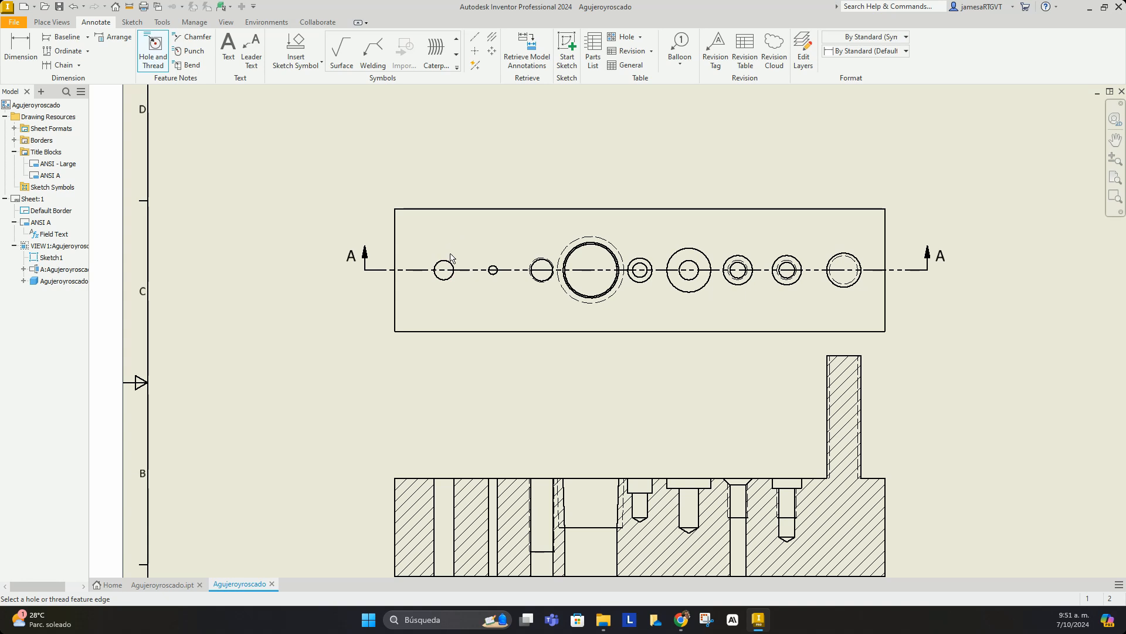
{"action": "left_click", "coordinate": [448, 260]}
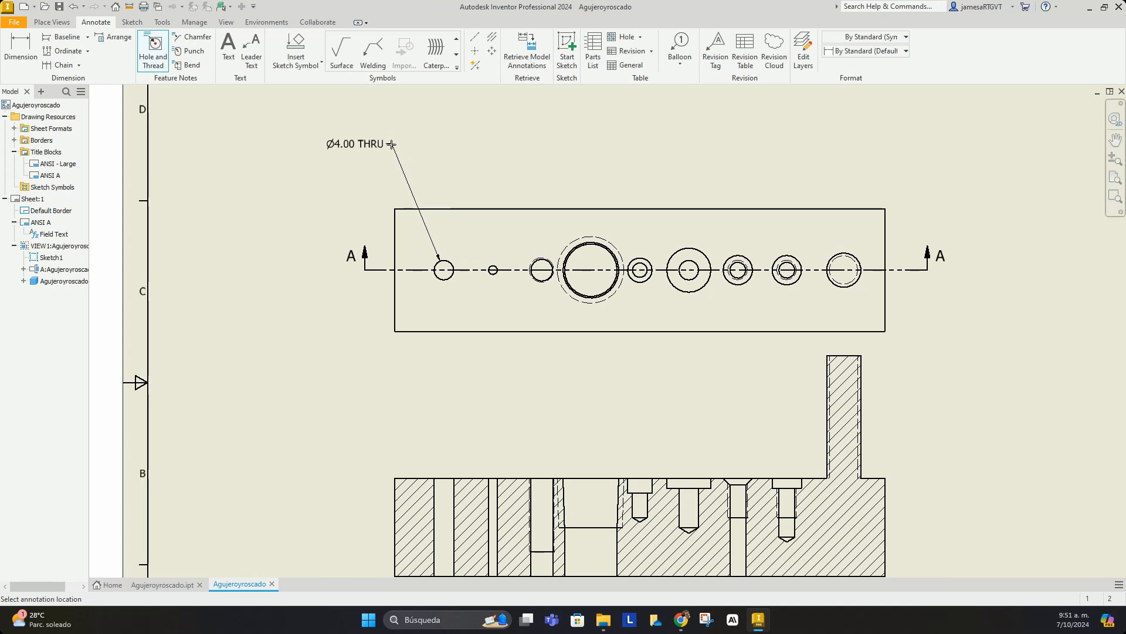
{"action": "left_click", "coordinate": [395, 151]}
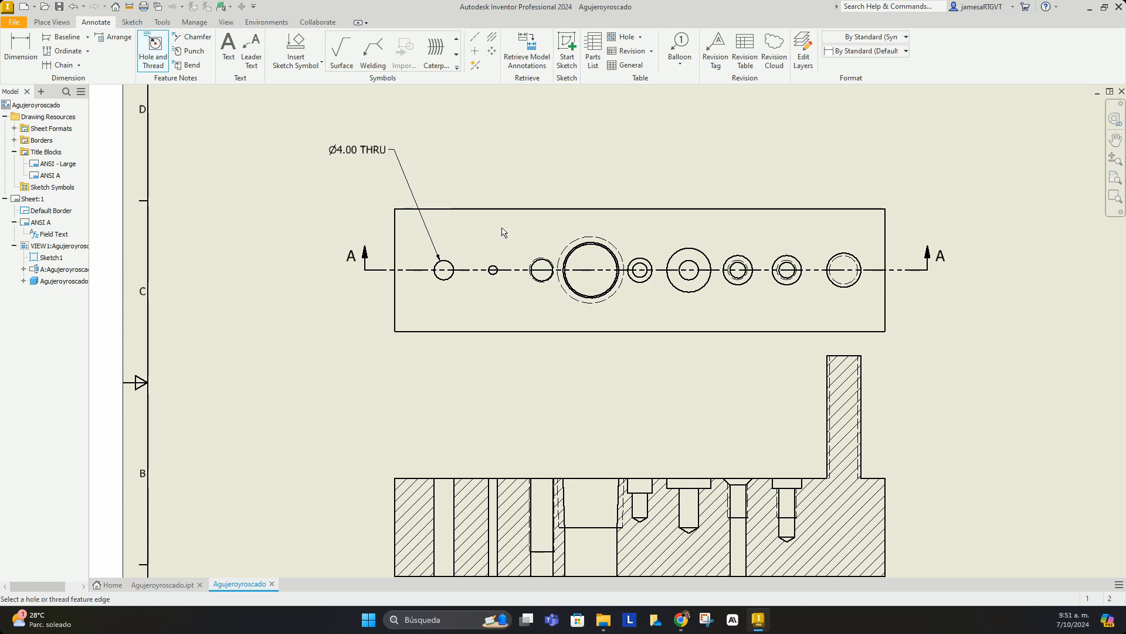
Add a hole note to the smallest through hole in the top view, placing its text above the first note
{"action": "scroll", "coordinate": [493, 268], "scroll_direction": "up", "scroll_amount": 4}
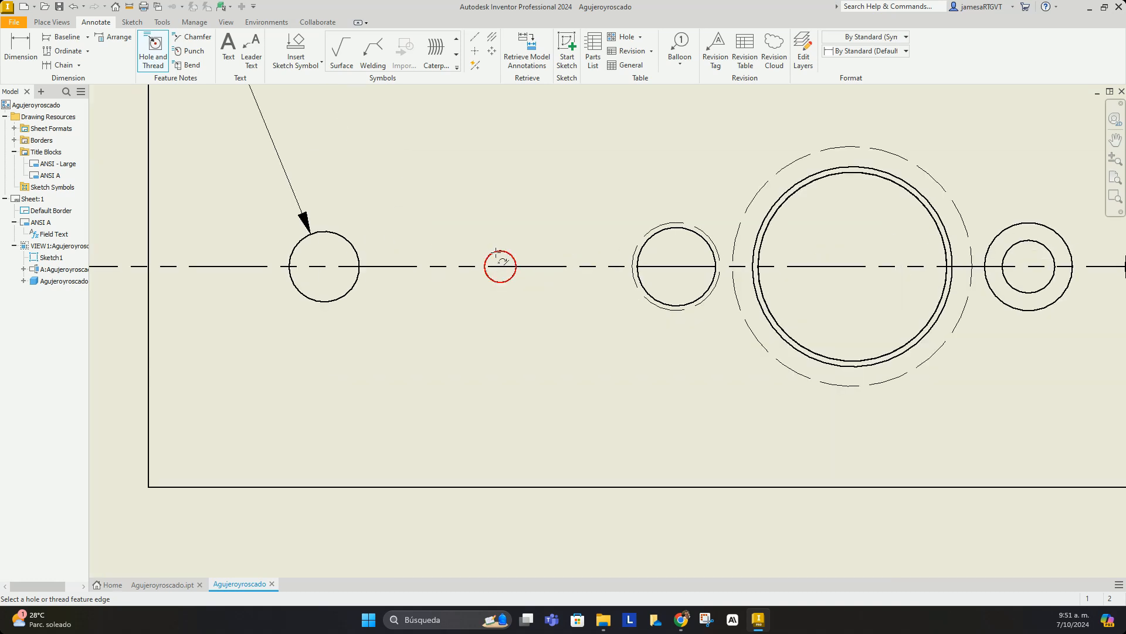
{"action": "scroll", "coordinate": [497, 258], "scroll_direction": "up", "scroll_amount": 4}
{"action": "left_click", "coordinate": [525, 249]}
{"action": "scroll", "coordinate": [525, 248], "scroll_direction": "down", "scroll_amount": 8}
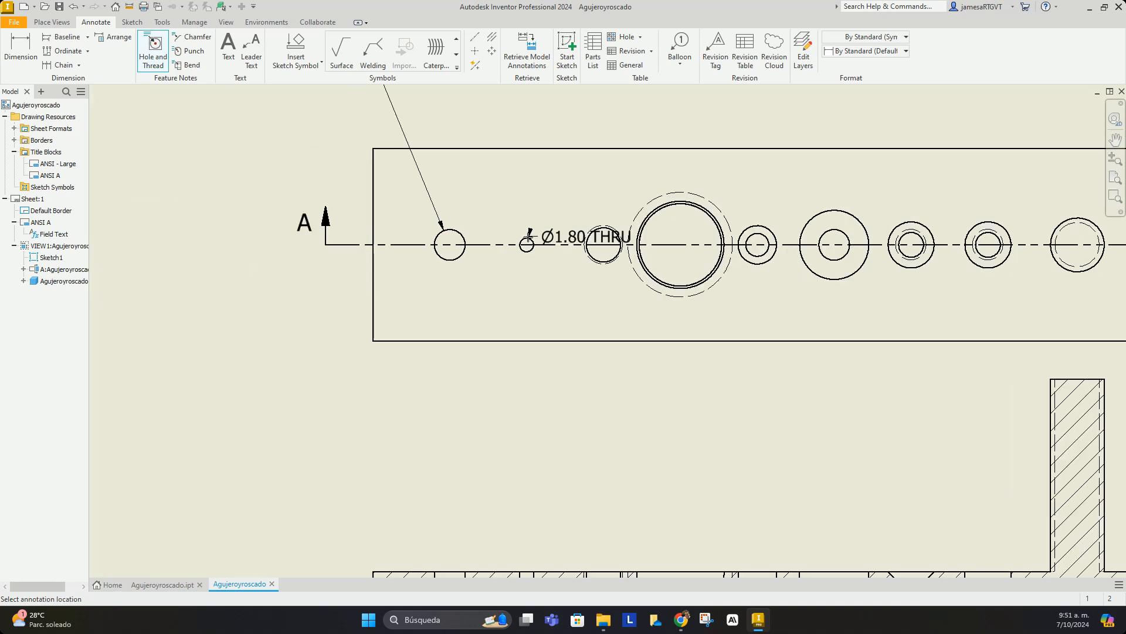
{"action": "scroll", "coordinate": [530, 210], "scroll_direction": "up", "scroll_amount": 4}
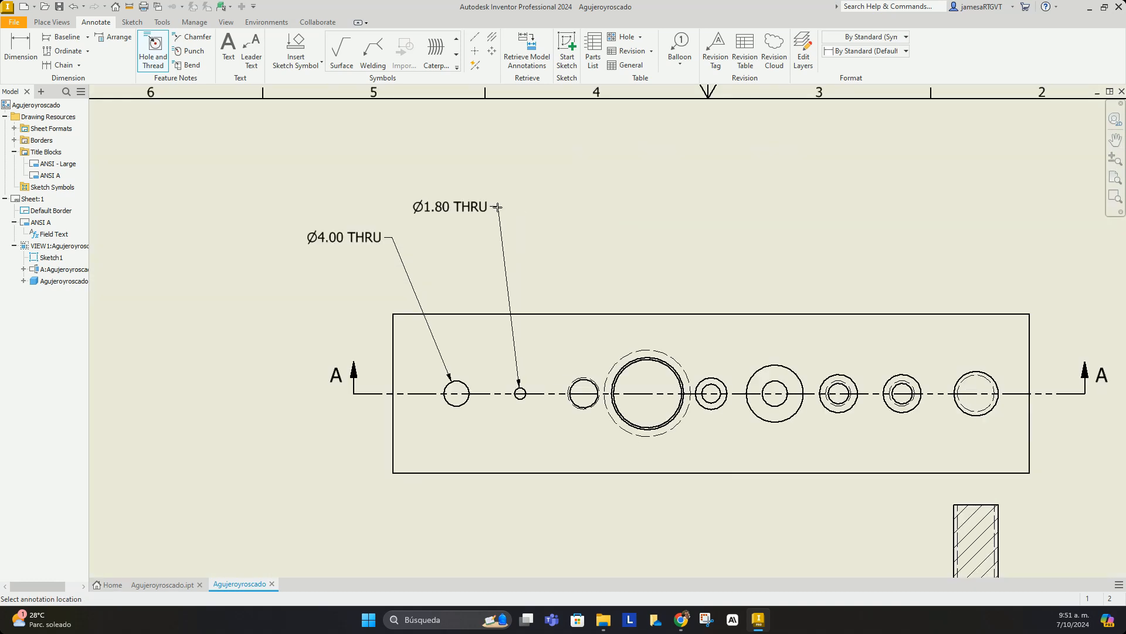
{"action": "left_click", "coordinate": [487, 205]}
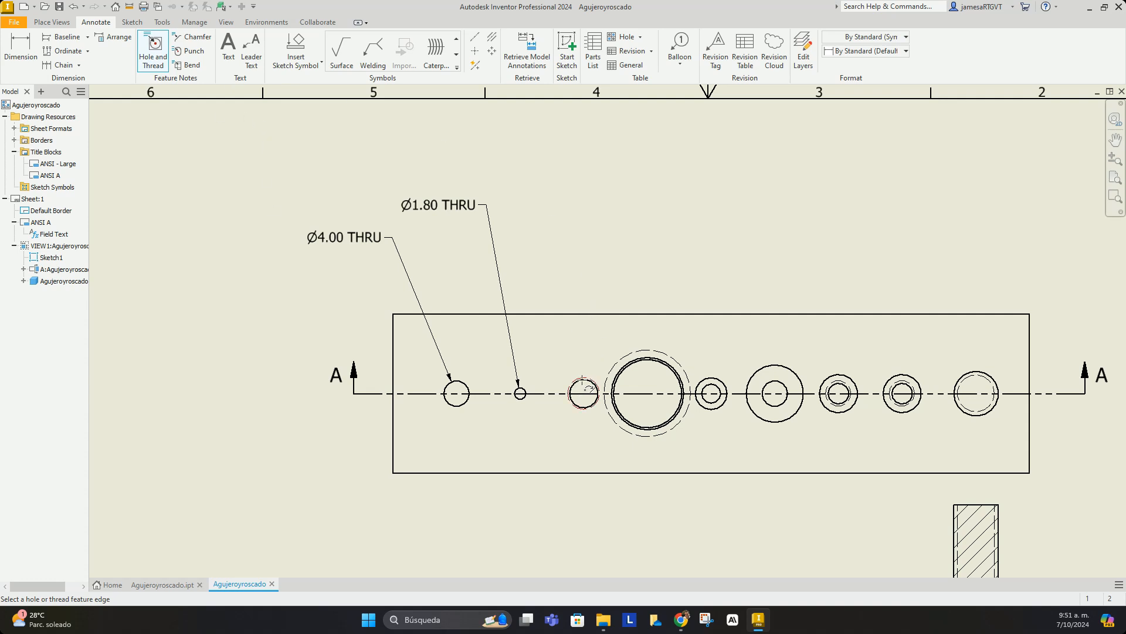
Add a hole and thread note to the M5x0.5 hole, placed above the other notes, and check its thread depth in section A-A
{"action": "scroll", "coordinate": [586, 380], "scroll_direction": "up", "scroll_amount": 5}
{"action": "left_click", "coordinate": [585, 372]}
{"action": "scroll", "coordinate": [592, 329], "scroll_direction": "down", "scroll_amount": 5}
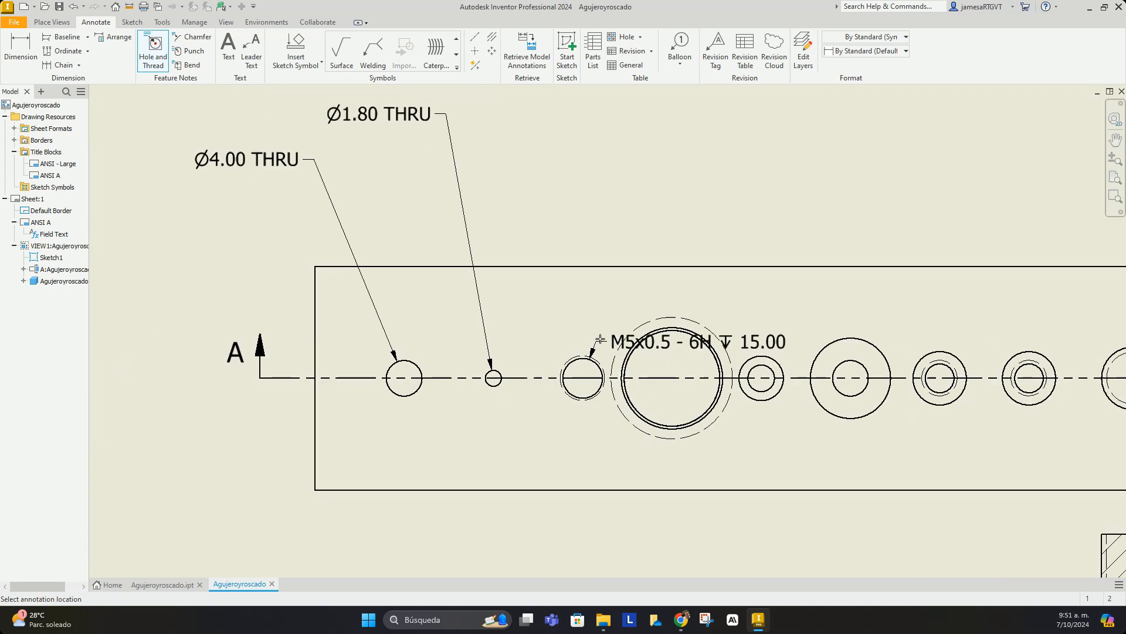
{"action": "scroll", "coordinate": [600, 271], "scroll_direction": "up", "scroll_amount": 5}
{"action": "scroll", "coordinate": [554, 244], "scroll_direction": "down", "scroll_amount": 2}
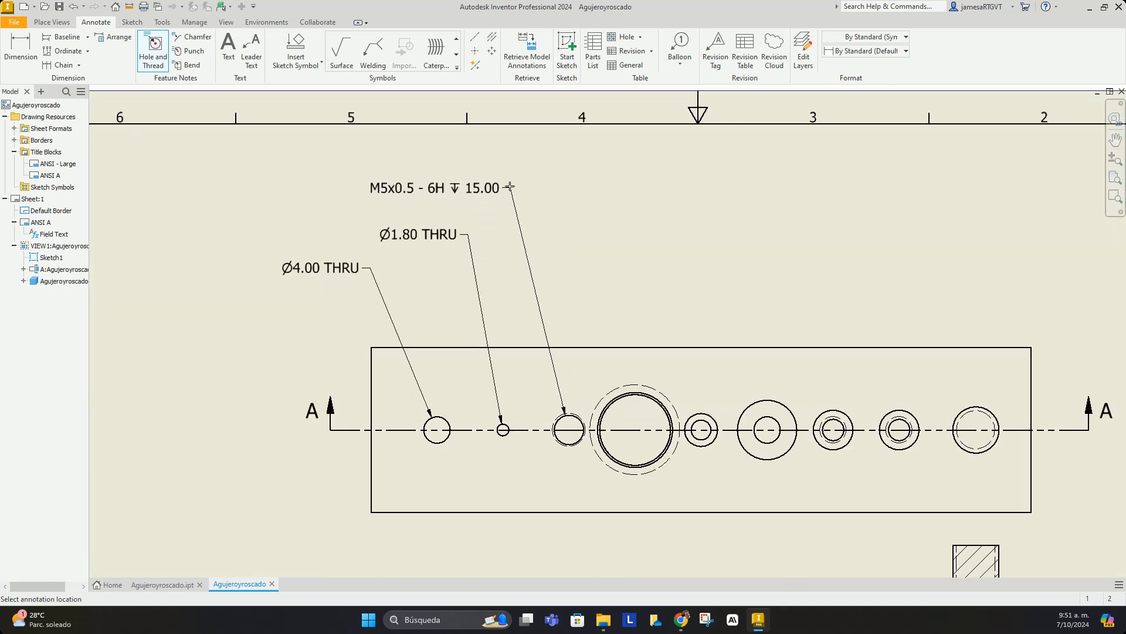
{"action": "left_click", "coordinate": [511, 186]}
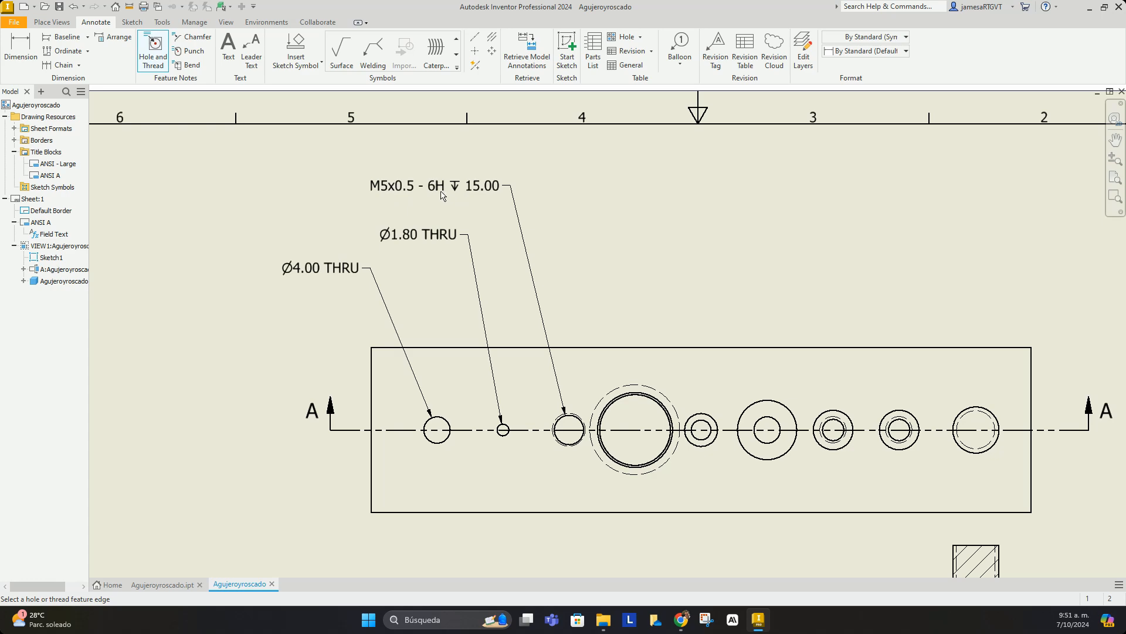
{"action": "scroll", "coordinate": [650, 316], "scroll_direction": "down", "scroll_amount": 5}
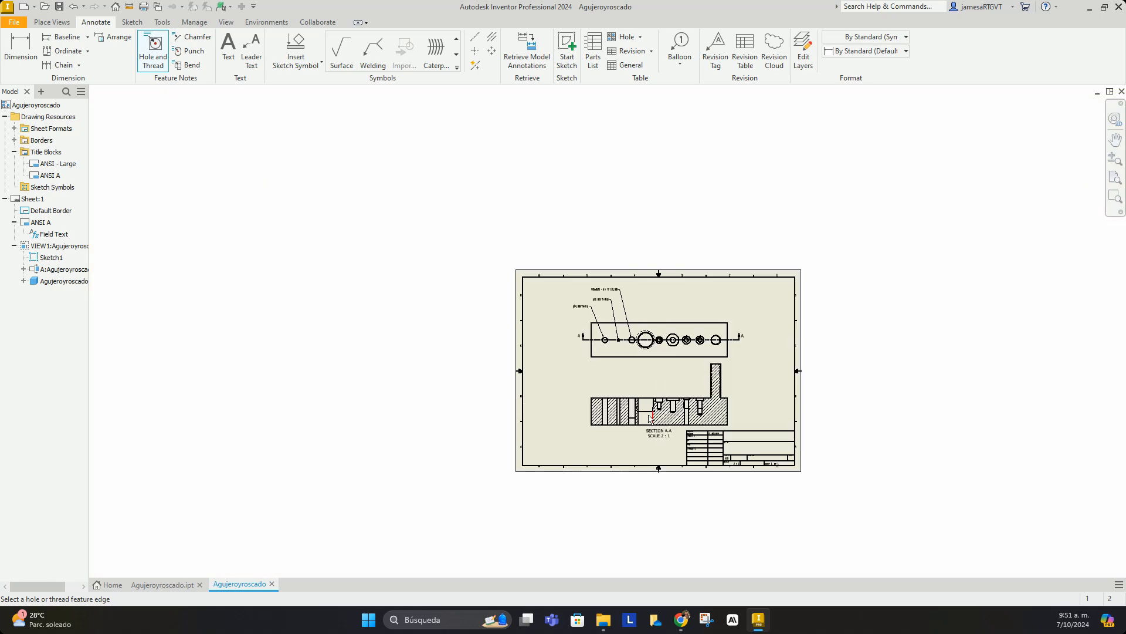
{"action": "scroll", "coordinate": [648, 414], "scroll_direction": "up", "scroll_amount": 4}
{"action": "scroll", "coordinate": [590, 407], "scroll_direction": "up", "scroll_amount": 2}
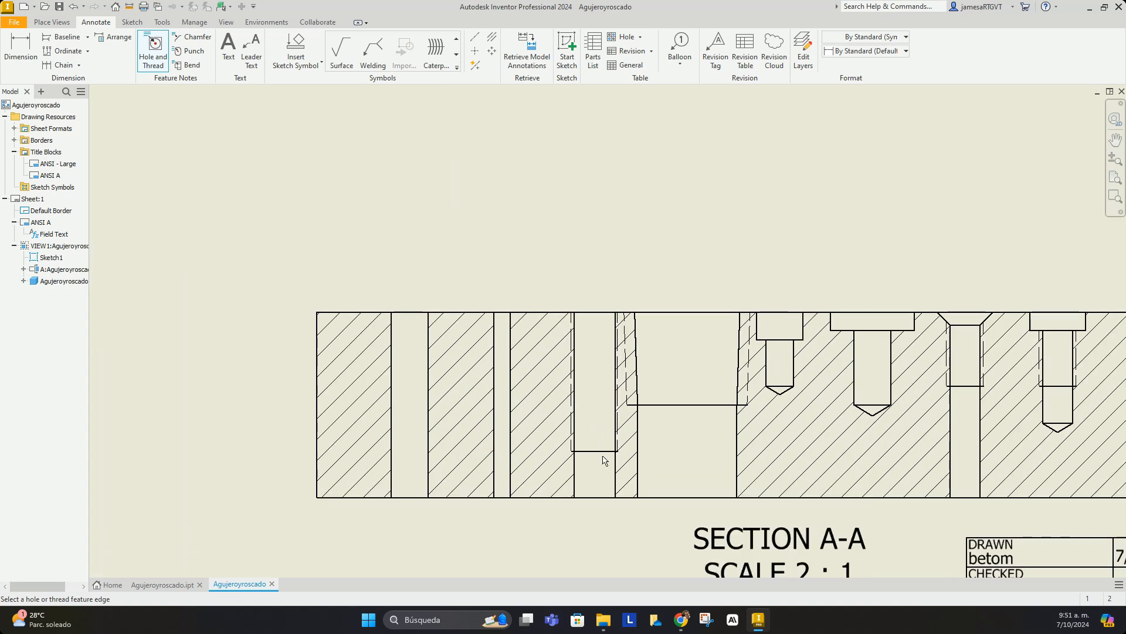
{"action": "scroll", "coordinate": [604, 461], "scroll_direction": "up", "scroll_amount": 2}
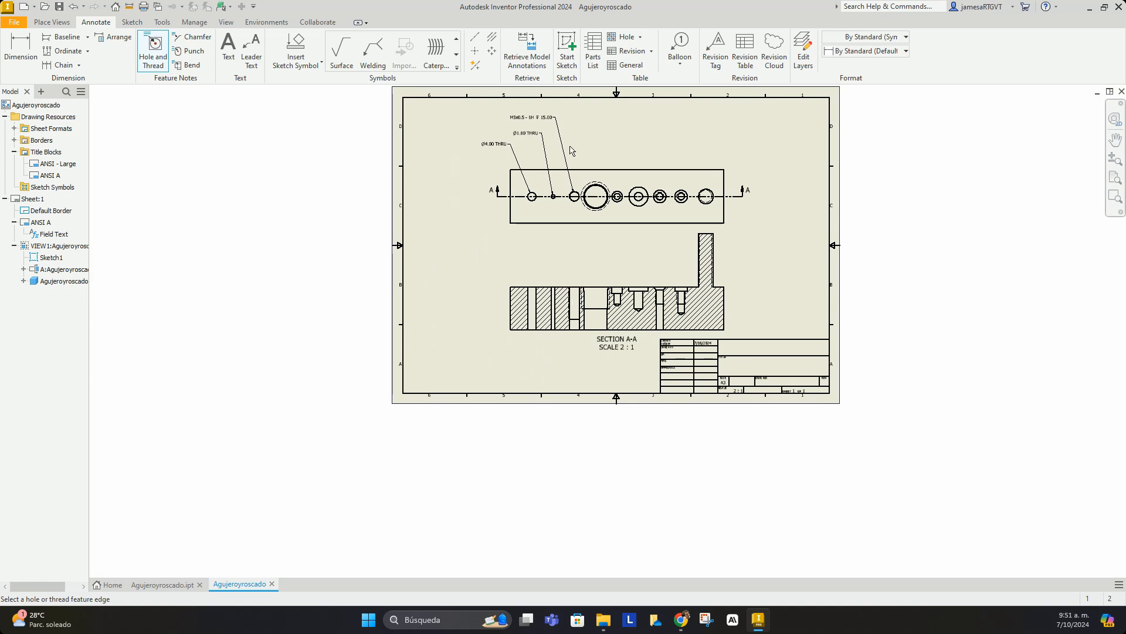
Add a thread note to the large tapered NPT hole, placed above the top view level with the M5x0.5 note
{"action": "scroll", "coordinate": [560, 112], "scroll_direction": "down", "scroll_amount": 5}
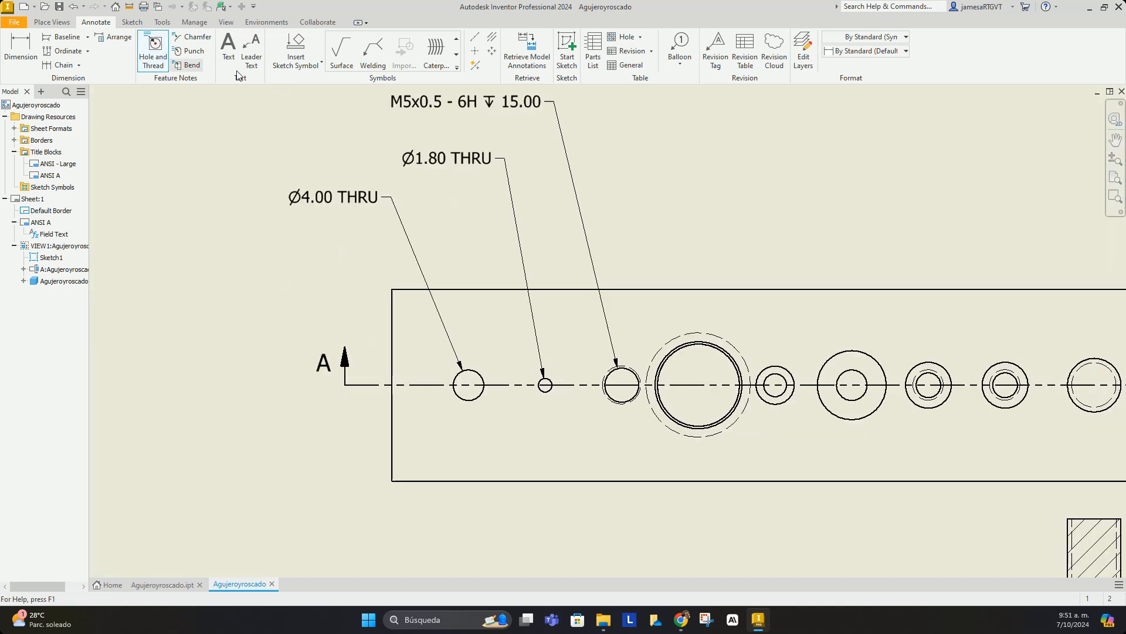
{"action": "scroll", "coordinate": [700, 352], "scroll_direction": "down", "scroll_amount": 5}
{"action": "left_click", "coordinate": [694, 320]}
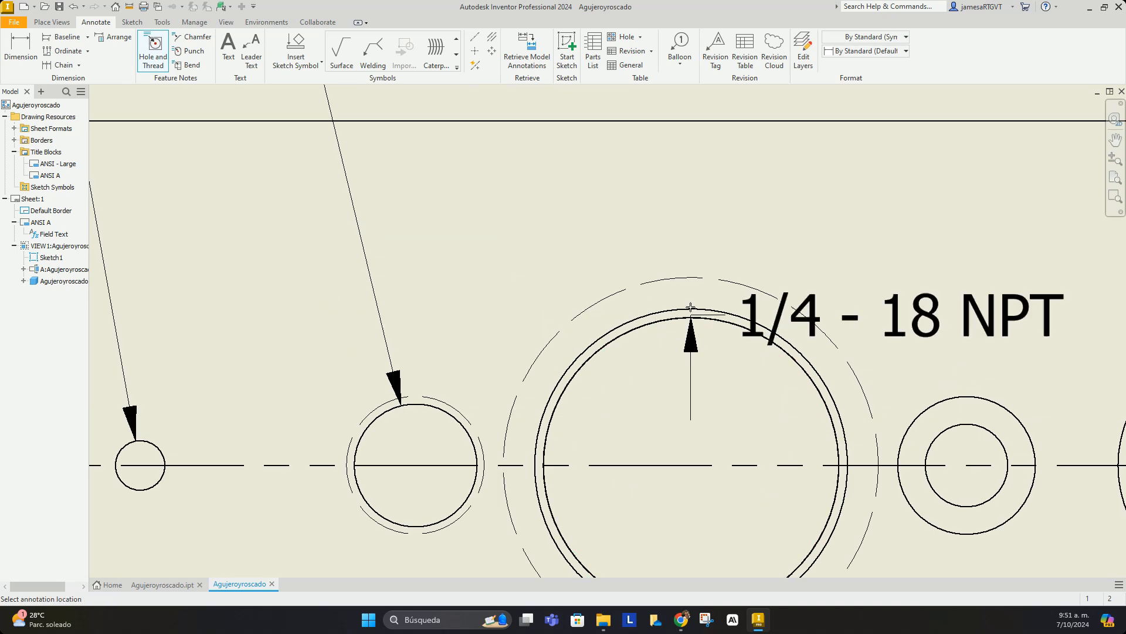
{"action": "scroll", "coordinate": [690, 308], "scroll_direction": "up", "scroll_amount": 5}
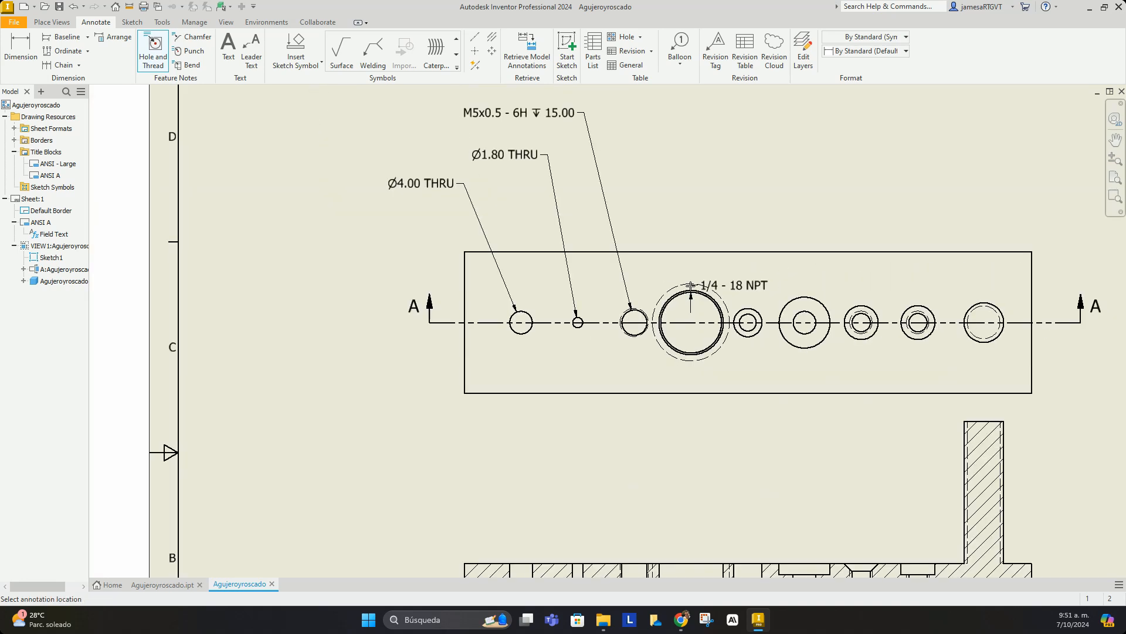
{"action": "left_click", "coordinate": [686, 113]}
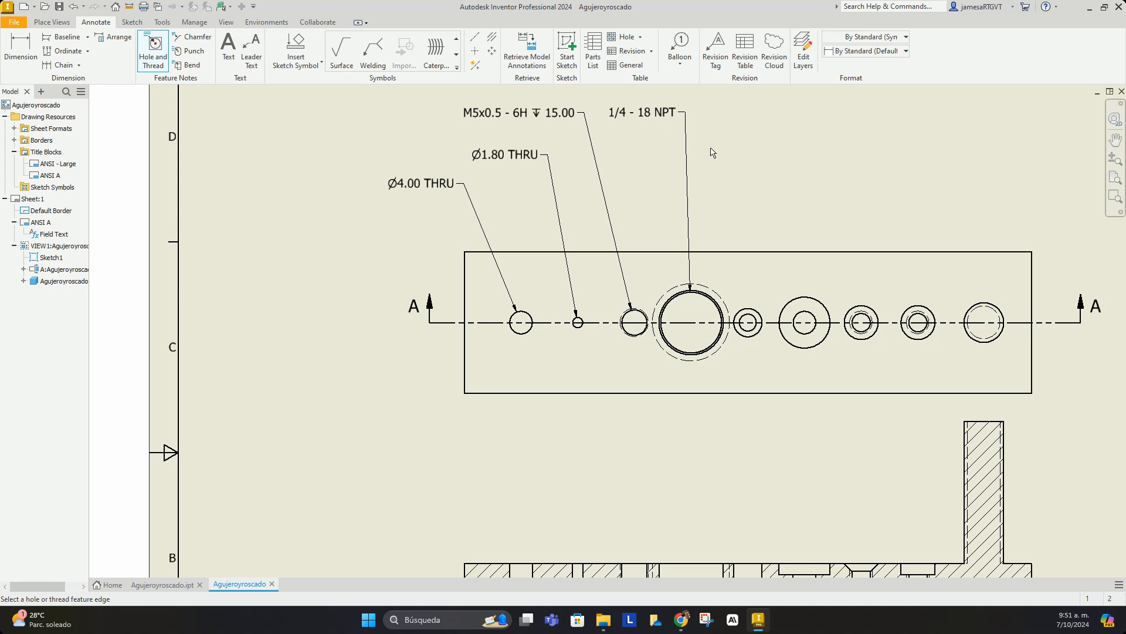
Add a hole note to the small counterbored hole beside the NPT hole, placing its text above the top view
{"action": "scroll", "coordinate": [761, 301], "scroll_direction": "up", "scroll_amount": 3}
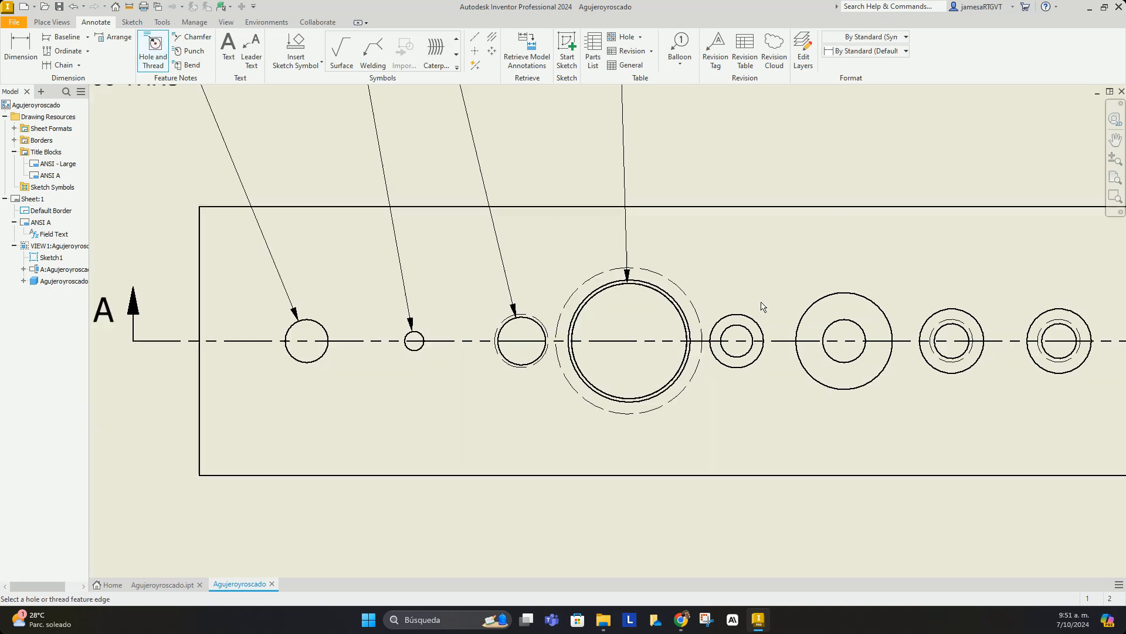
{"action": "scroll", "coordinate": [761, 302], "scroll_direction": "up", "scroll_amount": 3}
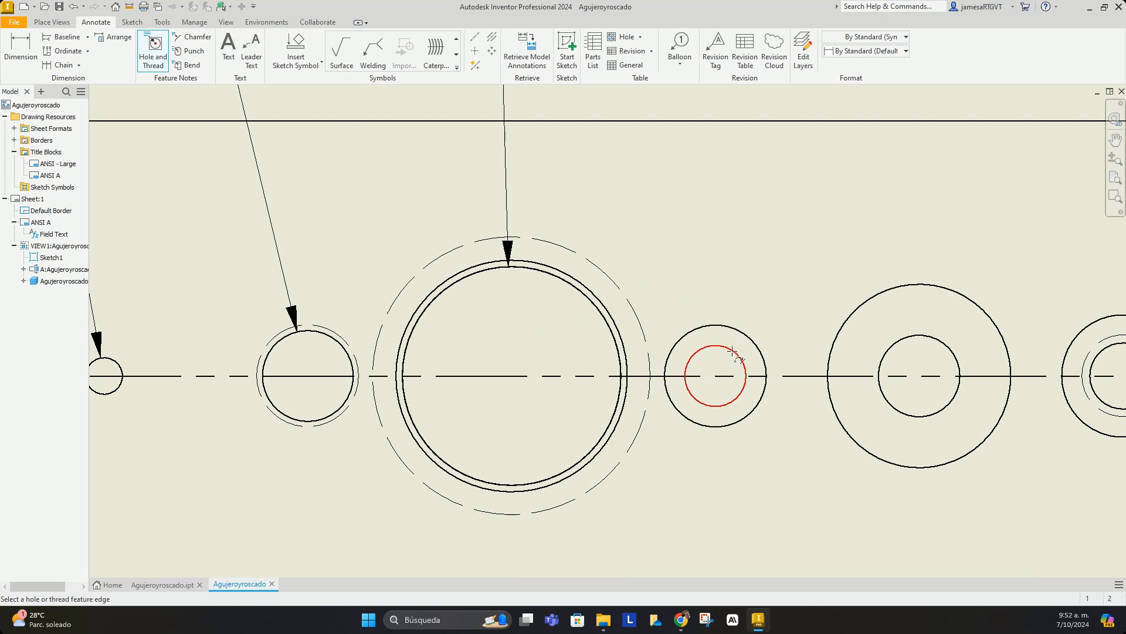
{"action": "left_click", "coordinate": [733, 351]}
{"action": "scroll", "coordinate": [760, 176], "scroll_direction": "down", "scroll_amount": 6}
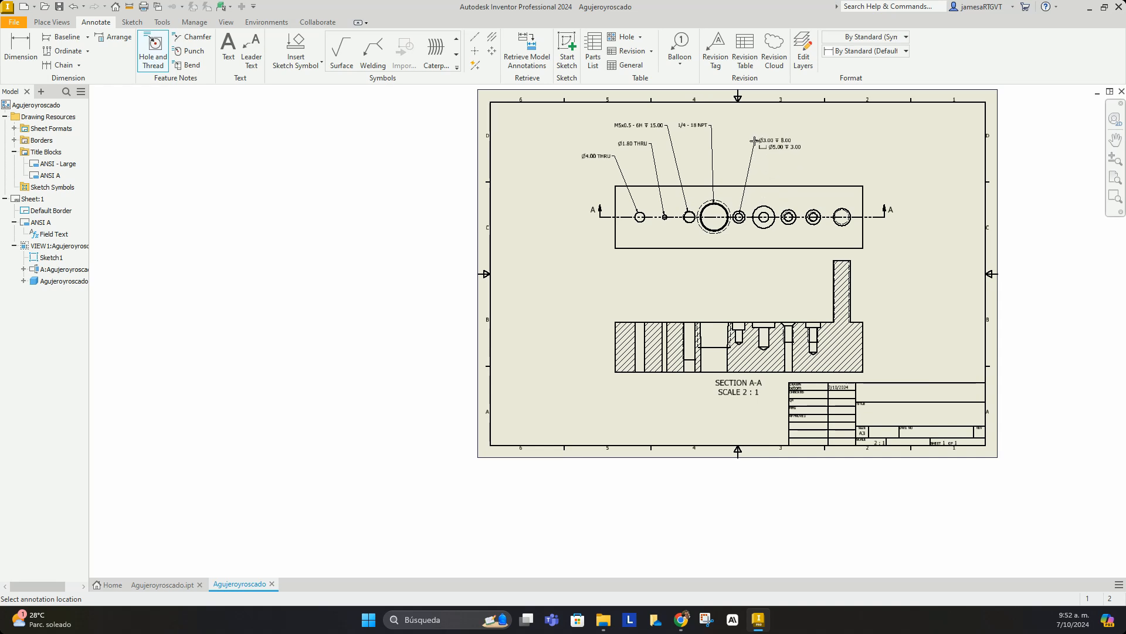
{"action": "left_click", "coordinate": [750, 132]}
{"action": "scroll", "coordinate": [784, 135], "scroll_direction": "up", "scroll_amount": 3}
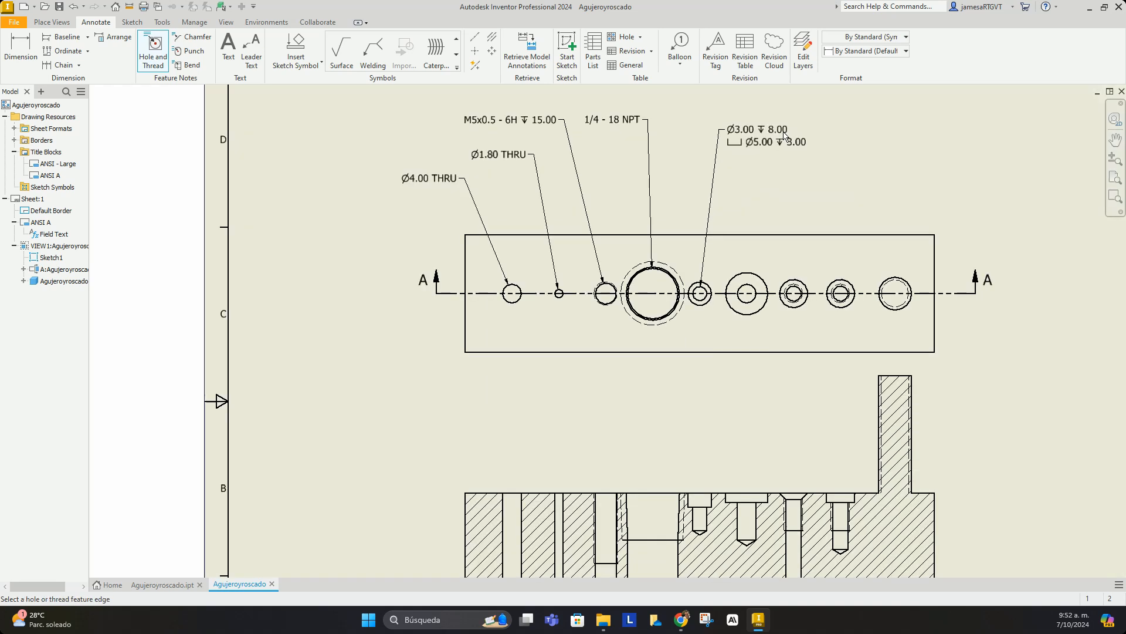
Compare the counterbore note's diameters and depths with the matching hole profile in section A-A
{"action": "scroll", "coordinate": [786, 138], "scroll_direction": "up", "scroll_amount": 5}
{"action": "scroll", "coordinate": [669, 184], "scroll_direction": "down", "scroll_amount": 8}
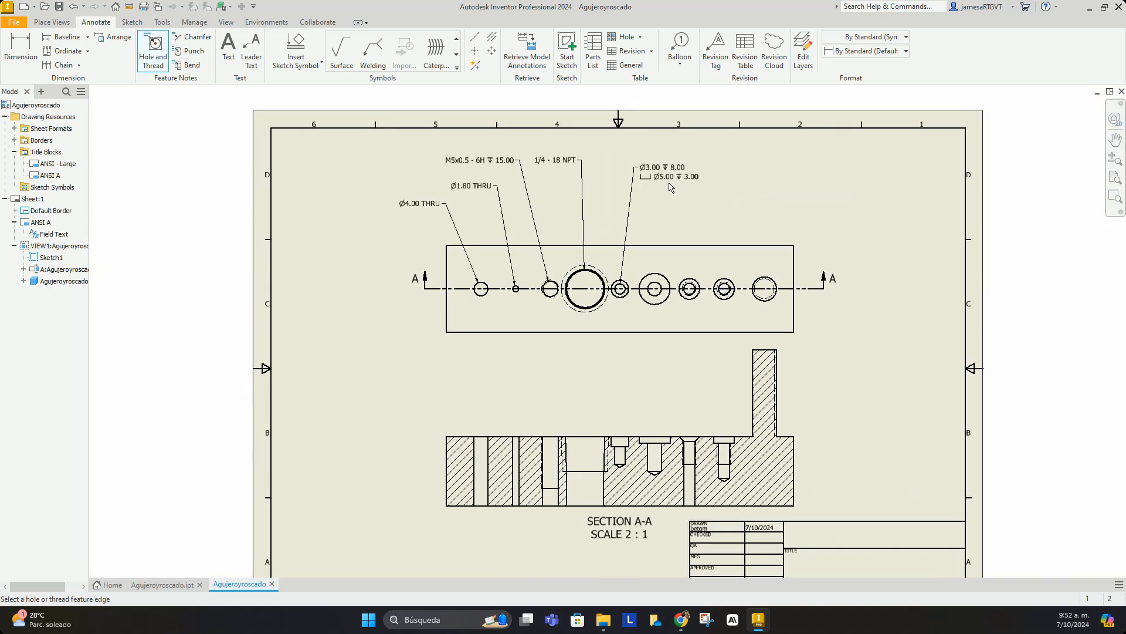
{"action": "scroll", "coordinate": [639, 331], "scroll_direction": "up", "scroll_amount": 8}
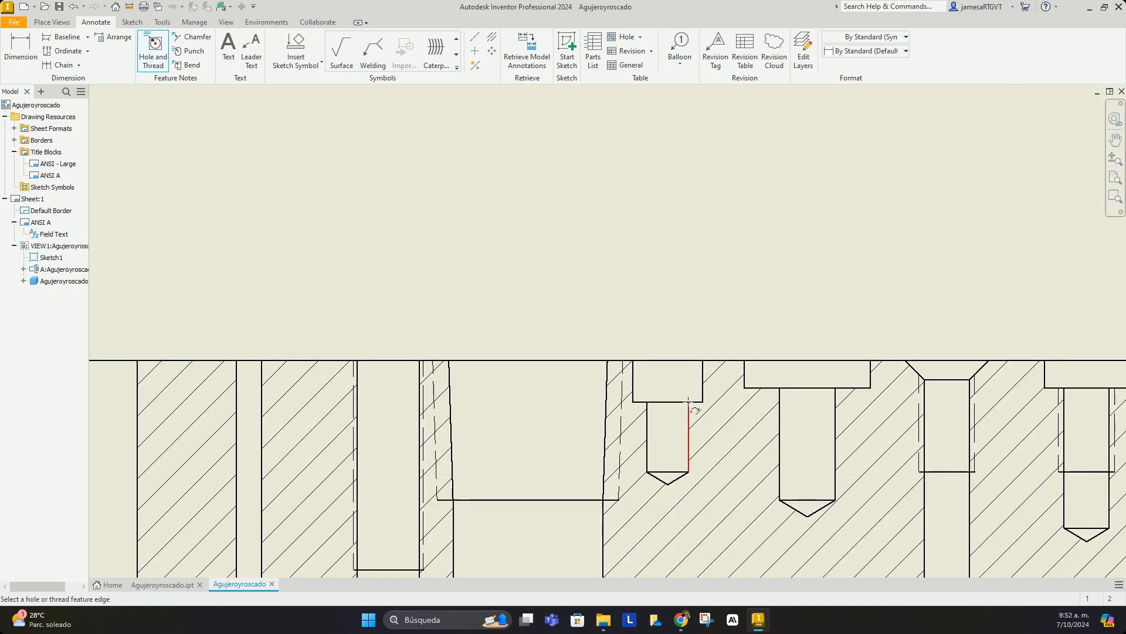
{"action": "scroll", "coordinate": [690, 405], "scroll_direction": "down", "scroll_amount": 8}
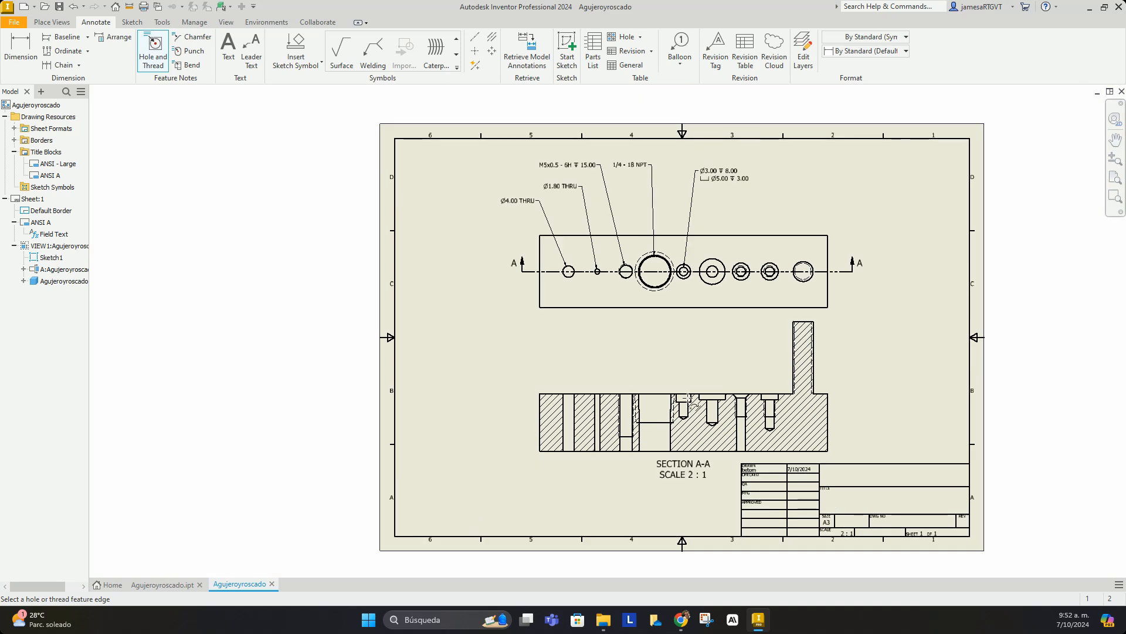
{"action": "scroll", "coordinate": [726, 157], "scroll_direction": "up", "scroll_amount": 5}
{"action": "scroll", "coordinate": [706, 210], "scroll_direction": "up", "scroll_amount": 2}
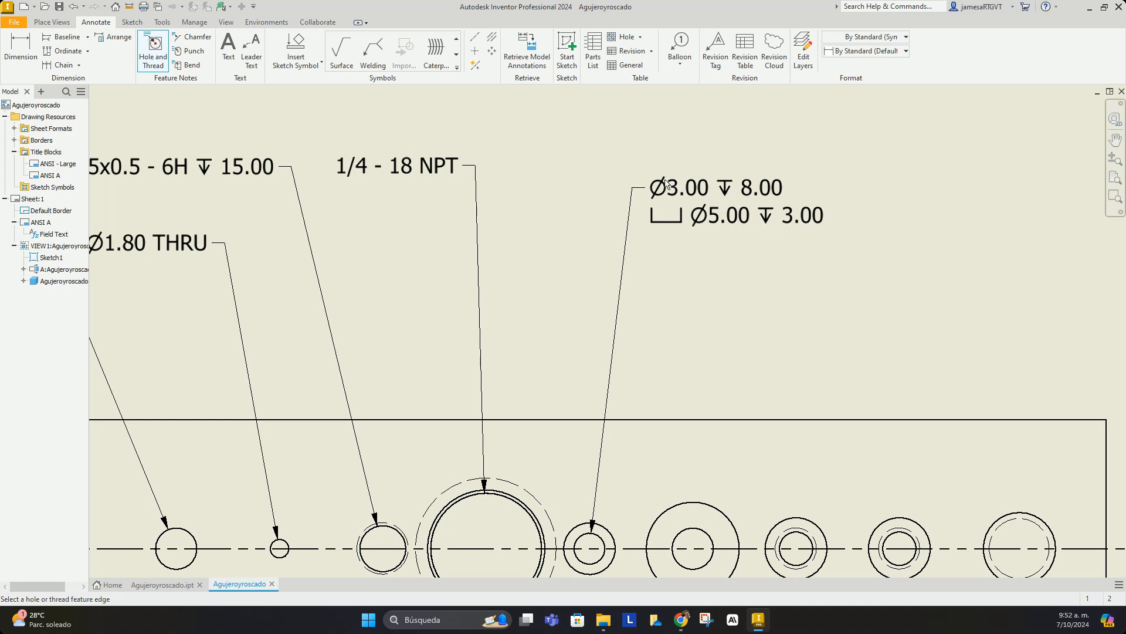
{"action": "scroll", "coordinate": [757, 260], "scroll_direction": "up", "scroll_amount": 5}
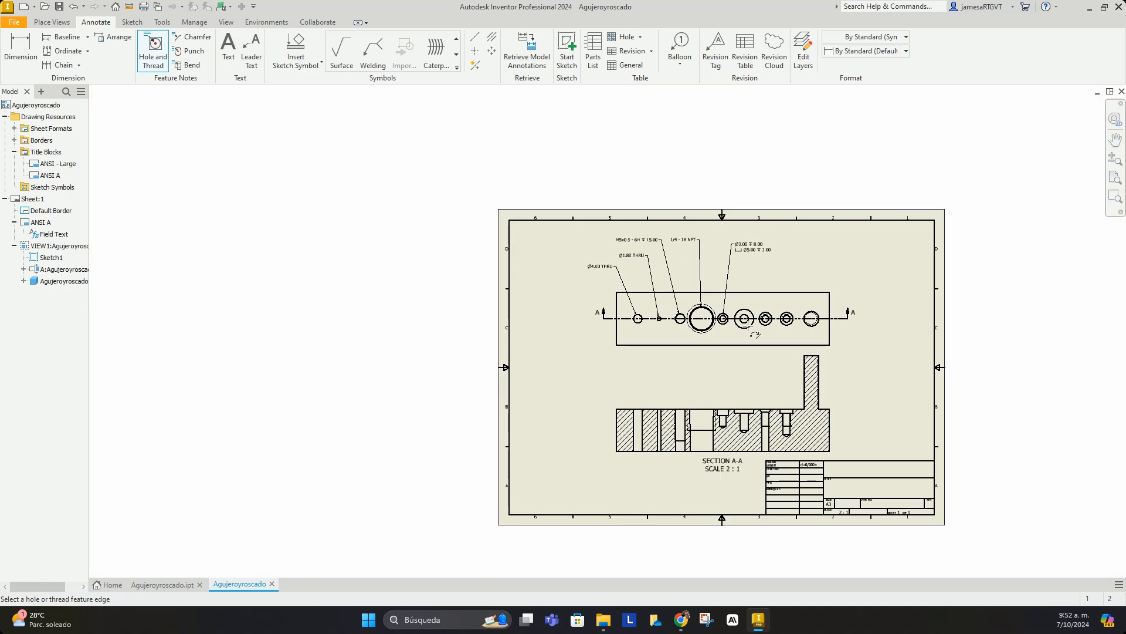
Add a hole note to the 9 mm spotface hole, placed below the counterbore note, and compare it with the hole's profile in section A-A
{"action": "scroll", "coordinate": [777, 315], "scroll_direction": "down", "scroll_amount": 4}
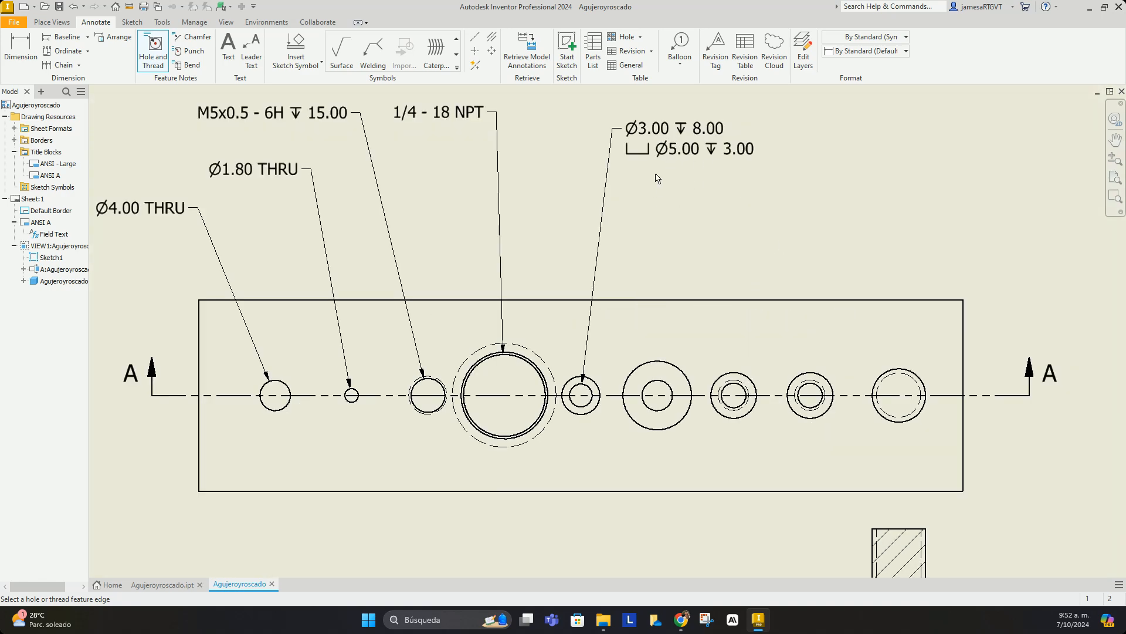
{"action": "left_click", "coordinate": [662, 381]}
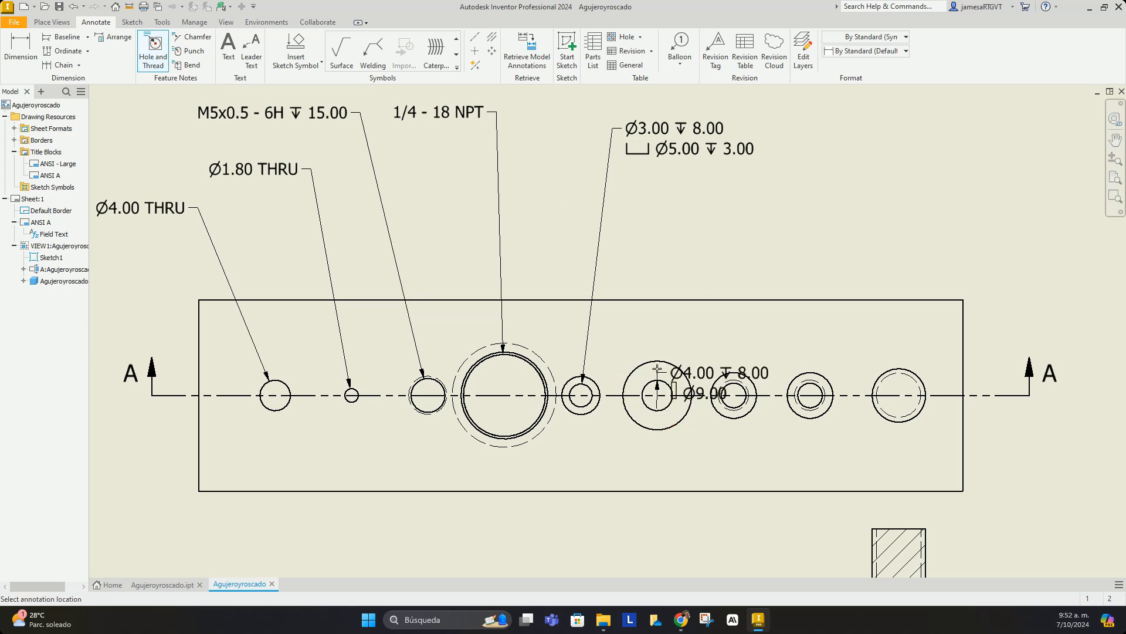
{"action": "left_click", "coordinate": [711, 203]}
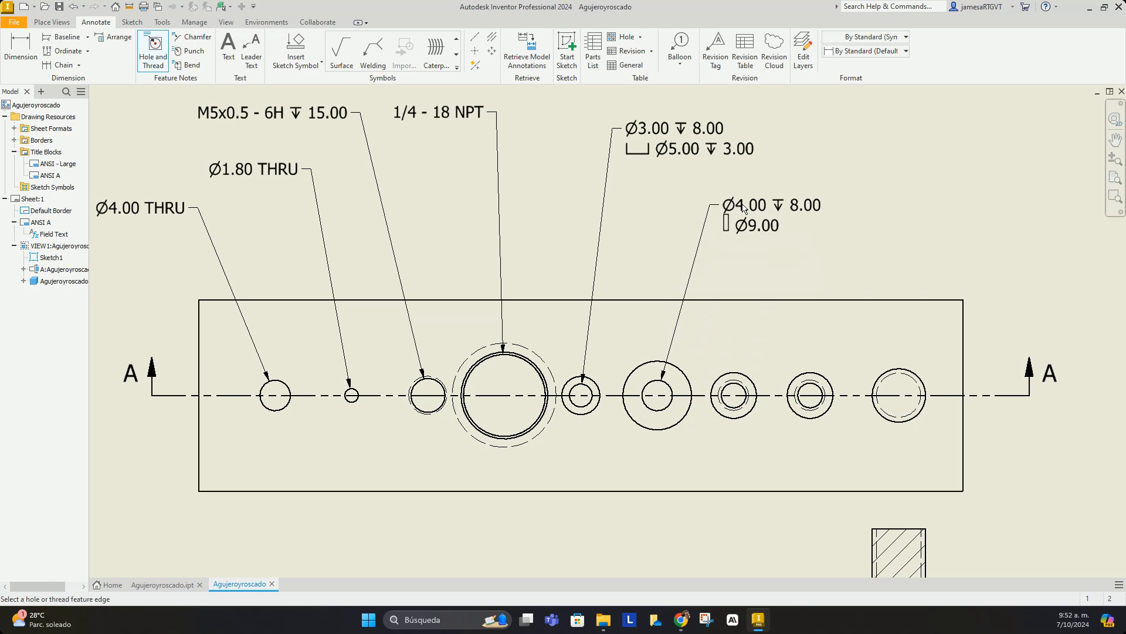
{"action": "scroll", "coordinate": [757, 228], "scroll_direction": "down", "scroll_amount": 5}
{"action": "scroll", "coordinate": [786, 196], "scroll_direction": "up", "scroll_amount": 4}
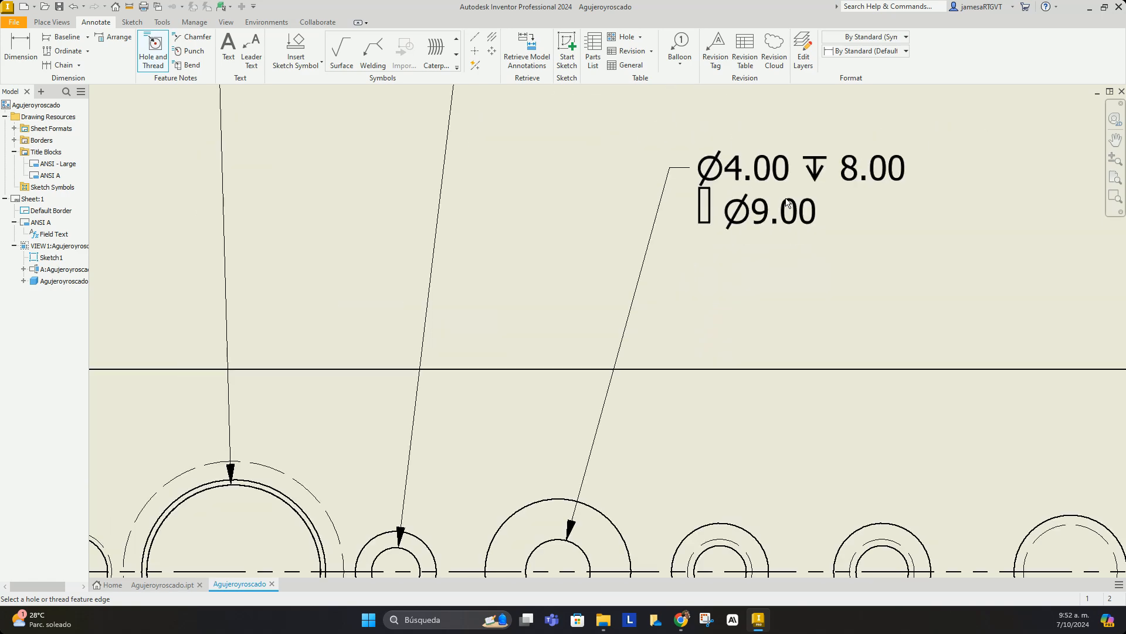
{"action": "scroll", "coordinate": [829, 179], "scroll_direction": "down", "scroll_amount": 3}
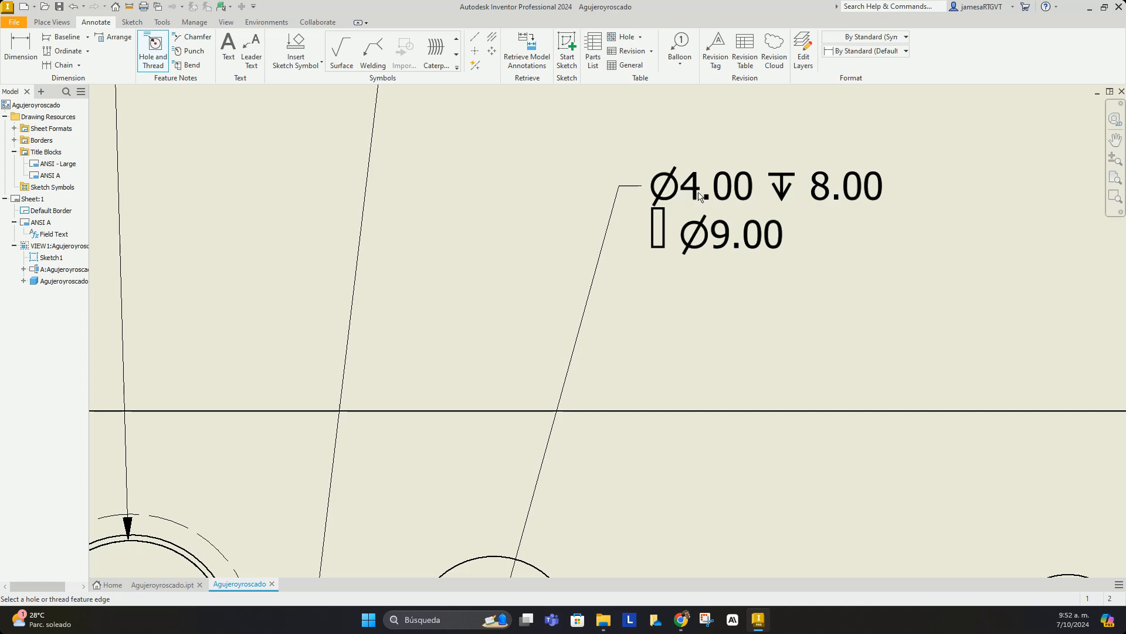
{"action": "key", "text": "Home"}
{"action": "scroll", "coordinate": [704, 474], "scroll_direction": "down", "scroll_amount": 3}
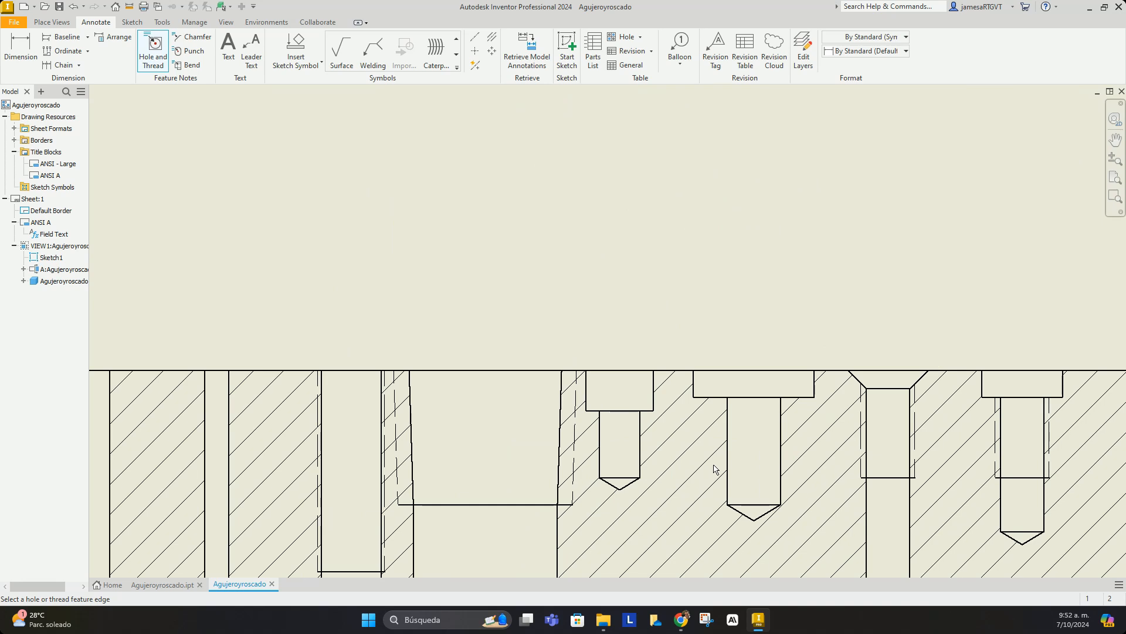
Examine the 9 mm spotface and neighbouring countersunk hole profiles in section A-A against the hole notes above the top view
{"action": "scroll", "coordinate": [734, 425], "scroll_direction": "down", "scroll_amount": 2}
{"action": "scroll", "coordinate": [774, 435], "scroll_direction": "up", "scroll_amount": 6}
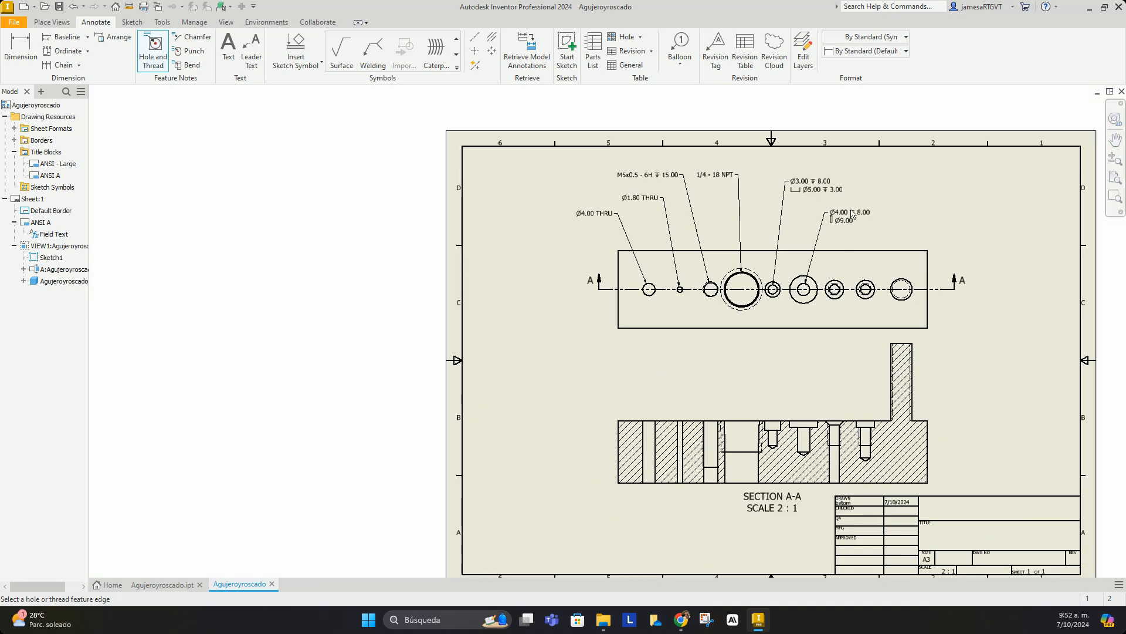
{"action": "scroll", "coordinate": [853, 214], "scroll_direction": "down", "scroll_amount": 8}
{"action": "key", "text": "Home"}
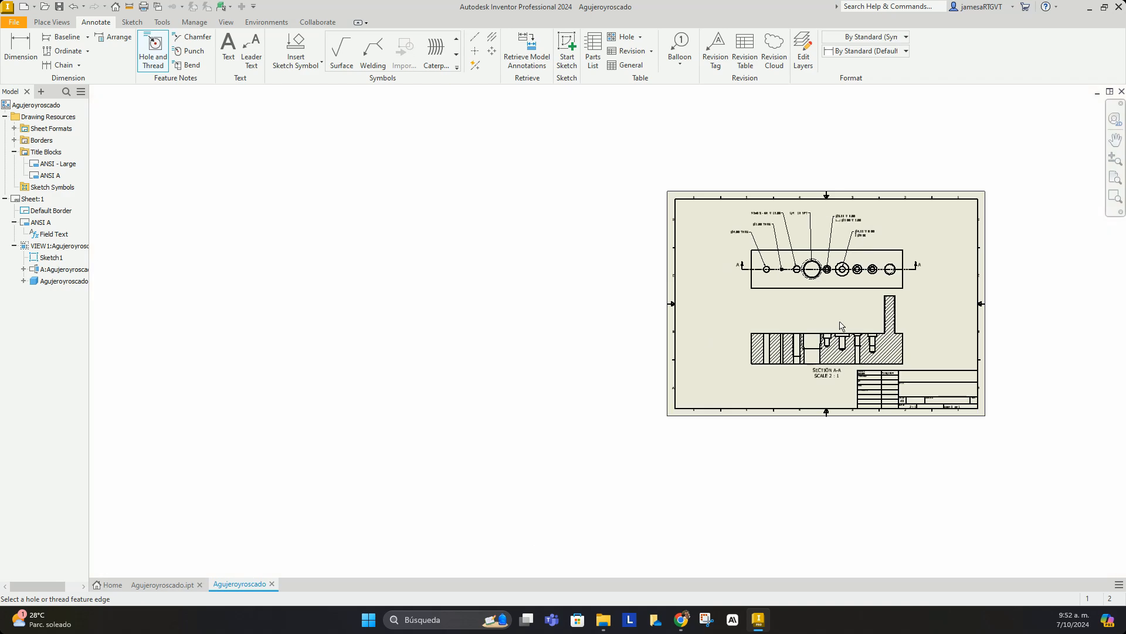
{"action": "scroll", "coordinate": [843, 320], "scroll_direction": "down", "scroll_amount": 5}
{"action": "scroll", "coordinate": [815, 469], "scroll_direction": "down", "scroll_amount": 2}
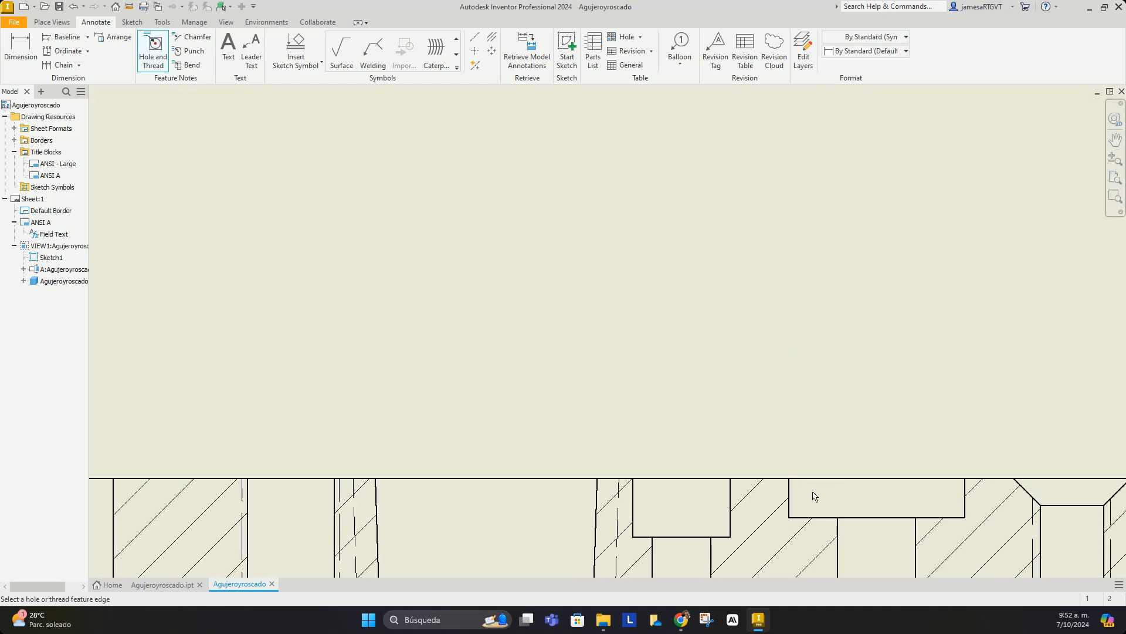
{"action": "scroll", "coordinate": [812, 496], "scroll_direction": "up", "scroll_amount": 5}
{"action": "scroll", "coordinate": [852, 503], "scroll_direction": "down", "scroll_amount": 2}
{"action": "scroll", "coordinate": [852, 502], "scroll_direction": "down", "scroll_amount": 2}
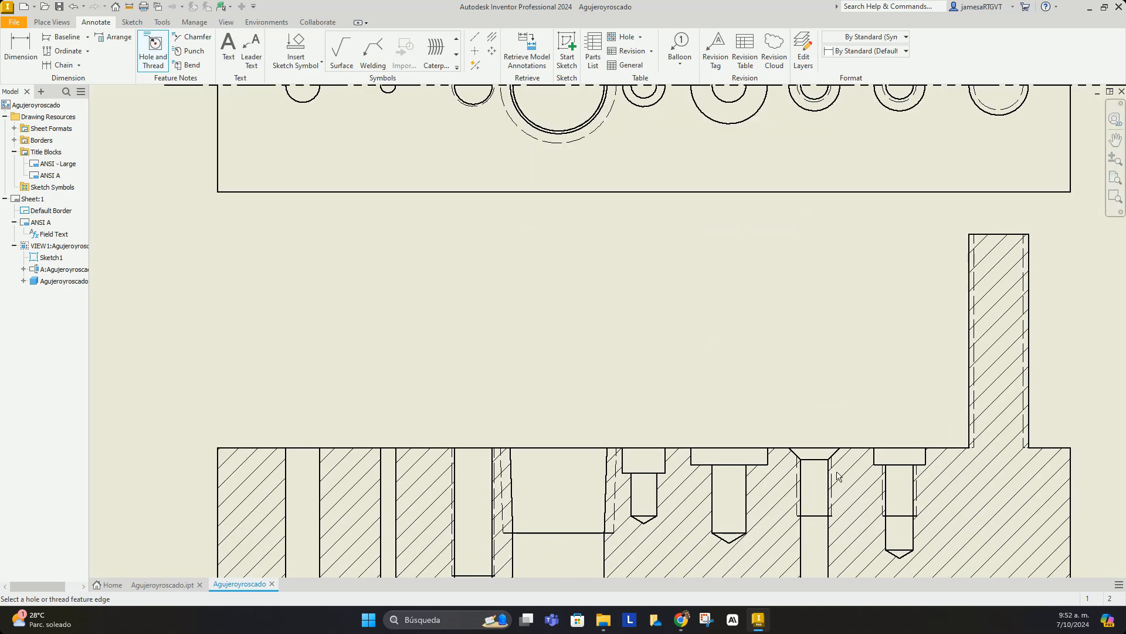
{"action": "scroll", "coordinate": [852, 503], "scroll_direction": "up", "scroll_amount": 4}
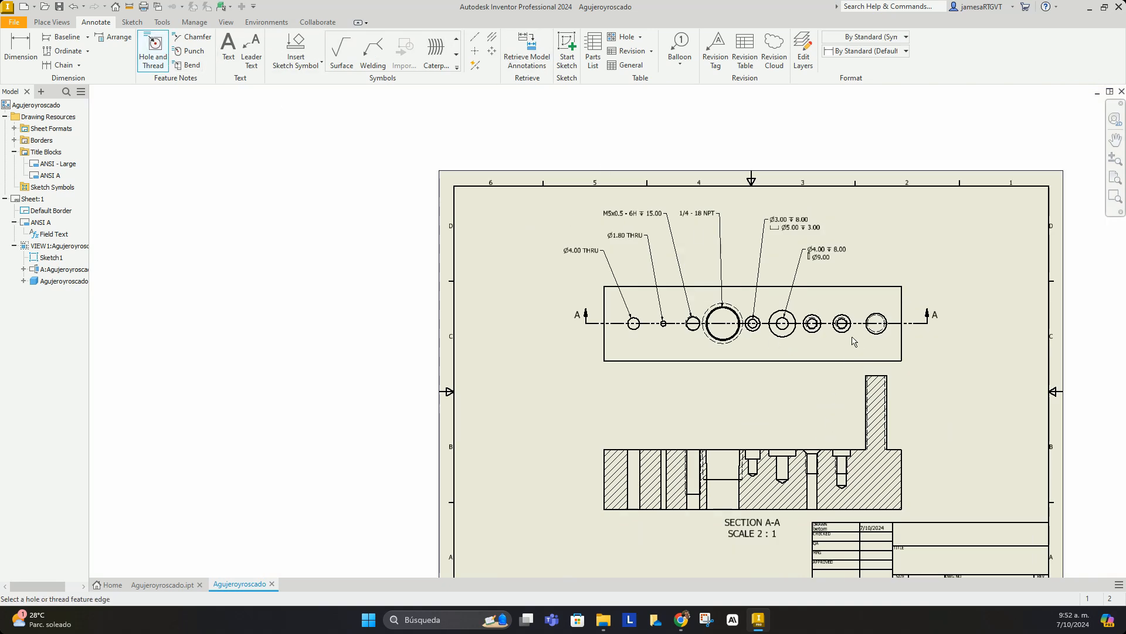
Add a hole note to the M4x0.7 countersunk hole beside the spotface hole, placing its text above the top view
{"action": "scroll", "coordinate": [854, 341], "scroll_direction": "down", "scroll_amount": 4}
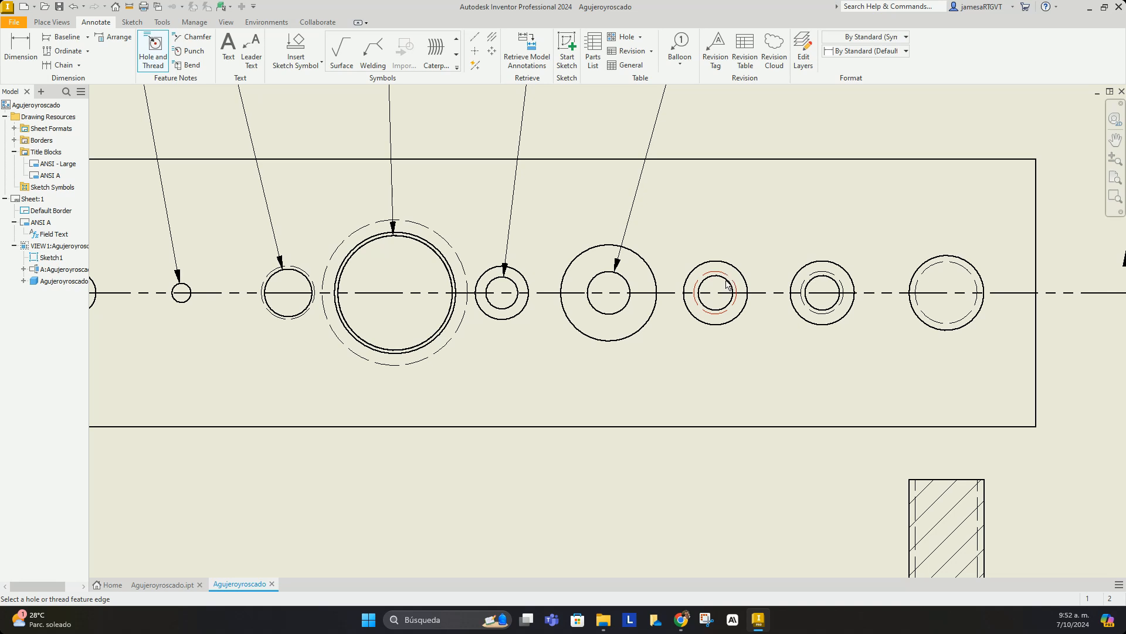
{"action": "scroll", "coordinate": [728, 278], "scroll_direction": "down", "scroll_amount": 8}
{"action": "scroll", "coordinate": [757, 258], "scroll_direction": "up", "scroll_amount": 8}
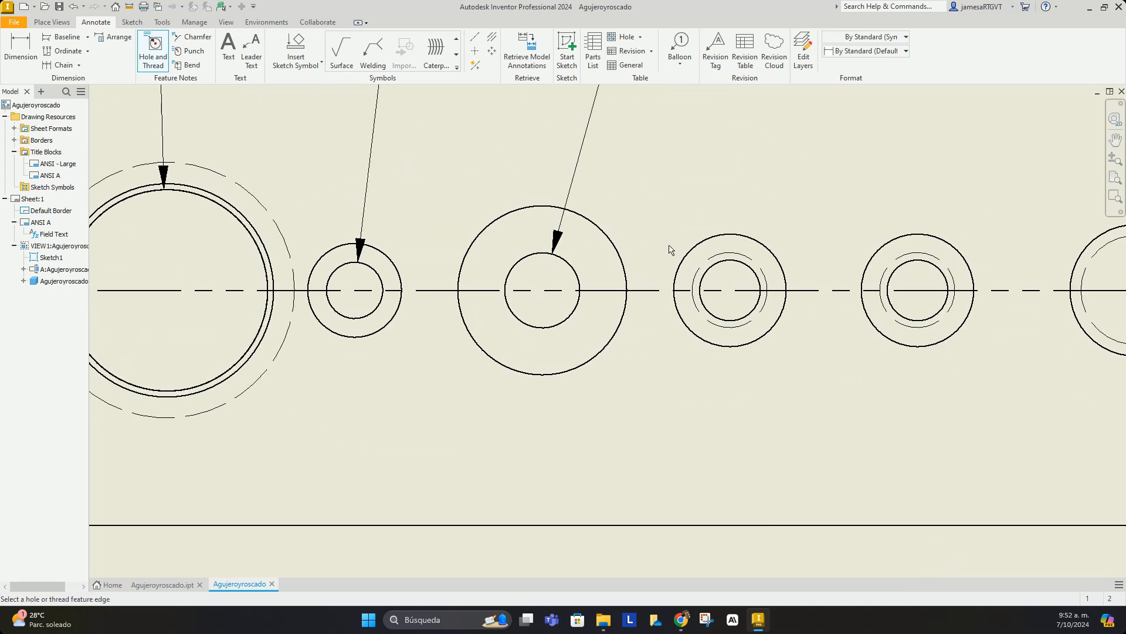
{"action": "left_click", "coordinate": [739, 261]}
{"action": "scroll", "coordinate": [755, 230], "scroll_direction": "up", "scroll_amount": 6}
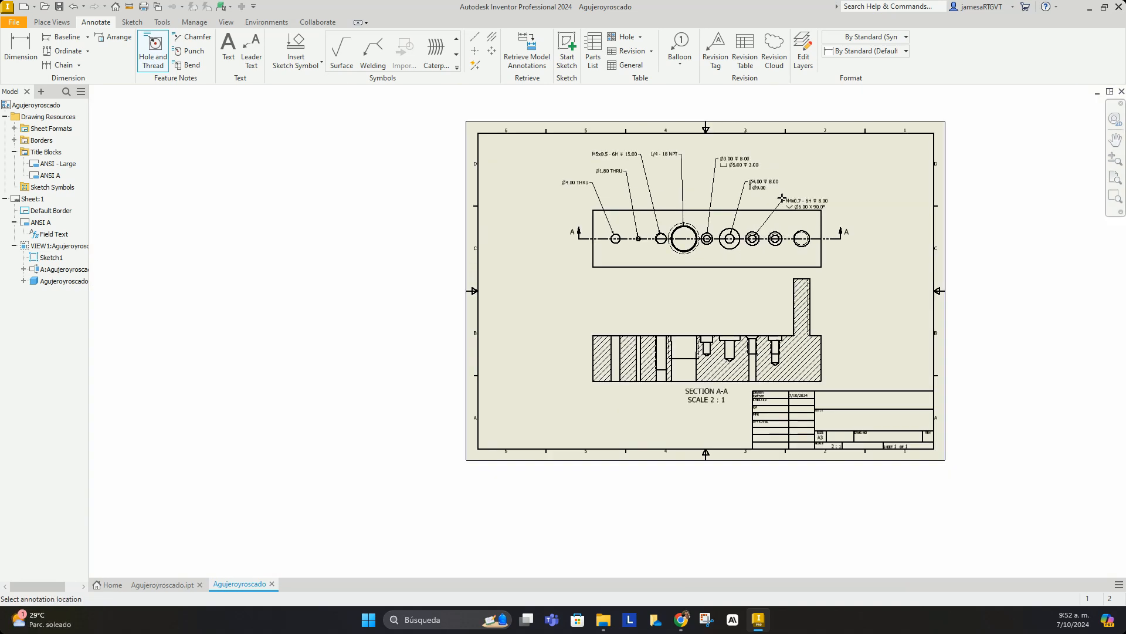
{"action": "left_click", "coordinate": [792, 170]}
Compare the countersink note's thread, depth, diameter and angle with the matching hole profile in section A-A
{"action": "scroll", "coordinate": [814, 174], "scroll_direction": "down", "scroll_amount": 6}
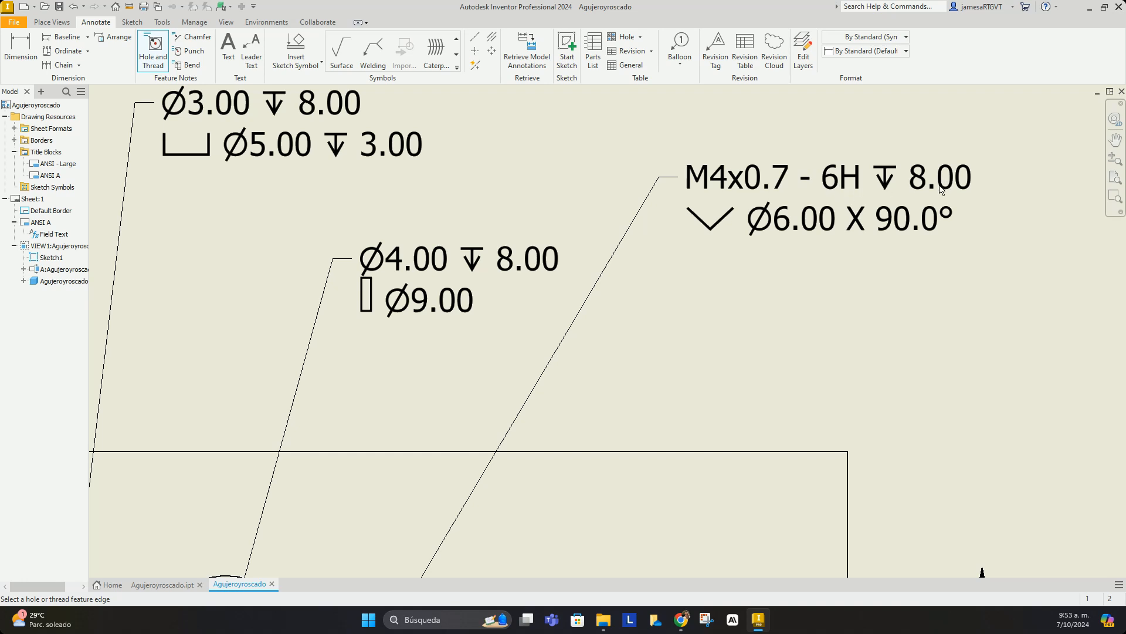
{"action": "scroll", "coordinate": [829, 242], "scroll_direction": "down", "scroll_amount": 5}
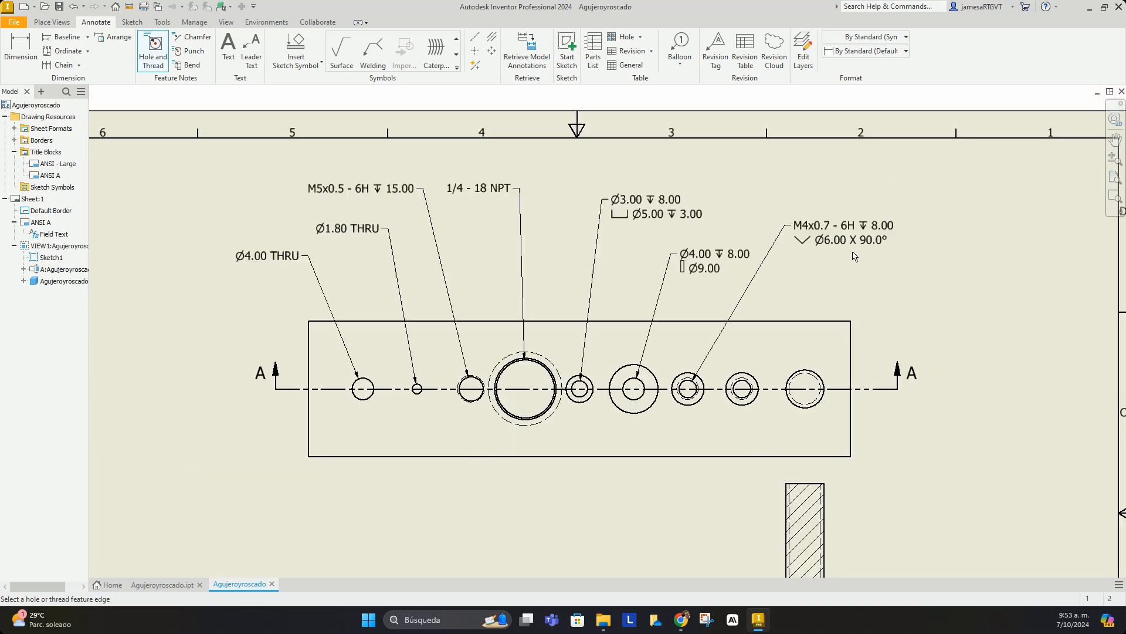
{"action": "scroll", "coordinate": [833, 249], "scroll_direction": "up", "scroll_amount": 3}
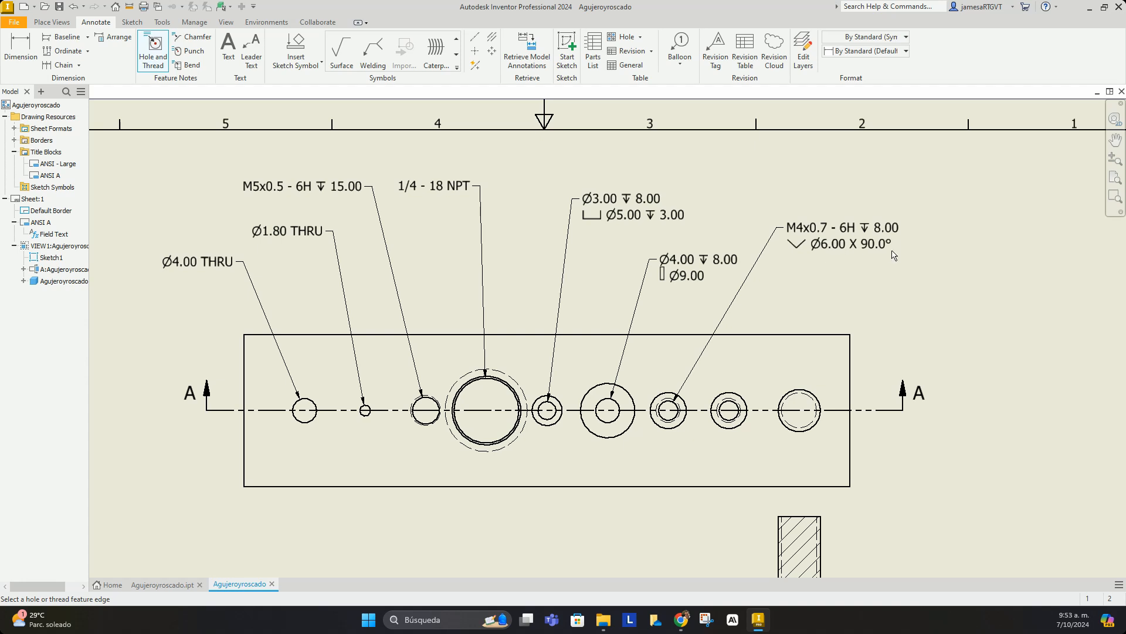
{"action": "scroll", "coordinate": [874, 252], "scroll_direction": "up", "scroll_amount": 3}
{"action": "scroll", "coordinate": [873, 257], "scroll_direction": "down", "scroll_amount": 6}
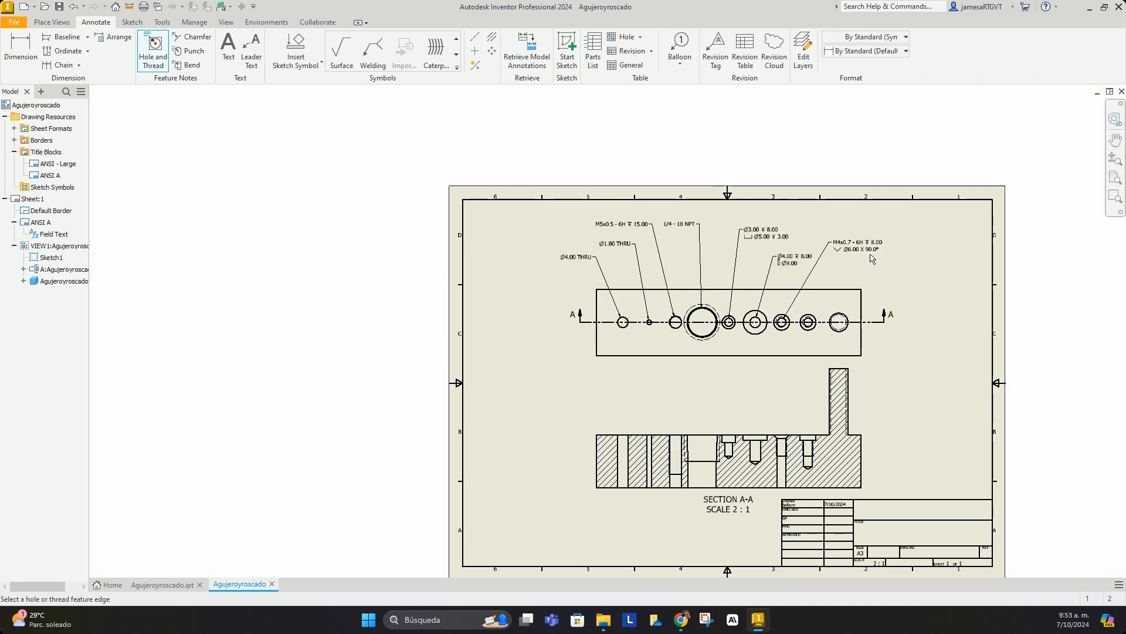
{"action": "scroll", "coordinate": [803, 449], "scroll_direction": "up", "scroll_amount": 6}
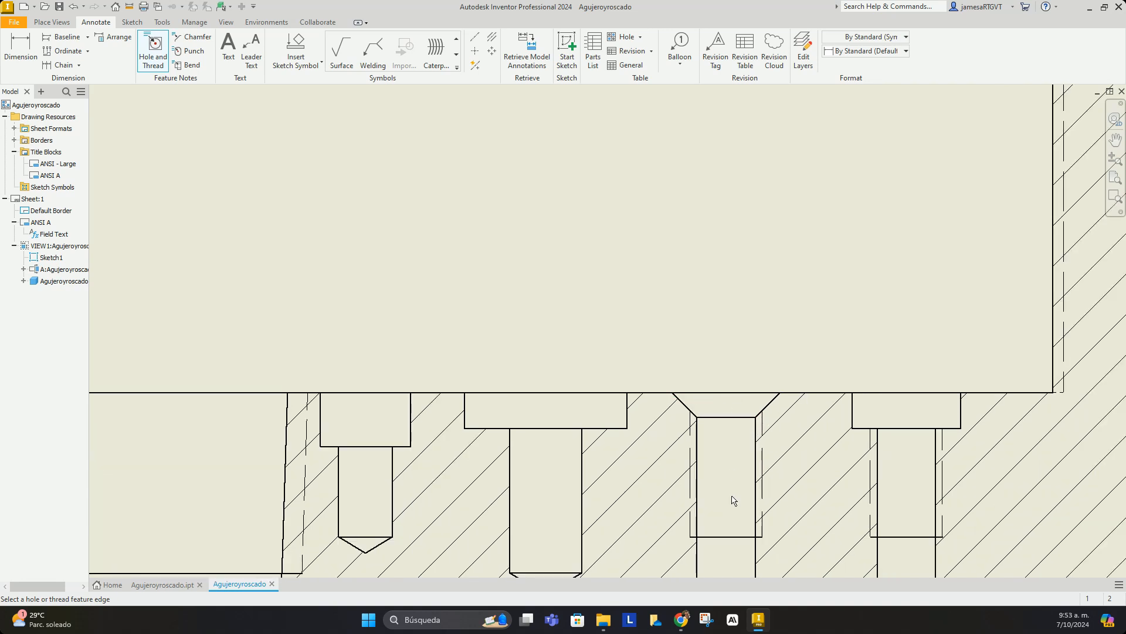
{"action": "scroll", "coordinate": [821, 305], "scroll_direction": "down", "scroll_amount": 8}
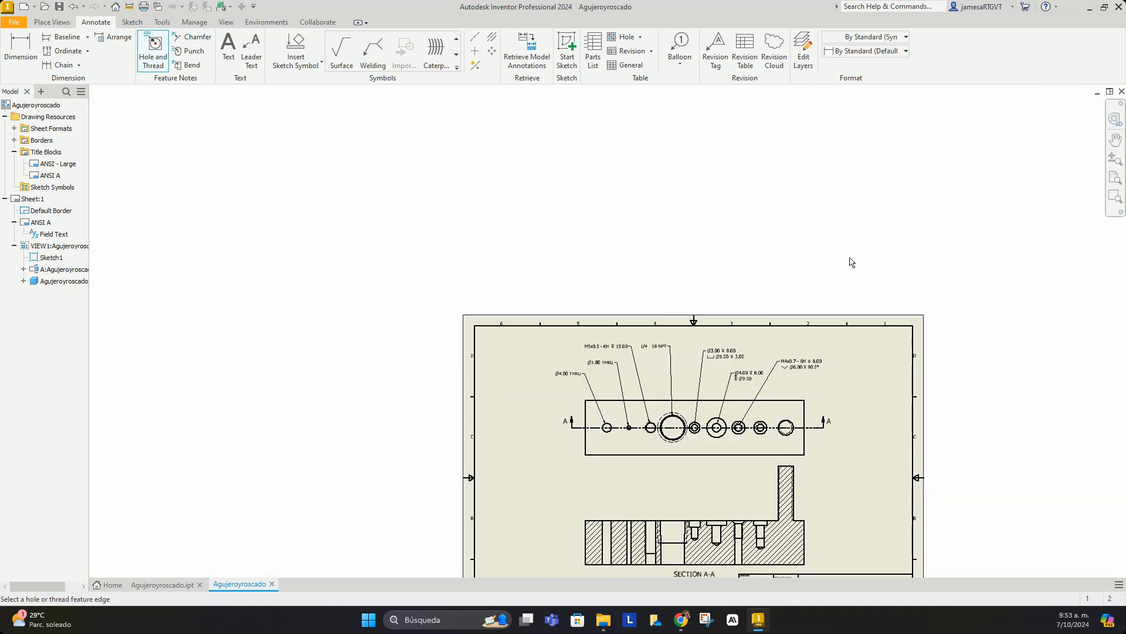
{"action": "scroll", "coordinate": [790, 396], "scroll_direction": "up", "scroll_amount": 8}
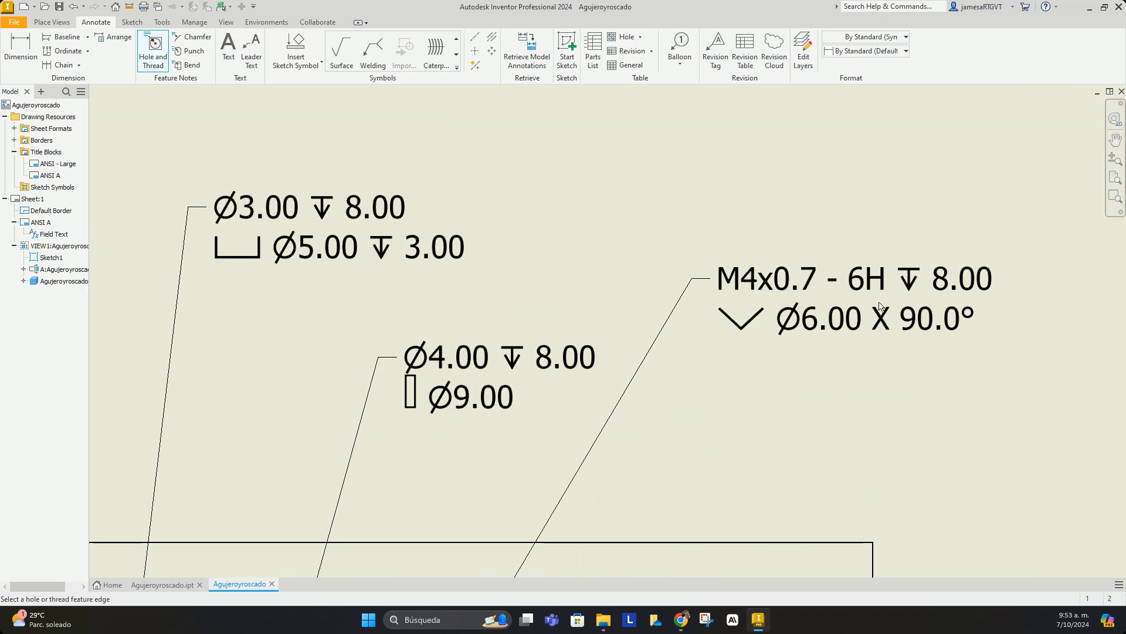
{"action": "scroll", "coordinate": [925, 288], "scroll_direction": "down", "scroll_amount": 5}
{"action": "scroll", "coordinate": [880, 284], "scroll_direction": "up", "scroll_amount": 4}
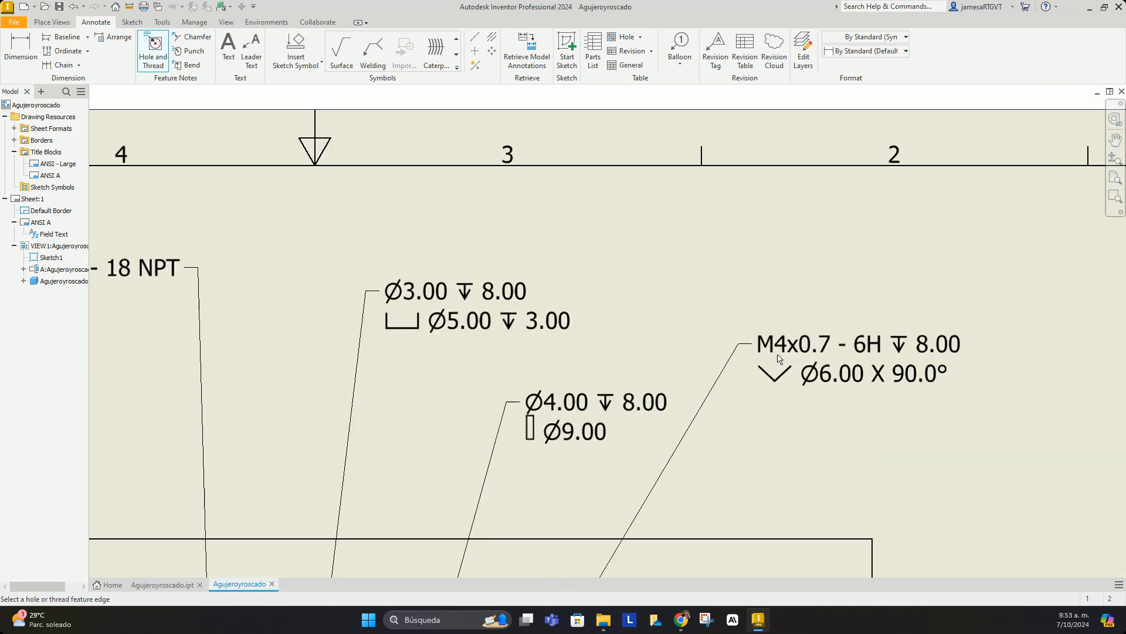
{"action": "scroll", "coordinate": [762, 346], "scroll_direction": "down", "scroll_amount": 4}
{"action": "scroll", "coordinate": [745, 333], "scroll_direction": "up", "scroll_amount": 5}
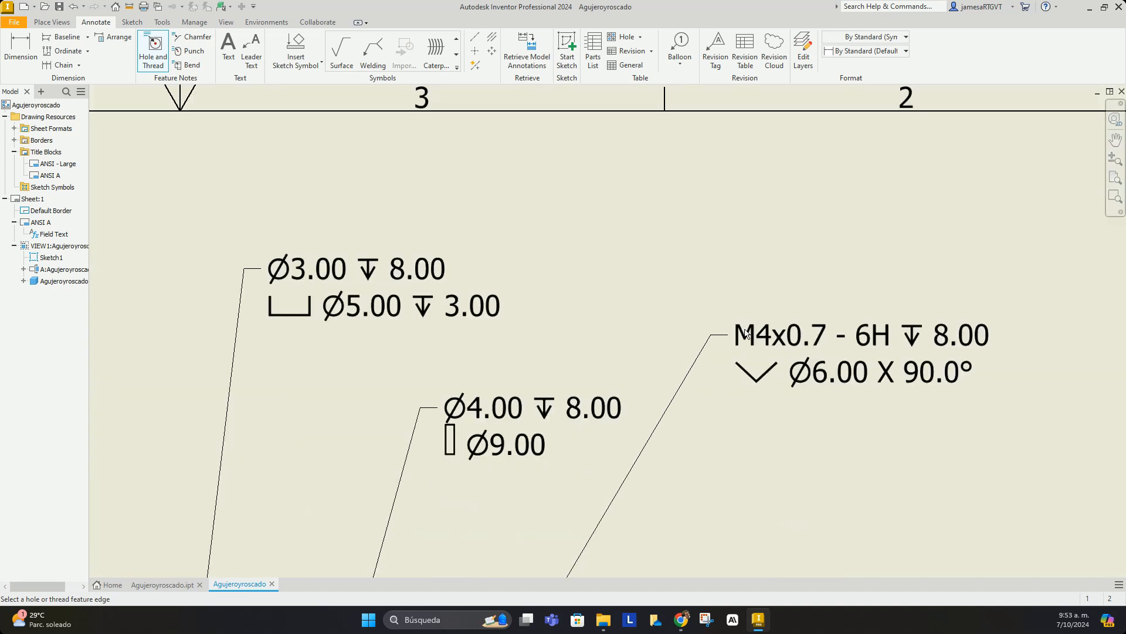
Add a hole note to the M4x0.7 counterbored hole beside the threaded cylinder, placed below the countersink note
{"action": "scroll", "coordinate": [758, 340], "scroll_direction": "down", "scroll_amount": 5}
{"action": "scroll", "coordinate": [764, 397], "scroll_direction": "up", "scroll_amount": 6}
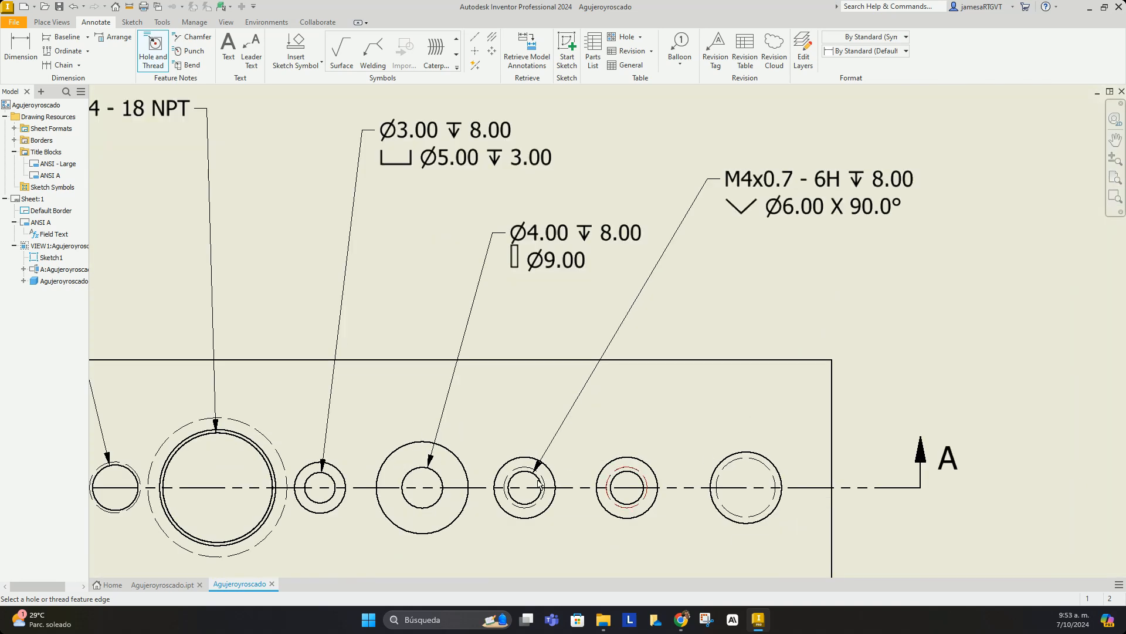
{"action": "left_click", "coordinate": [637, 460]}
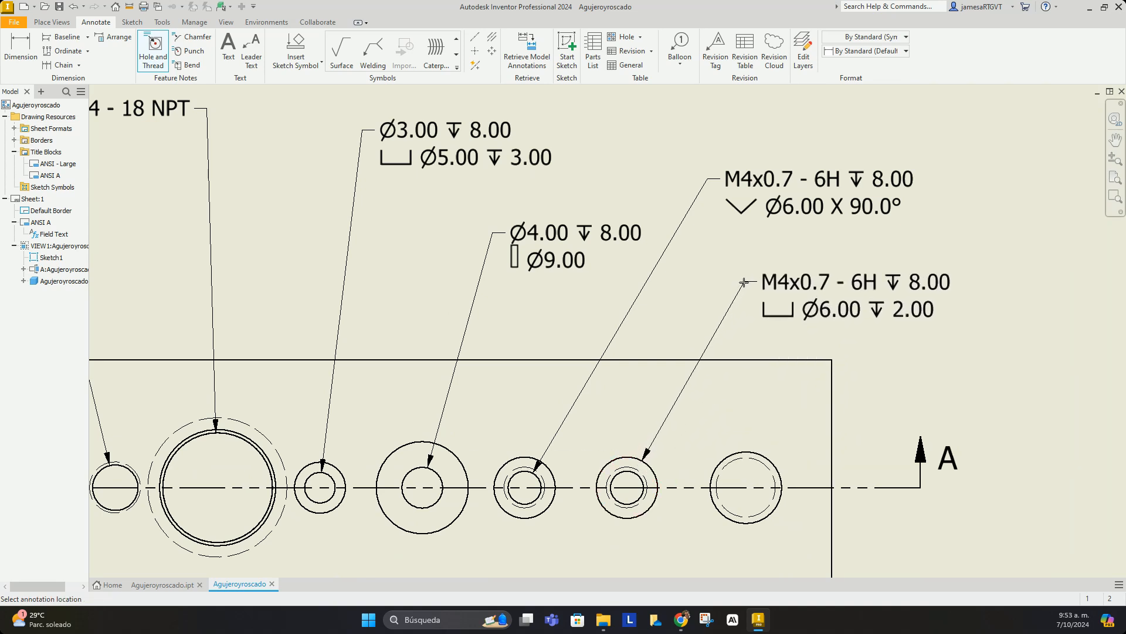
{"action": "left_click", "coordinate": [747, 286]}
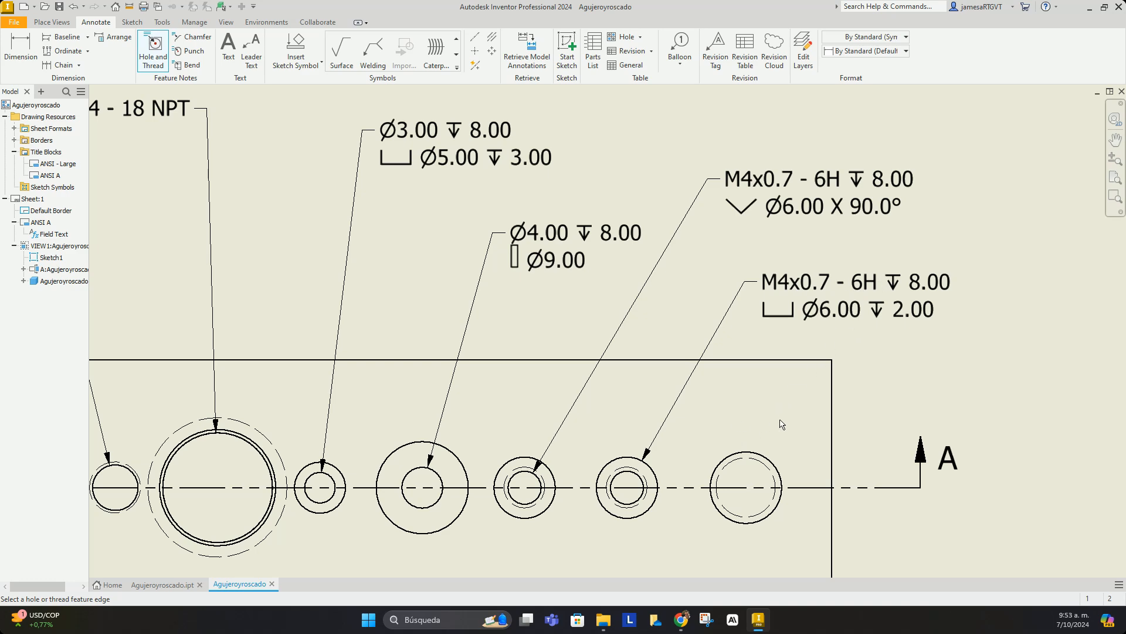
Add an M7x1 - 6g thread note to the threaded cylinder in the top view, placed beyond the block's edge above the section arrow
{"action": "scroll", "coordinate": [787, 420], "scroll_direction": "down", "scroll_amount": 5}
{"action": "scroll", "coordinate": [805, 437], "scroll_direction": "up", "scroll_amount": 4}
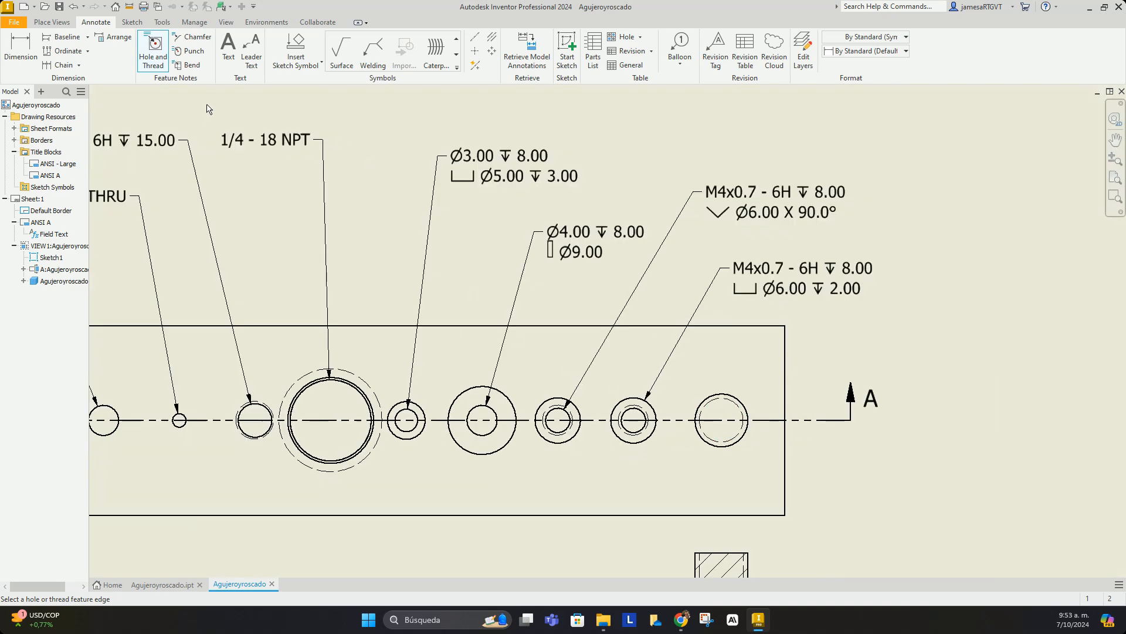
{"action": "left_click", "coordinate": [745, 405]}
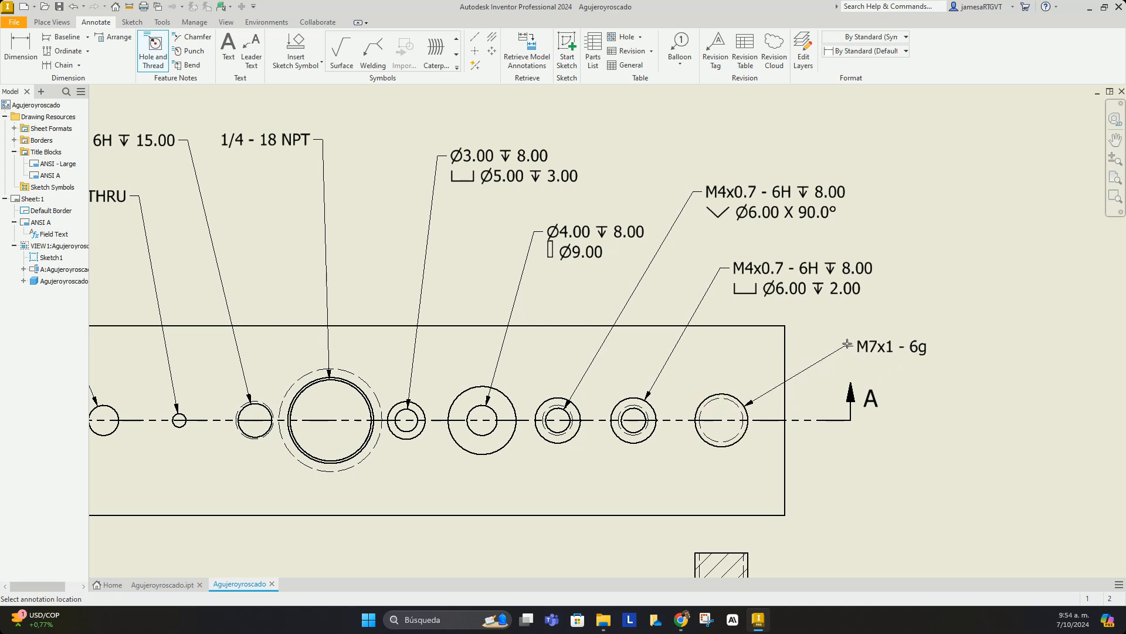
{"action": "left_click", "coordinate": [854, 334]}
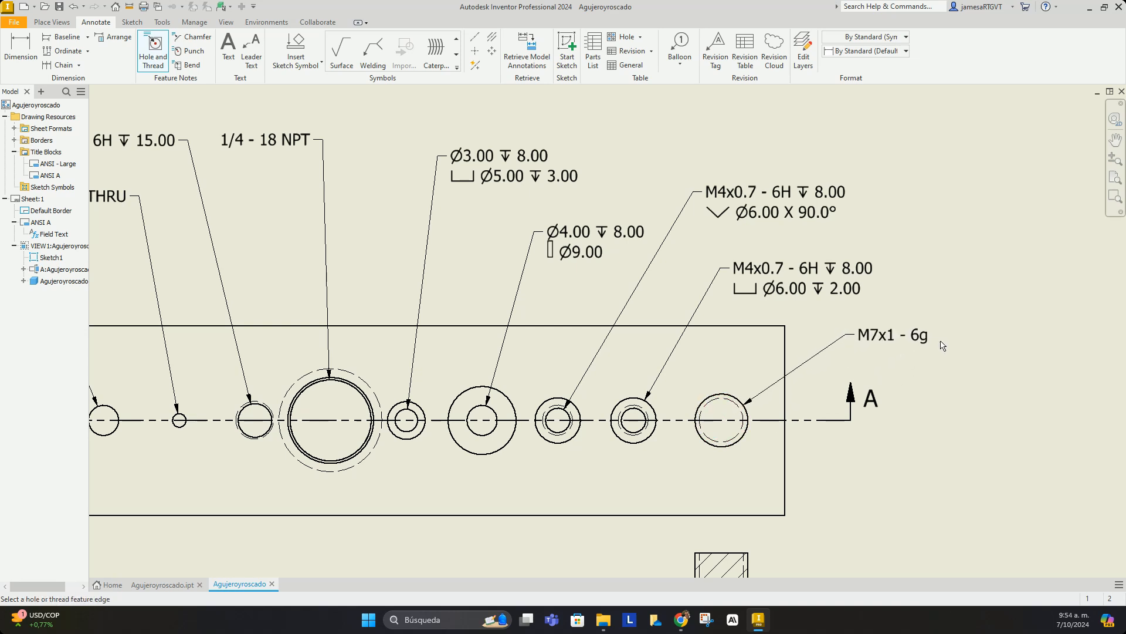
{"action": "scroll", "coordinate": [875, 339], "scroll_direction": "up", "scroll_amount": 3}
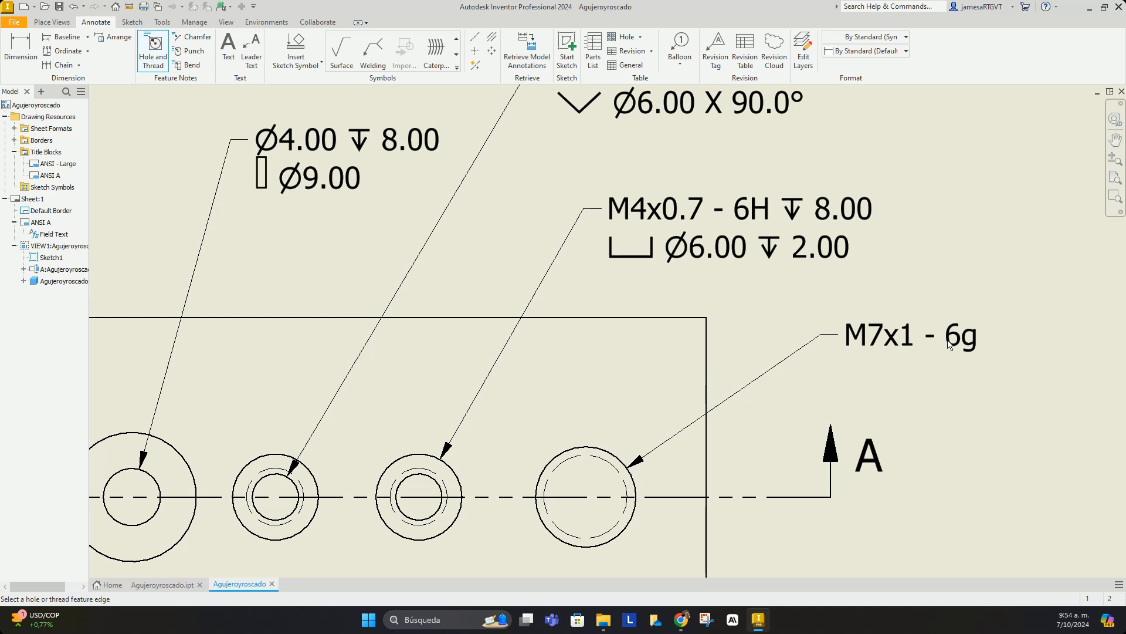
{"action": "scroll", "coordinate": [948, 344], "scroll_direction": "down", "scroll_amount": 5}
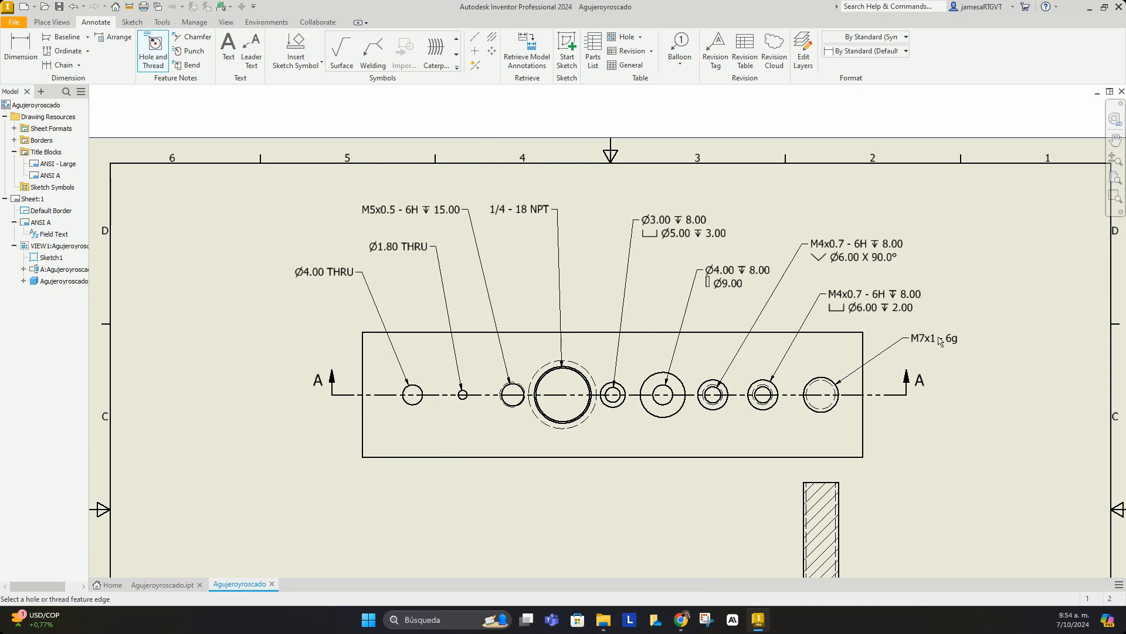
Add an M7x1 - 6g thread note to the cylinder's thread line in section A-A, placed beside the cylinder's upper end
{"action": "scroll", "coordinate": [944, 343], "scroll_direction": "down", "scroll_amount": 4}
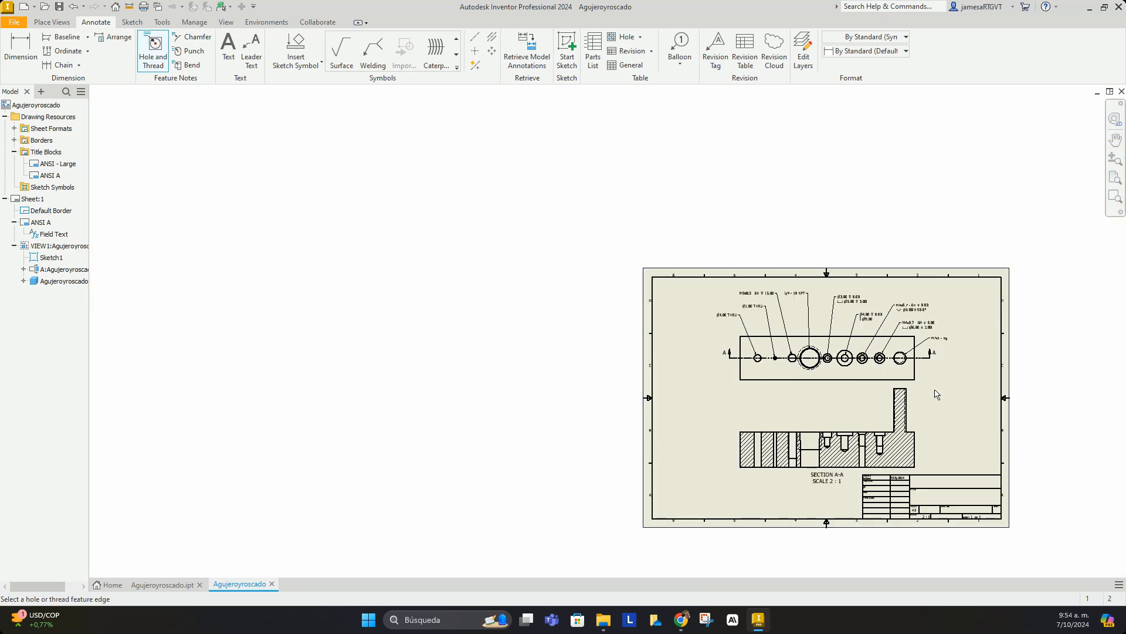
{"action": "scroll", "coordinate": [937, 394], "scroll_direction": "up", "scroll_amount": 5}
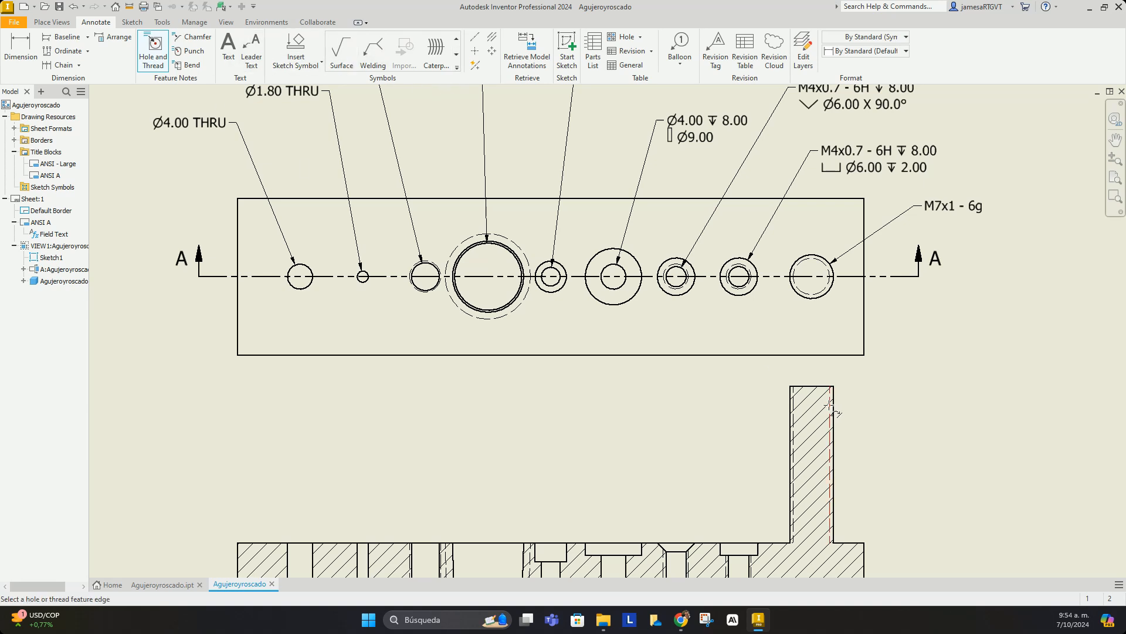
{"action": "left_click", "coordinate": [830, 404]}
{"action": "left_click", "coordinate": [899, 385]}
{"action": "scroll", "coordinate": [867, 300], "scroll_direction": "down", "scroll_amount": 5}
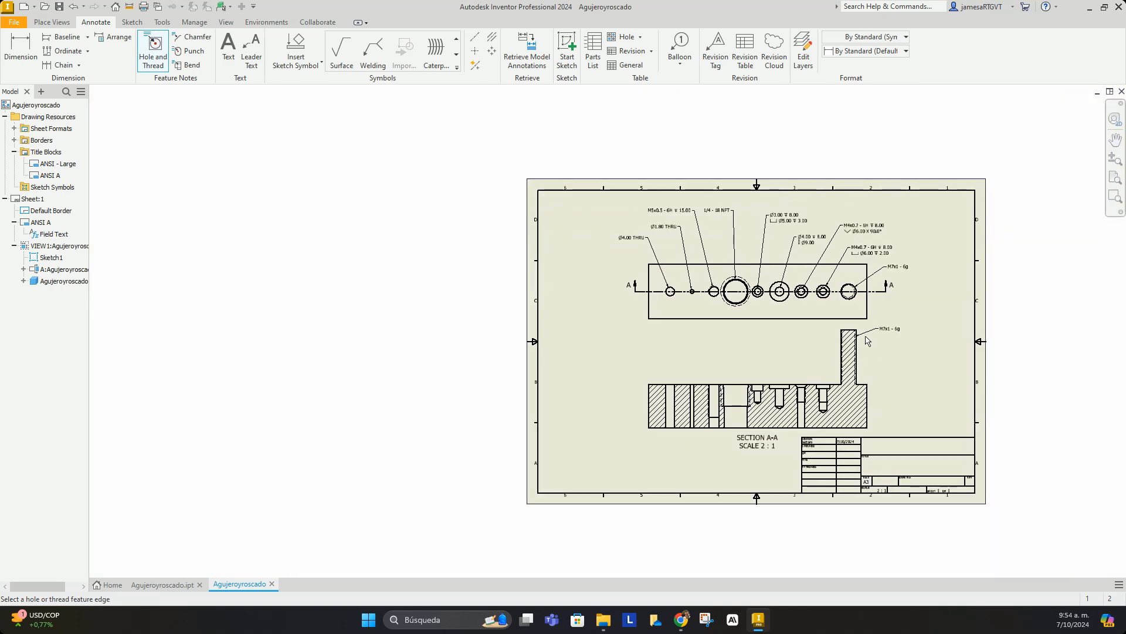
Review all the hole and thread notes in the top view and section A-A
{"action": "scroll", "coordinate": [865, 338], "scroll_direction": "up", "scroll_amount": 3}
{"action": "scroll", "coordinate": [882, 359], "scroll_direction": "down", "scroll_amount": 5}
{"action": "scroll", "coordinate": [829, 304], "scroll_direction": "up", "scroll_amount": 6}
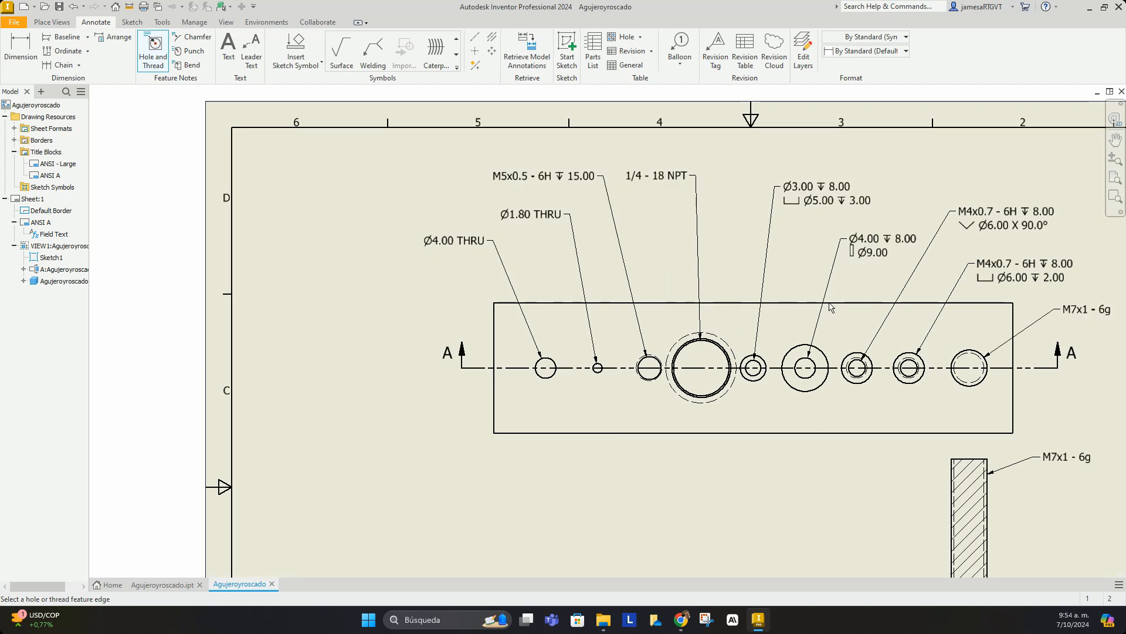
{"action": "scroll", "coordinate": [807, 279], "scroll_direction": "down", "scroll_amount": 5}
{"action": "scroll", "coordinate": [777, 291], "scroll_direction": "up", "scroll_amount": 4}
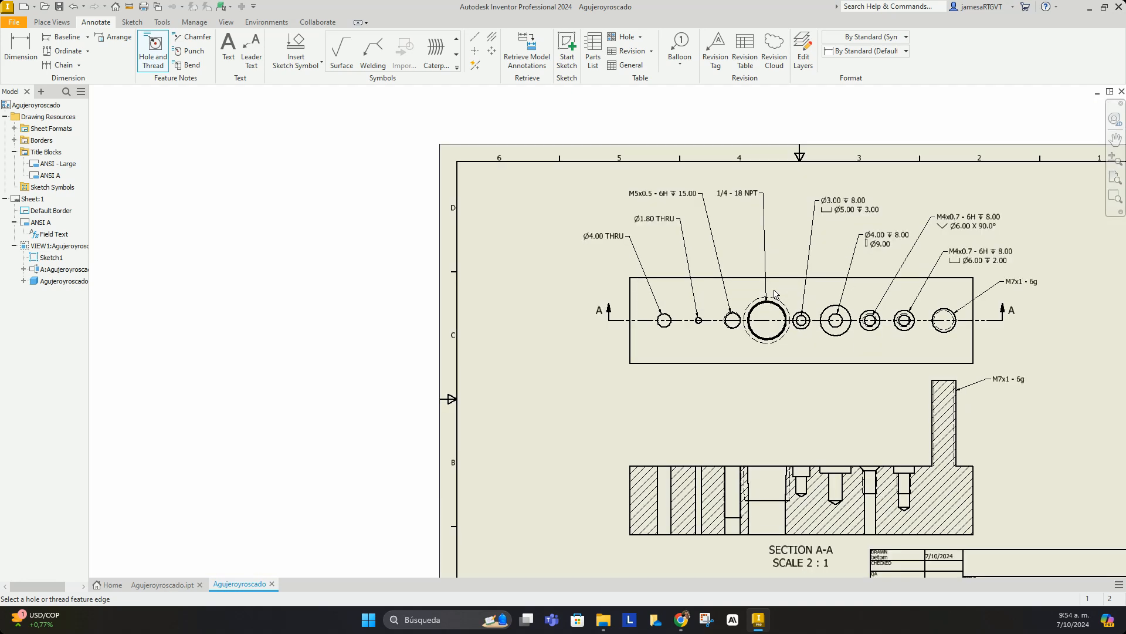
{"action": "scroll", "coordinate": [786, 297], "scroll_direction": "down", "scroll_amount": 5}
{"action": "scroll", "coordinate": [804, 328], "scroll_direction": "up", "scroll_amount": 6}
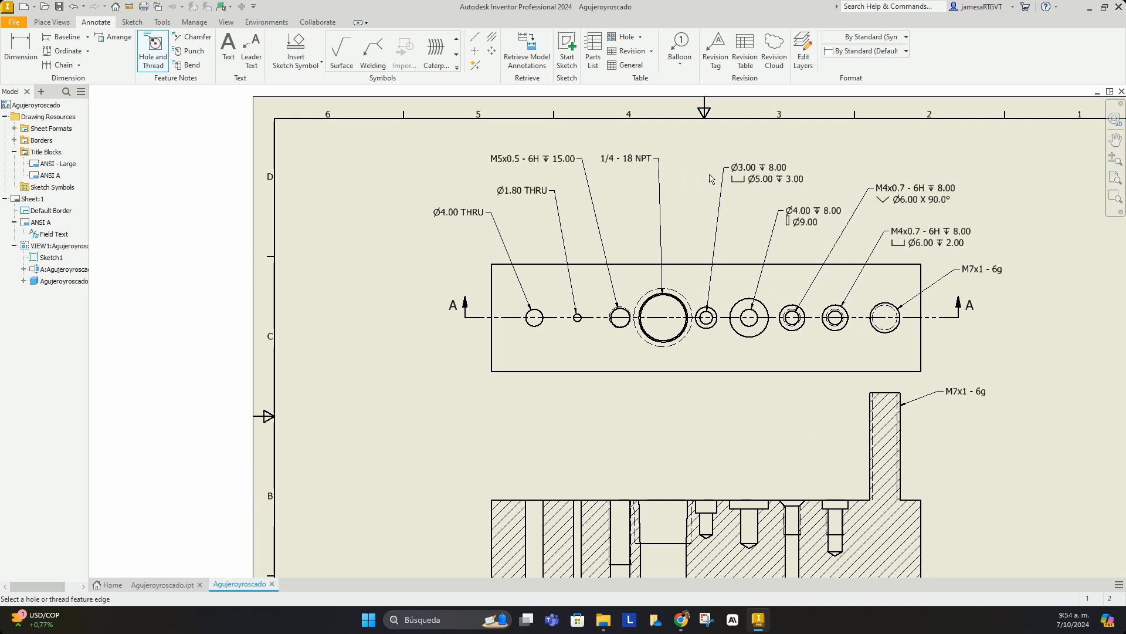
{"action": "scroll", "coordinate": [915, 220], "scroll_direction": "up", "scroll_amount": 3}
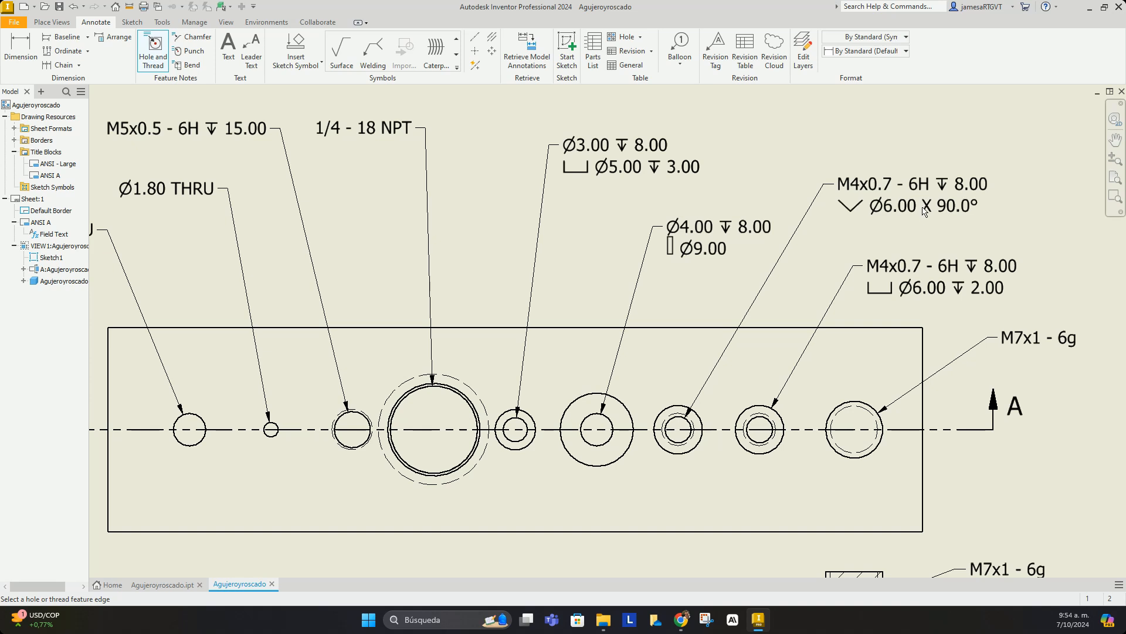